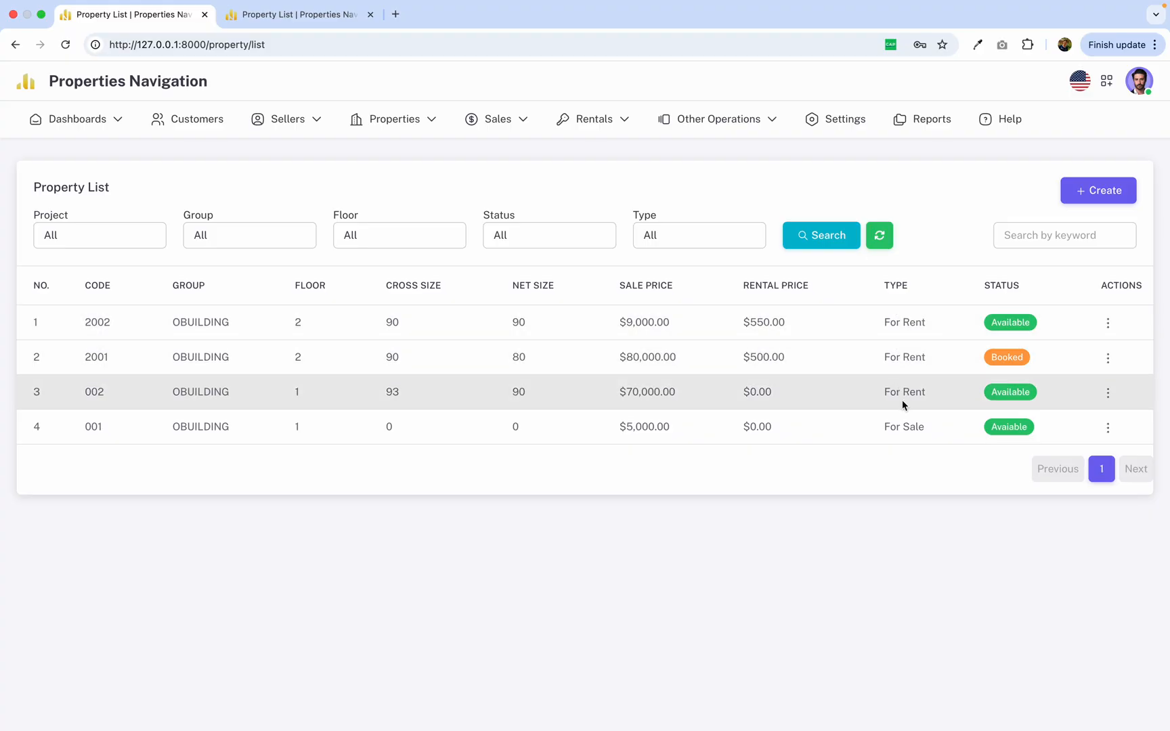
# Open property 001 from the property list for editing.
pyautogui.moveTo(890, 426); pyautogui.dragTo(941, 426)
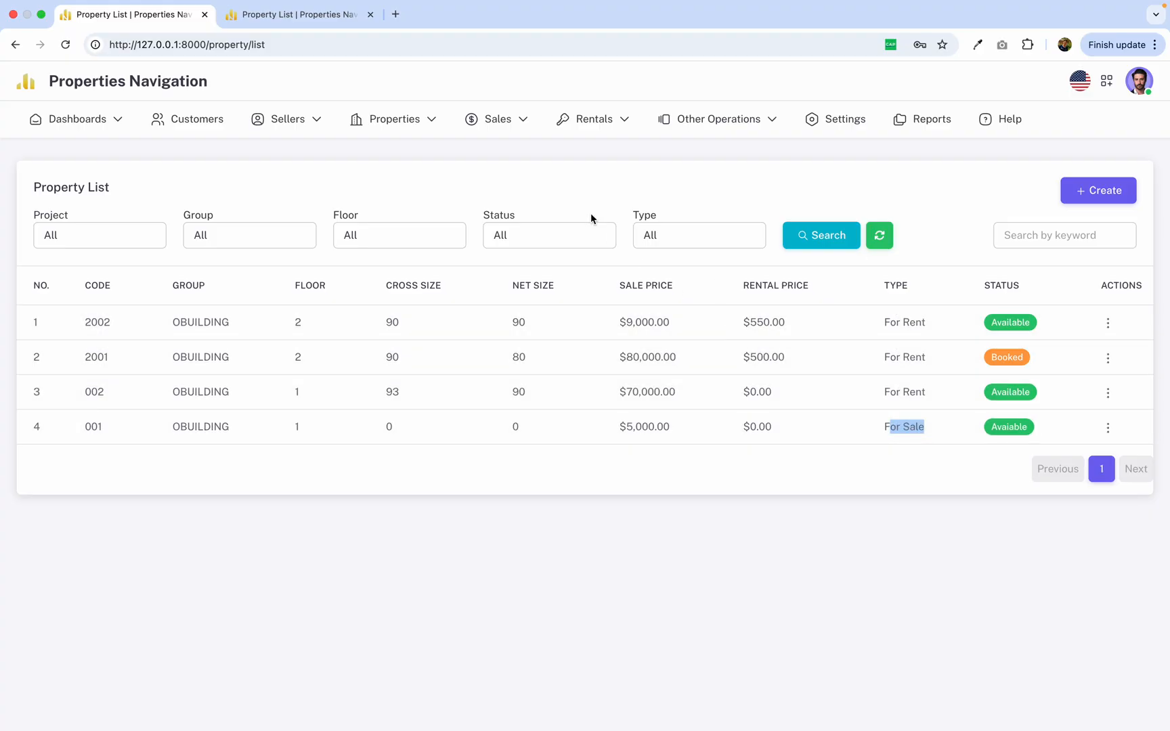
pyautogui.moveTo(621, 136)
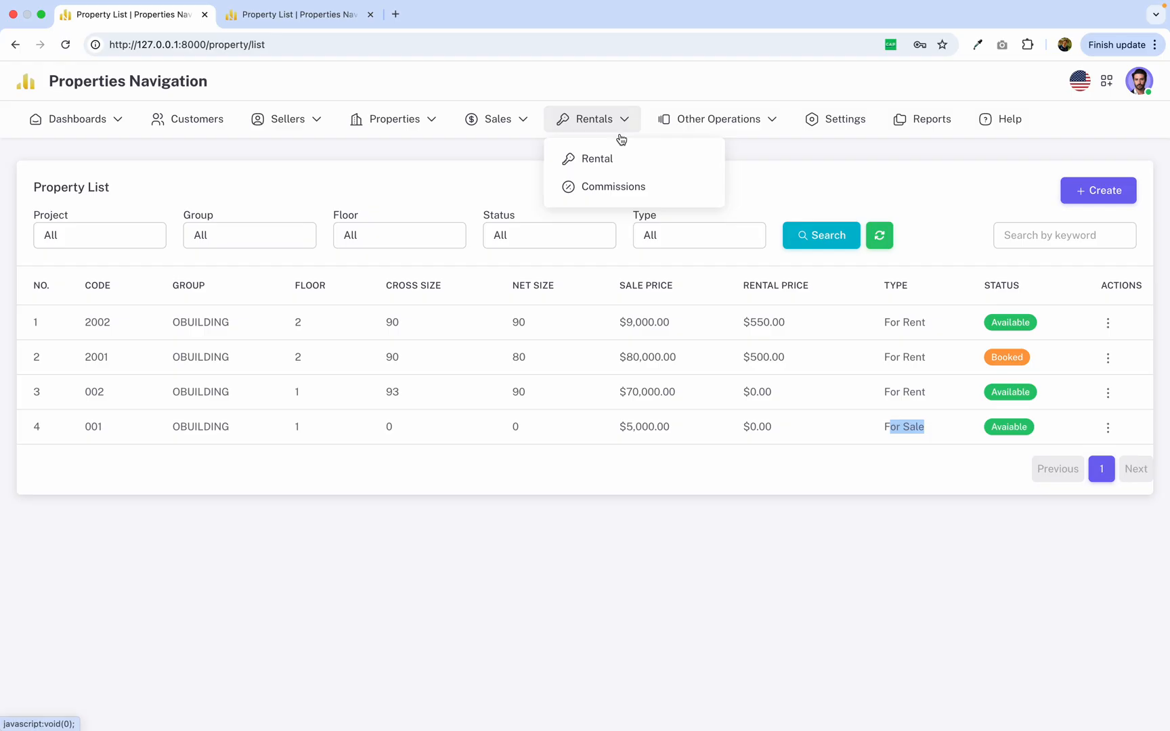
pyautogui.moveTo(881, 434); pyautogui.dragTo(937, 435)
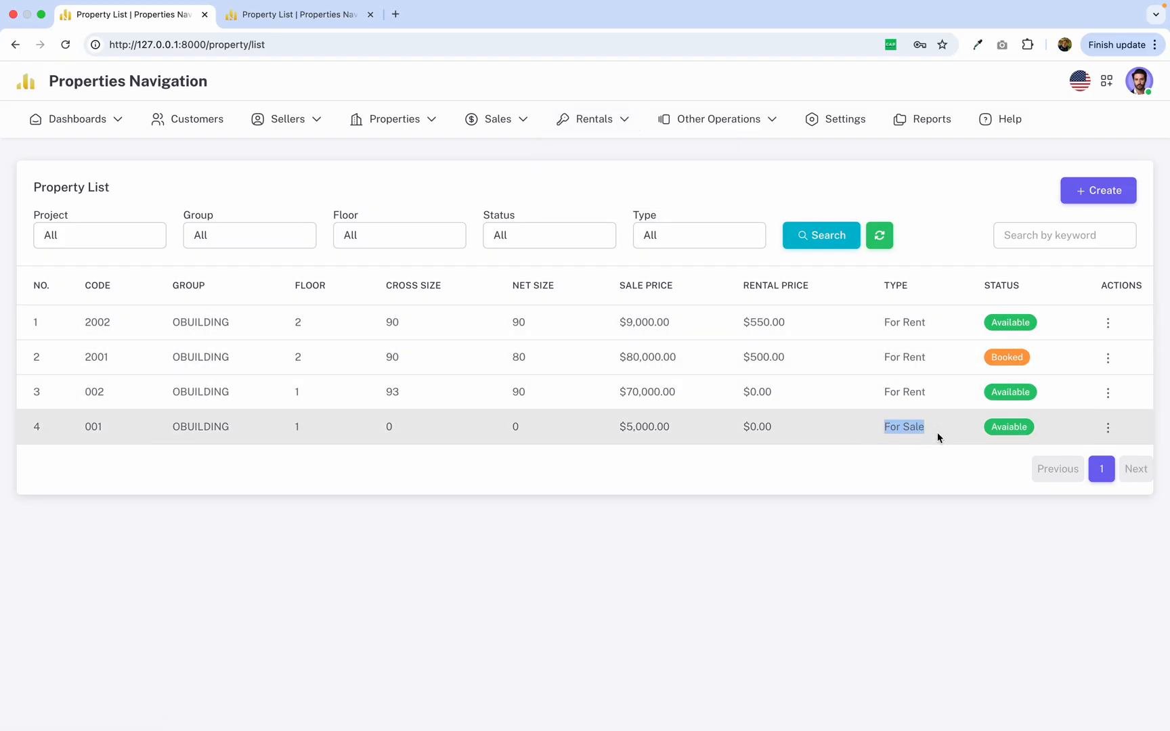
pyautogui.click(1108, 427)
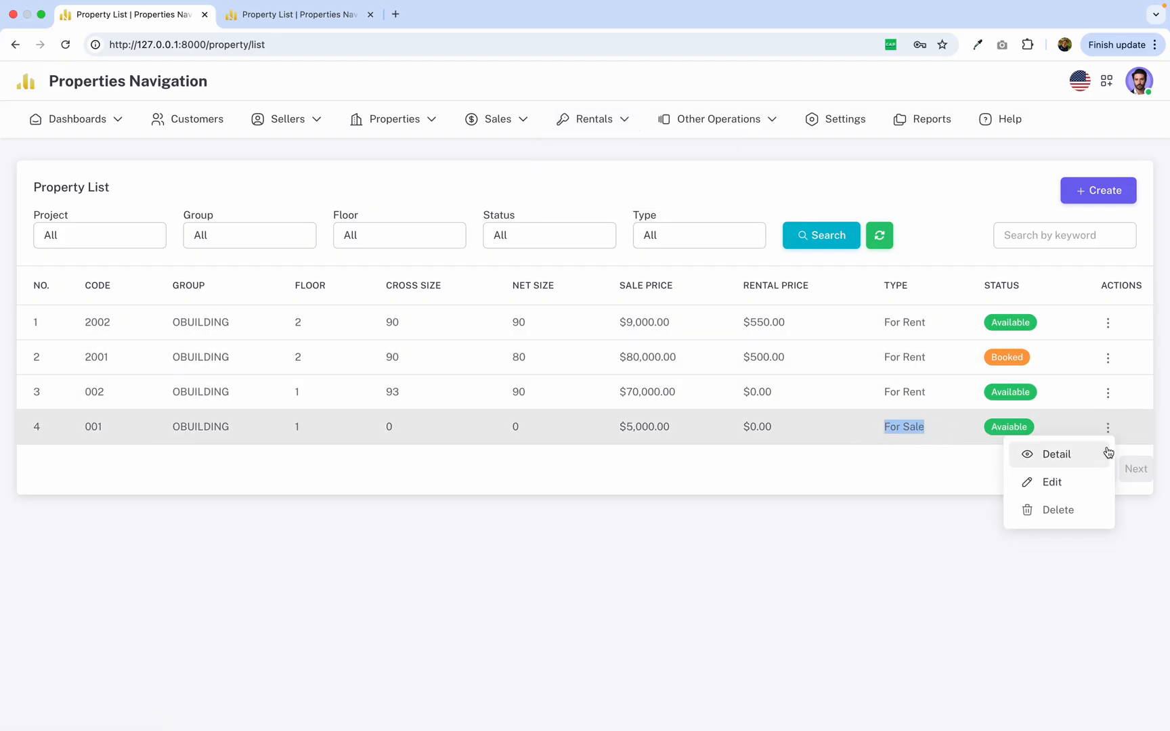
pyautogui.click(1079, 482)
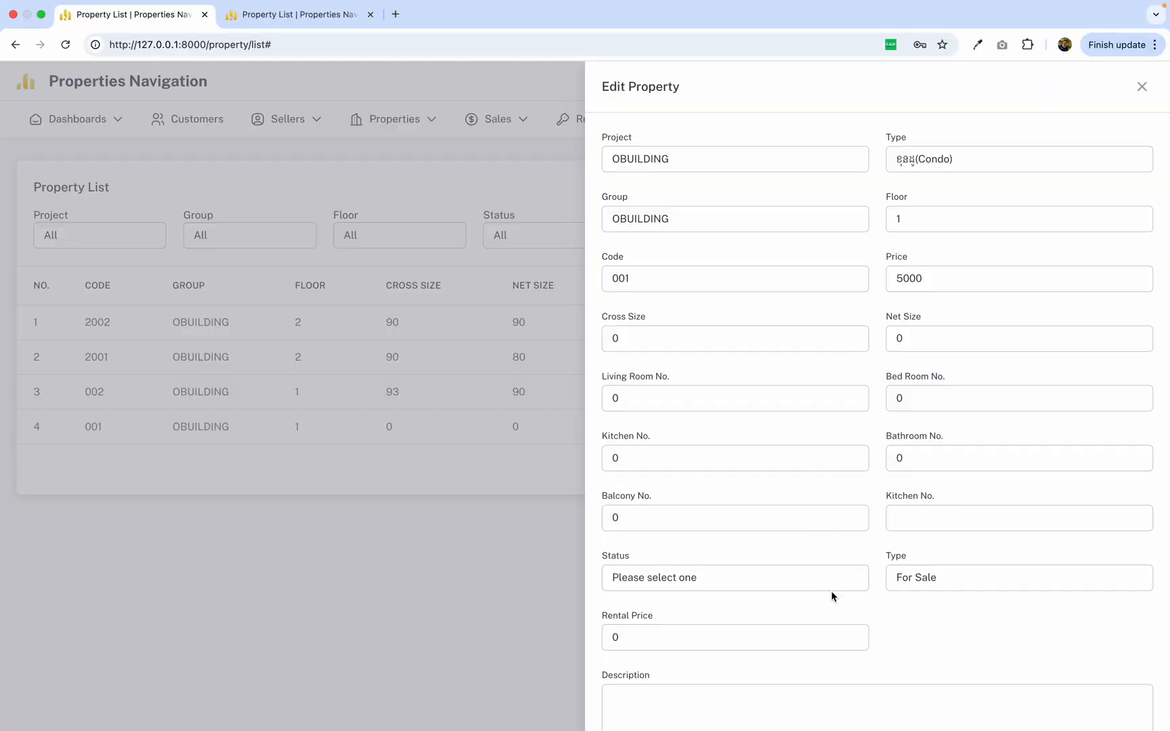
# Set the property's status to Avaiable and its type to For Rent.
pyautogui.click(896, 579)
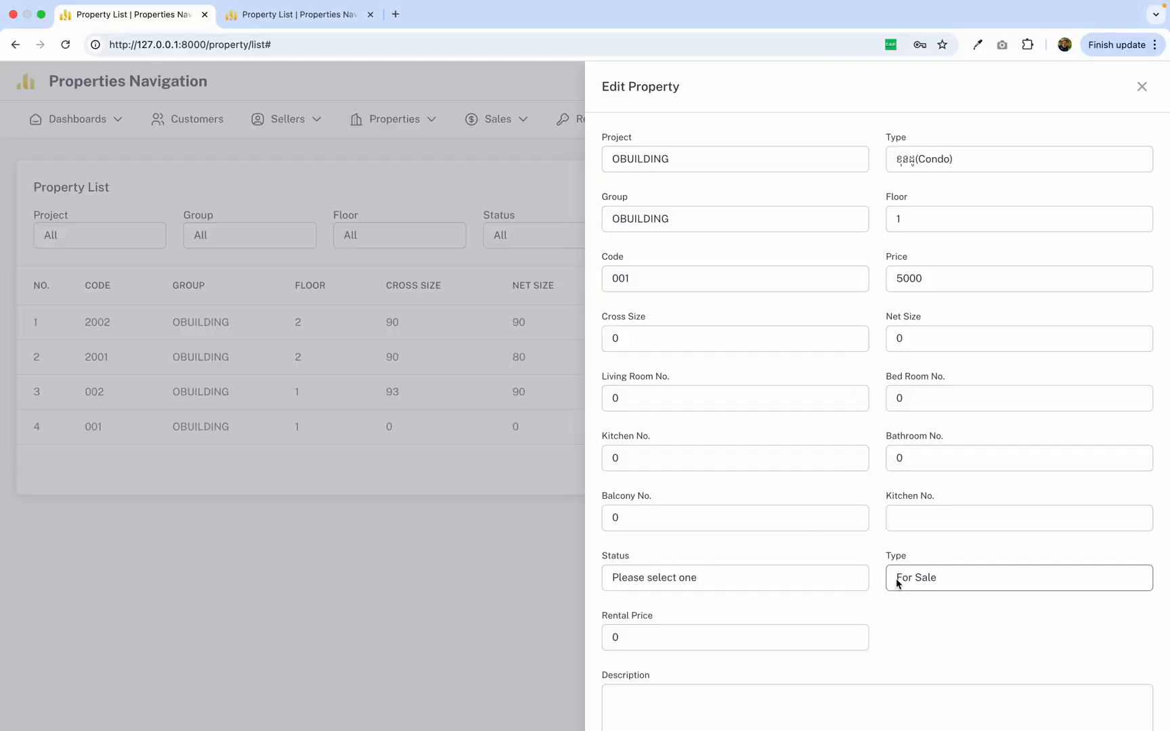
pyautogui.click(819, 589)
pyautogui.click(807, 588)
pyautogui.click(799, 596)
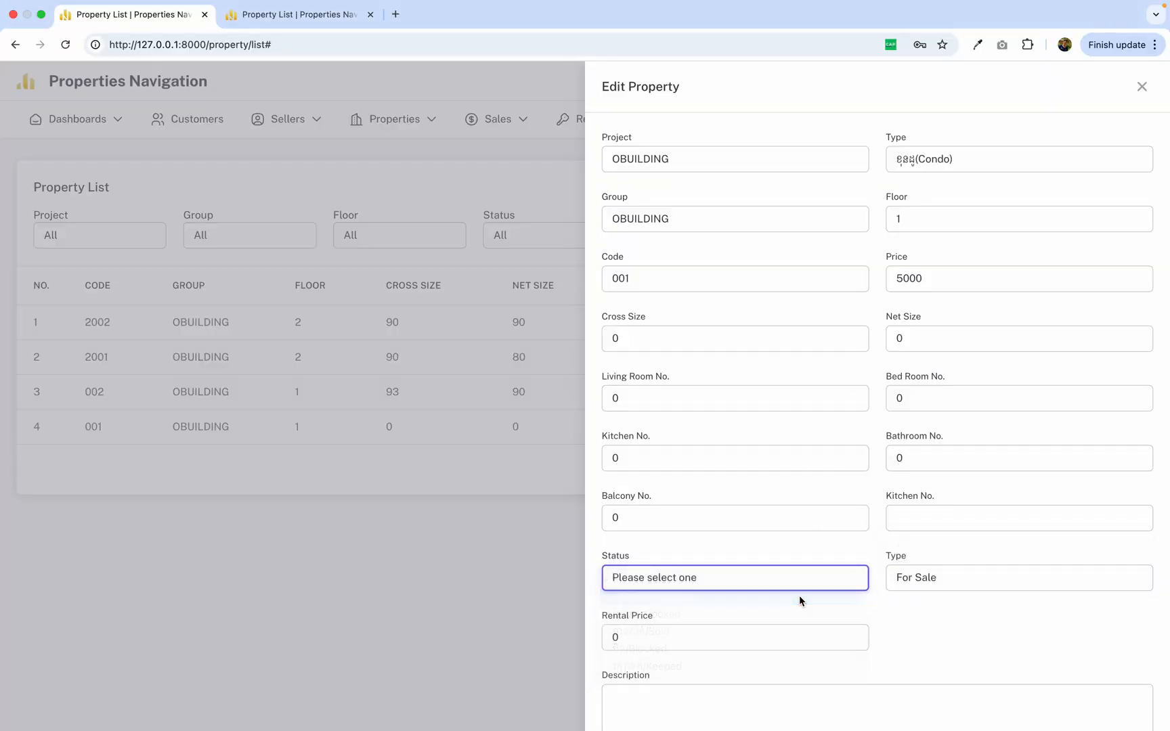
pyautogui.click(914, 580)
pyautogui.click(931, 561)
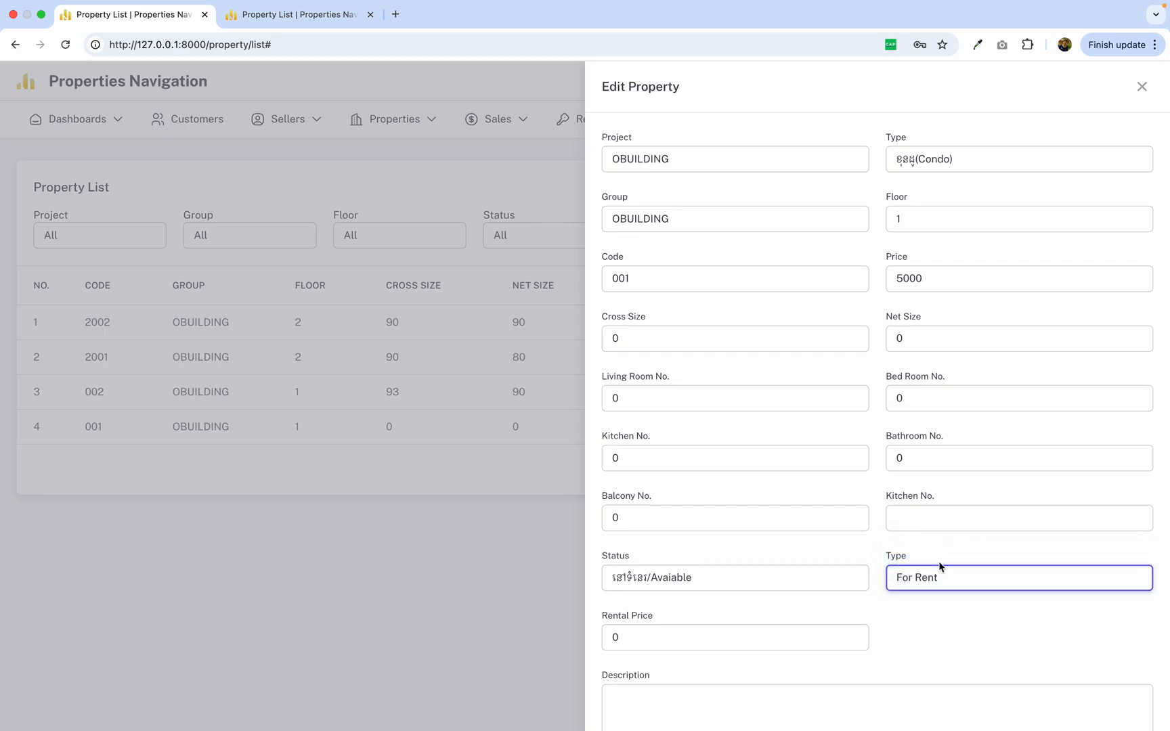
# Set the rental price to 500 and the empty Kitchen No. field to 0, and save the property.
pyautogui.click(611, 640)
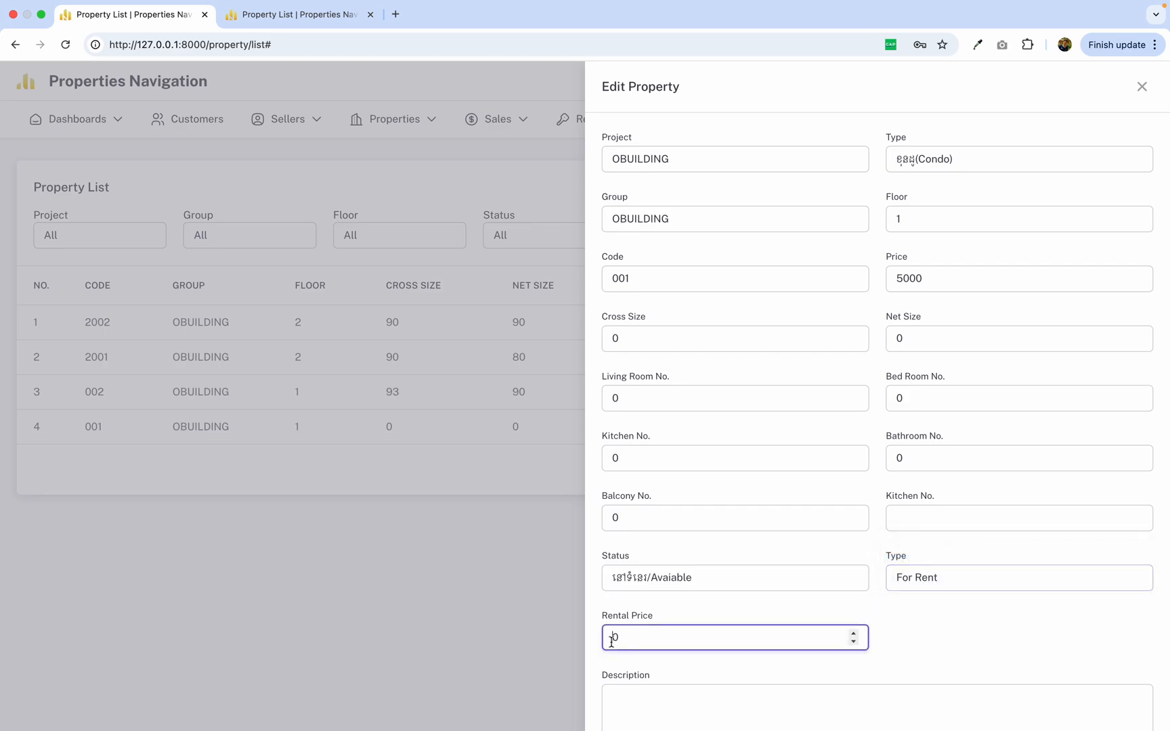
pyautogui.write('500')
pyautogui.scroll(-2, 622, 707)
pyautogui.click(621, 707)
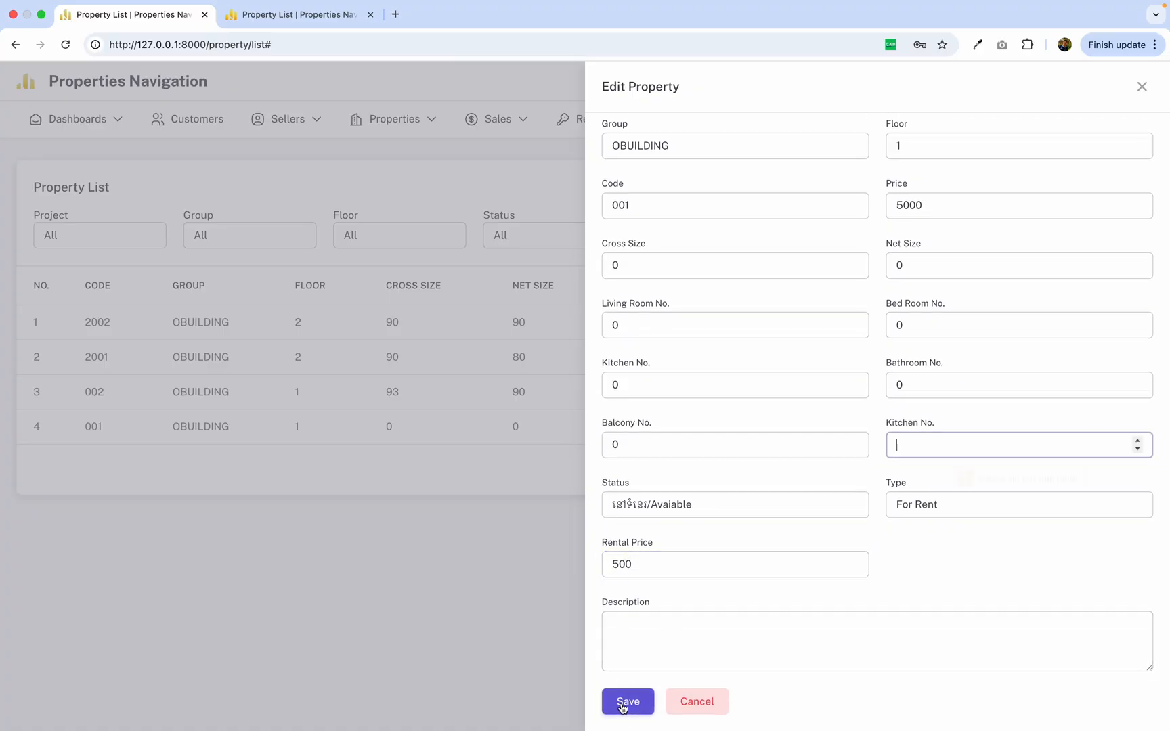
pyautogui.write('0')
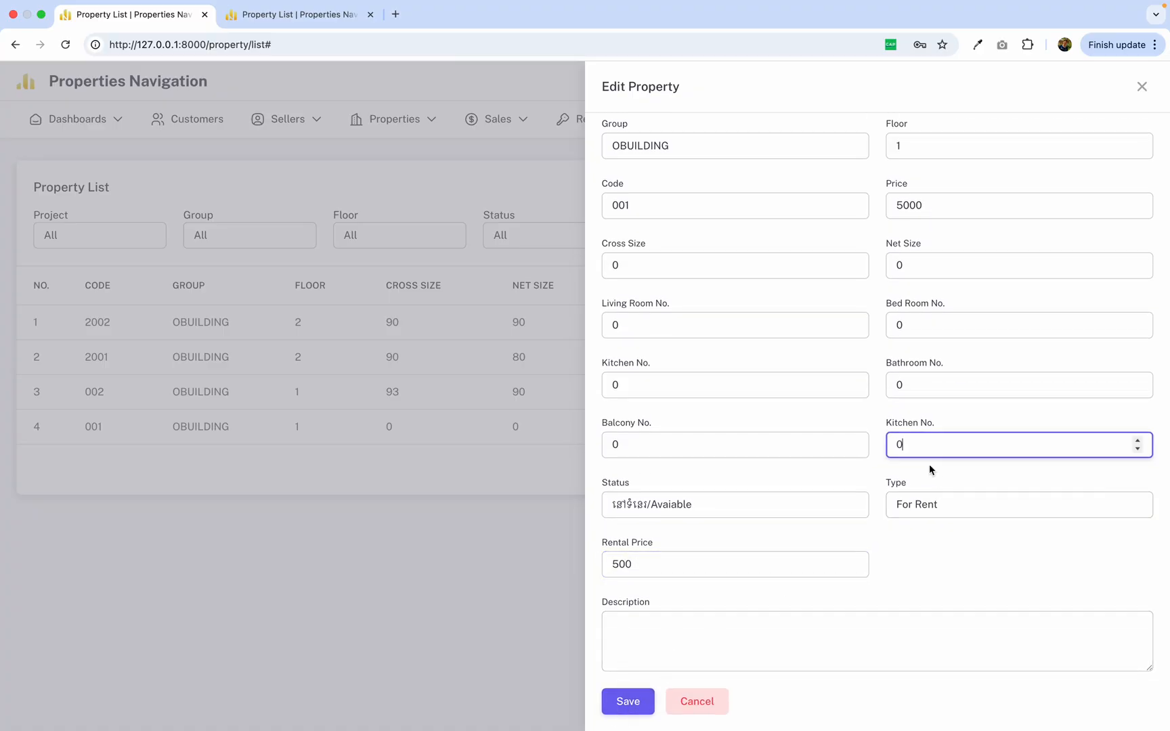
pyautogui.click(630, 701)
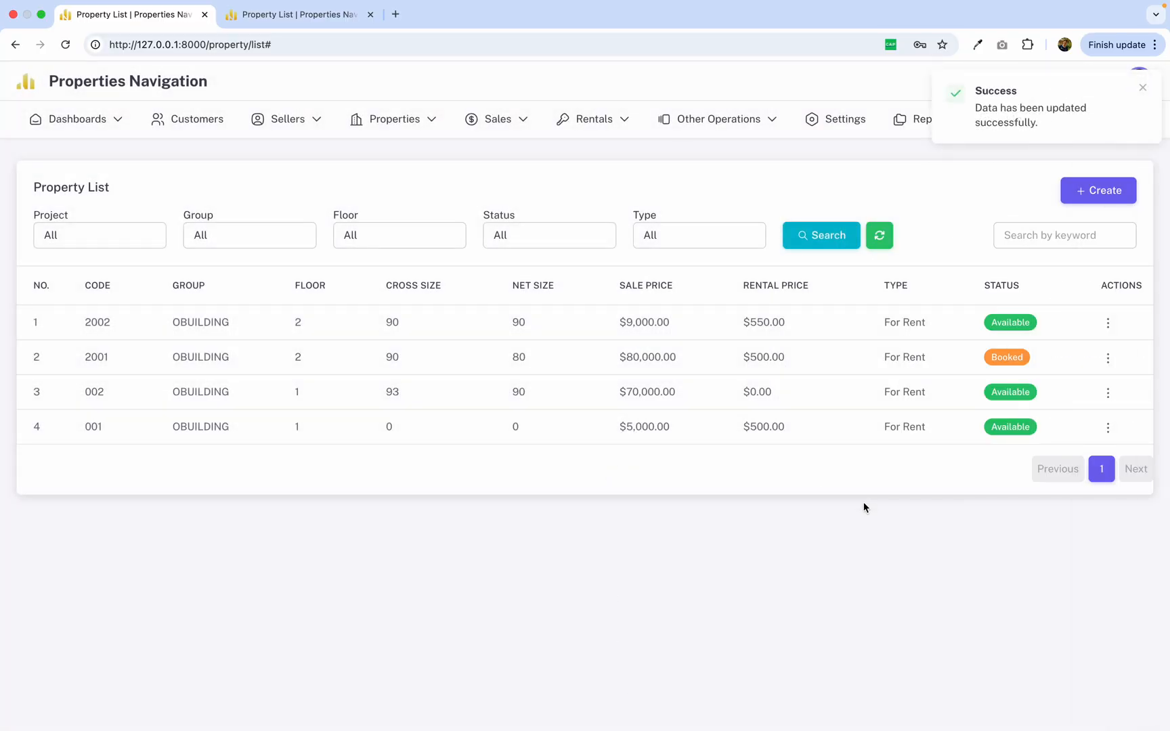
# Look through the rental, customer, staff and property lists for the records a rental needs.
pyautogui.moveTo(878, 429); pyautogui.dragTo(933, 433)
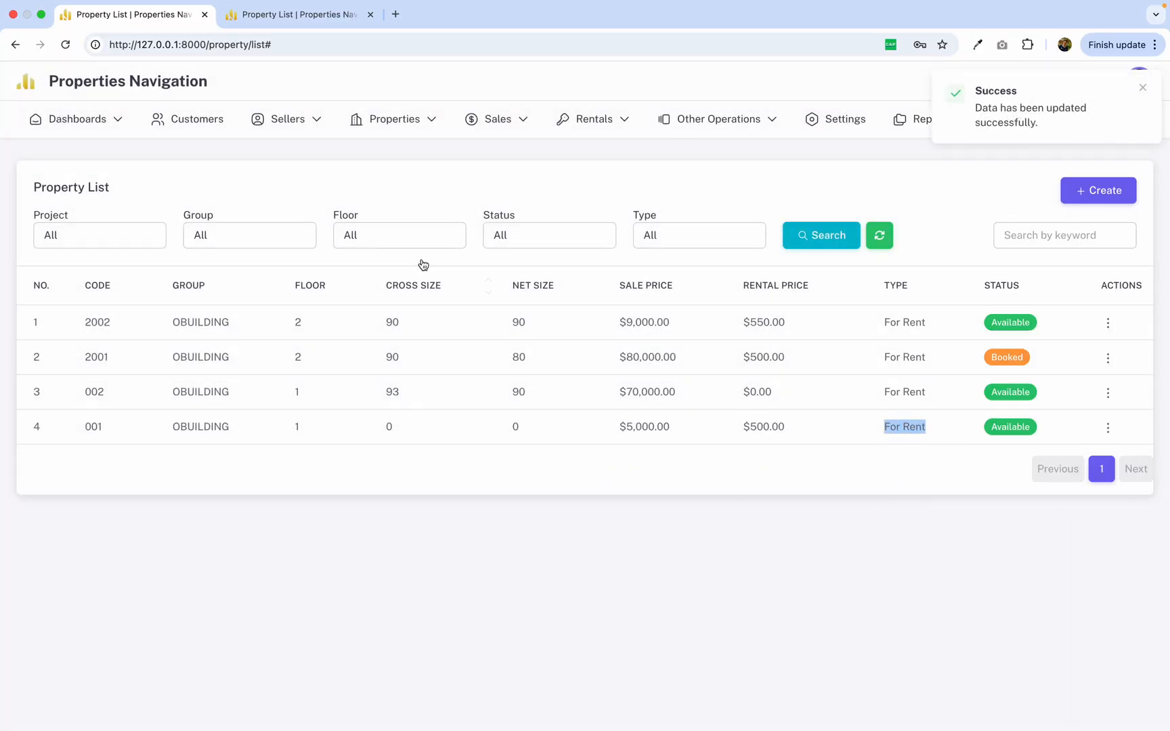
pyautogui.moveTo(595, 132)
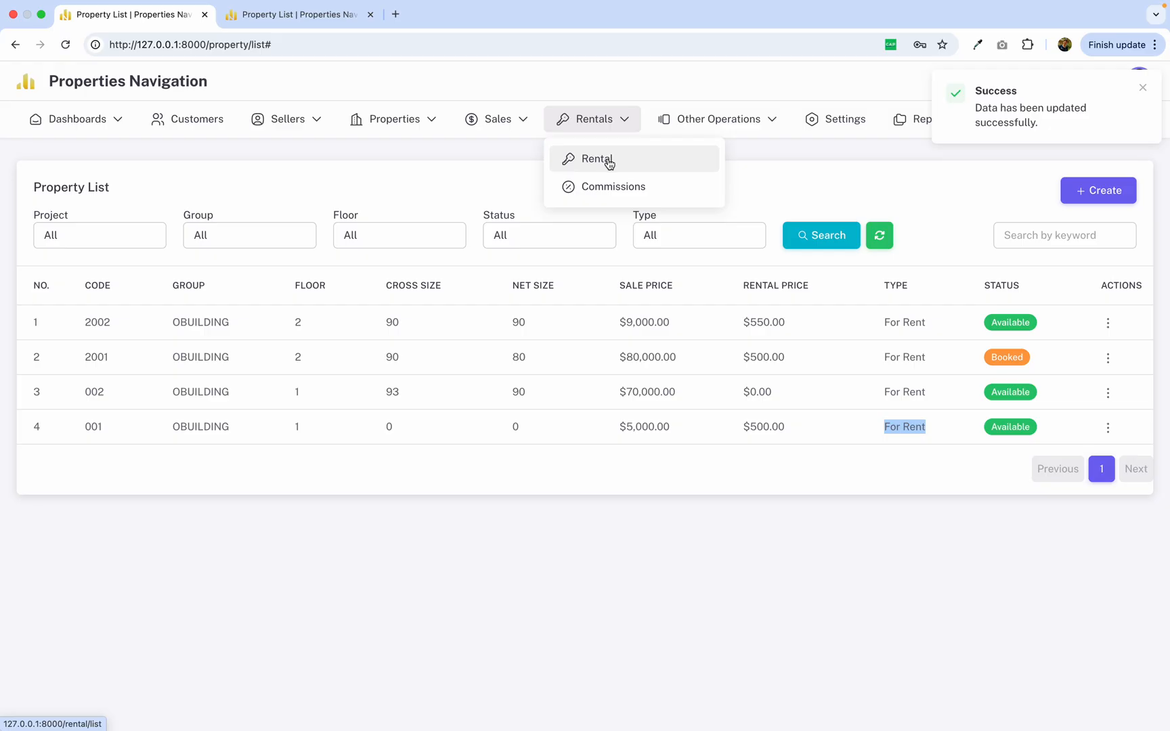
pyautogui.click(595, 160)
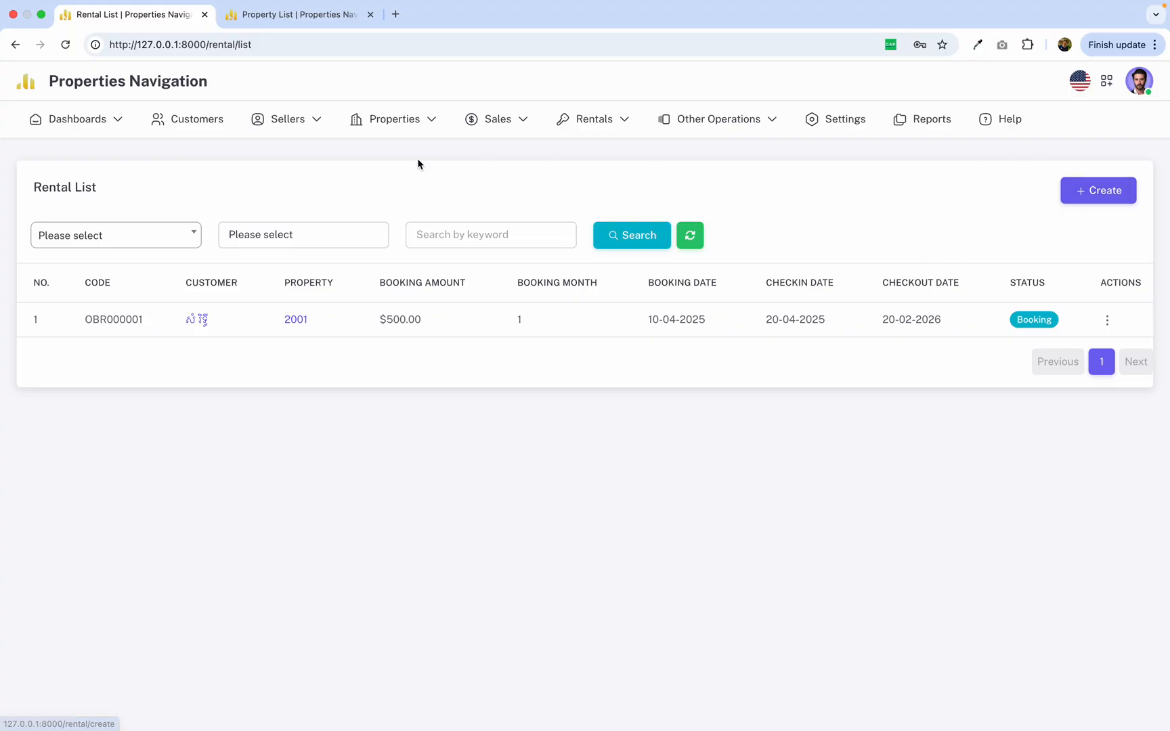
pyautogui.click(208, 135)
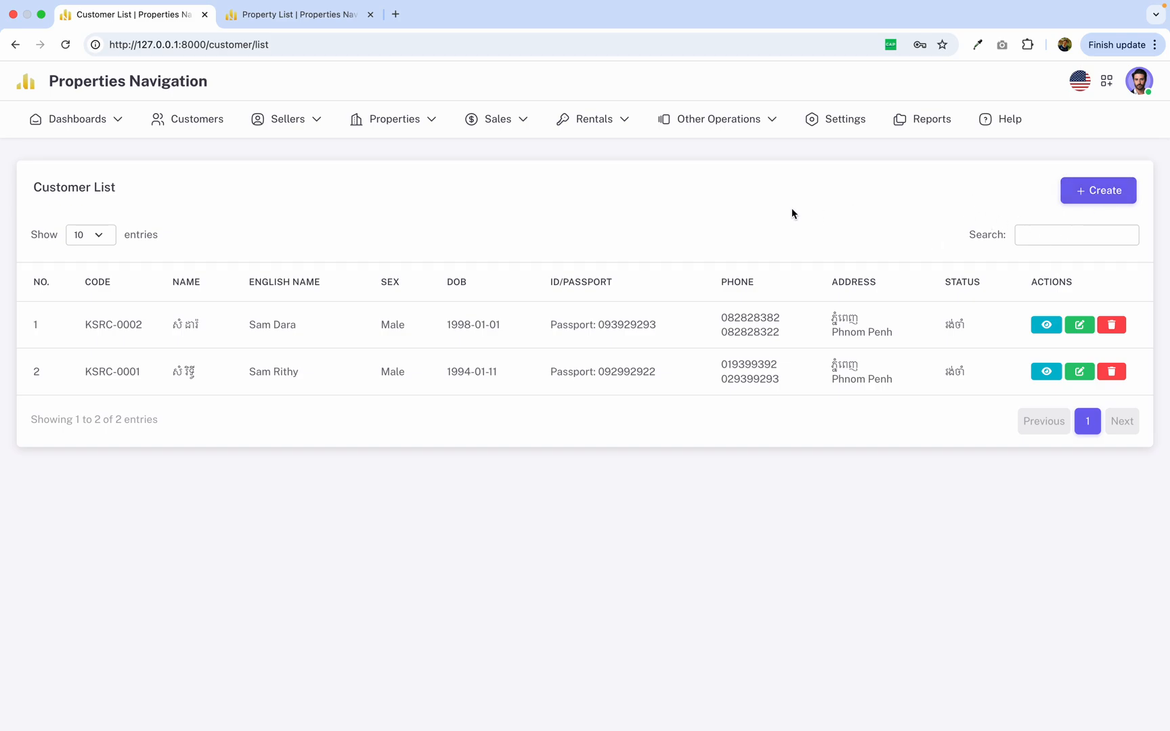
pyautogui.moveTo(322, 135)
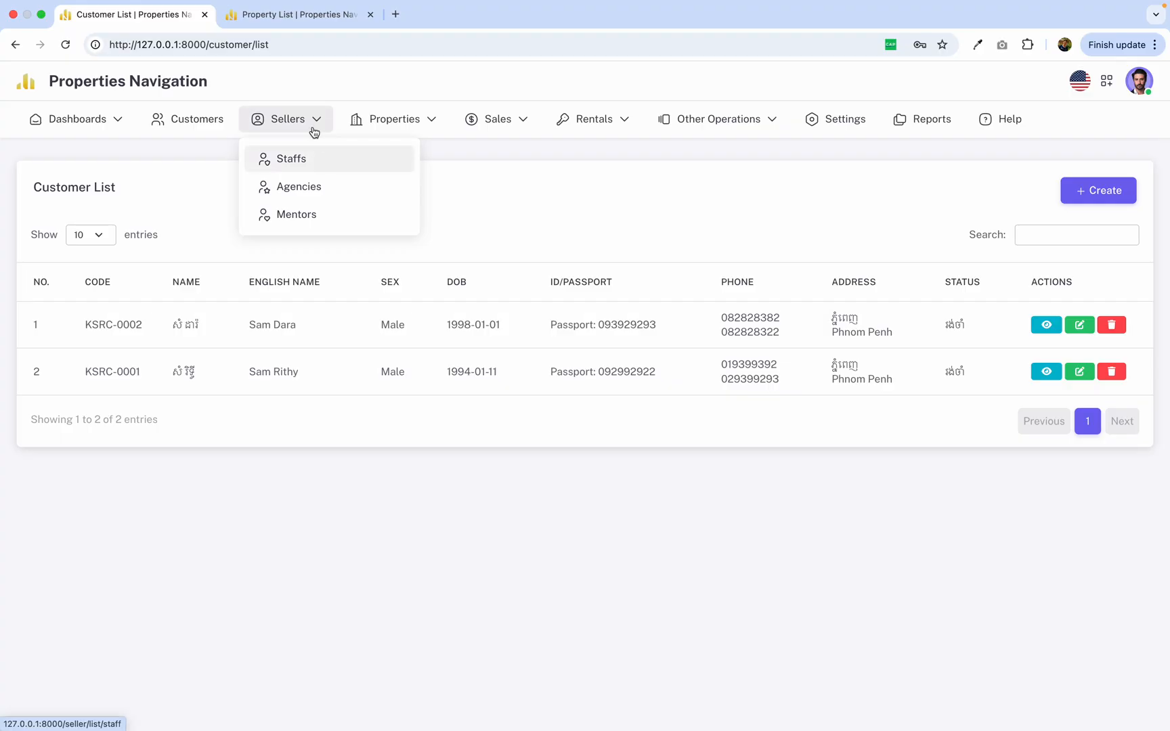
pyautogui.click(302, 163)
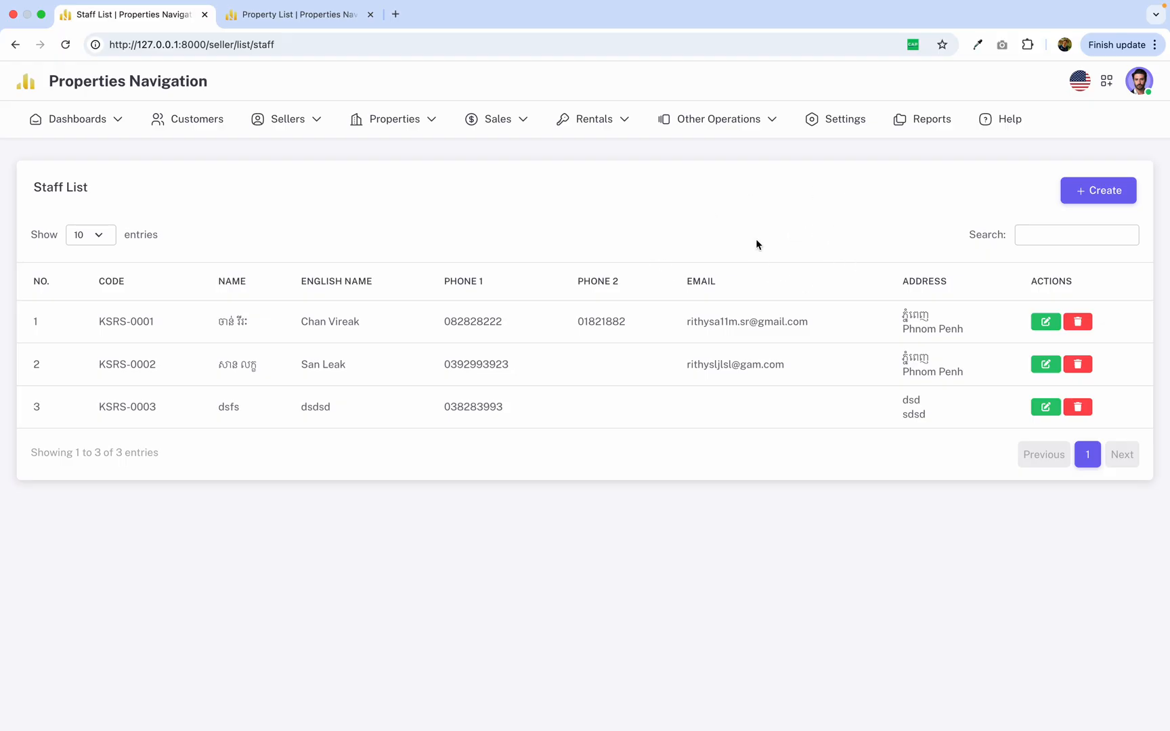
pyautogui.moveTo(616, 128)
pyautogui.moveTo(311, 126)
pyautogui.click(310, 153)
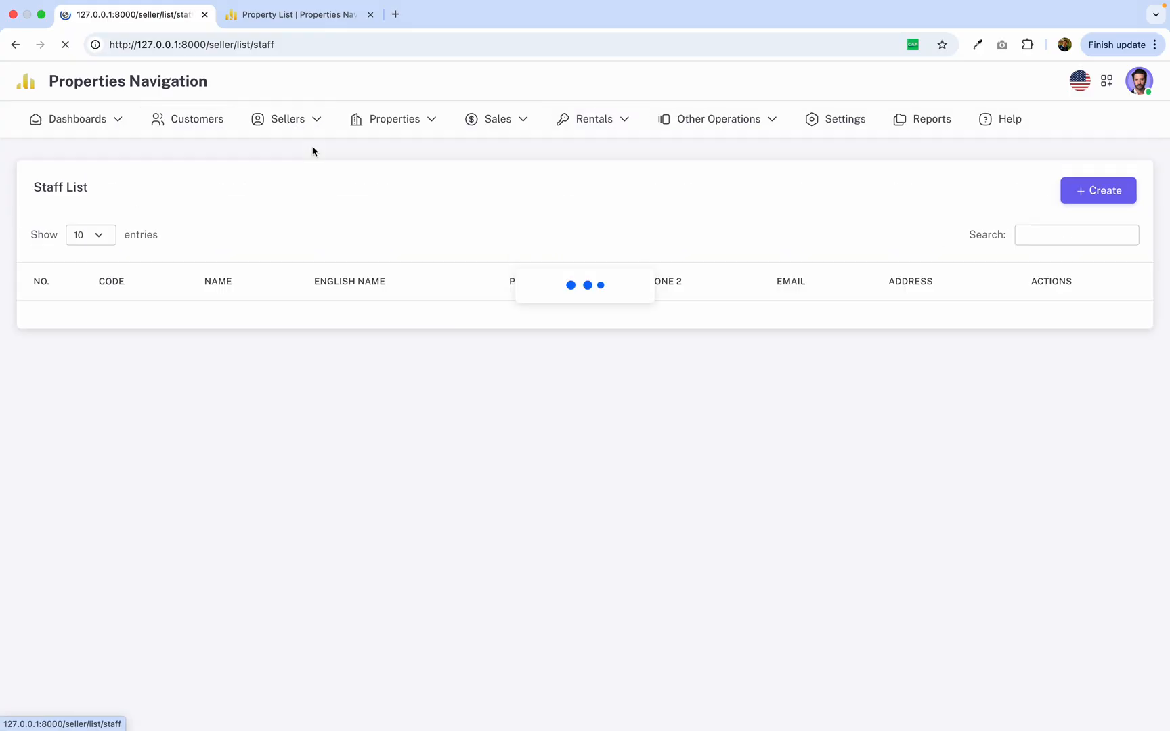
pyautogui.click(411, 160)
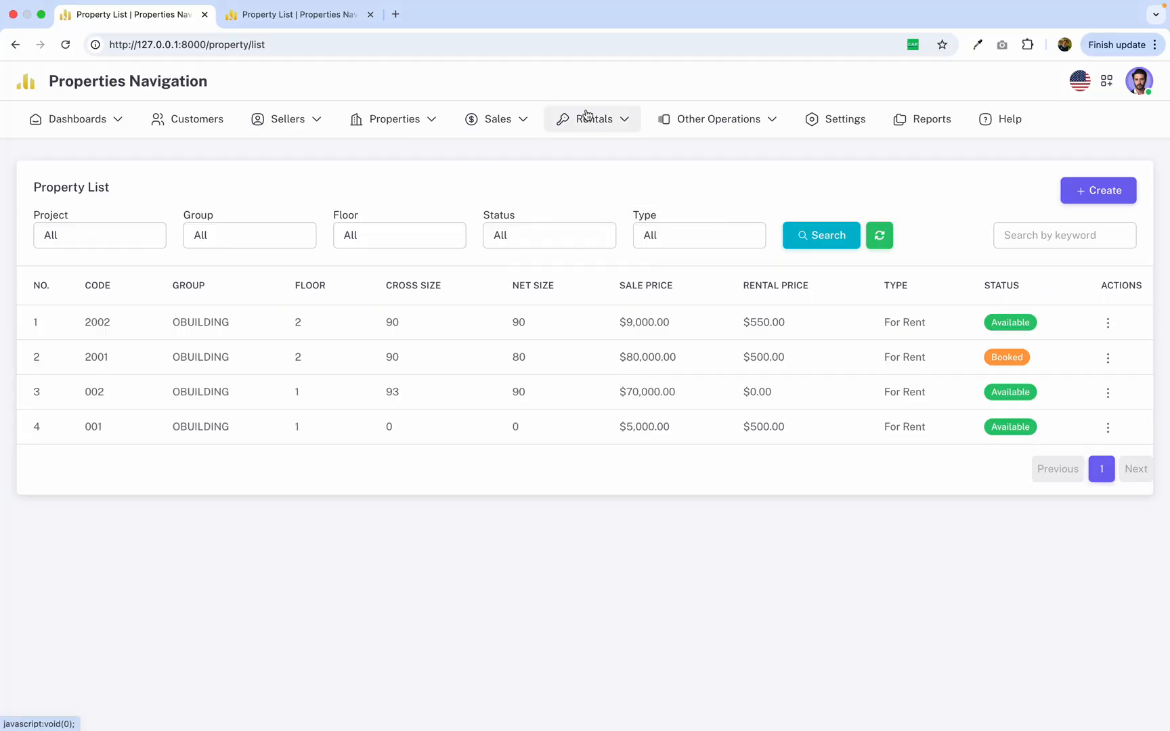
# Start a new rental from the rental list, selecting property 2002 and the last customer offered.
pyautogui.moveTo(598, 131)
pyautogui.click(604, 161)
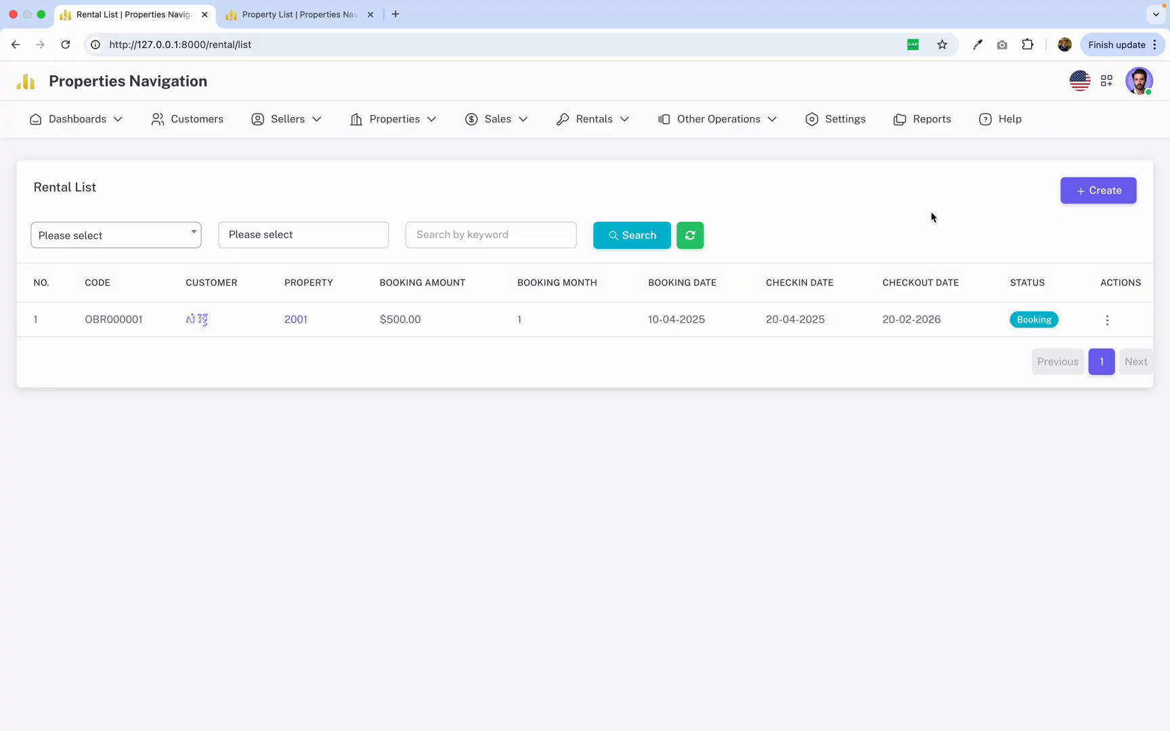
pyautogui.click(1099, 192)
pyautogui.click(248, 265)
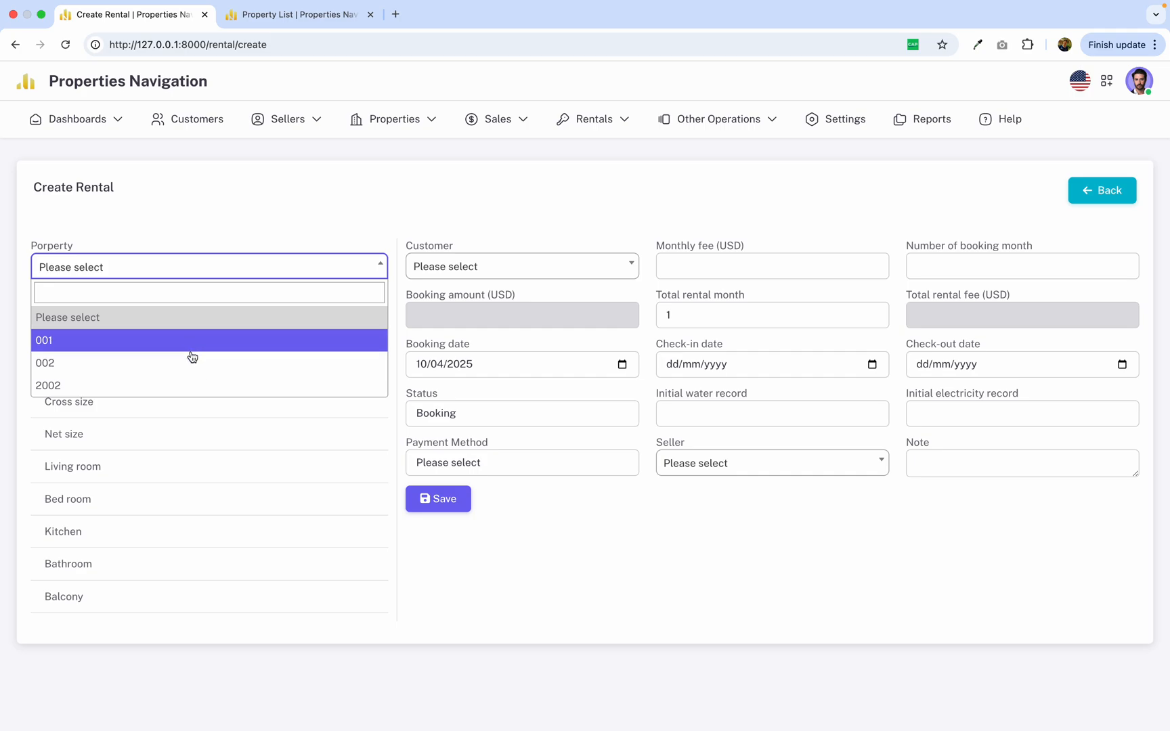
pyautogui.click(193, 384)
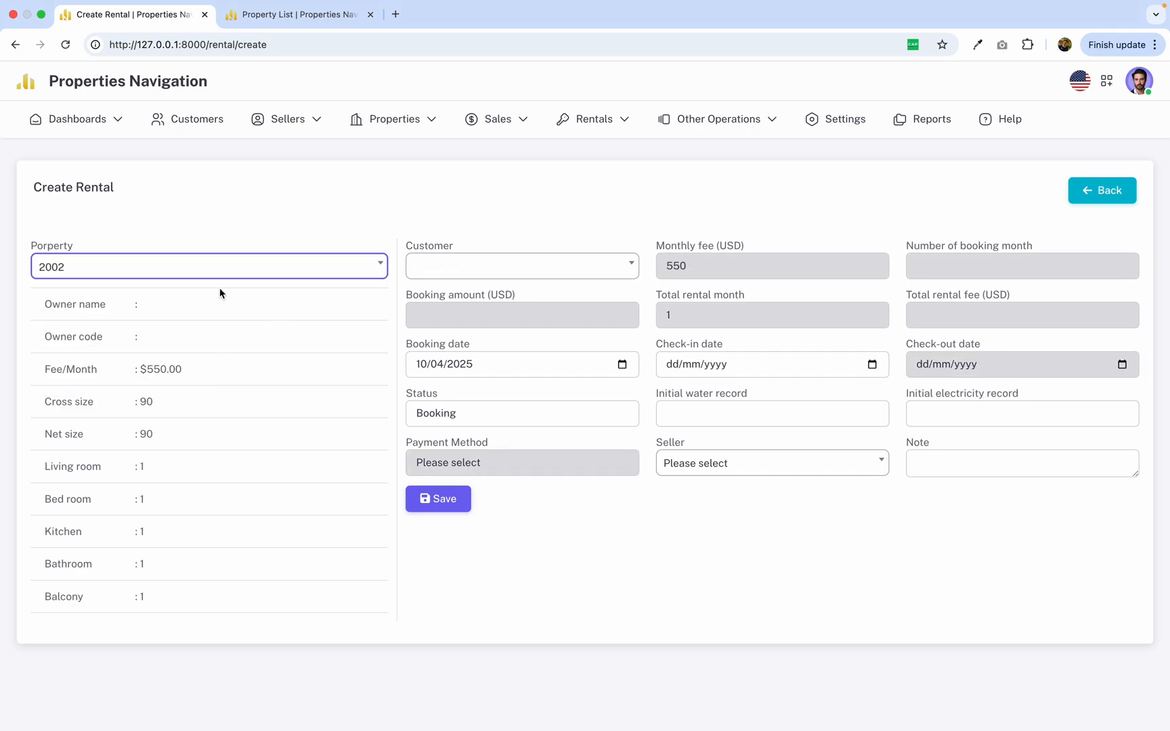
pyautogui.click(517, 268)
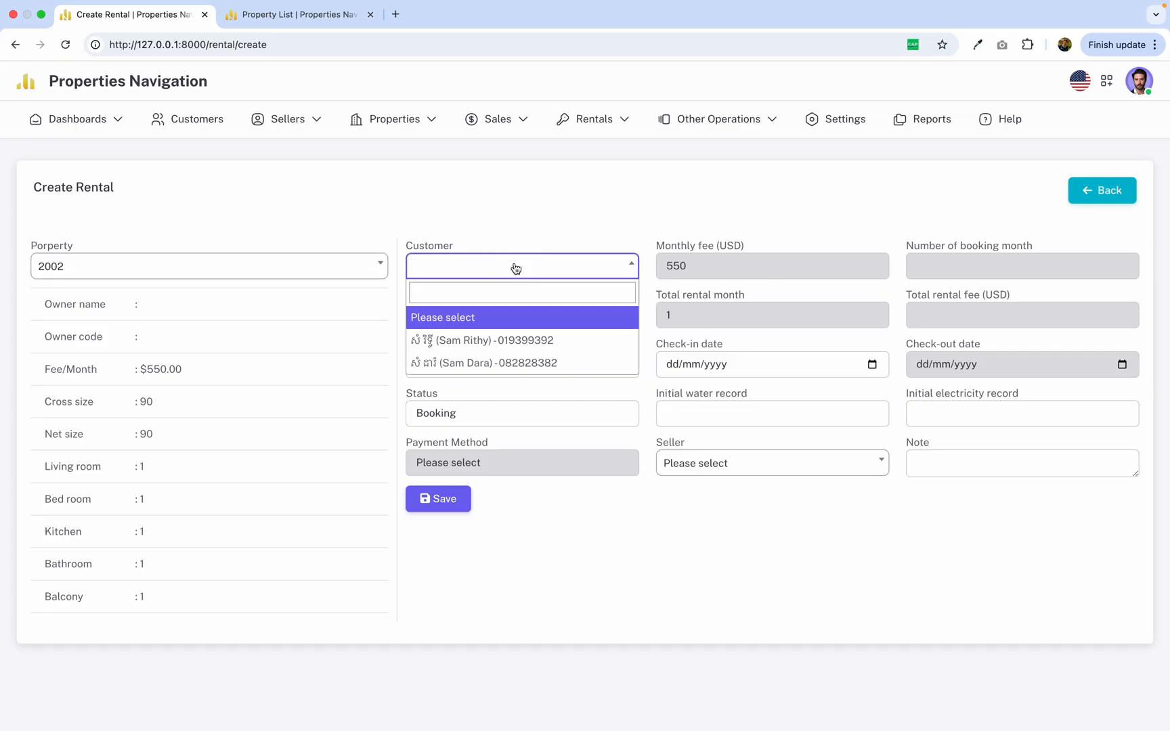
pyautogui.click(520, 360)
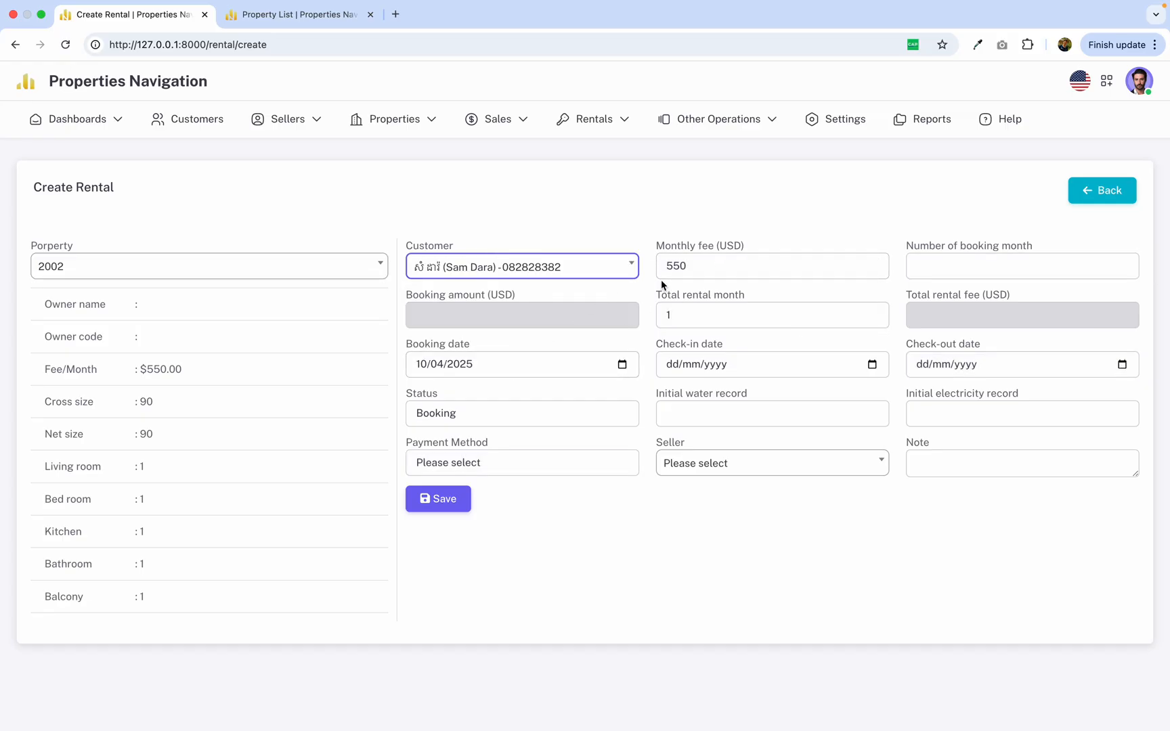
# Set the rental's monthly fee to 500 USD and the number of booking months to 1.
pyautogui.doubleClick(717, 272)
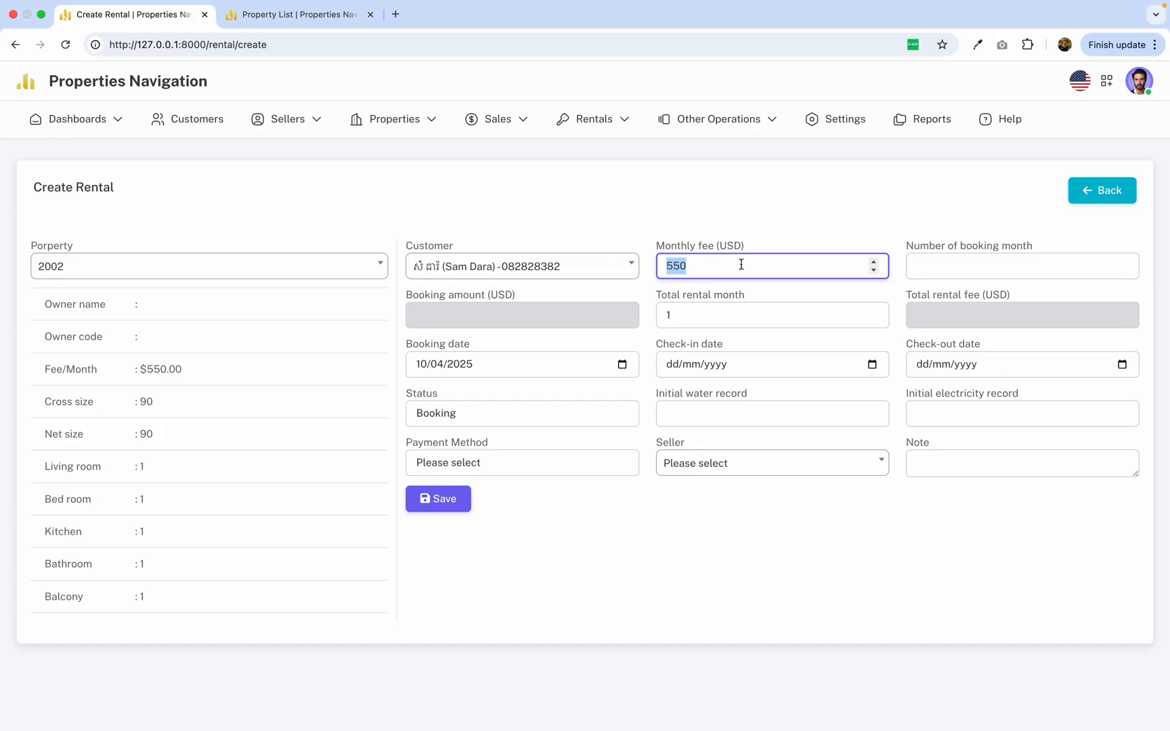
pyautogui.click(741, 265)
pyautogui.press('BackSpace')
pyautogui.click(785, 212)
pyautogui.moveTo(893, 247); pyautogui.dragTo(1013, 249)
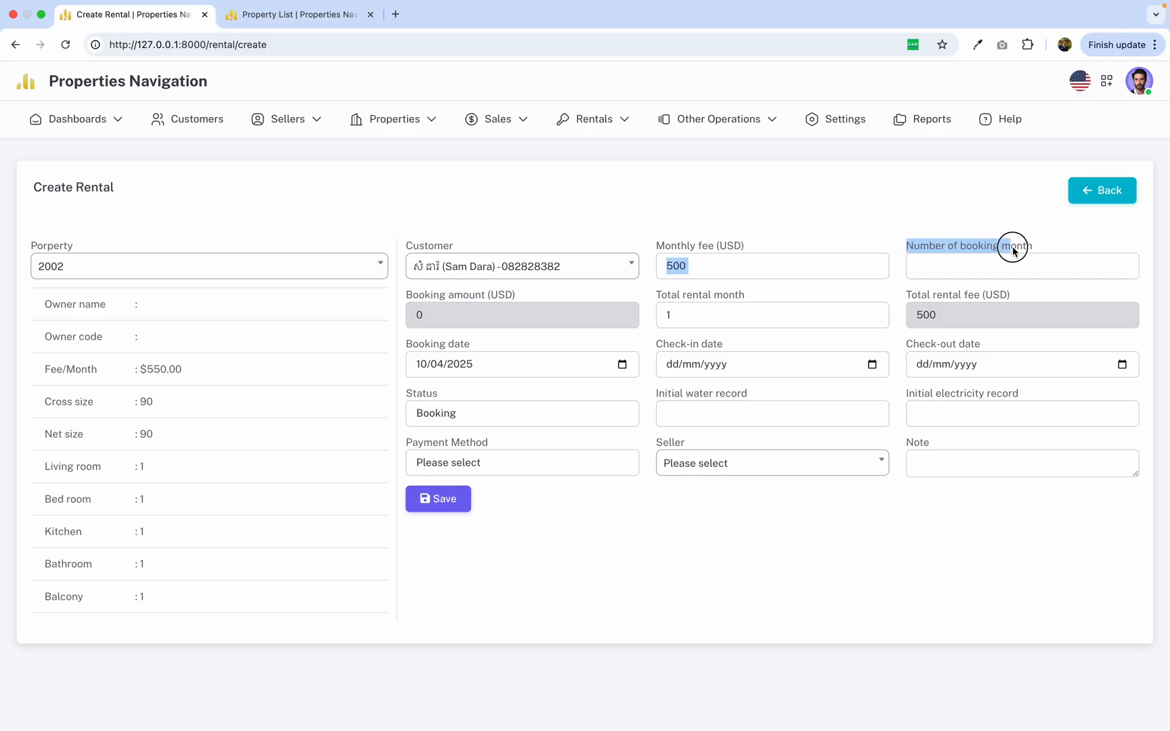
pyautogui.click(1027, 263)
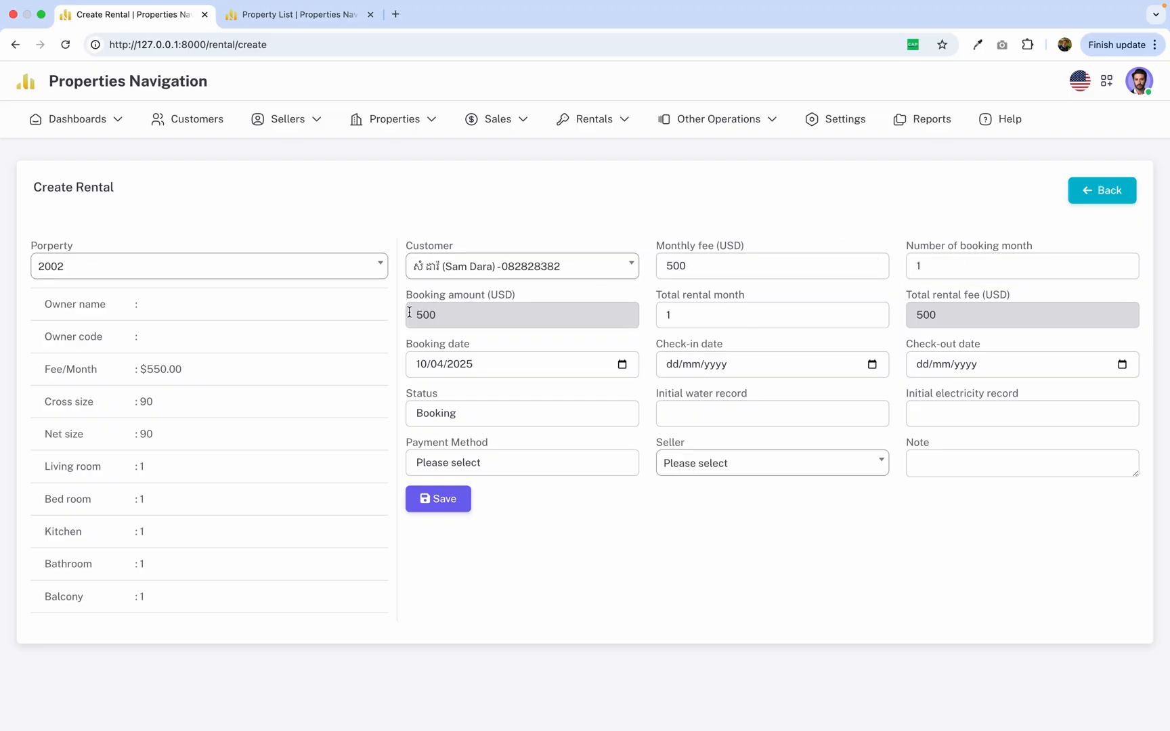
pyautogui.doubleClick(537, 323)
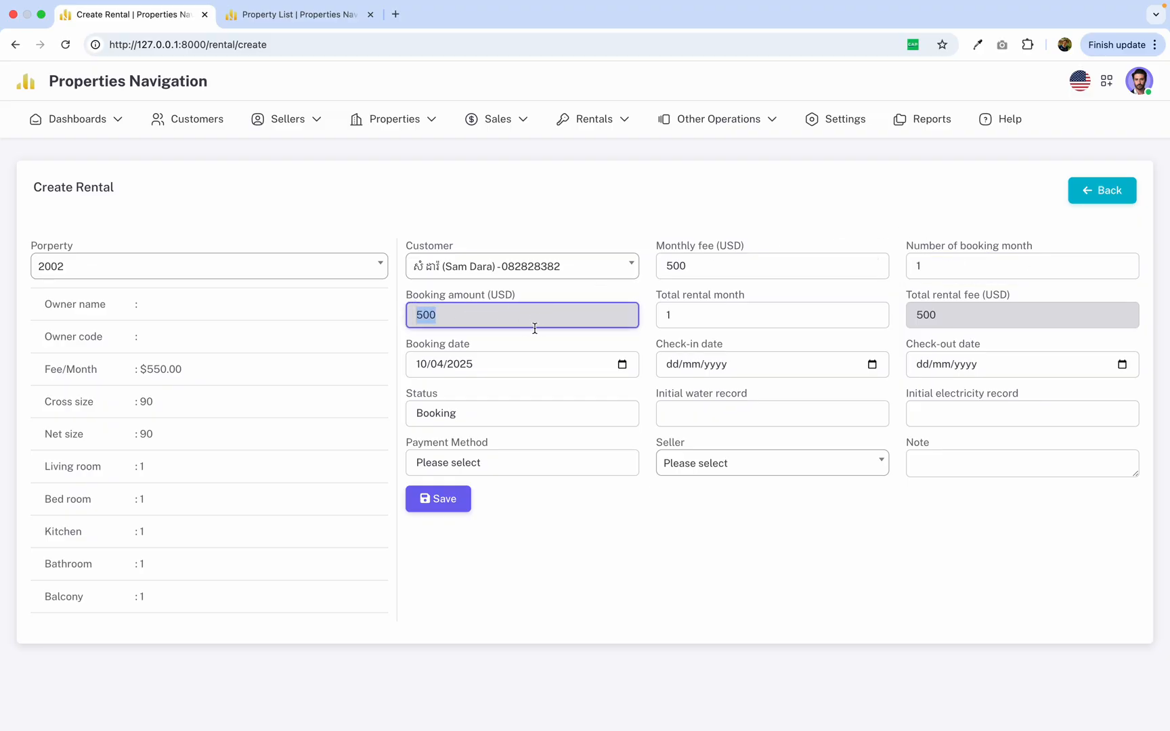
# Try 2 booking months to check the calculated booking amount, and set the number back to 1.
pyautogui.click(958, 270)
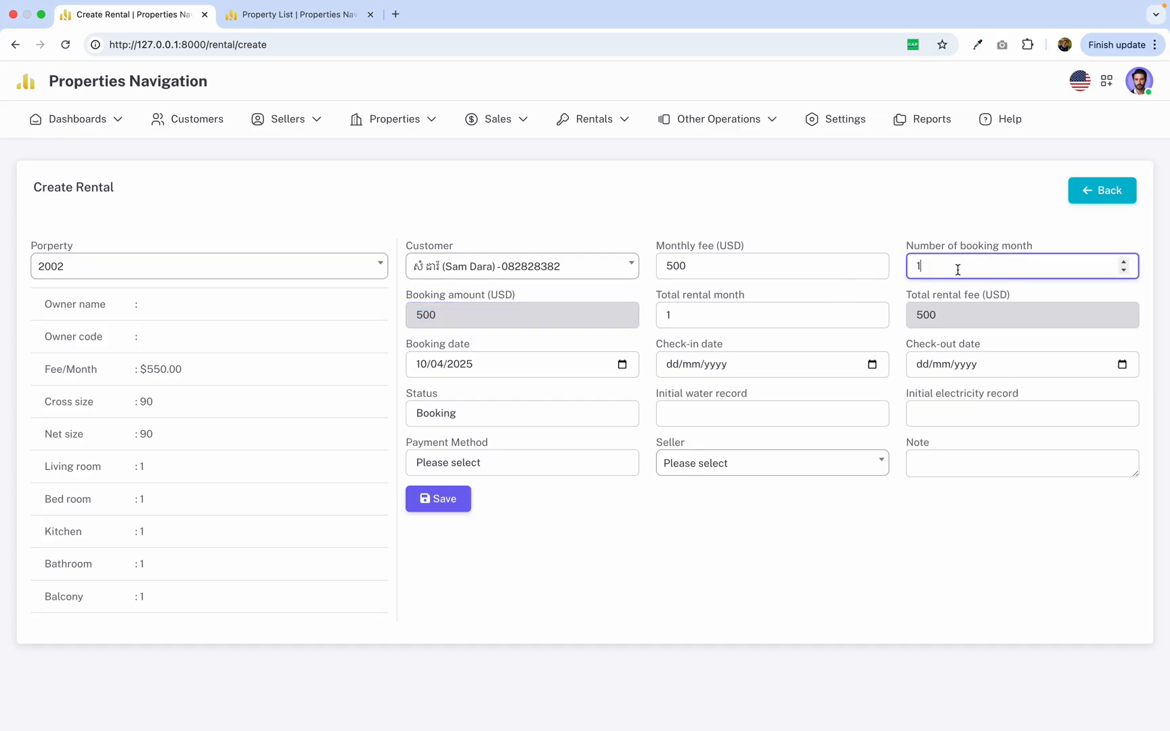
pyautogui.moveTo(402, 296); pyautogui.dragTo(562, 299)
pyautogui.click(932, 267)
pyautogui.click(851, 248)
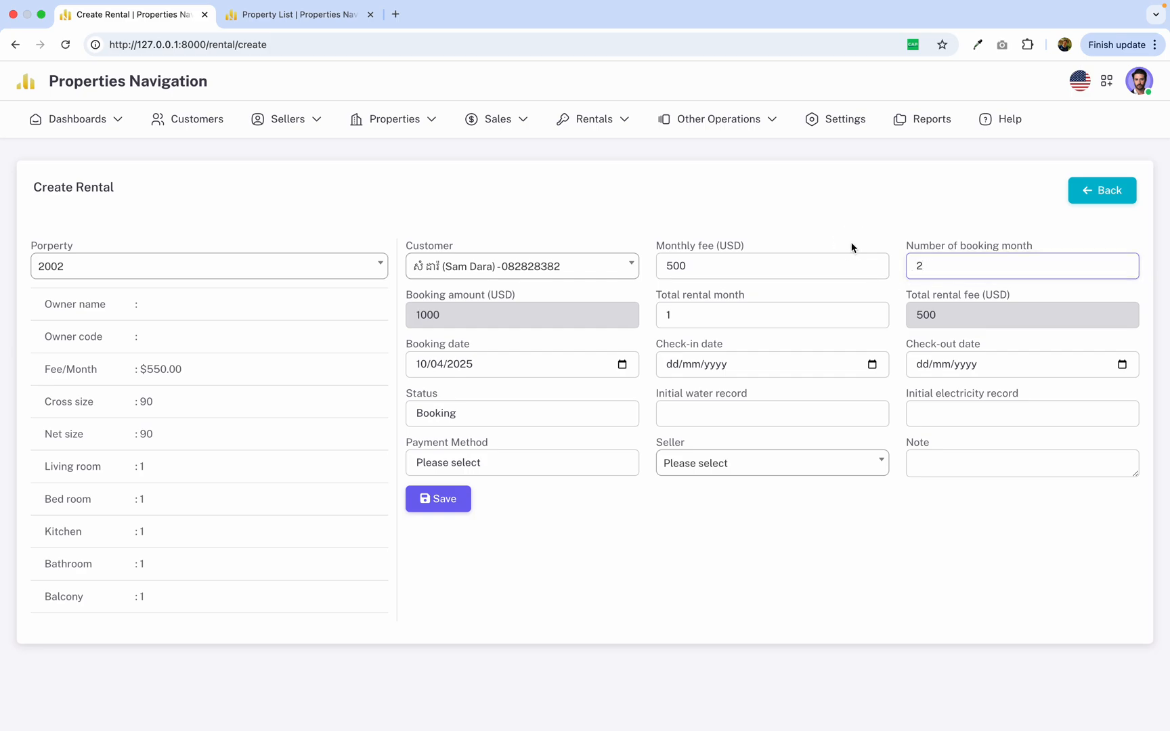
pyautogui.click(414, 314)
pyautogui.moveTo(415, 314); pyautogui.dragTo(553, 316)
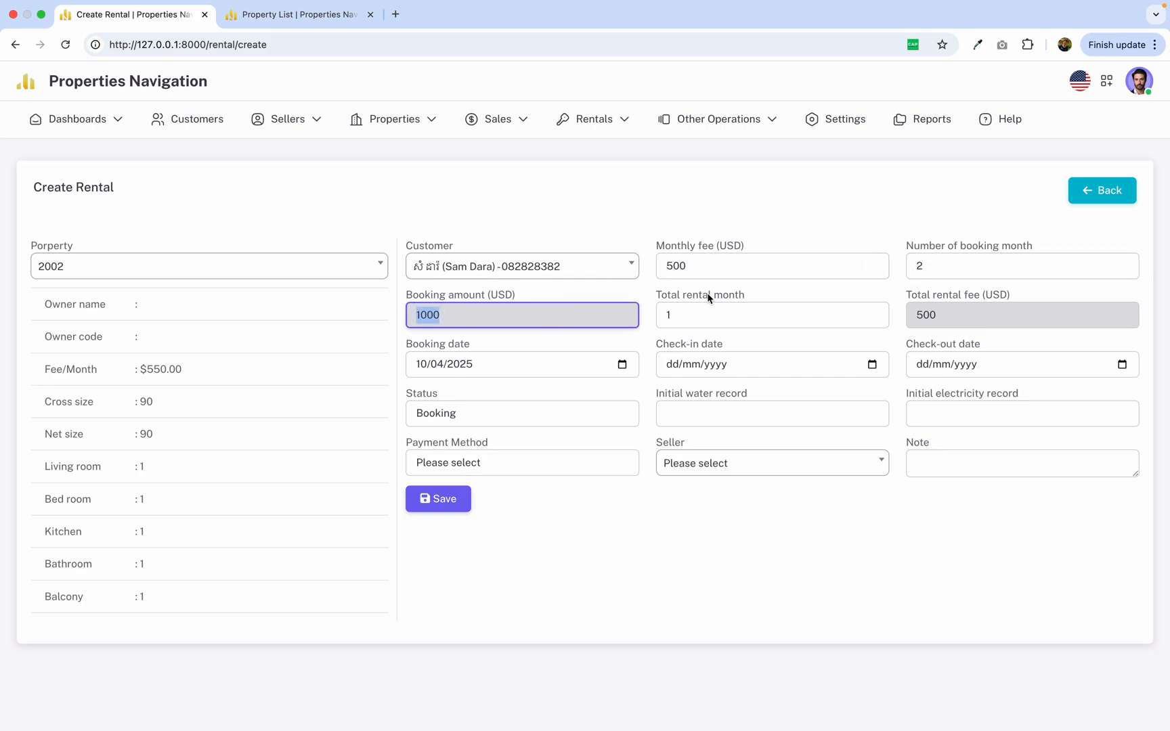
pyautogui.click(967, 267)
pyautogui.click(812, 236)
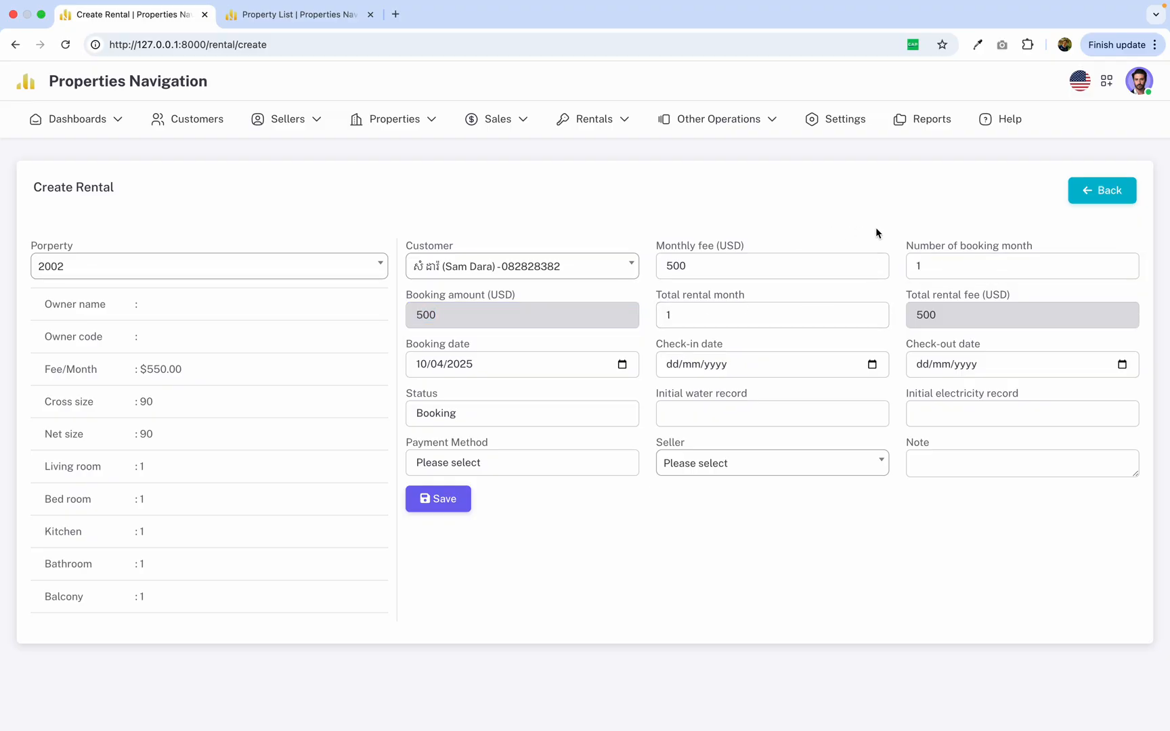
# Set the total rental months to 10 and check the total rental fee.
pyautogui.moveTo(656, 294); pyautogui.dragTo(745, 302)
pyautogui.click(746, 312)
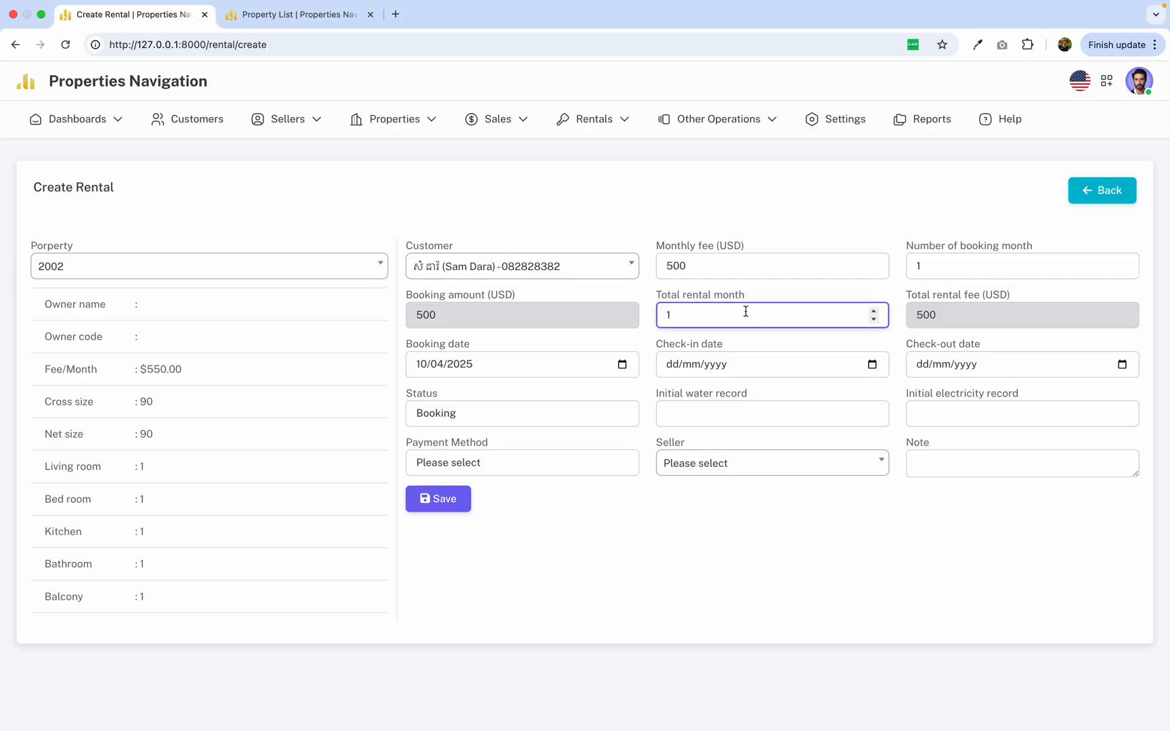
pyautogui.click(781, 272)
pyautogui.click(799, 295)
pyautogui.press('Tab')
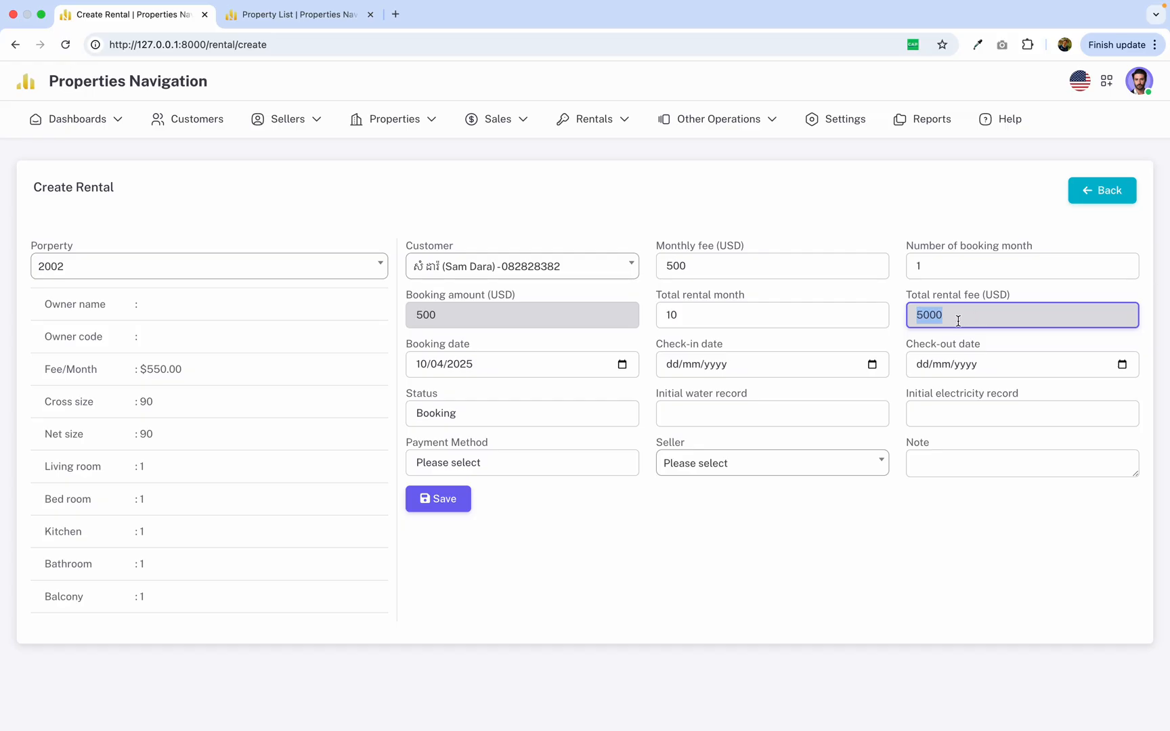
# Review the total rental months and total rental fee, and set the booking date to 10/04/2025.
pyautogui.click(729, 319)
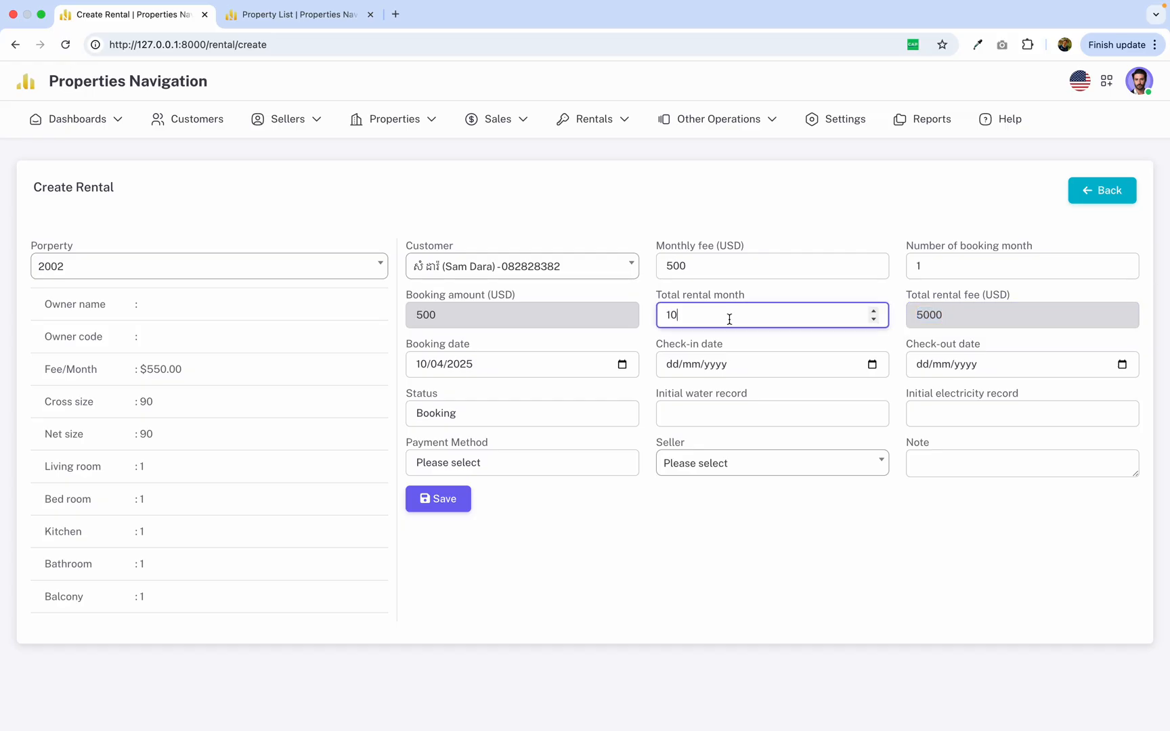
pyautogui.moveTo(909, 297); pyautogui.dragTo(1053, 299)
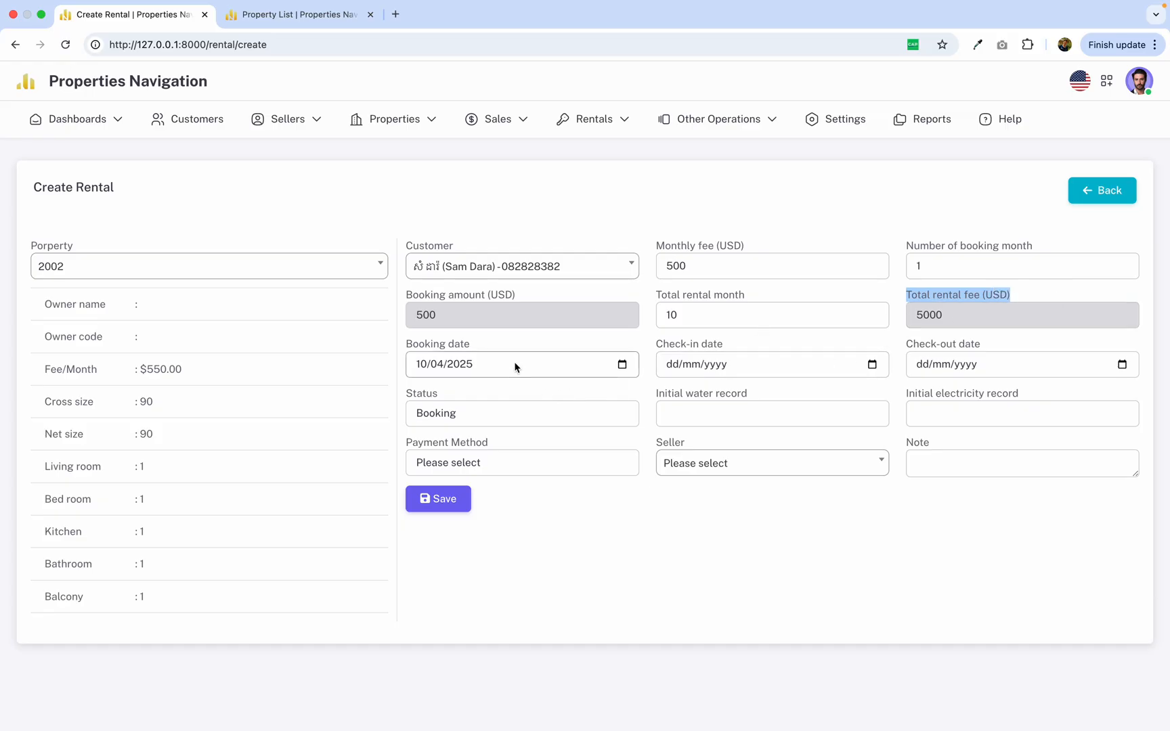
pyautogui.moveTo(408, 343); pyautogui.dragTo(463, 345)
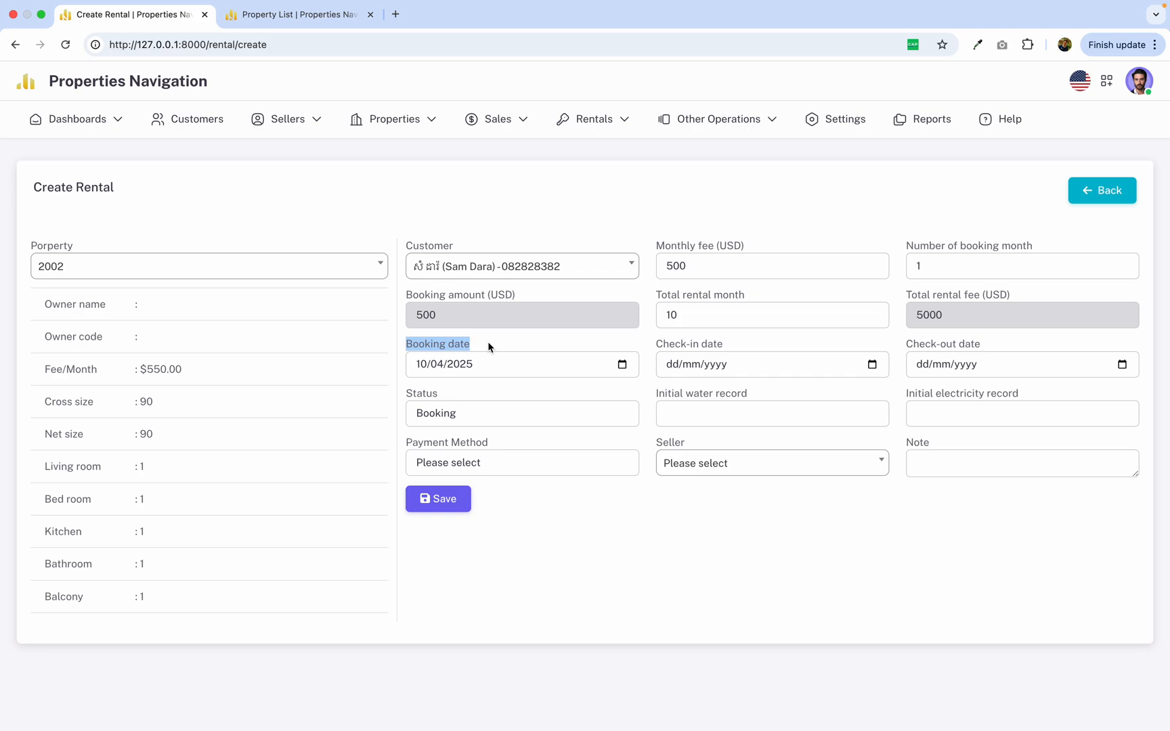
pyautogui.click(622, 365)
pyautogui.click(501, 459)
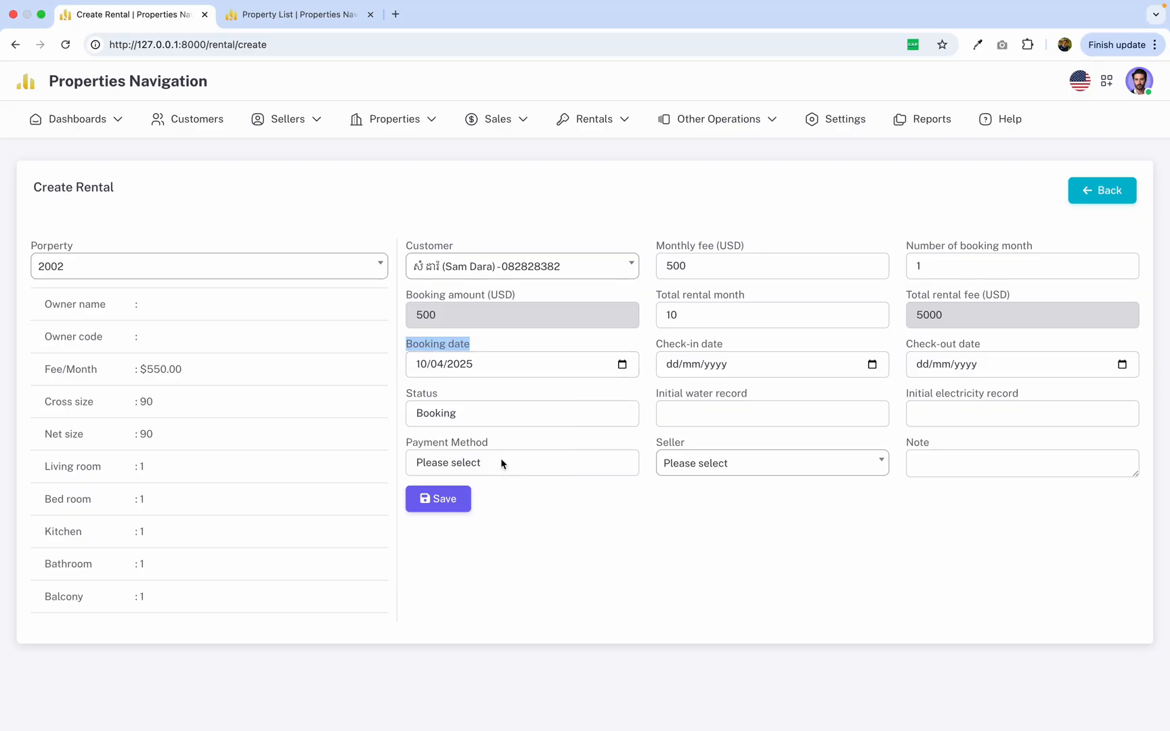
pyautogui.click(619, 343)
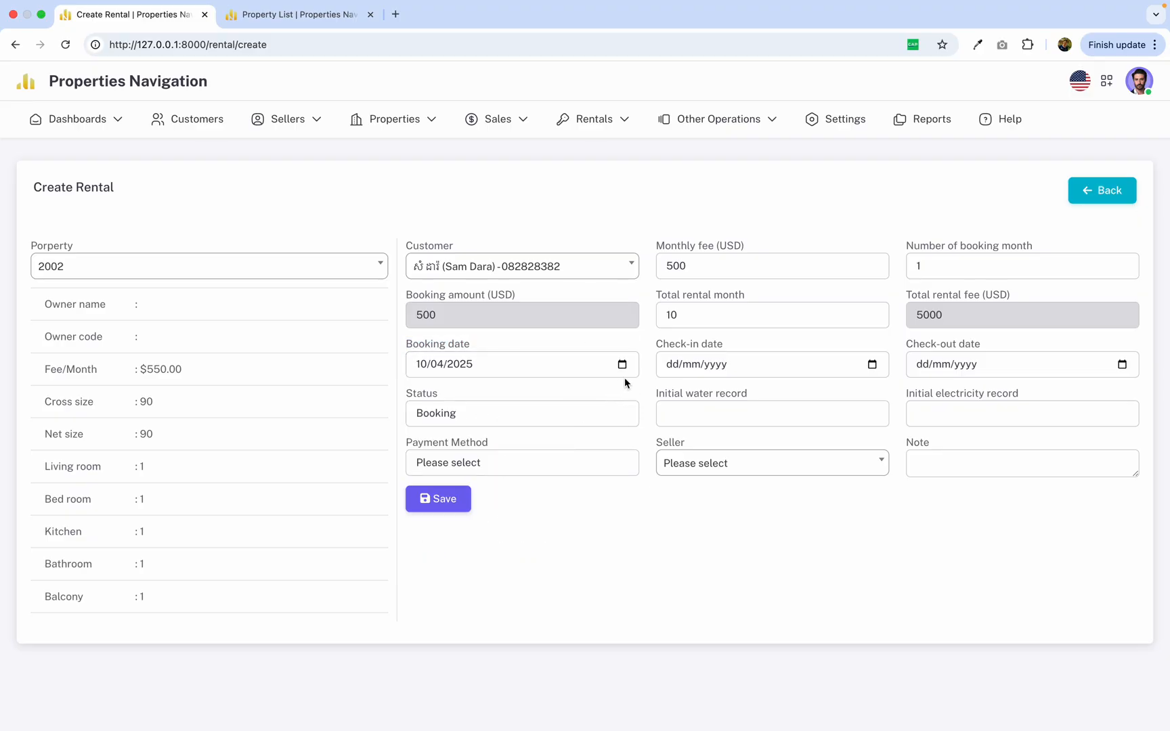
# Try 11/04/2025 and 10/04/2025 as the rental's check-in date.
pyautogui.moveTo(655, 344); pyautogui.dragTo(728, 343)
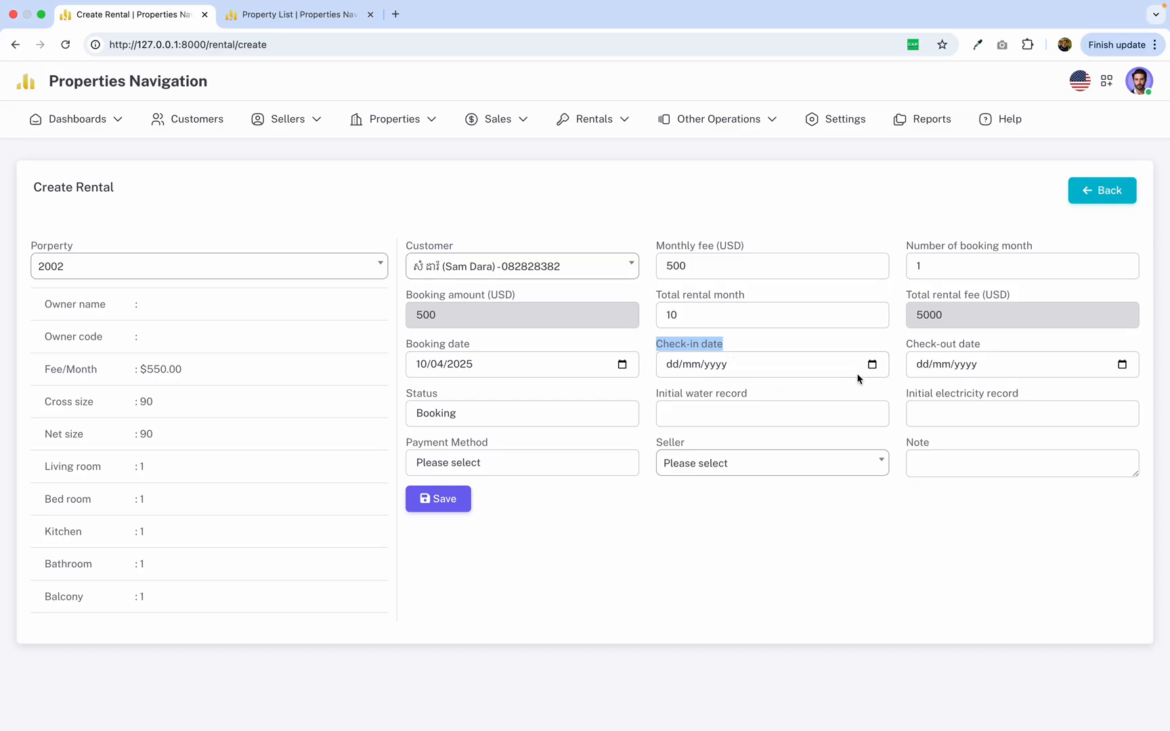
pyautogui.click(873, 365)
pyautogui.click(769, 459)
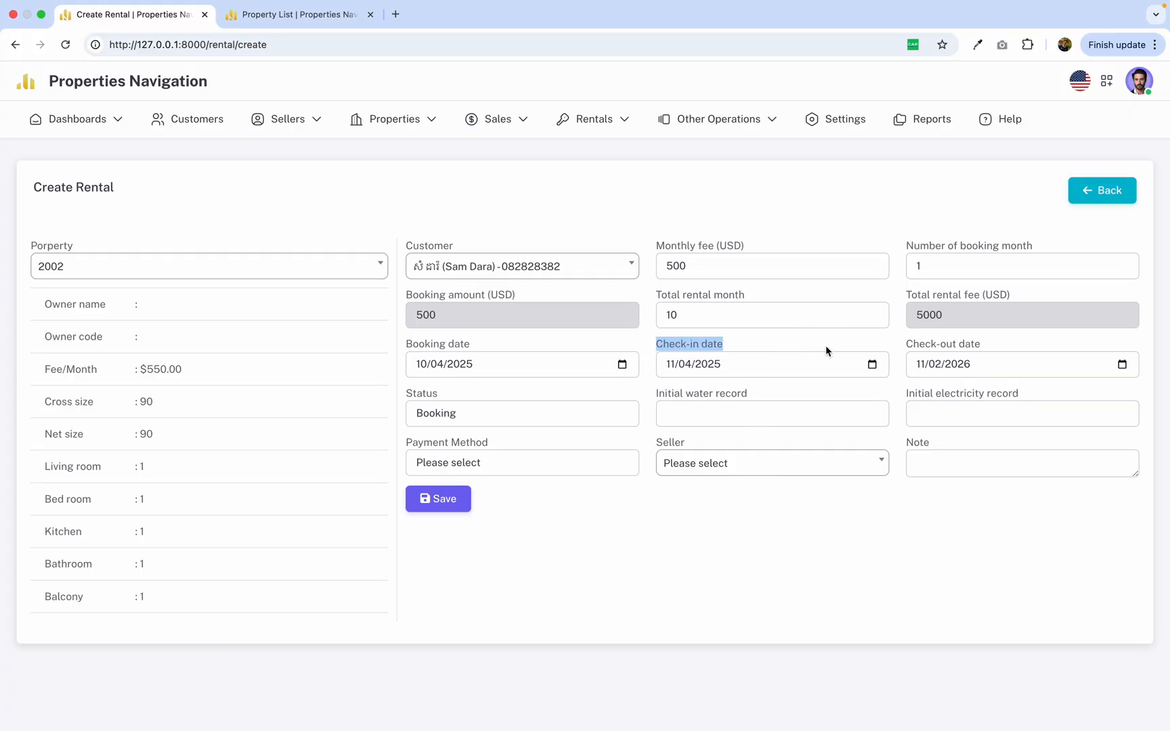
pyautogui.click(871, 364)
pyautogui.click(751, 459)
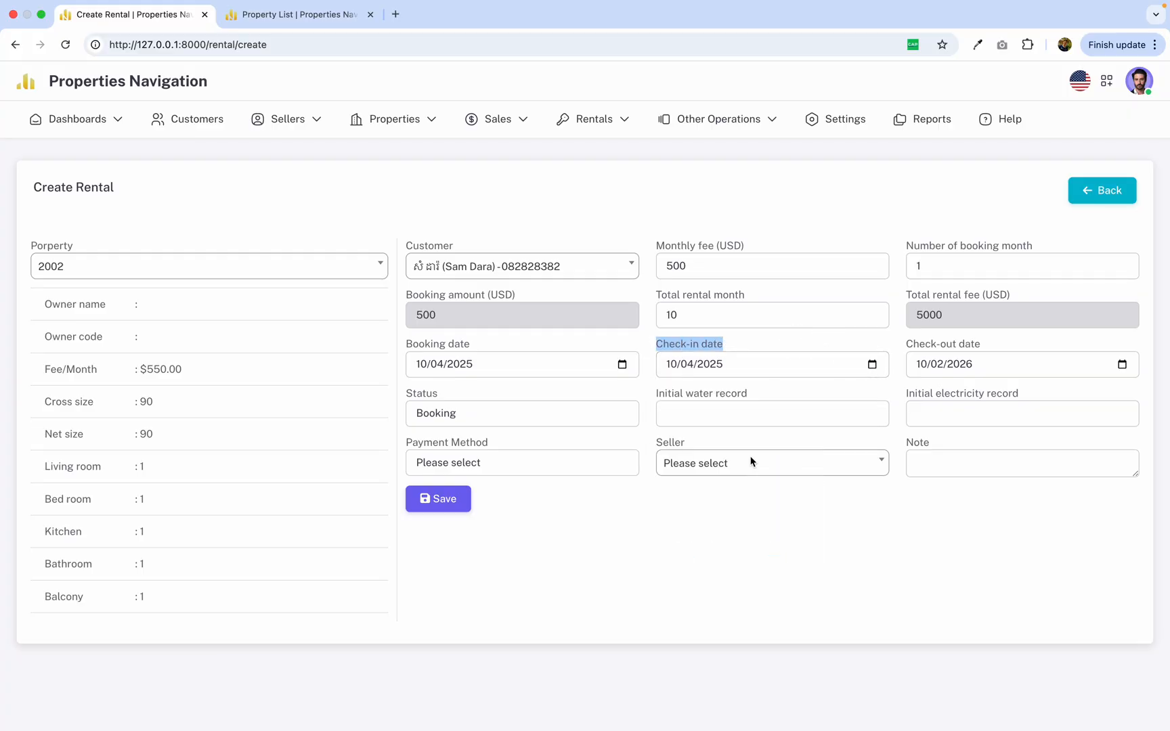
pyautogui.click(660, 342)
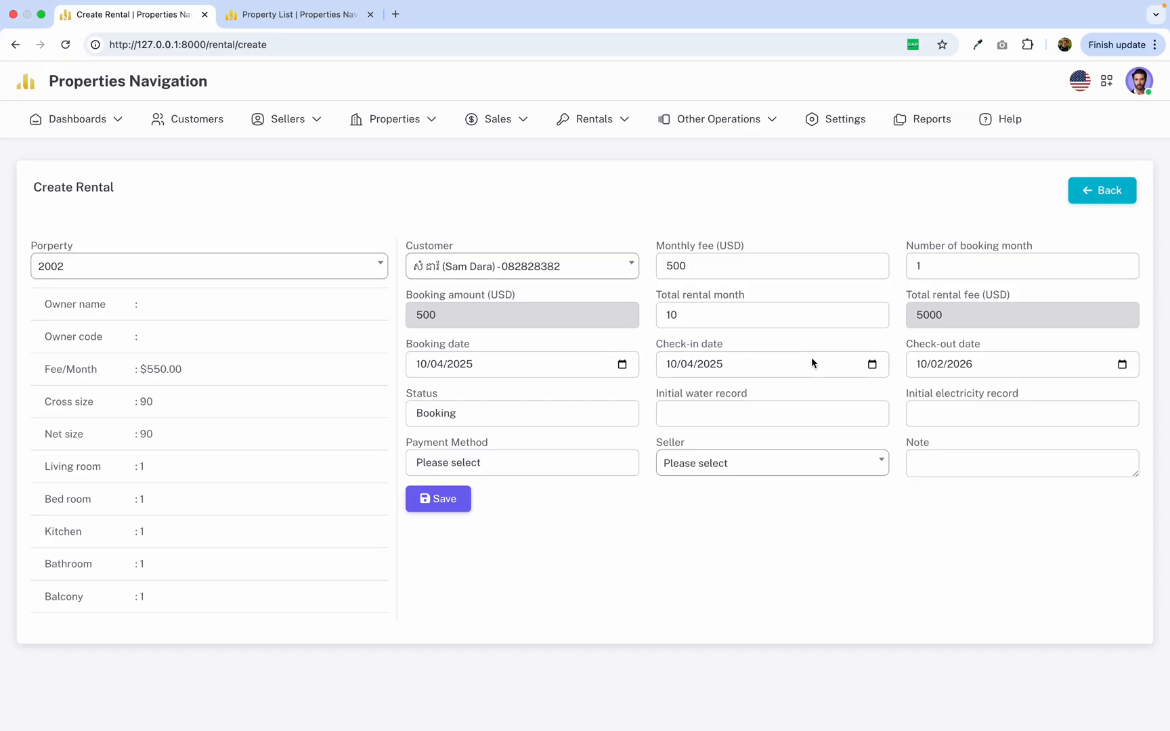
# Check the calculated check-out date in its calendar without changing it.
pyautogui.moveTo(909, 342); pyautogui.dragTo(1014, 345)
pyautogui.click(907, 346)
pyautogui.moveTo(908, 347); pyautogui.dragTo(1005, 347)
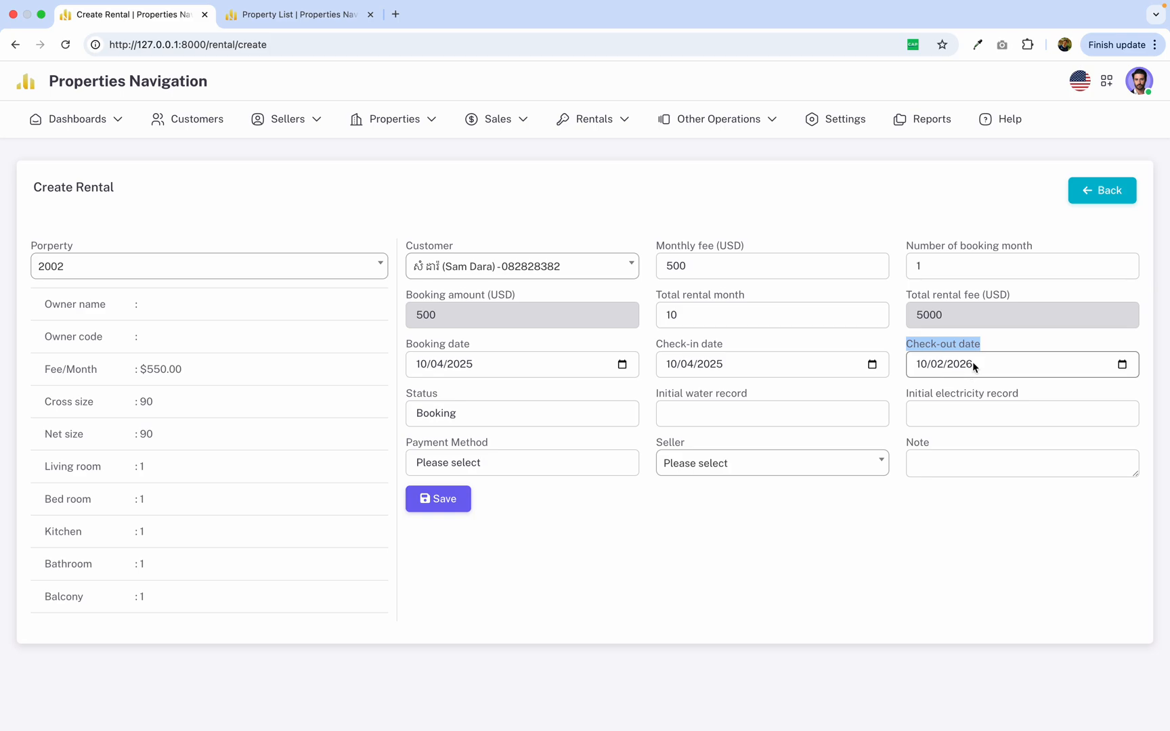
pyautogui.click(1121, 365)
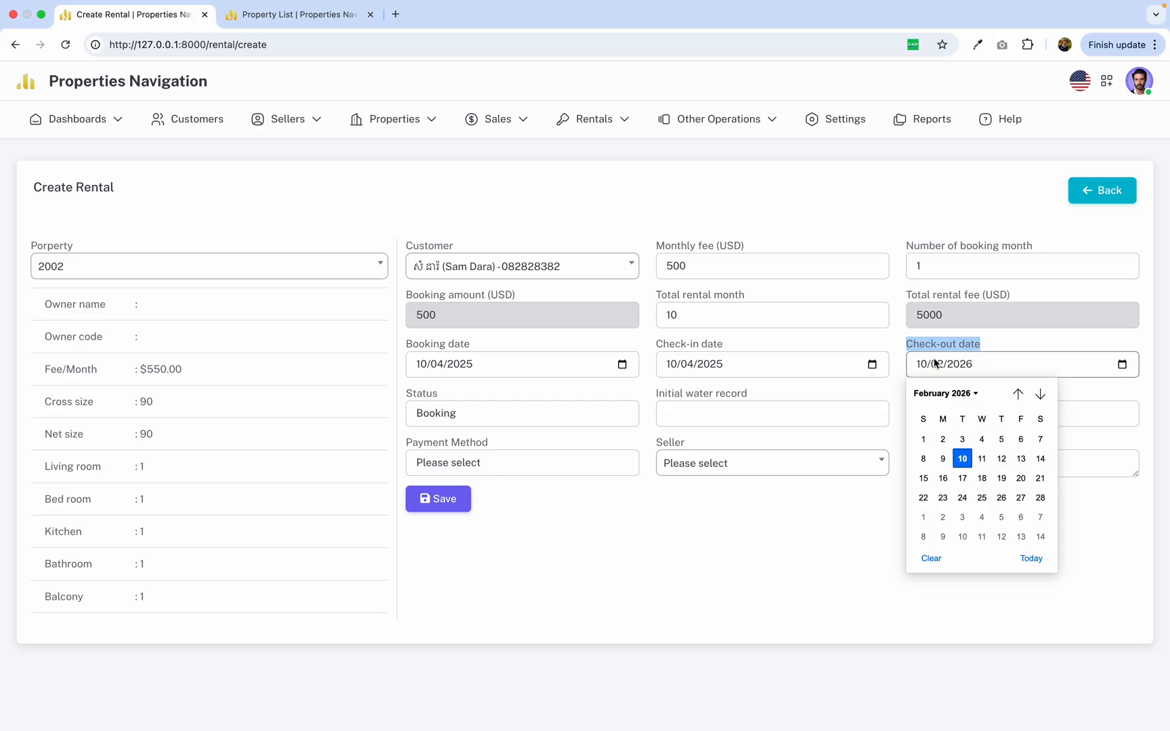
pyautogui.click(875, 333)
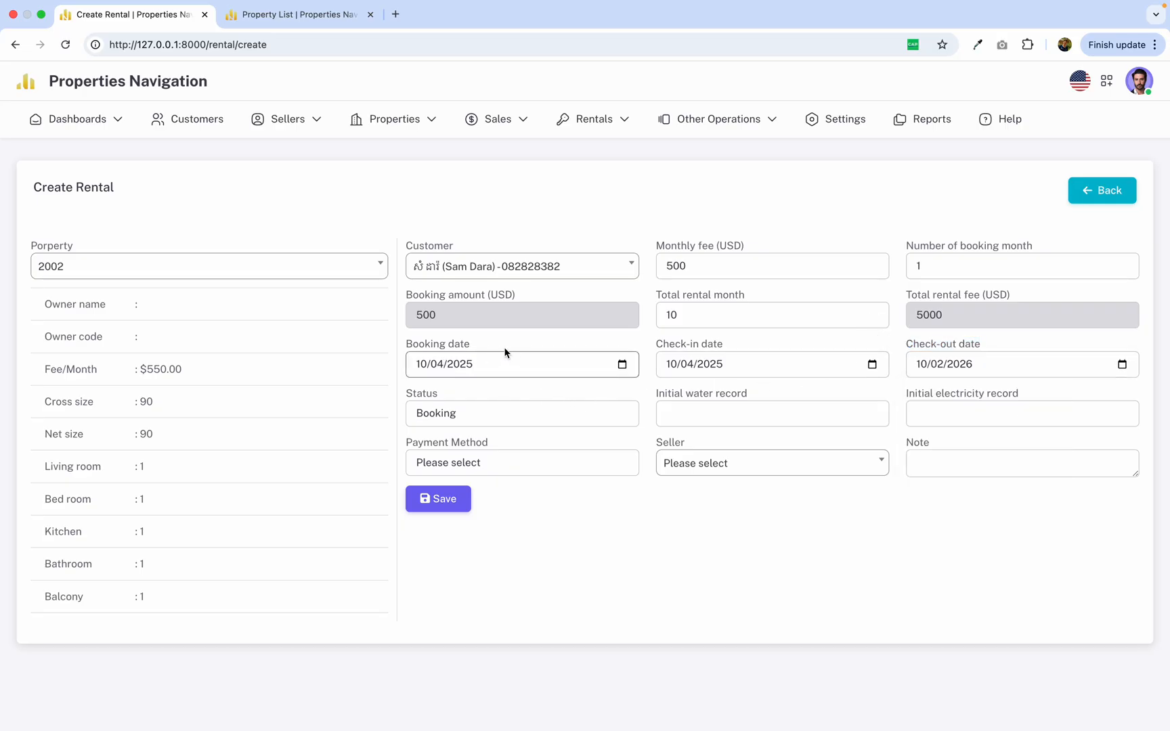
# Try the Checked-in status for the rental and set it back to Booking.
pyautogui.click(581, 415)
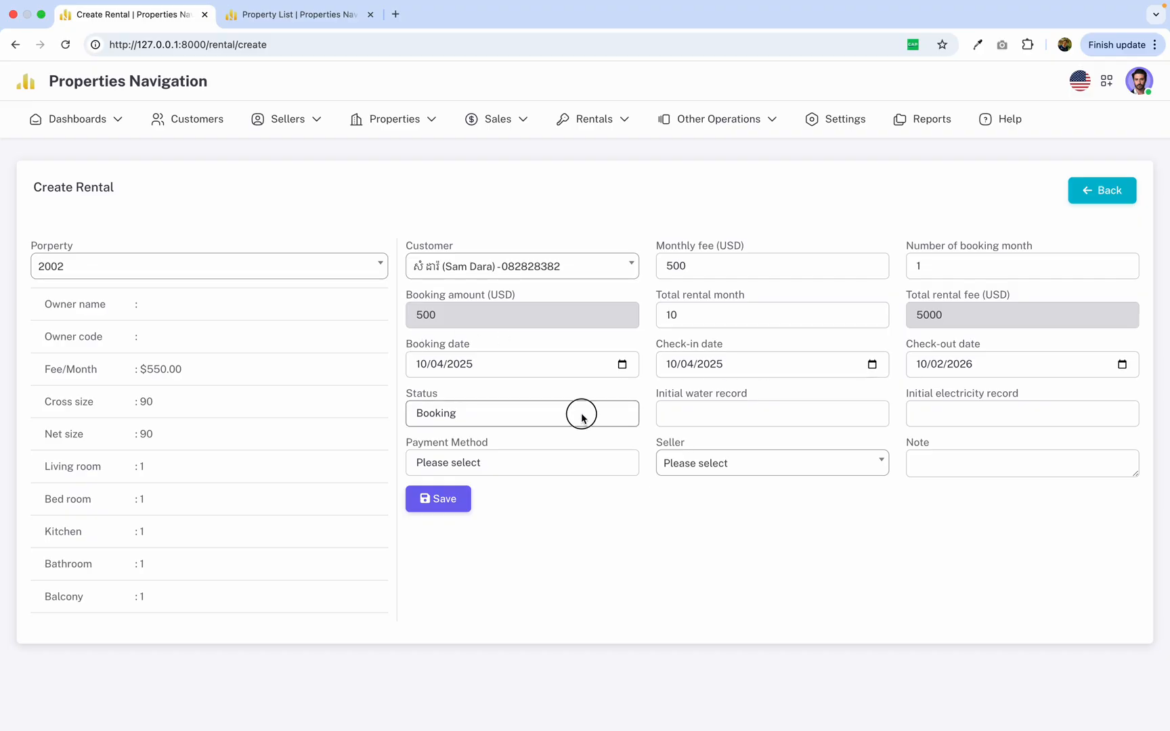
pyautogui.click(448, 435)
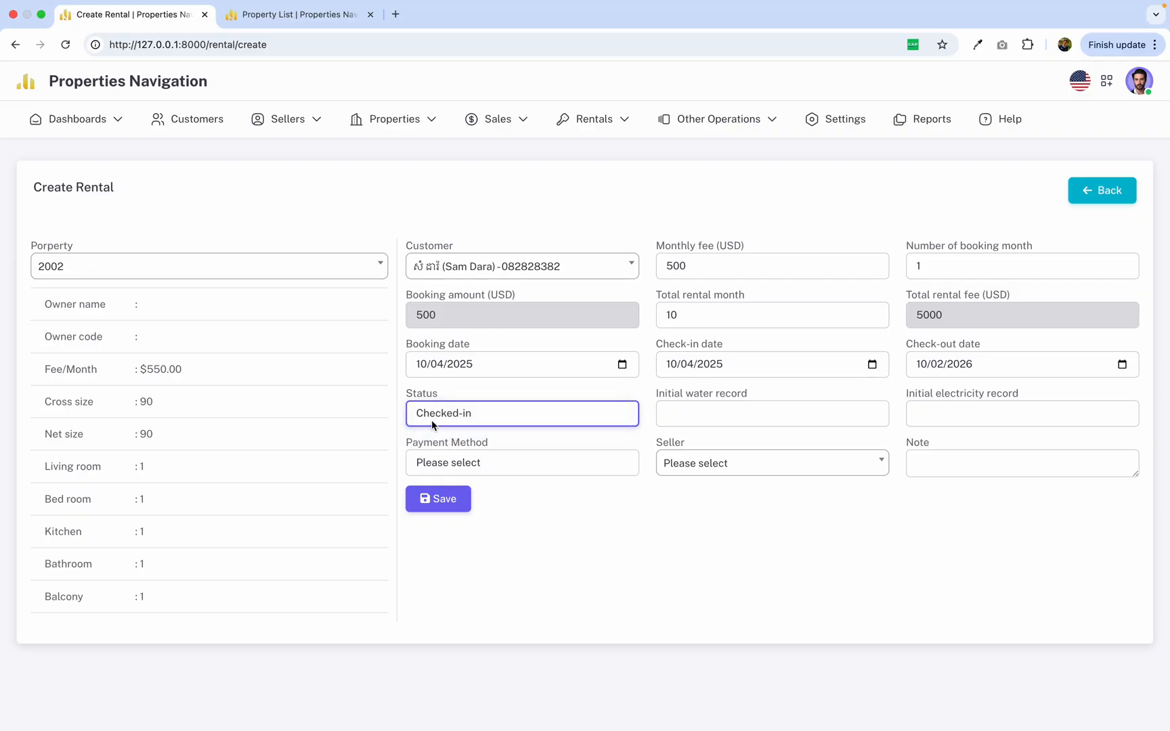
pyautogui.click(548, 401)
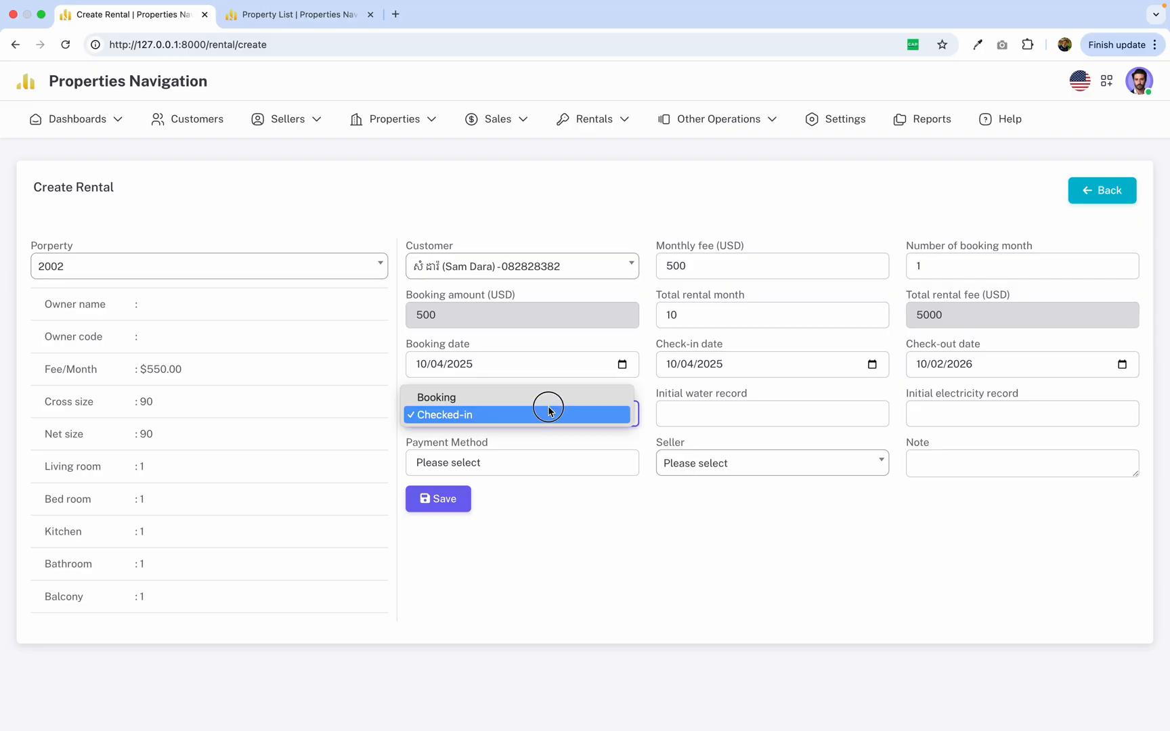
pyautogui.click(499, 395)
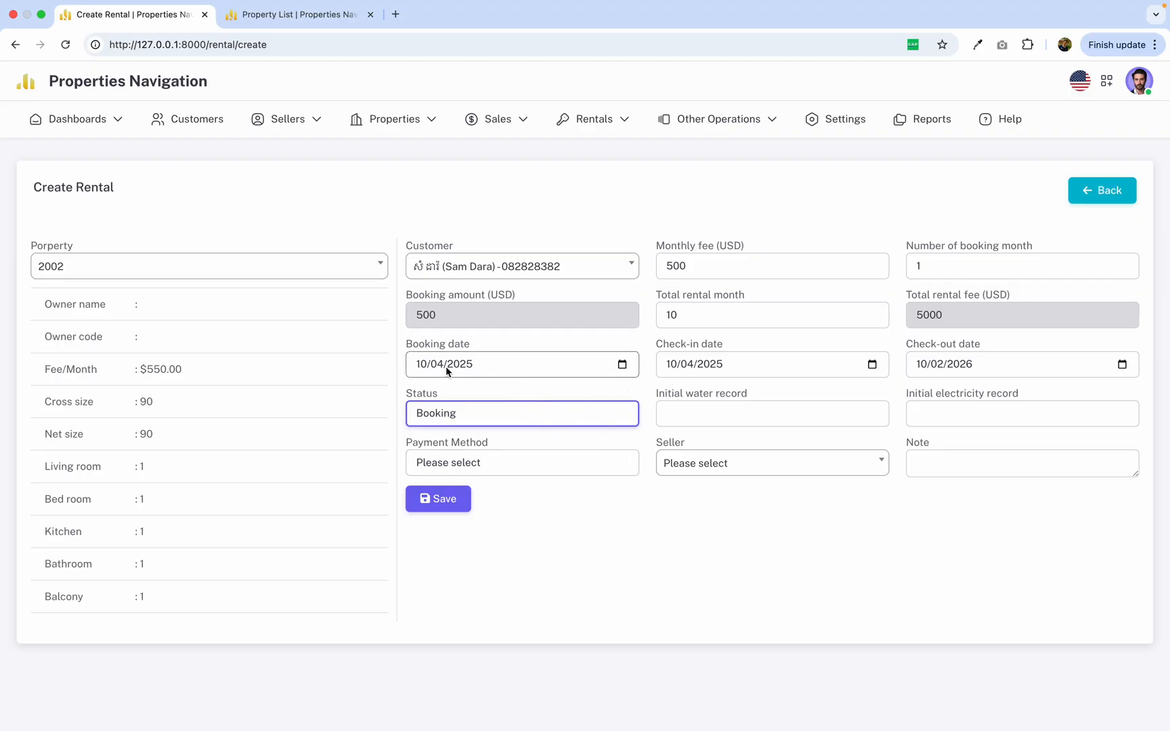
# Set the check-in date to 11/04/2025 and keep the rental status as Booking.
pyautogui.moveTo(400, 338); pyautogui.dragTo(519, 345)
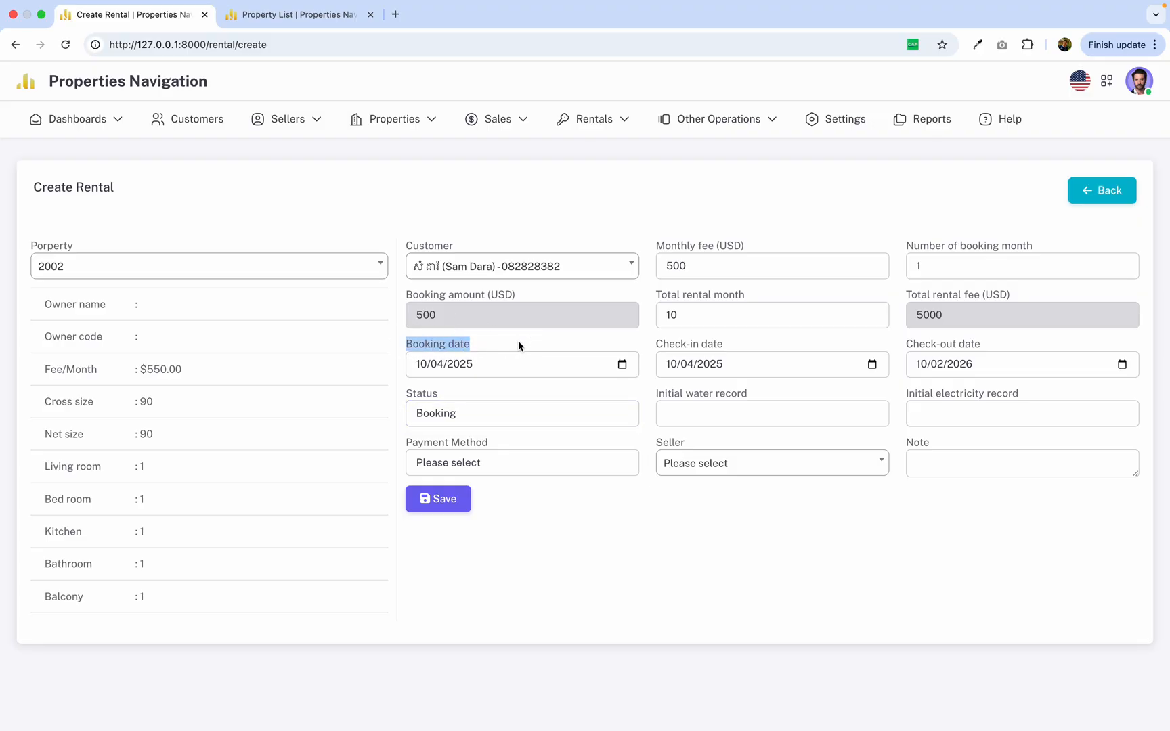
pyautogui.click(871, 365)
pyautogui.click(777, 459)
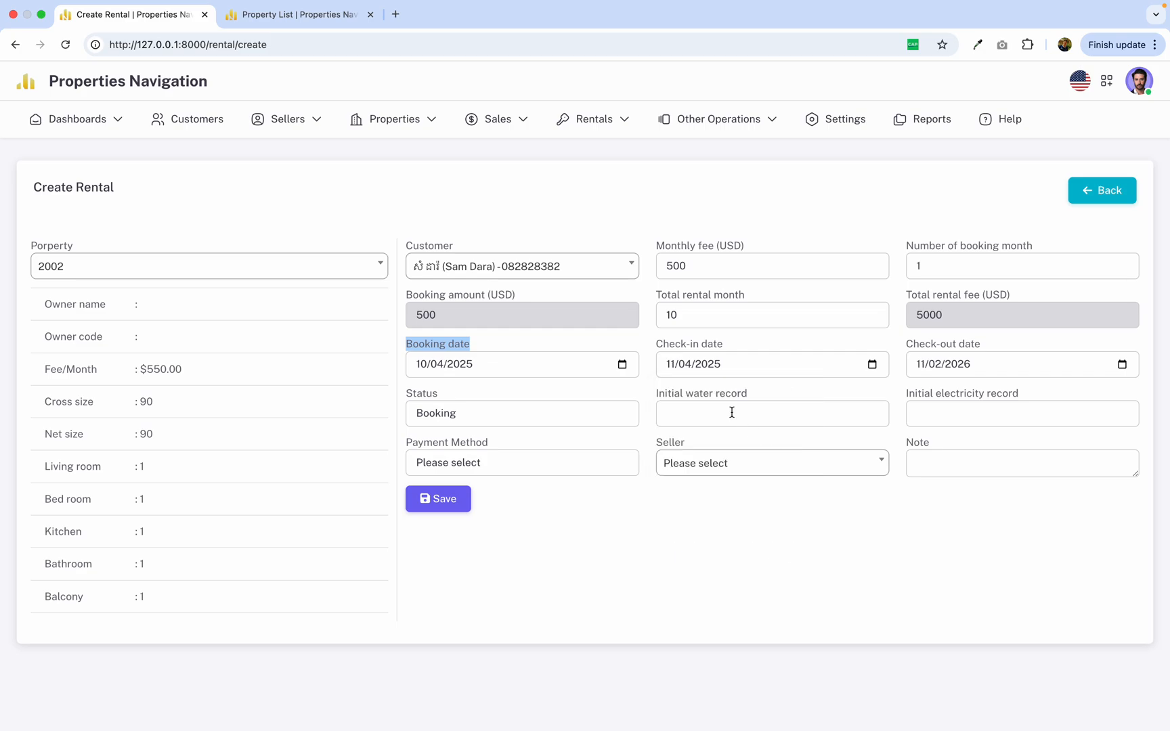
pyautogui.click(667, 364)
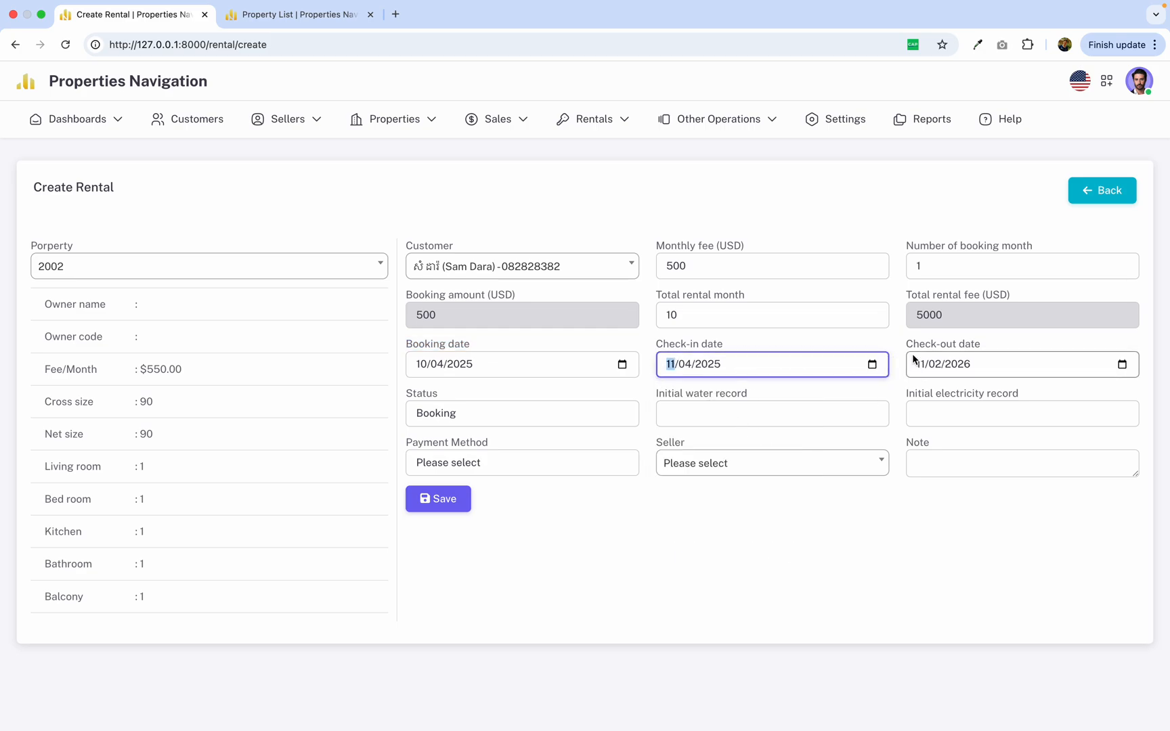
pyautogui.moveTo(899, 346); pyautogui.dragTo(992, 346)
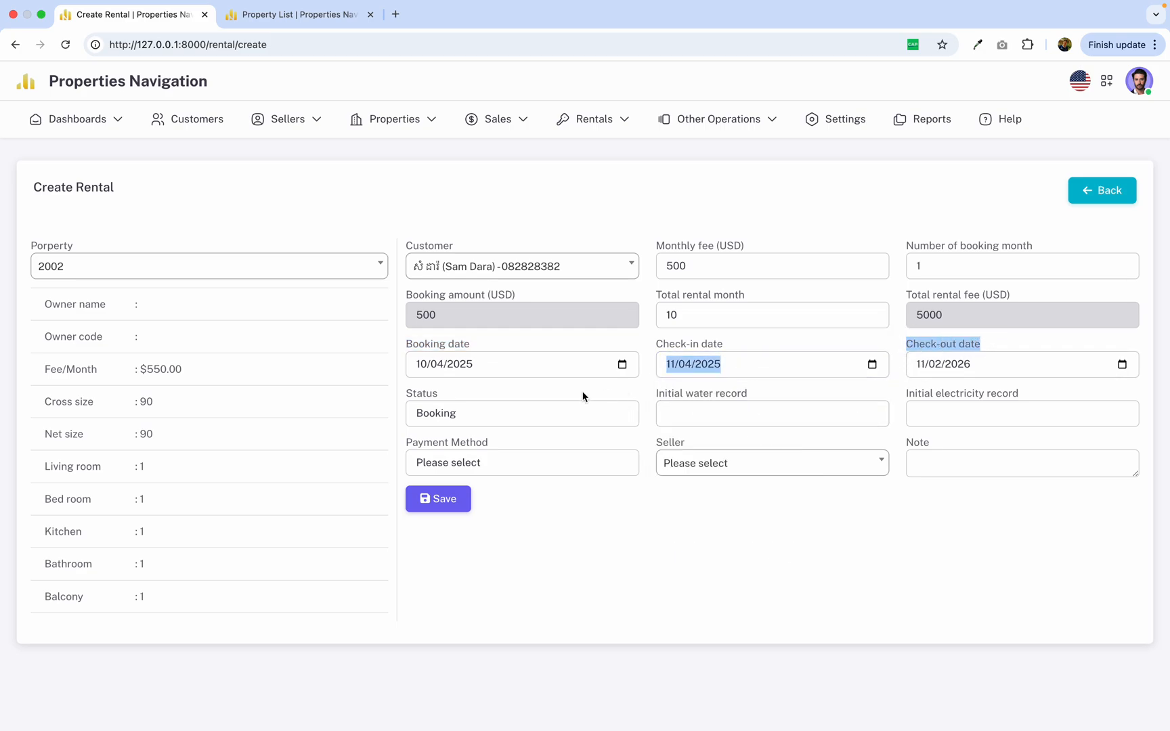
pyautogui.click(575, 413)
pyautogui.click(530, 415)
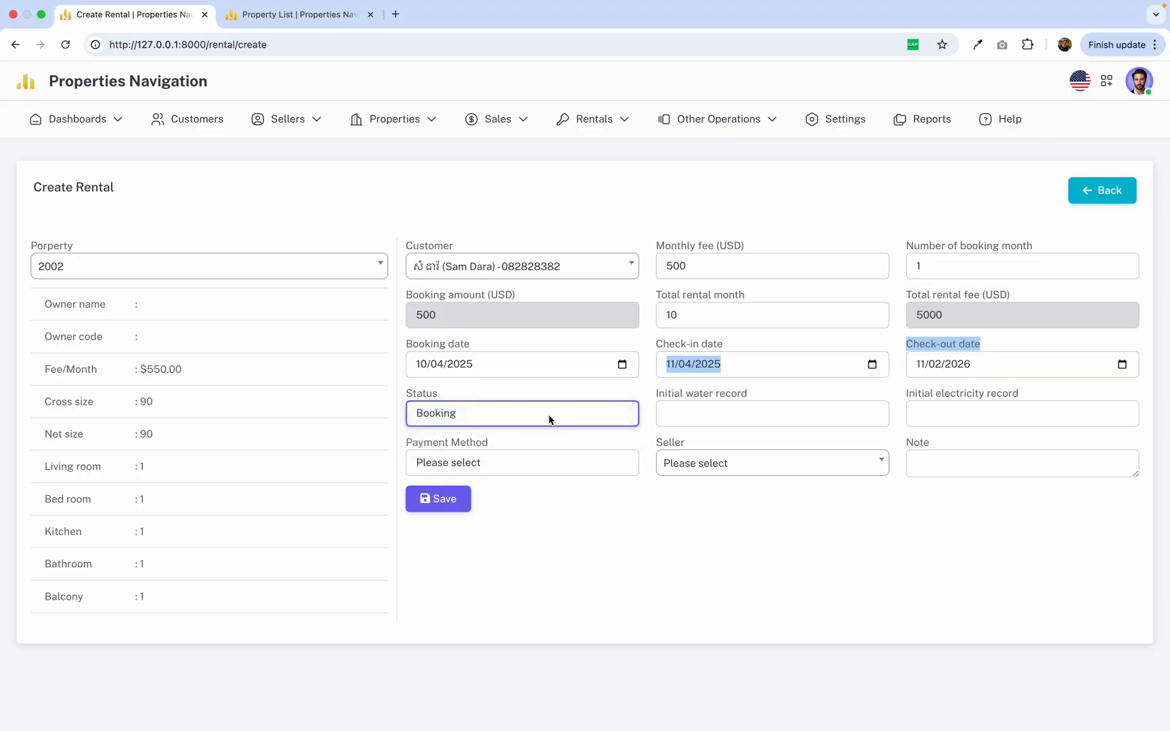
# Enter 10 for both the initial water record and the initial electricity record.
pyautogui.click(703, 414)
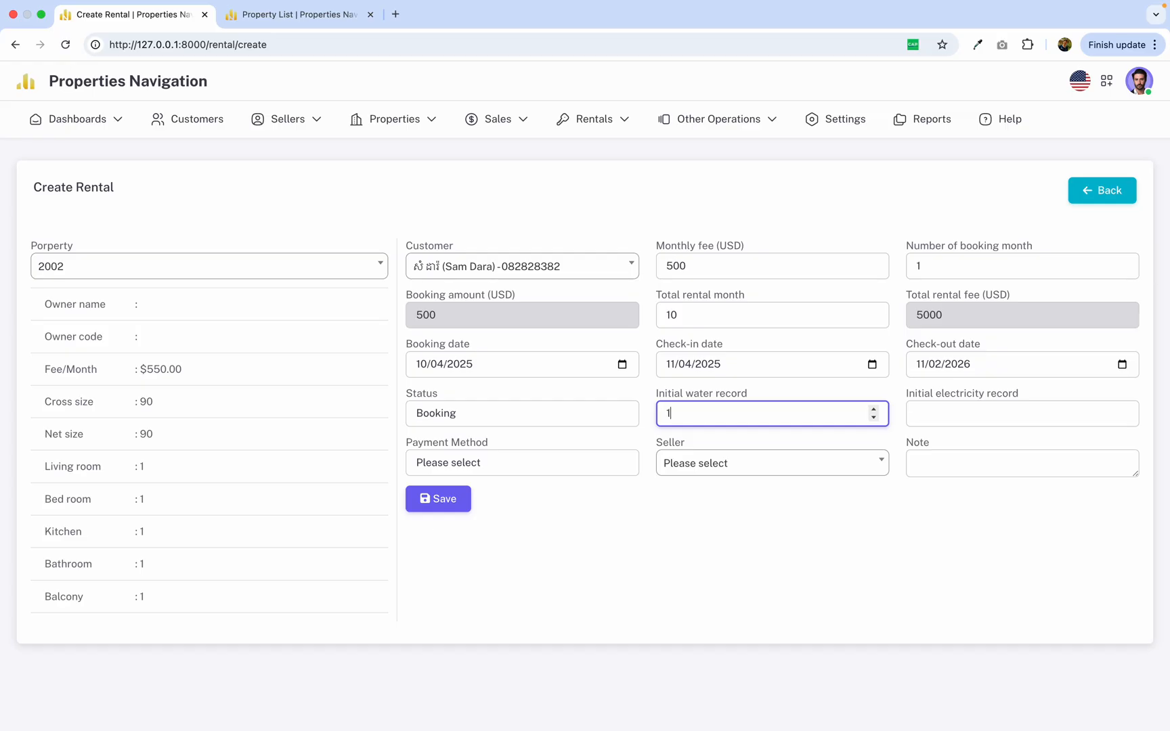
pyautogui.click(935, 415)
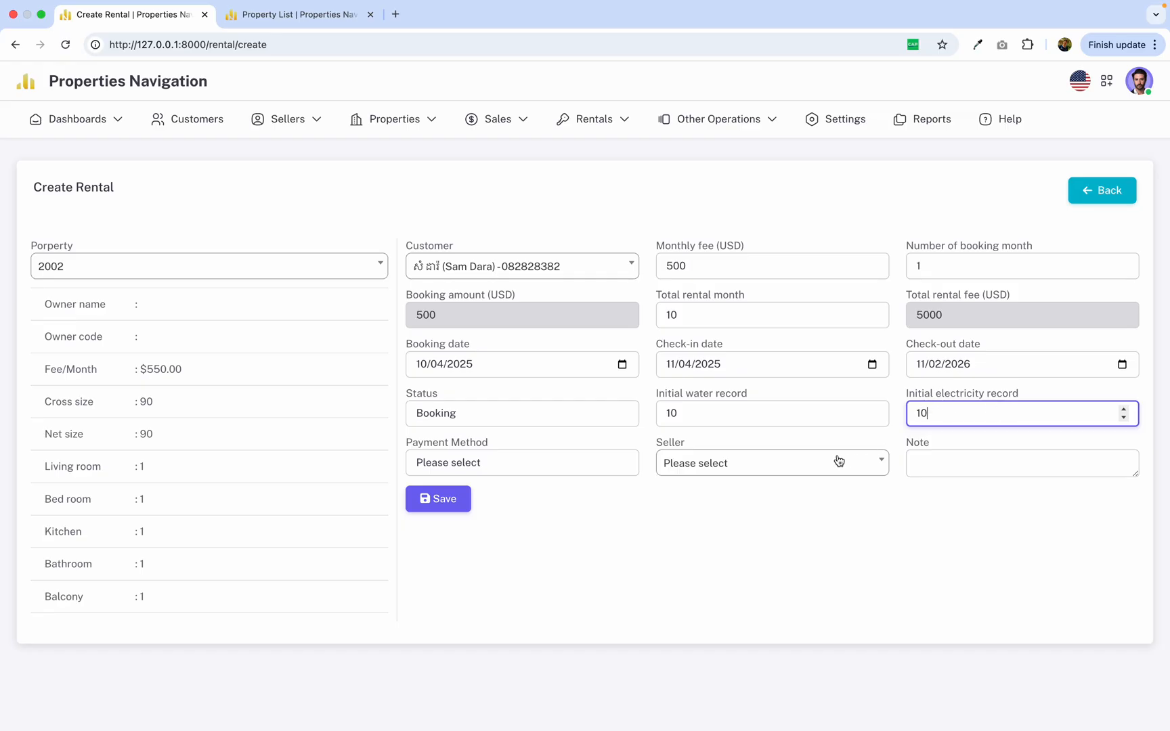
pyautogui.moveTo(905, 393); pyautogui.dragTo(1018, 395)
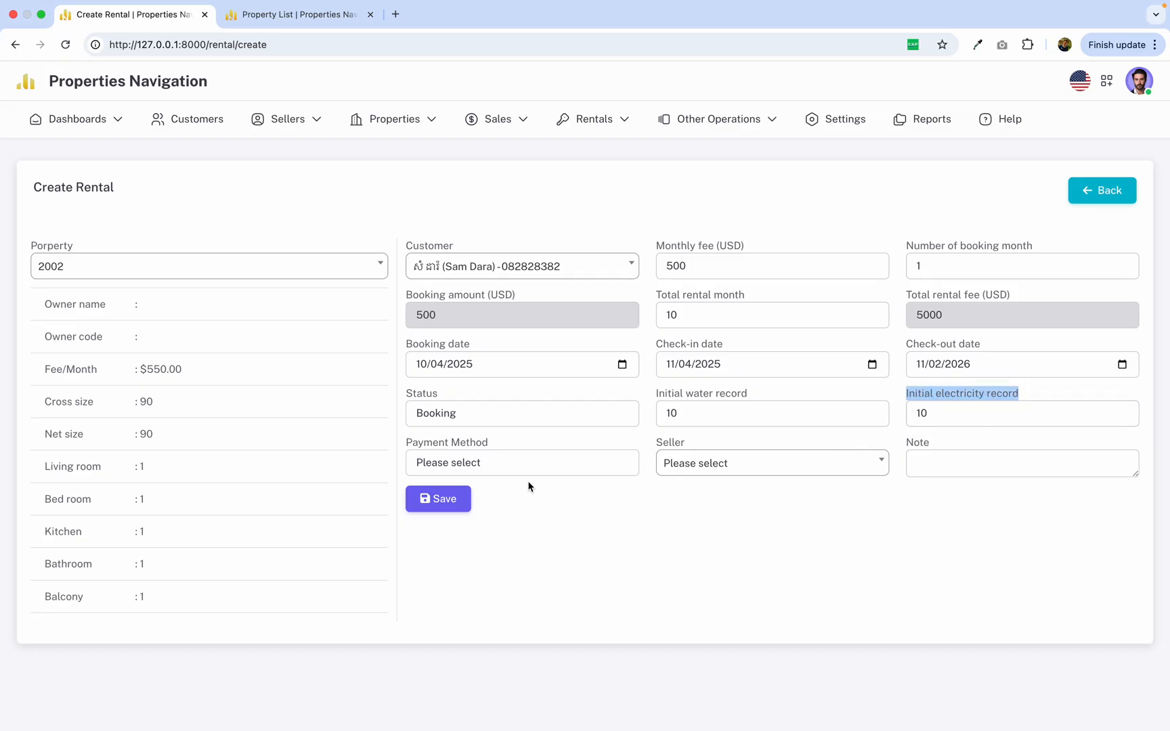
# Choose ABA Bank as the payment method for the rental booking.
pyautogui.click(522, 464)
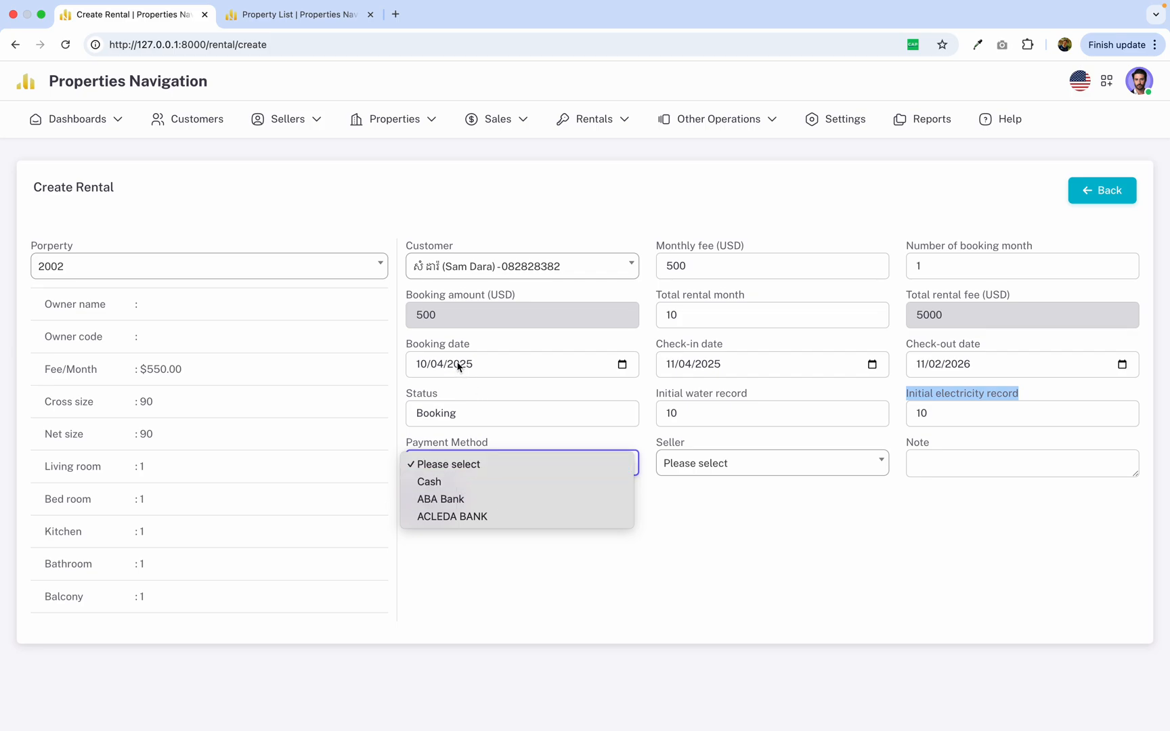
pyautogui.click(425, 308)
pyautogui.click(452, 454)
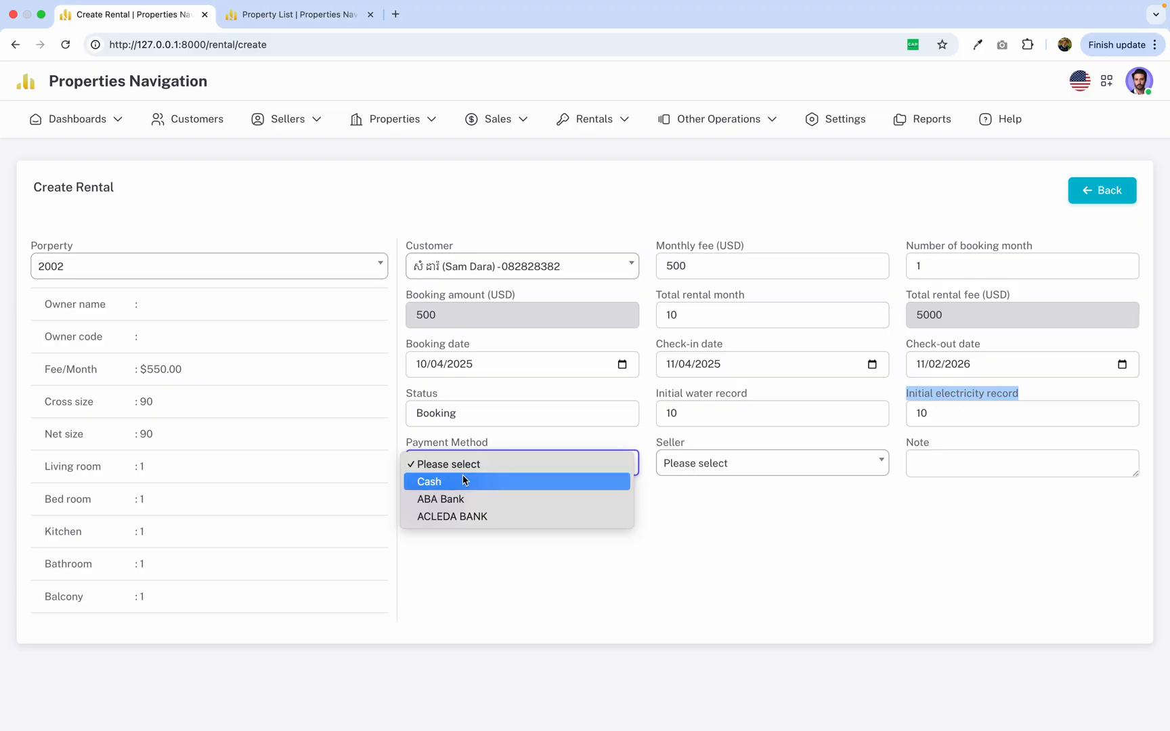
pyautogui.click(473, 498)
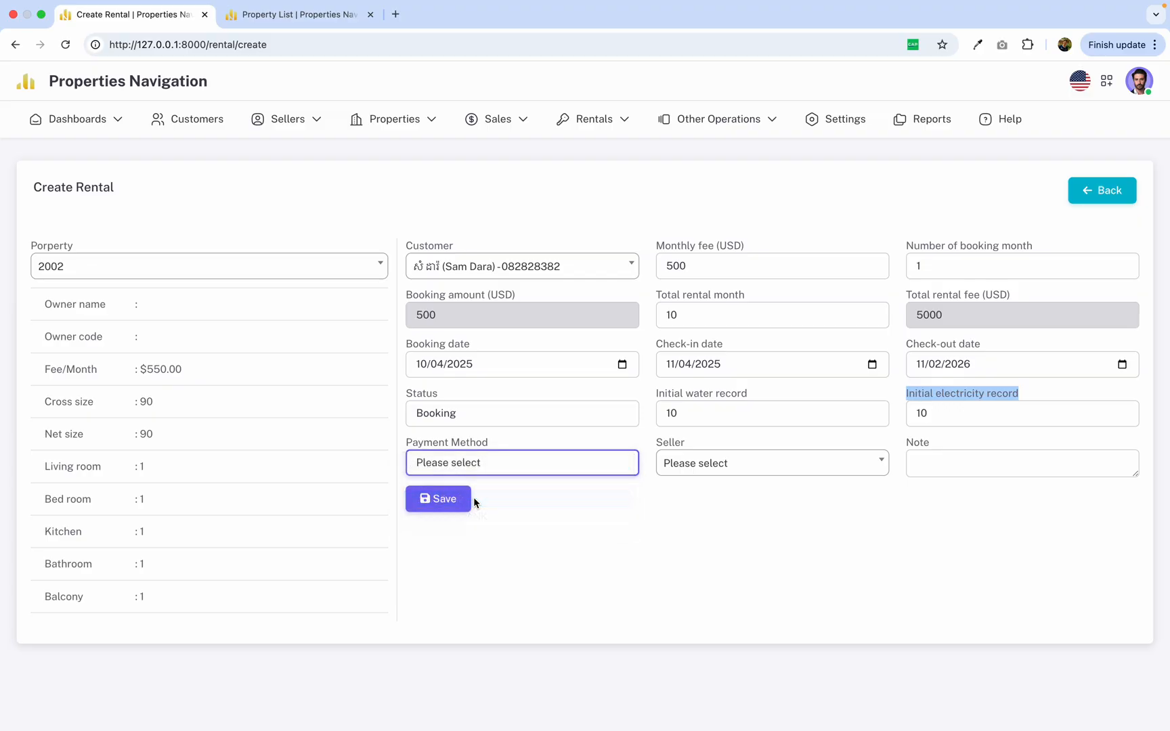
pyautogui.click(649, 529)
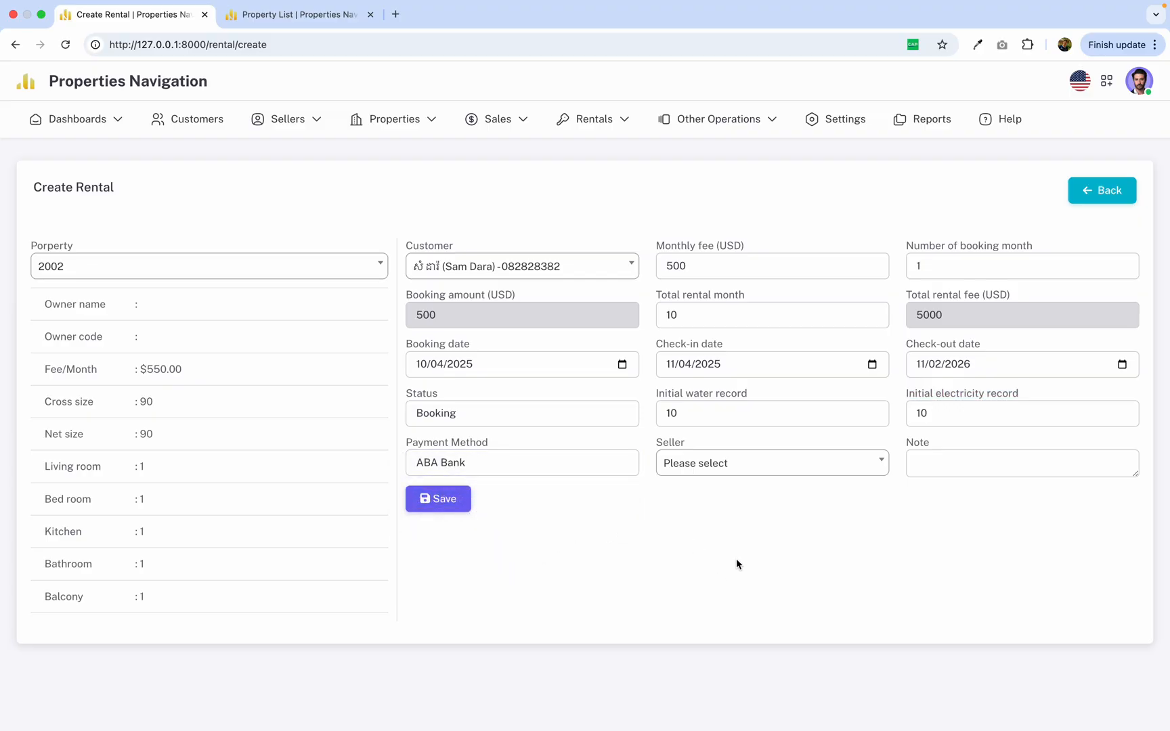
# Look through the available sellers, try to save the rental with no seller selected, and return to the form.
pyautogui.click(695, 465)
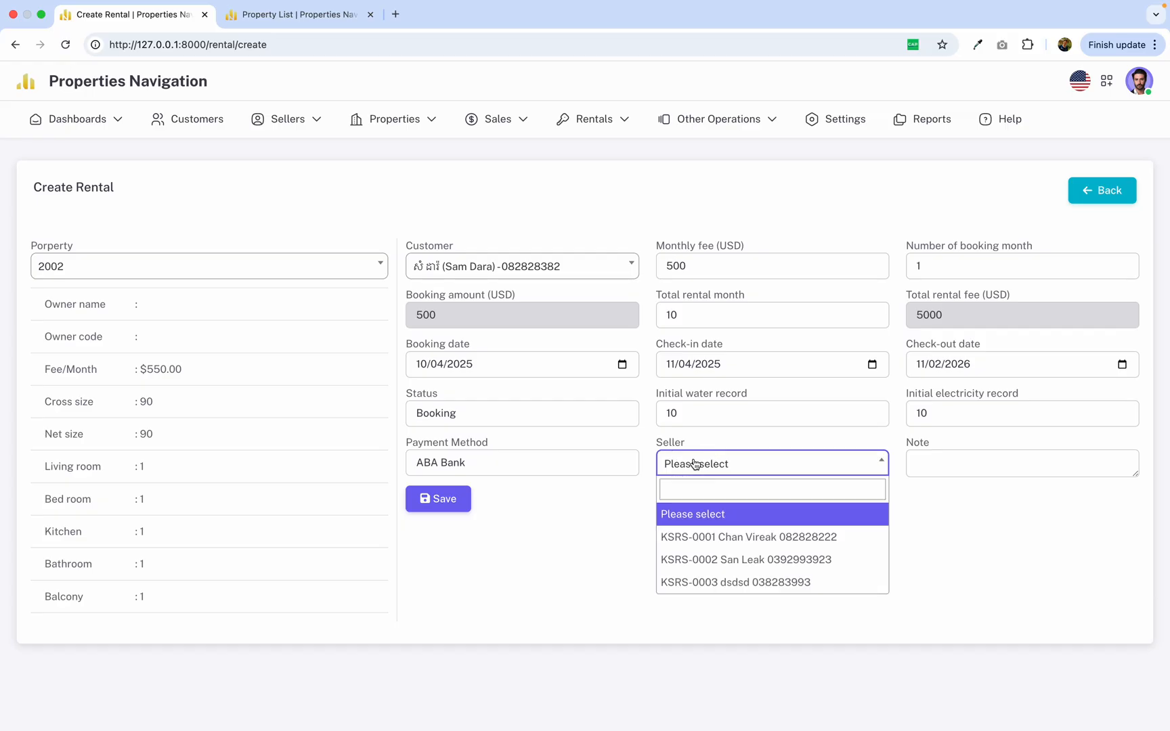
pyautogui.click(628, 499)
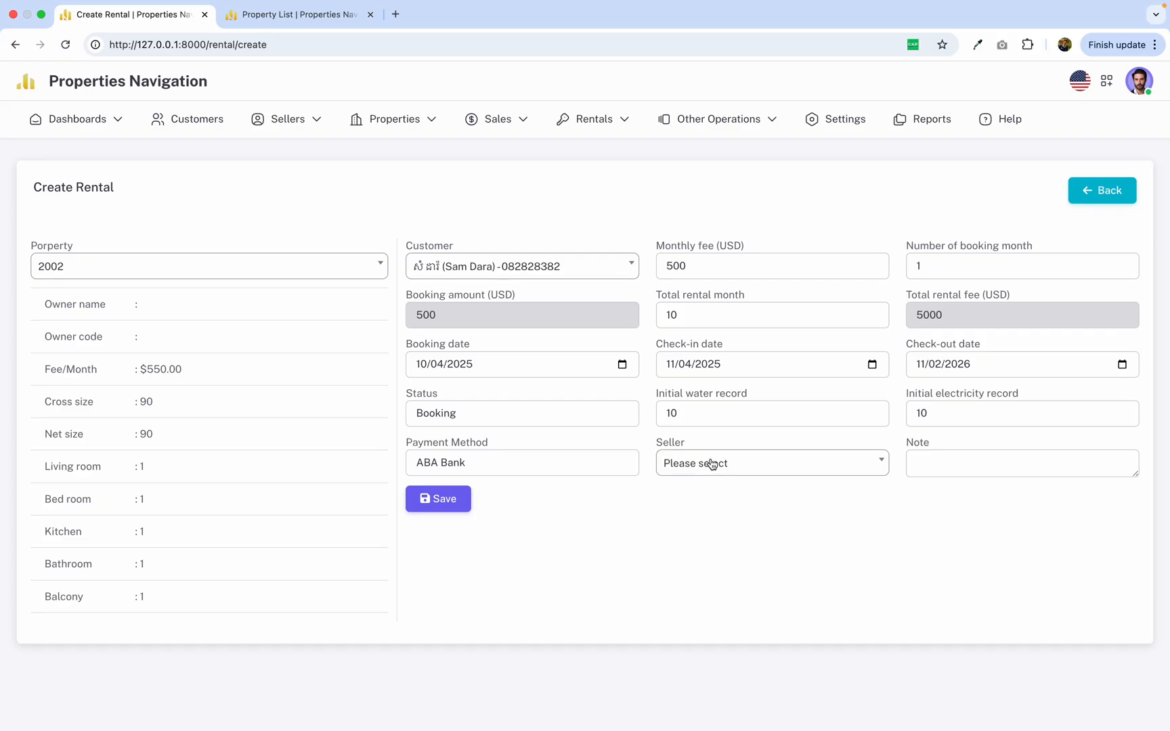
pyautogui.click(710, 464)
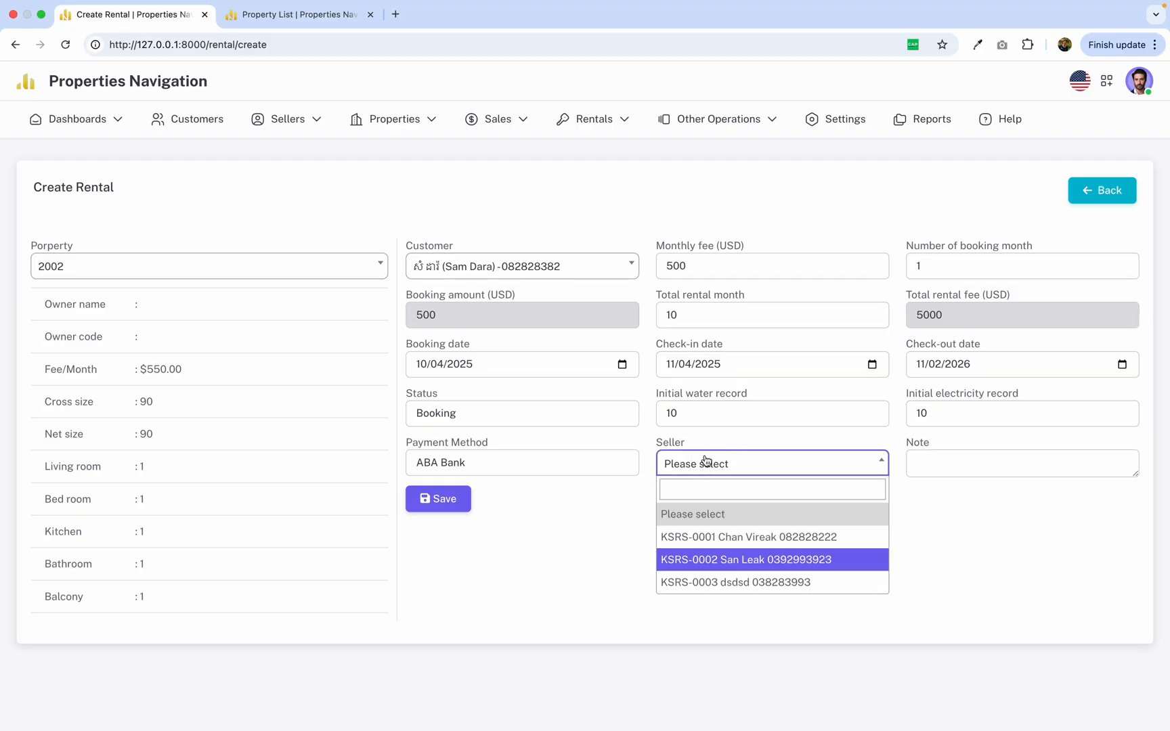
pyautogui.moveTo(647, 444); pyautogui.dragTo(739, 447)
pyautogui.click(614, 508)
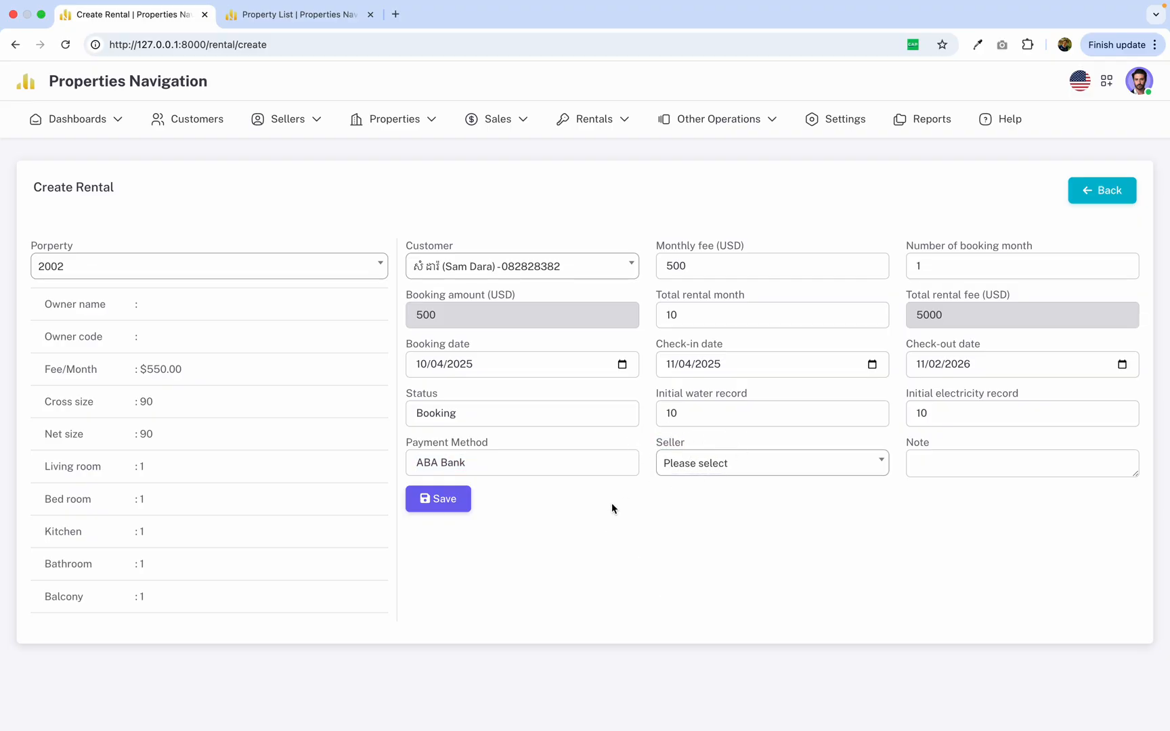
pyautogui.click(453, 502)
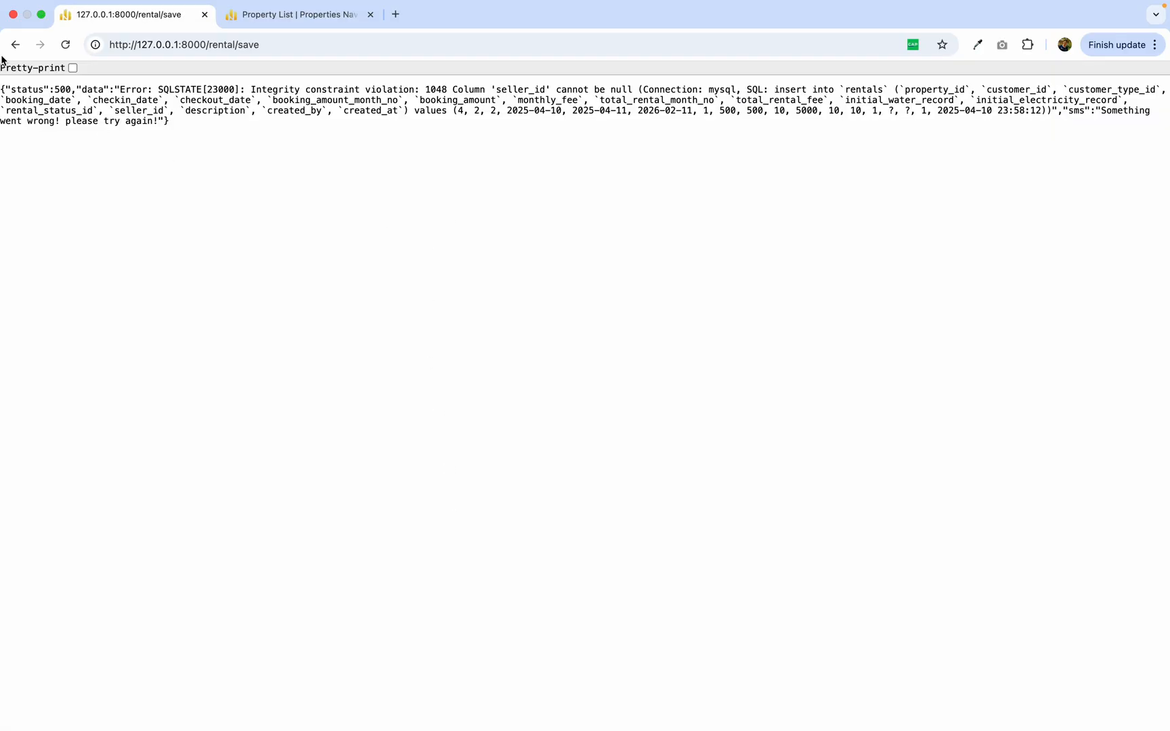
pyautogui.click(15, 44)
# Assign the first listed seller to the rental and save the booking.
pyautogui.click(737, 464)
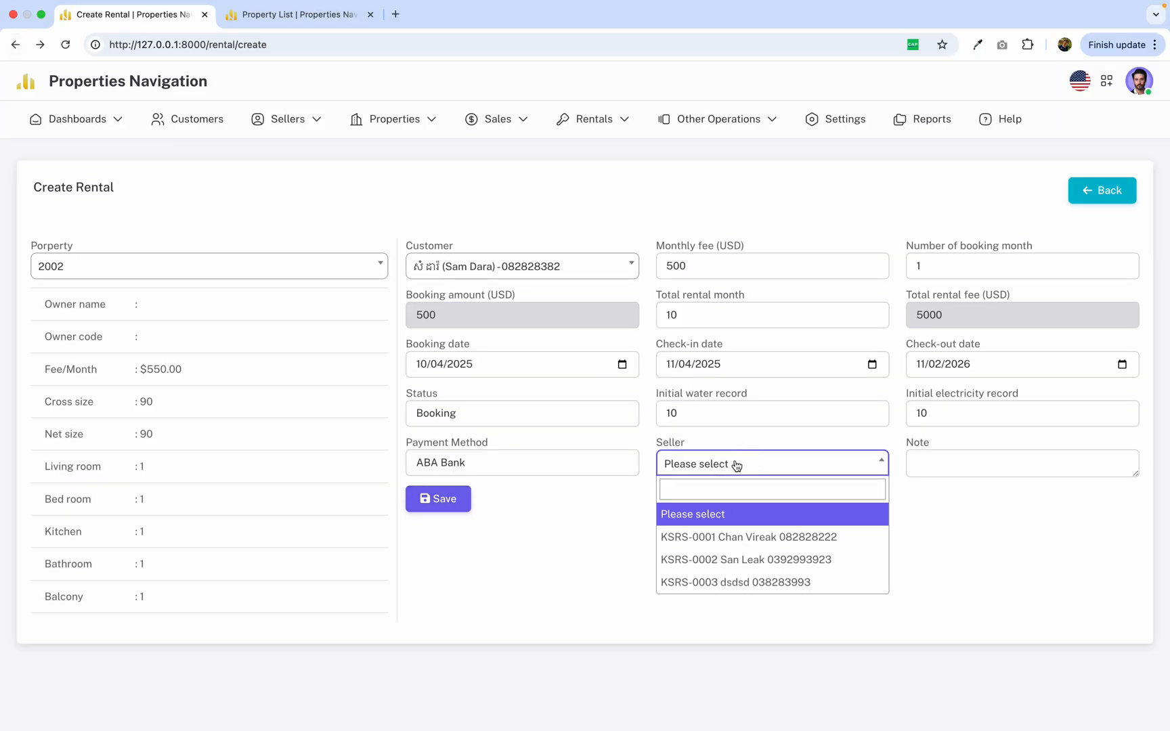
pyautogui.click(731, 537)
pyautogui.click(448, 500)
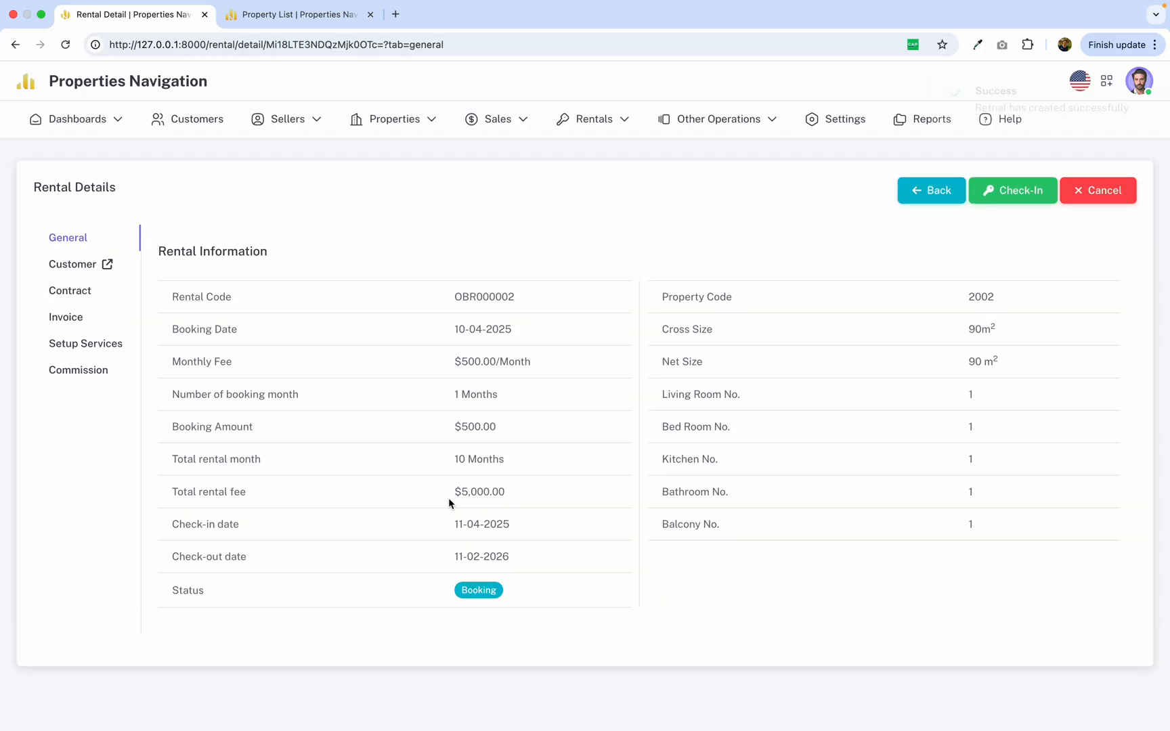
pyautogui.rightClick(357, 430)
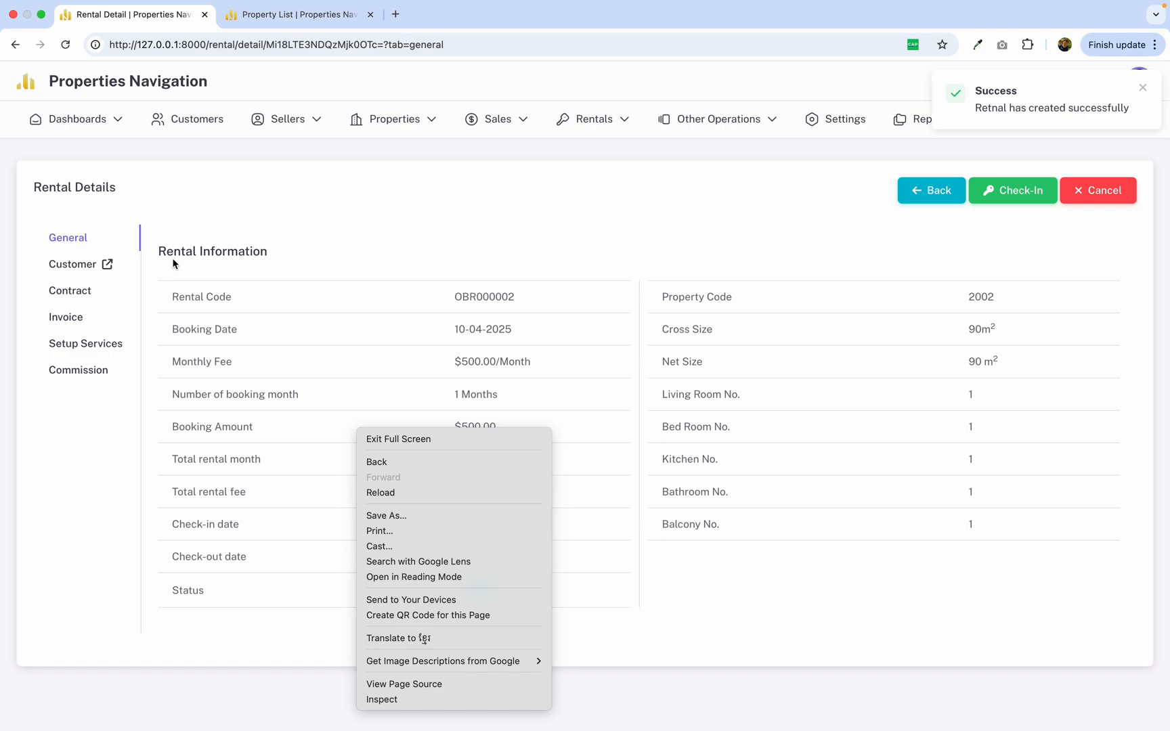
# Review the new booking's general information, including its rental code, booking date and monthly fee.
pyautogui.click(310, 251)
pyautogui.click(159, 251)
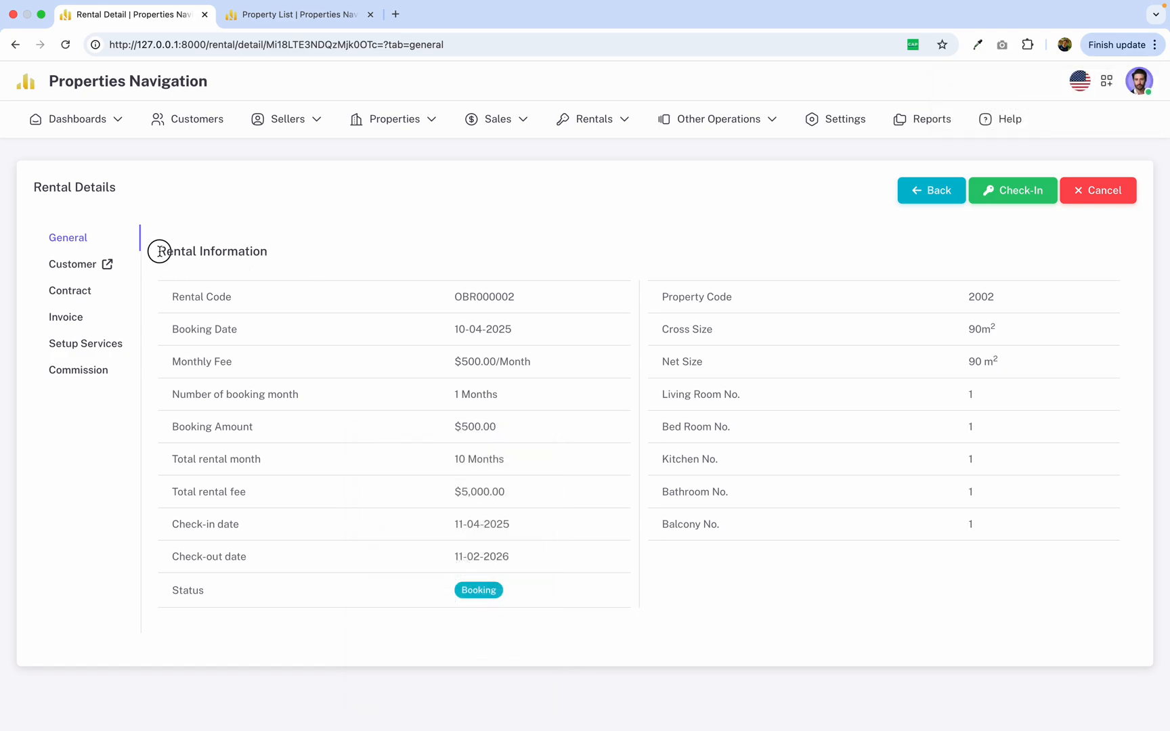
pyautogui.moveTo(159, 251); pyautogui.dragTo(407, 512)
pyautogui.click(410, 509)
pyautogui.moveTo(450, 300); pyautogui.dragTo(529, 299)
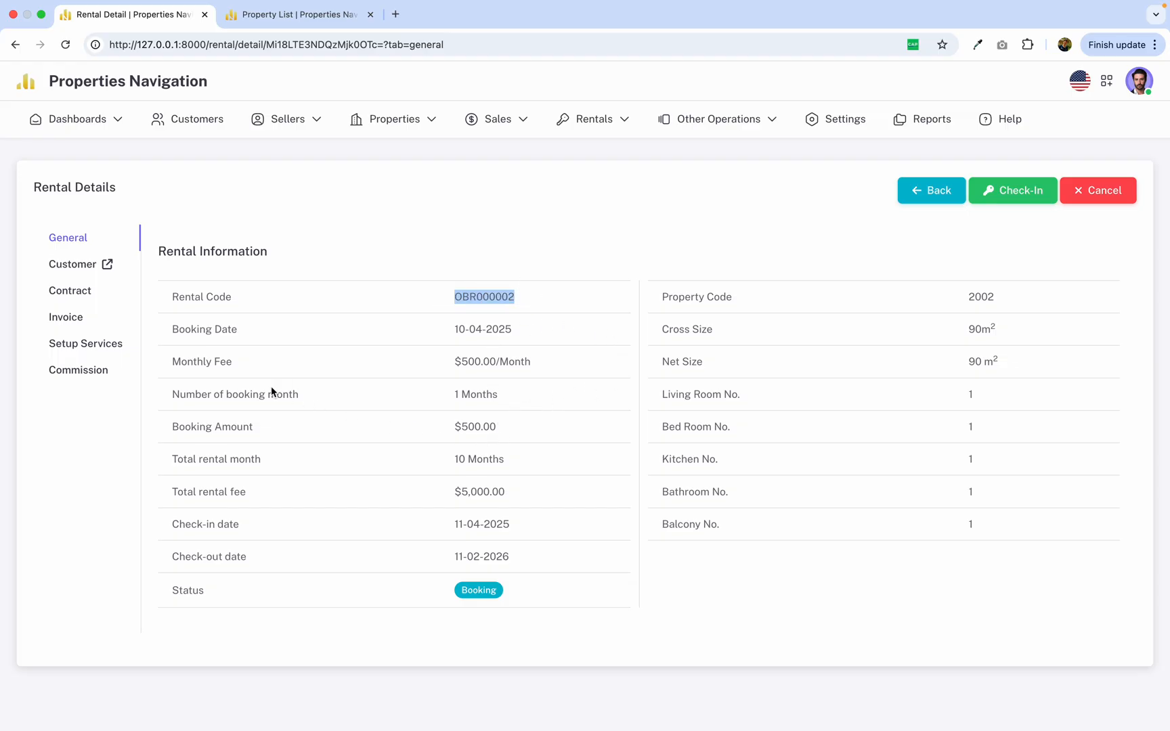
pyautogui.moveTo(173, 329); pyautogui.dragTo(271, 334)
pyautogui.moveTo(465, 330); pyautogui.dragTo(507, 334)
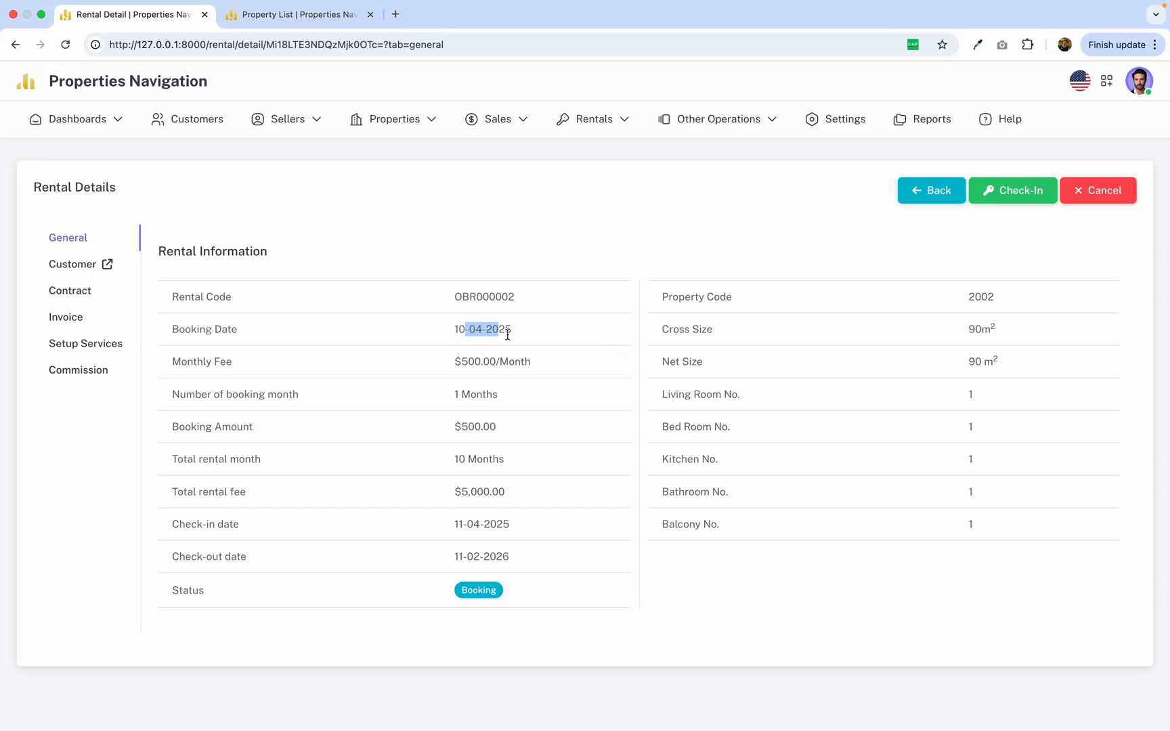
pyautogui.moveTo(166, 358); pyautogui.dragTo(266, 362)
pyautogui.moveTo(453, 362); pyautogui.dragTo(538, 365)
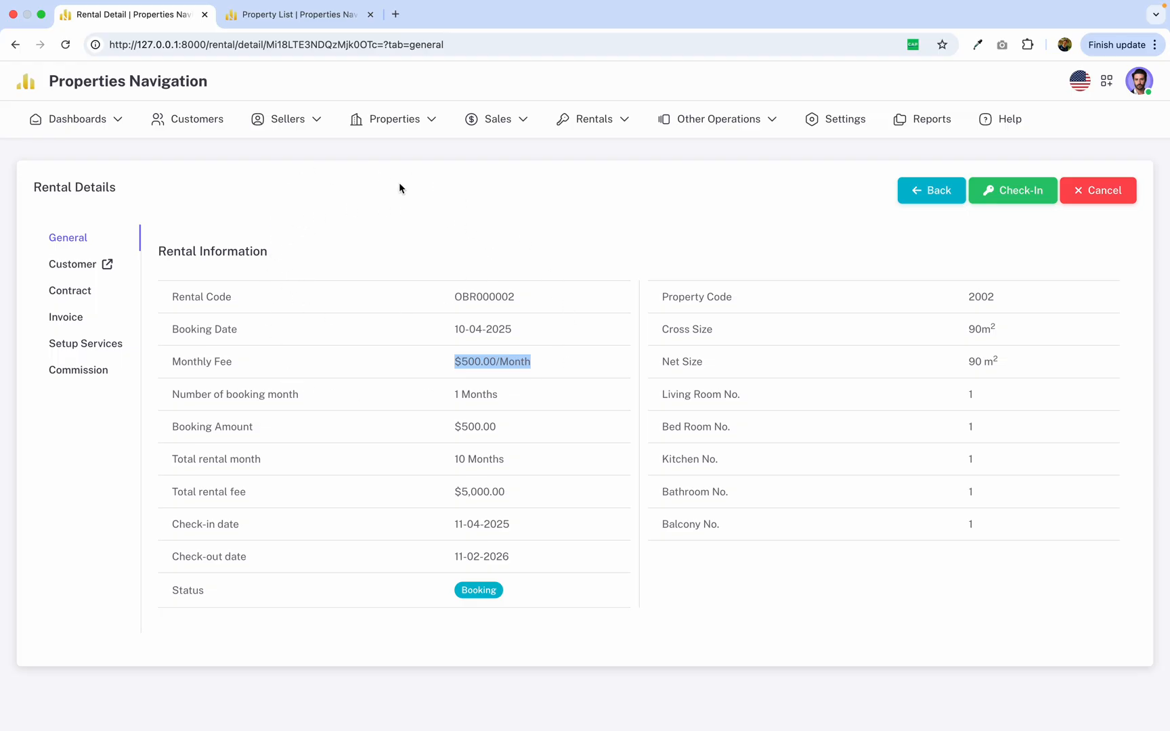
# Open the booking's cancellation confirmation, read its warning text, and close it without cancelling the booking.
pyautogui.click(1091, 193)
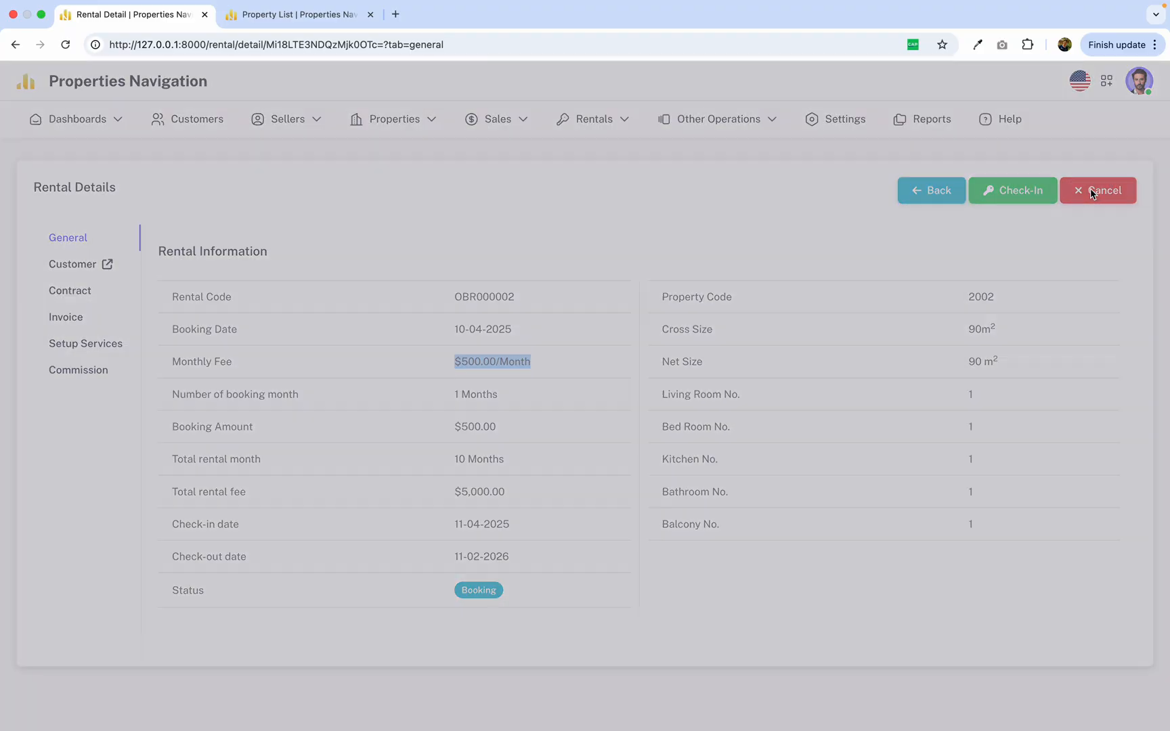
pyautogui.moveTo(401, 157); pyautogui.dragTo(585, 148)
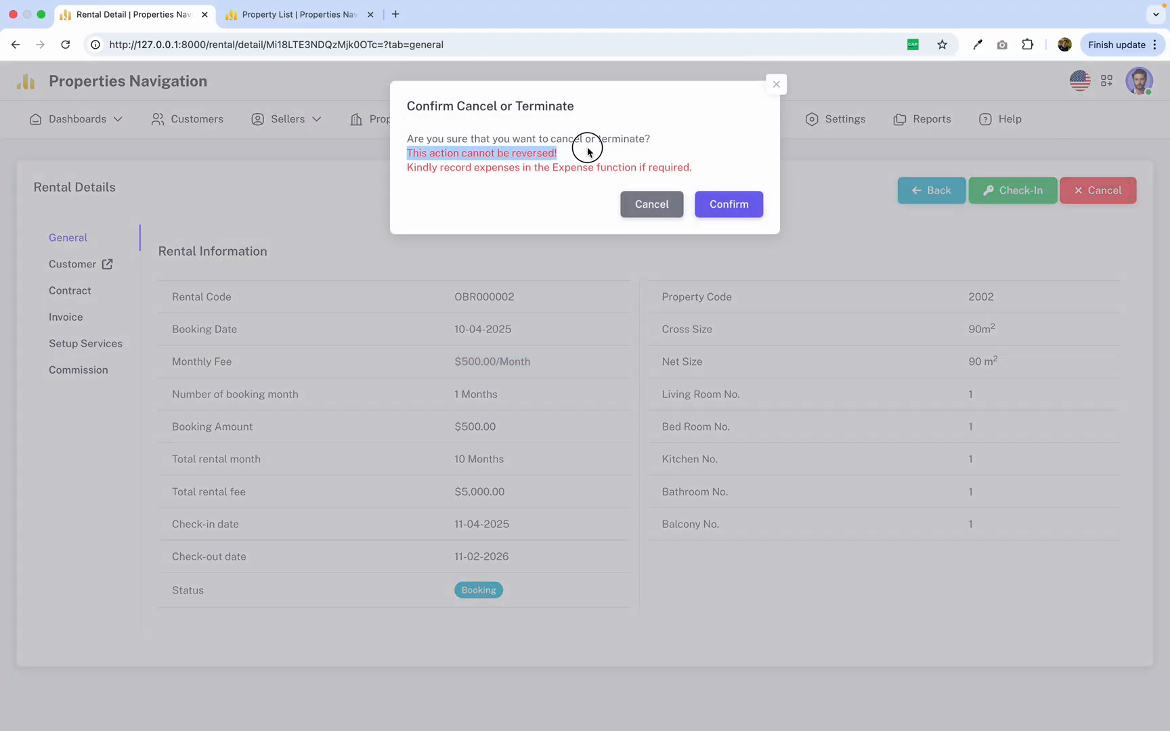
pyautogui.click(454, 192)
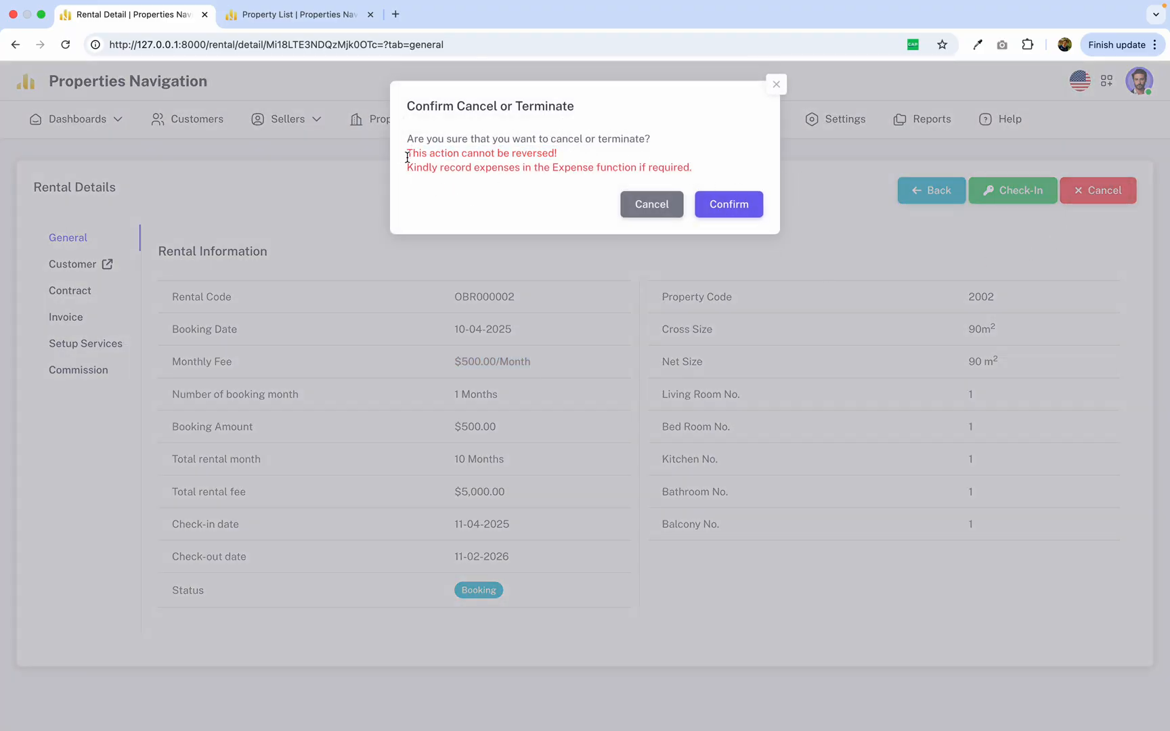
pyautogui.moveTo(406, 139); pyautogui.dragTo(684, 146)
pyautogui.click(533, 184)
pyautogui.moveTo(415, 155); pyautogui.dragTo(598, 152)
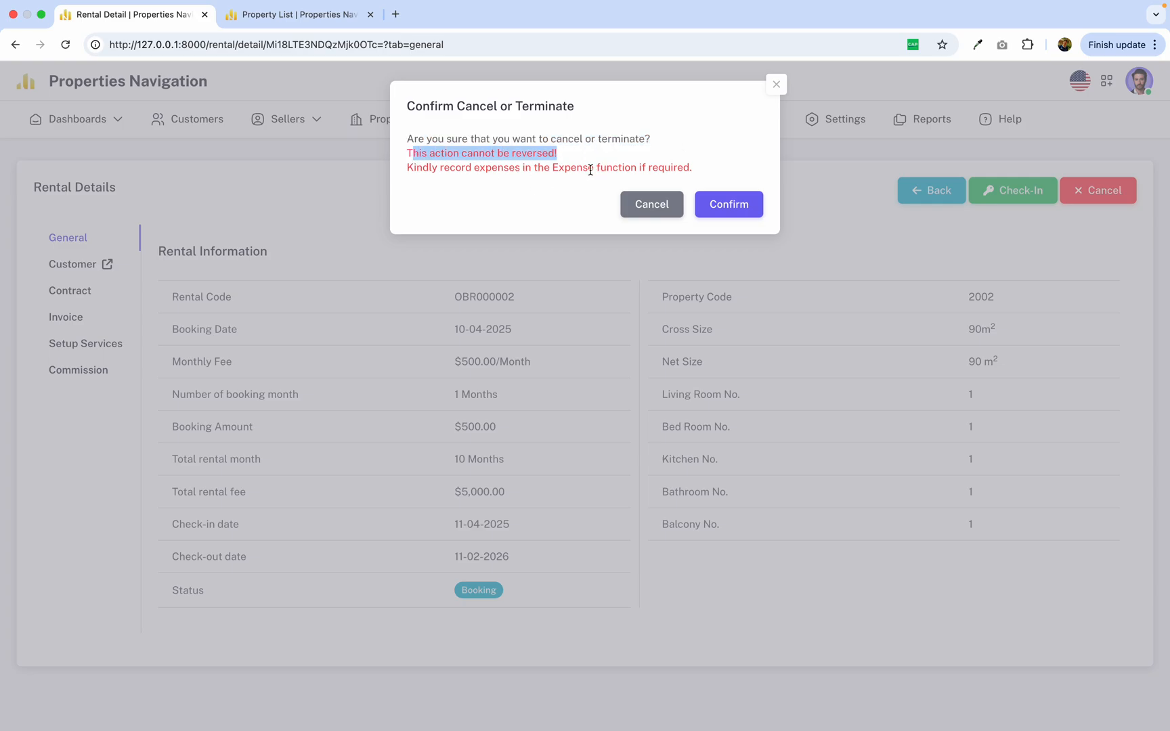
pyautogui.moveTo(408, 168); pyautogui.dragTo(615, 170)
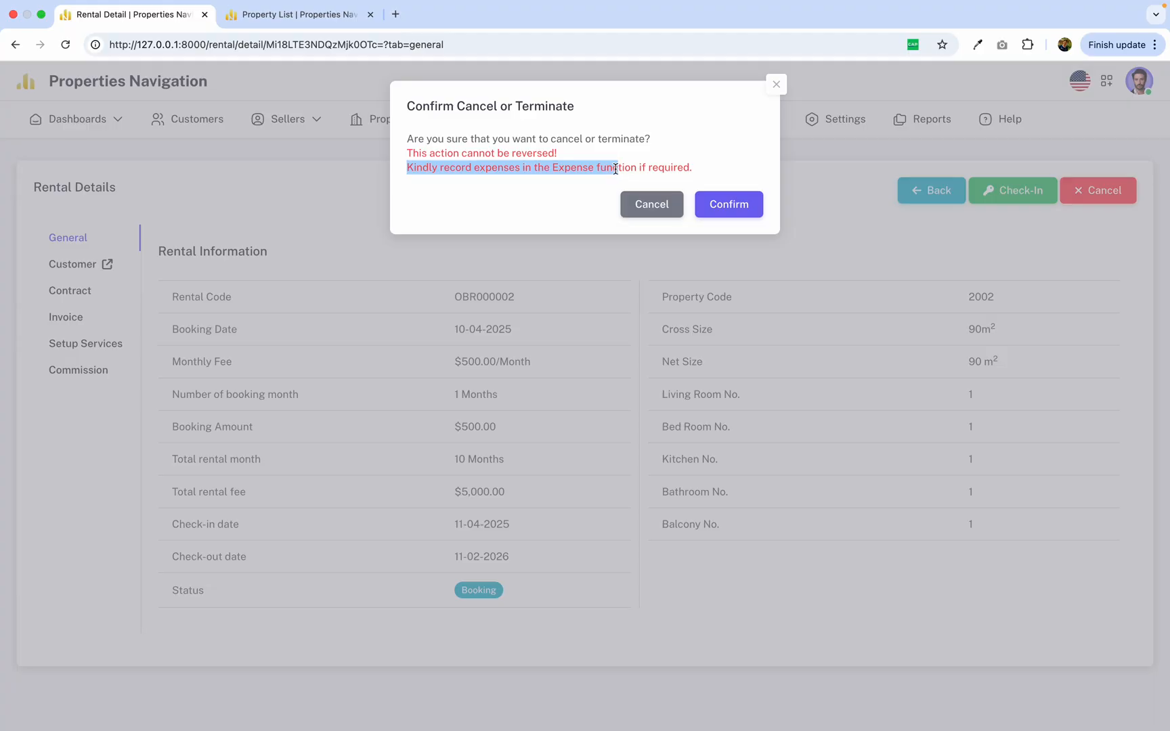
pyautogui.moveTo(710, 161); pyautogui.dragTo(400, 150)
pyautogui.click(776, 84)
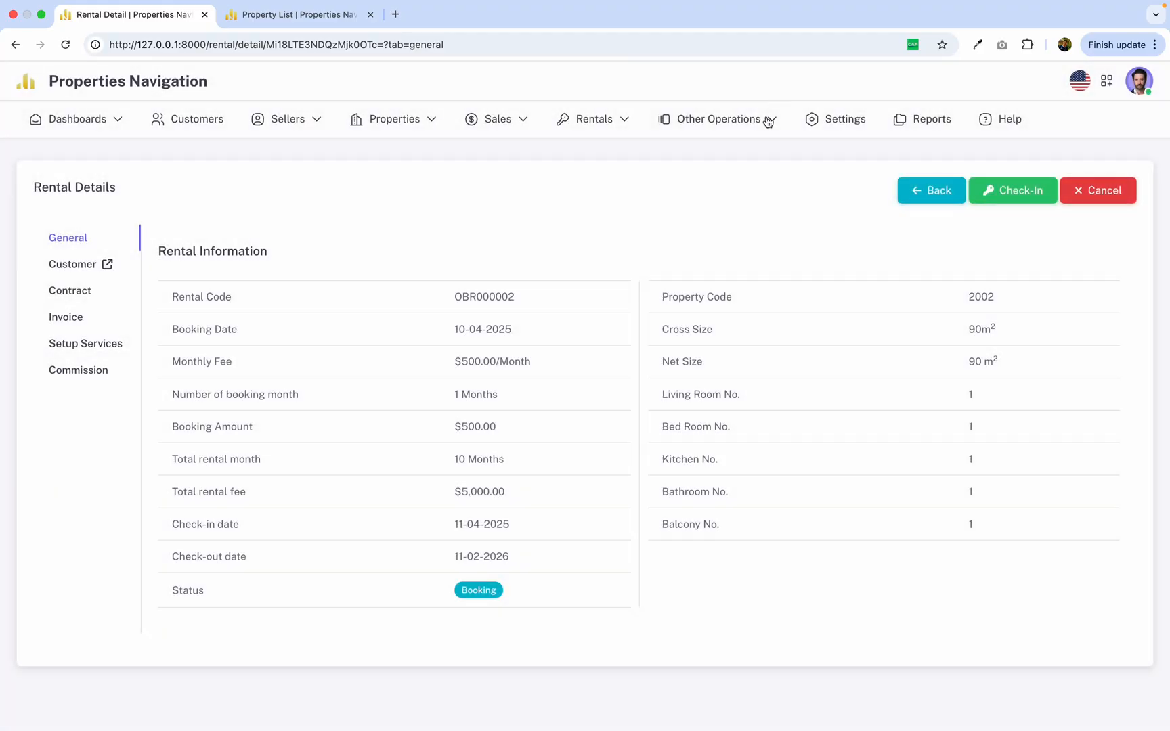
pyautogui.moveTo(755, 125)
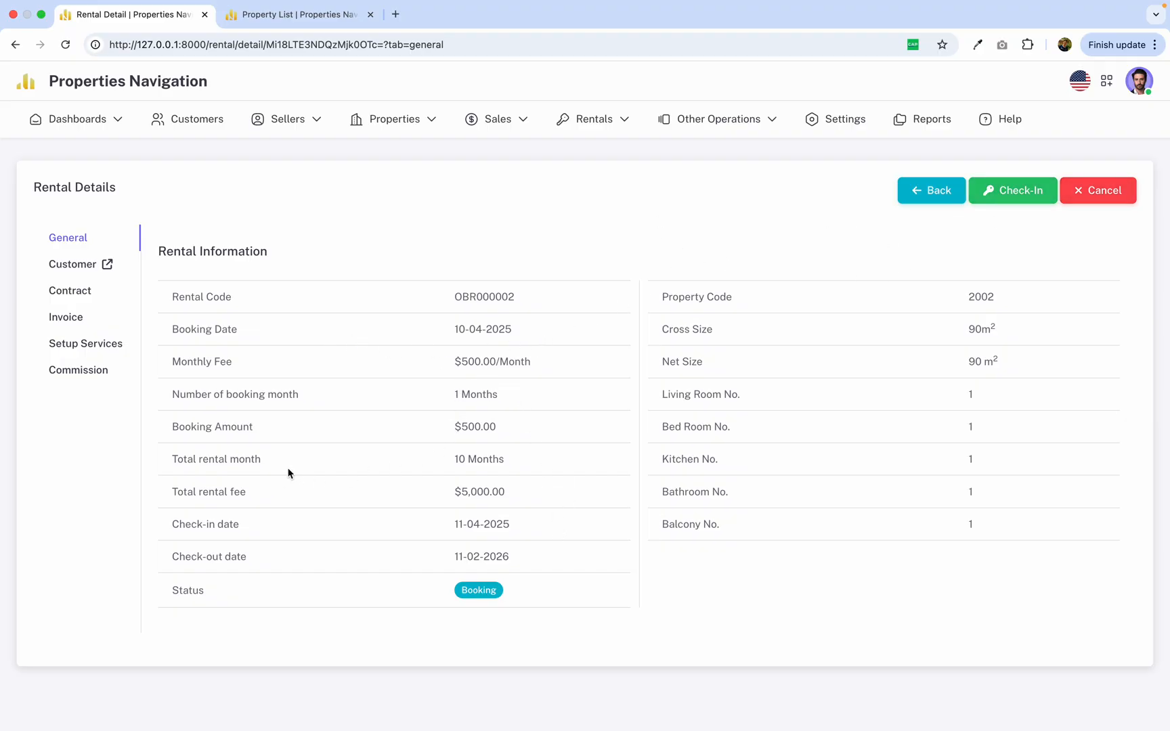
# Check in the rental for property 2002 and confirm the check-in.
pyautogui.moveTo(448, 530); pyautogui.dragTo(527, 531)
pyautogui.click(1019, 188)
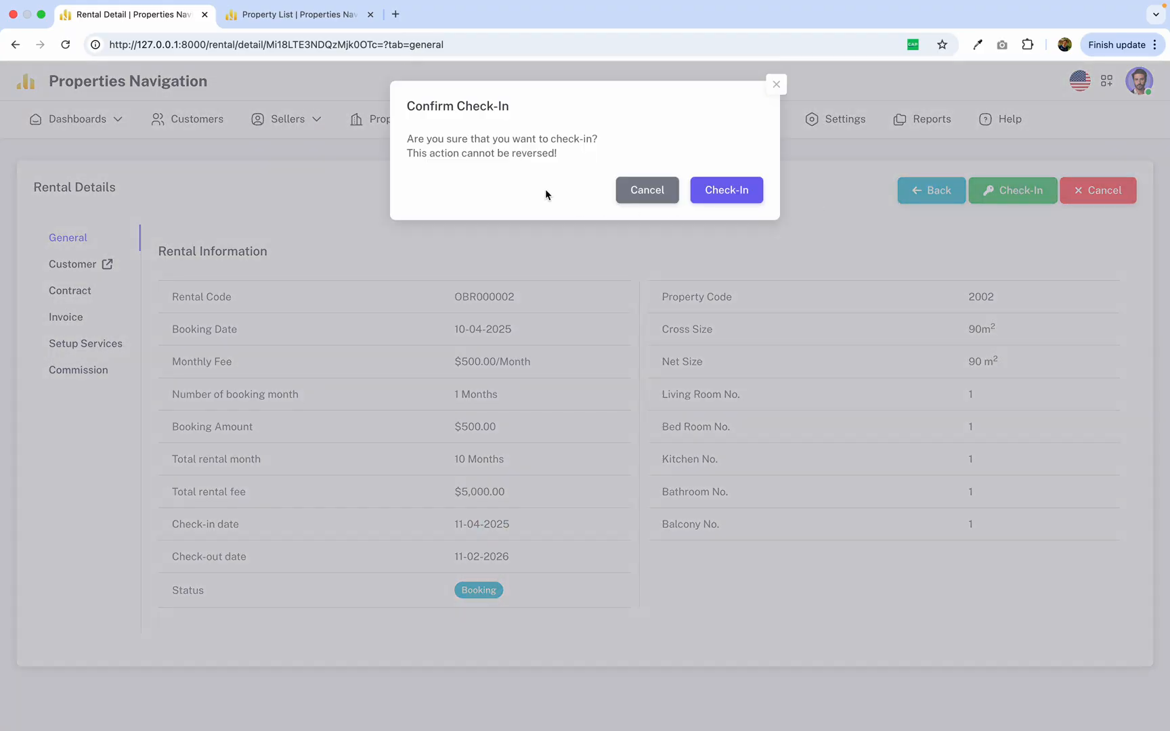
pyautogui.click(722, 195)
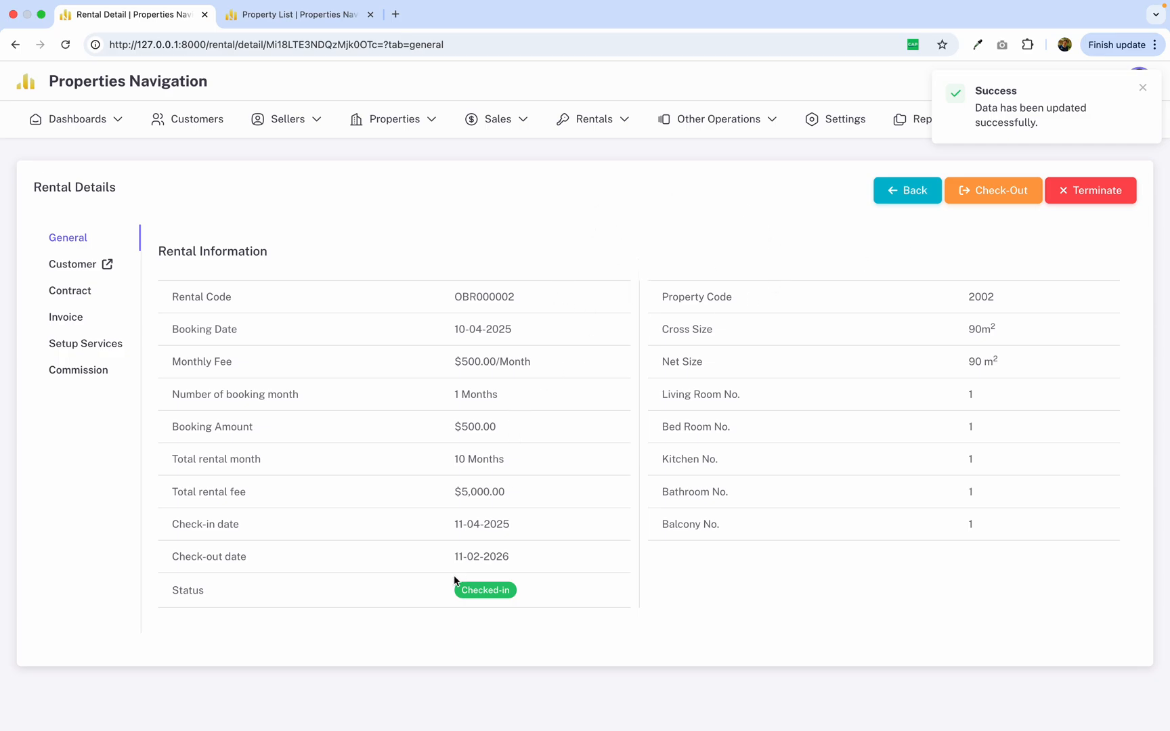
pyautogui.moveTo(448, 598); pyautogui.dragTo(602, 591)
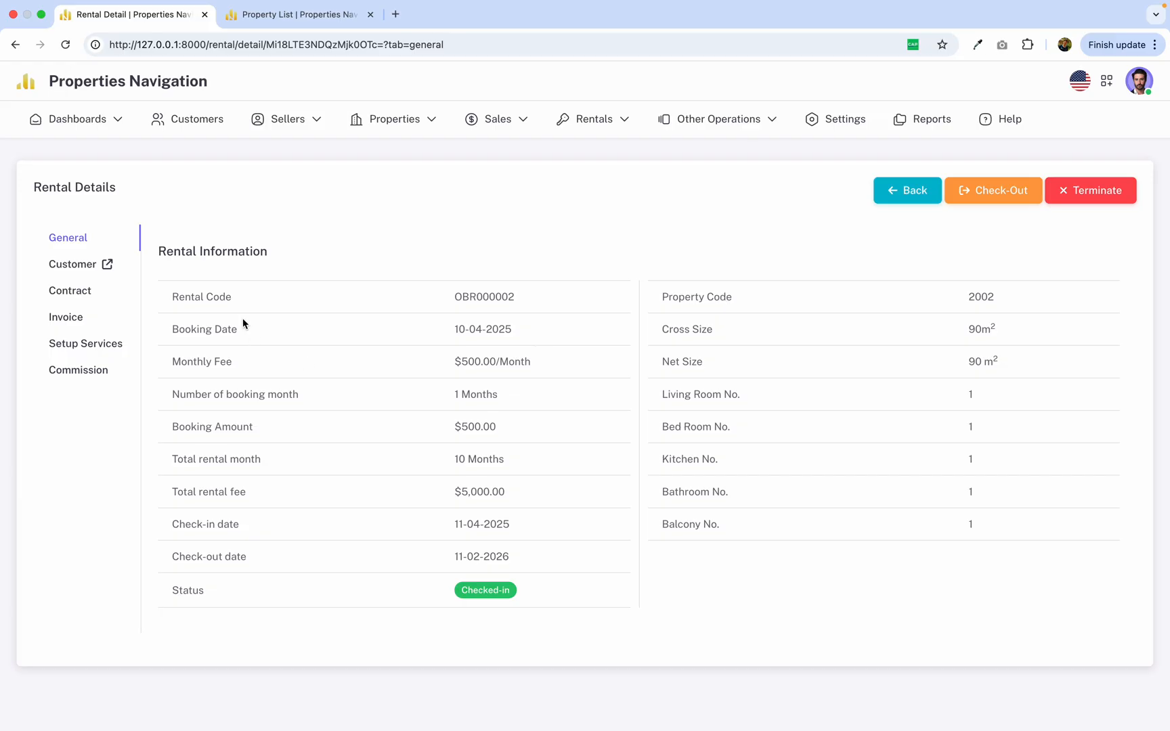
# Read through the rental's contract, including the parties, rental period, fee and termination terms.
pyautogui.click(67, 291)
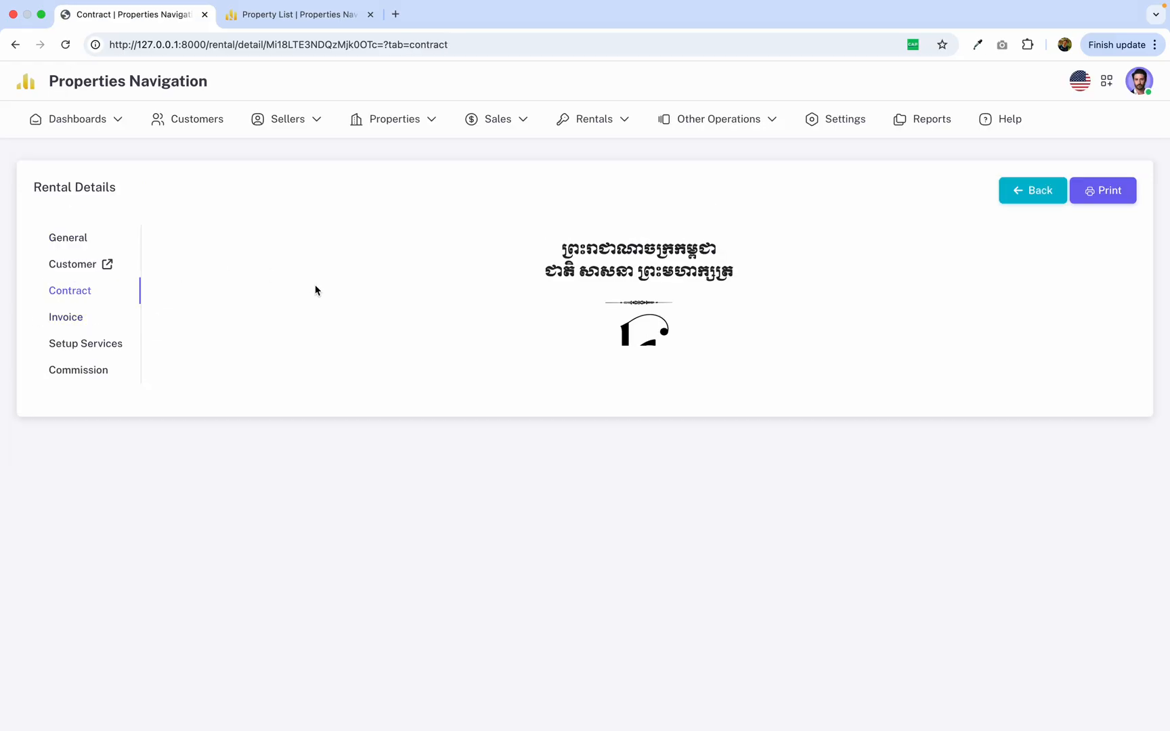
pyautogui.scroll(-15, 315, 290)
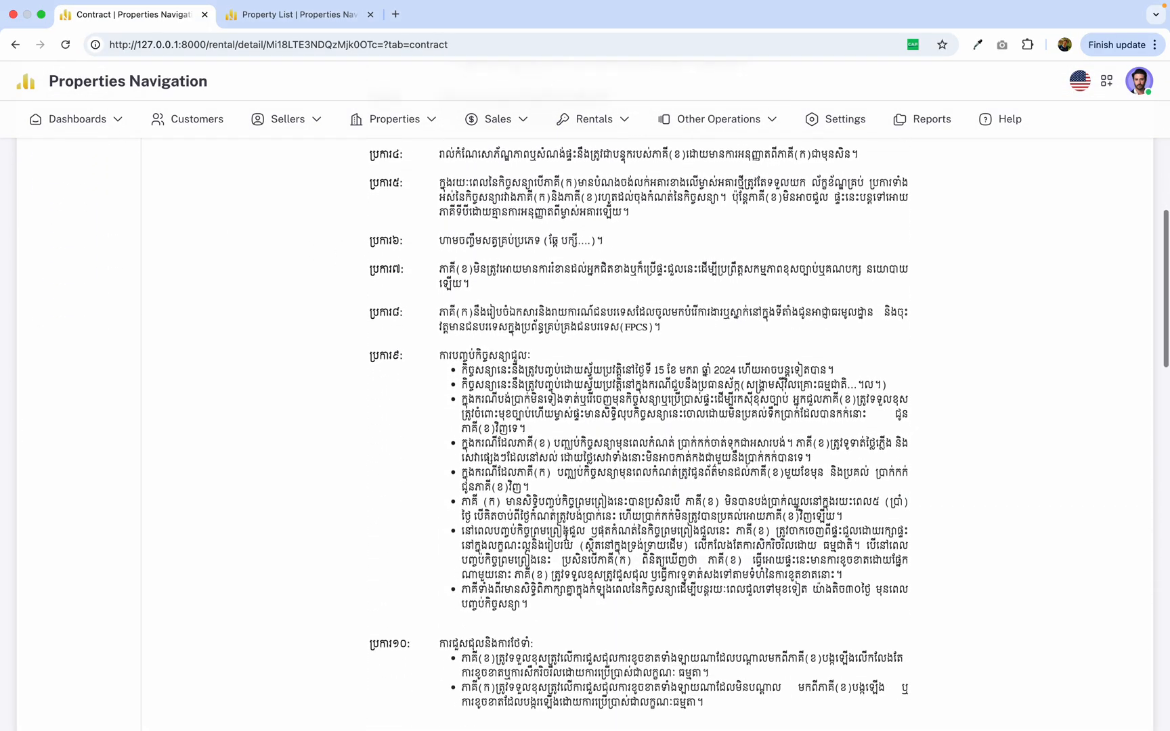
pyautogui.scroll(-8, 566, 534)
pyautogui.scroll(14, 566, 534)
pyautogui.scroll(-1, 566, 533)
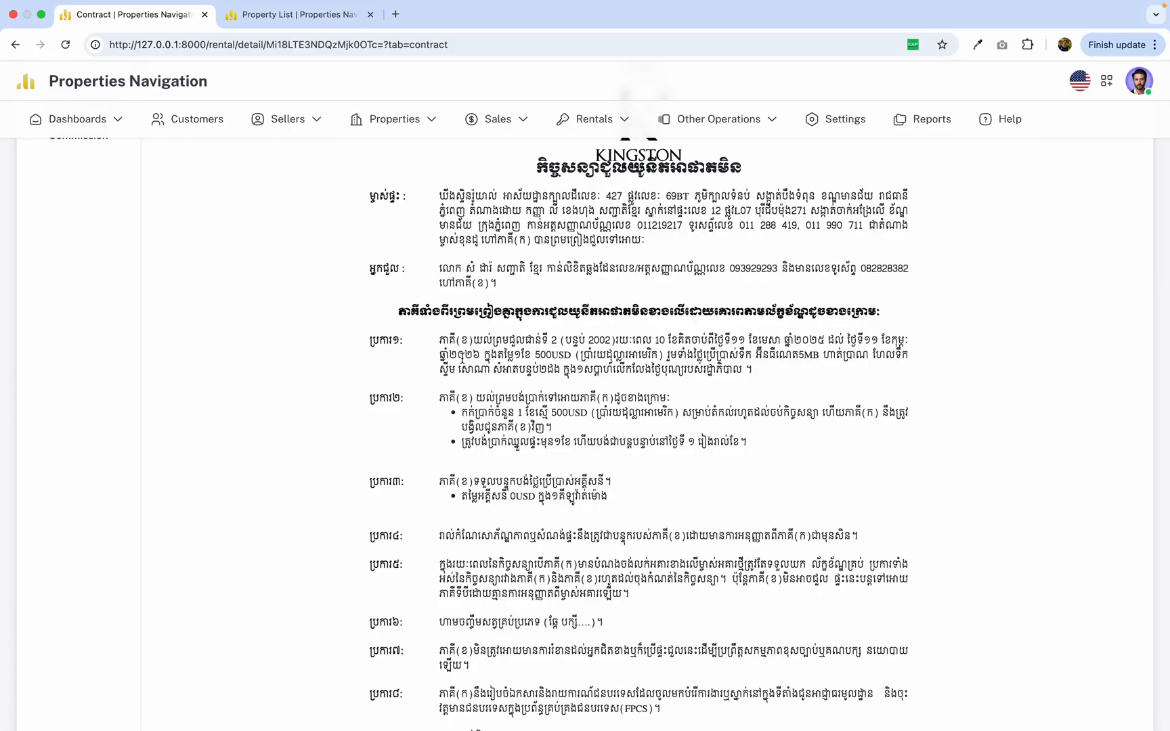
pyautogui.moveTo(535, 340); pyautogui.dragTo(723, 491)
pyautogui.click(718, 480)
pyautogui.scroll(3, 717, 480)
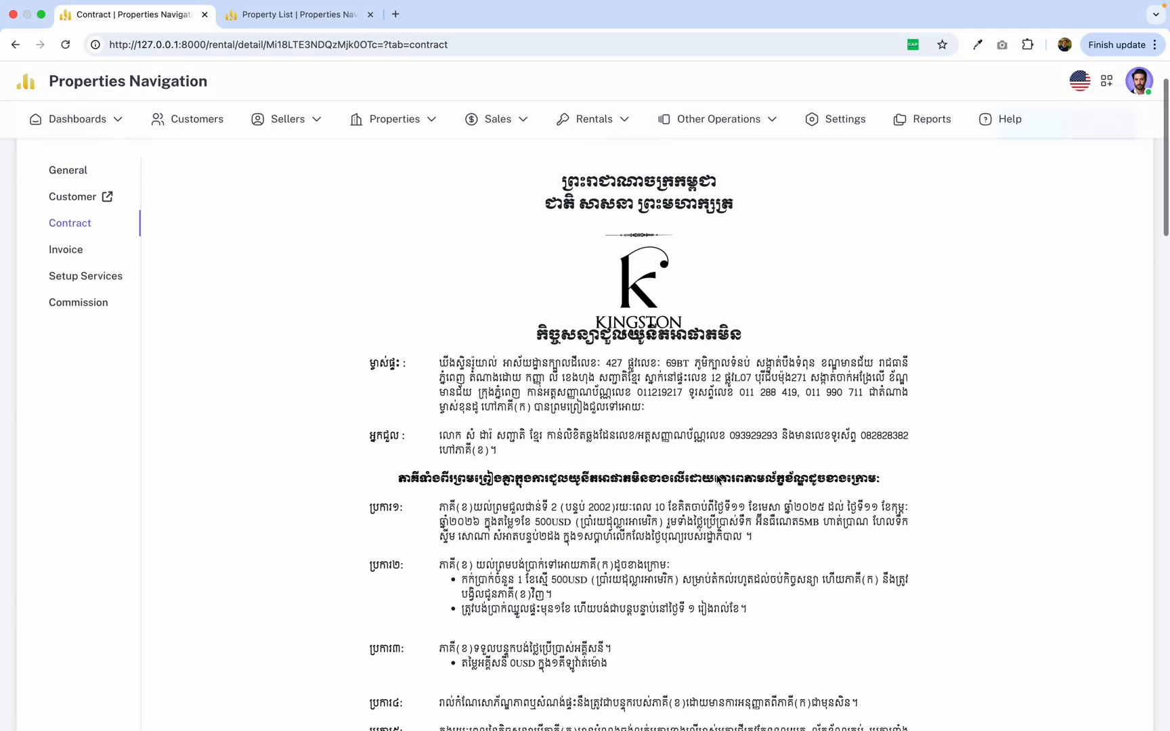
pyautogui.scroll(-3, 560, 525)
pyautogui.scroll(-10, 560, 525)
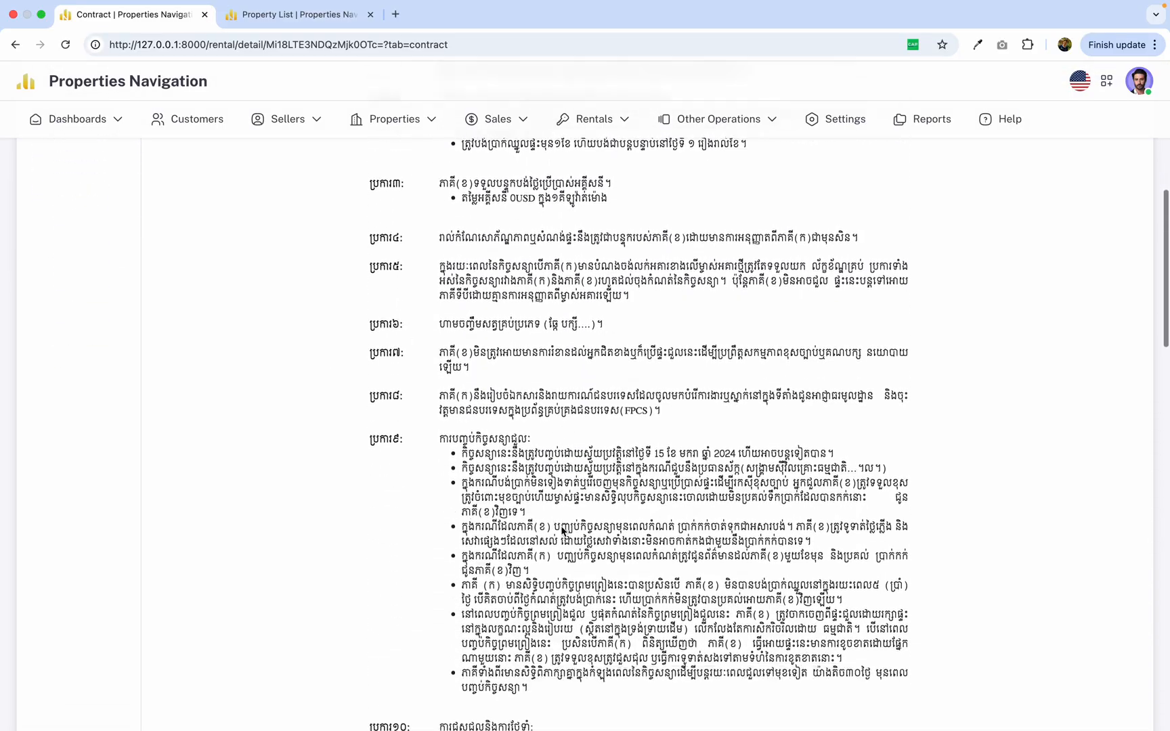
pyautogui.scroll(15, 562, 527)
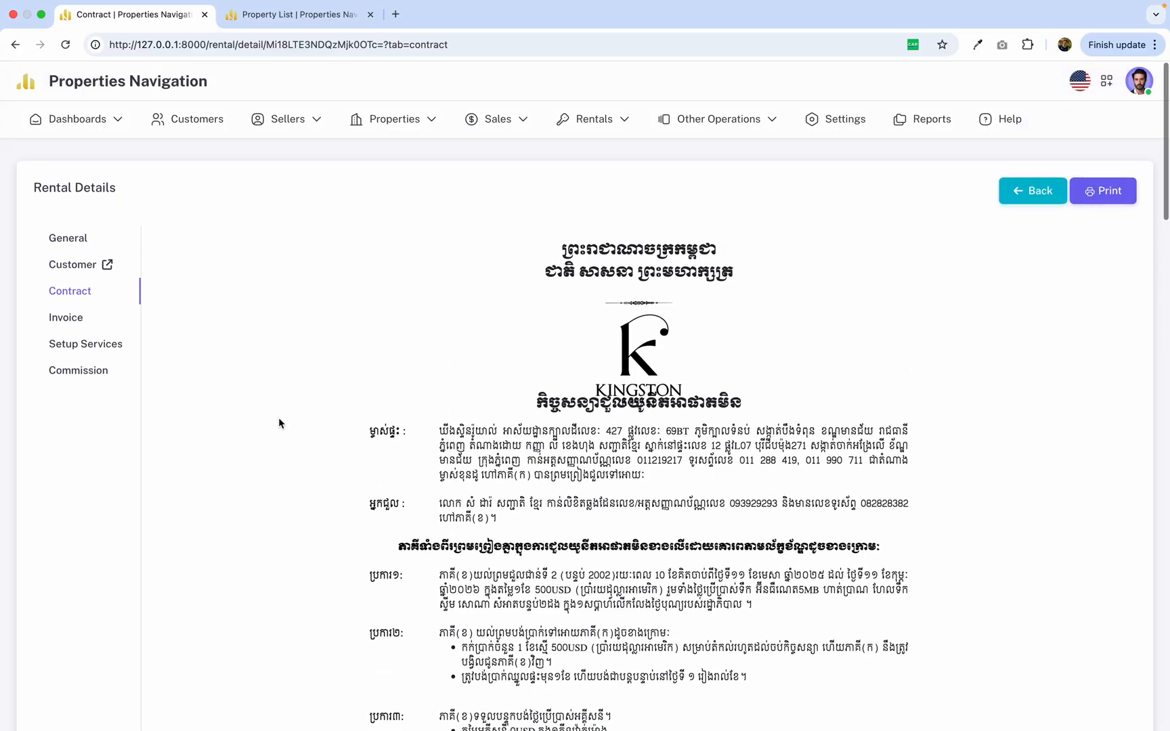
# Review the rental's invoice entry and open the printable receipt of the booking invoice.
pyautogui.click(68, 319)
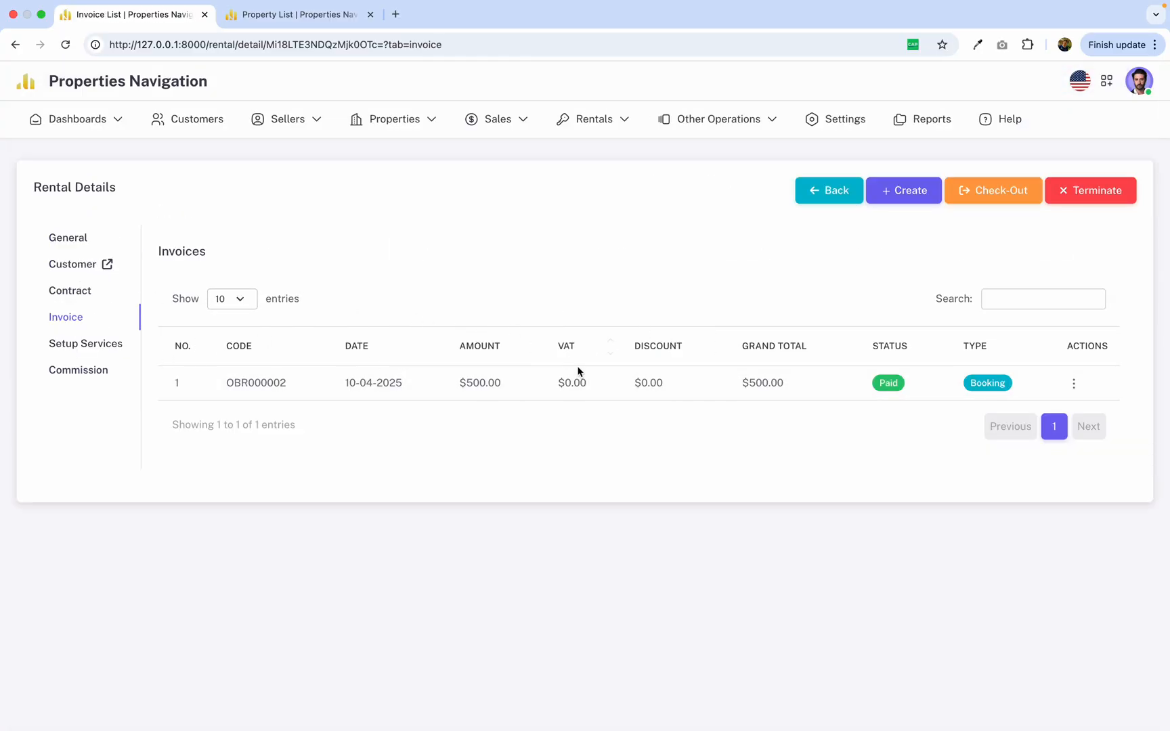
pyautogui.click(239, 381)
pyautogui.moveTo(238, 381); pyautogui.dragTo(705, 399)
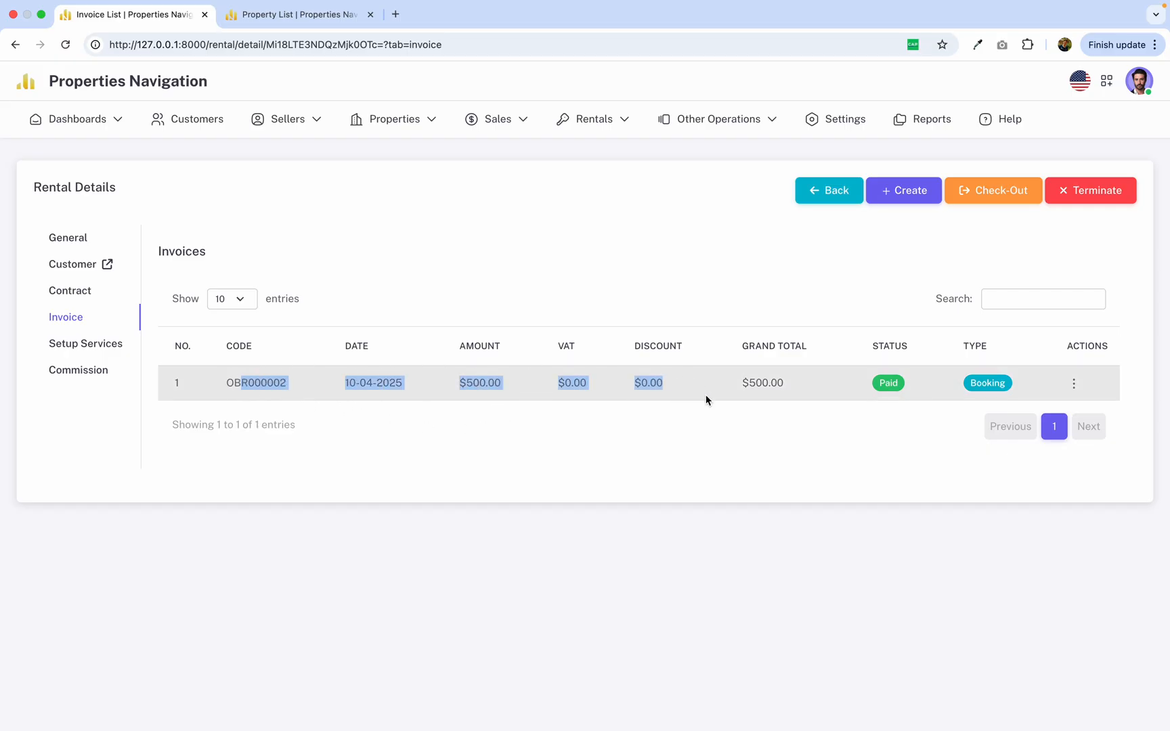
pyautogui.click(826, 441)
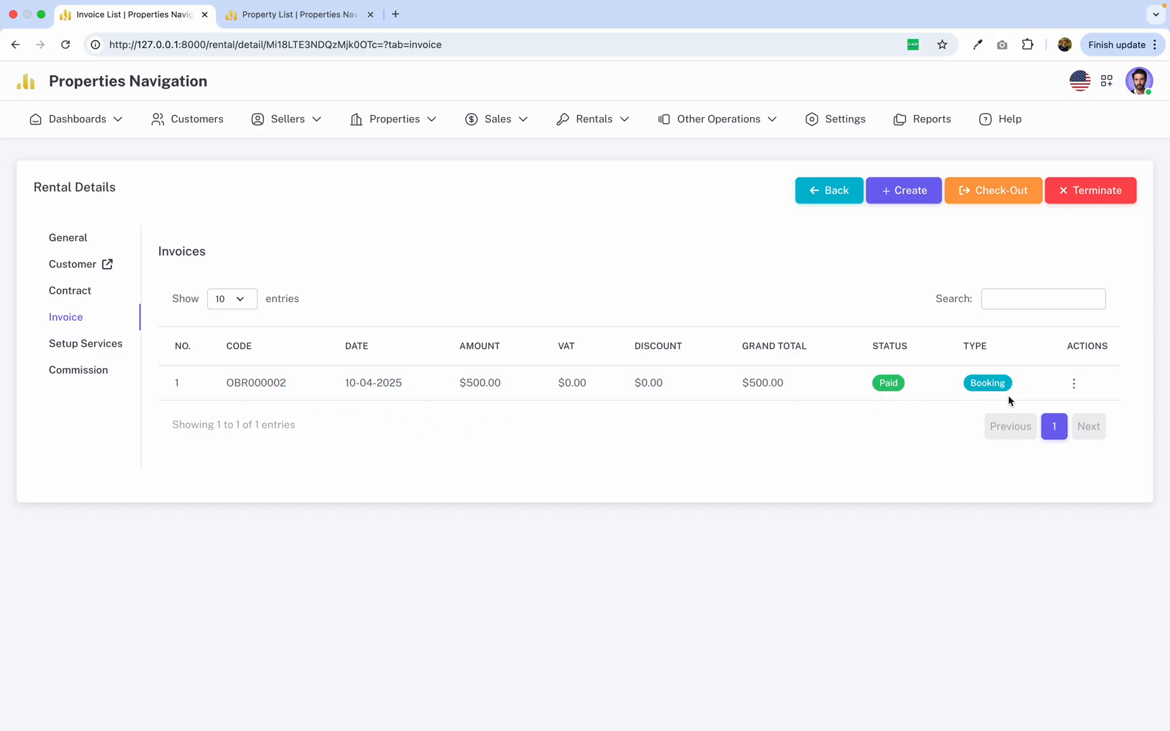
pyautogui.click(1073, 383)
pyautogui.click(1023, 409)
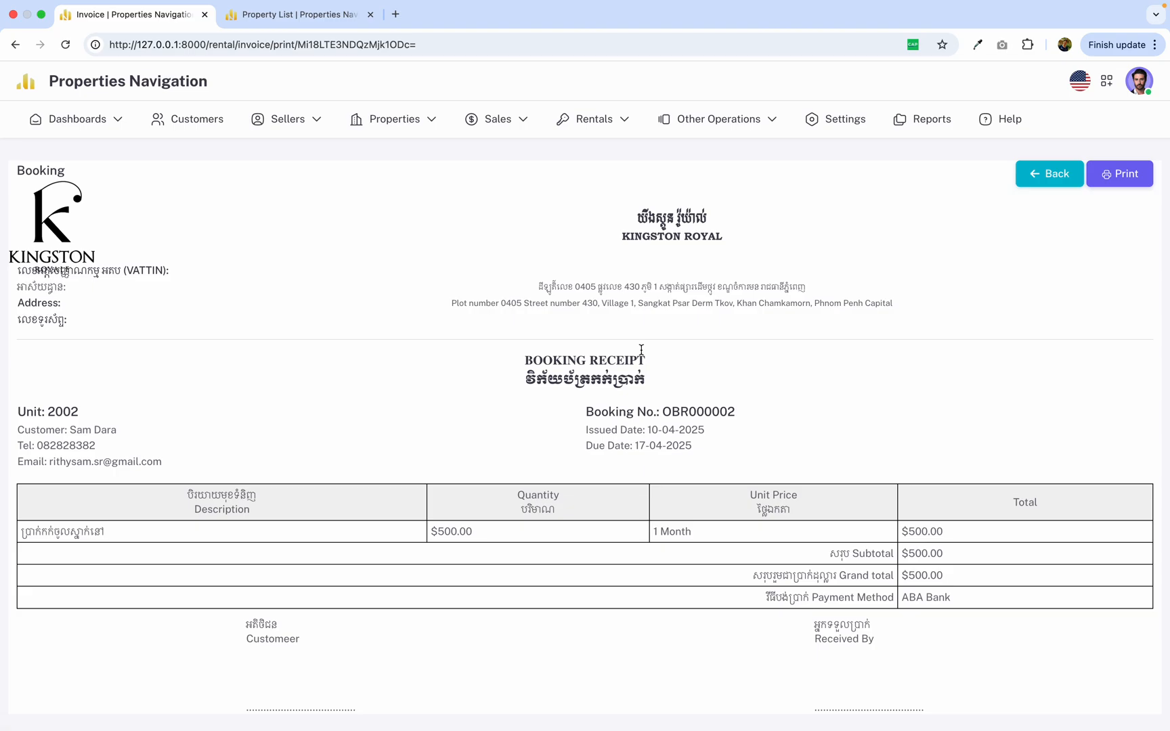
# Preview the booking receipt's printout and inspect its pages in Portrait layout.
pyautogui.click(1127, 181)
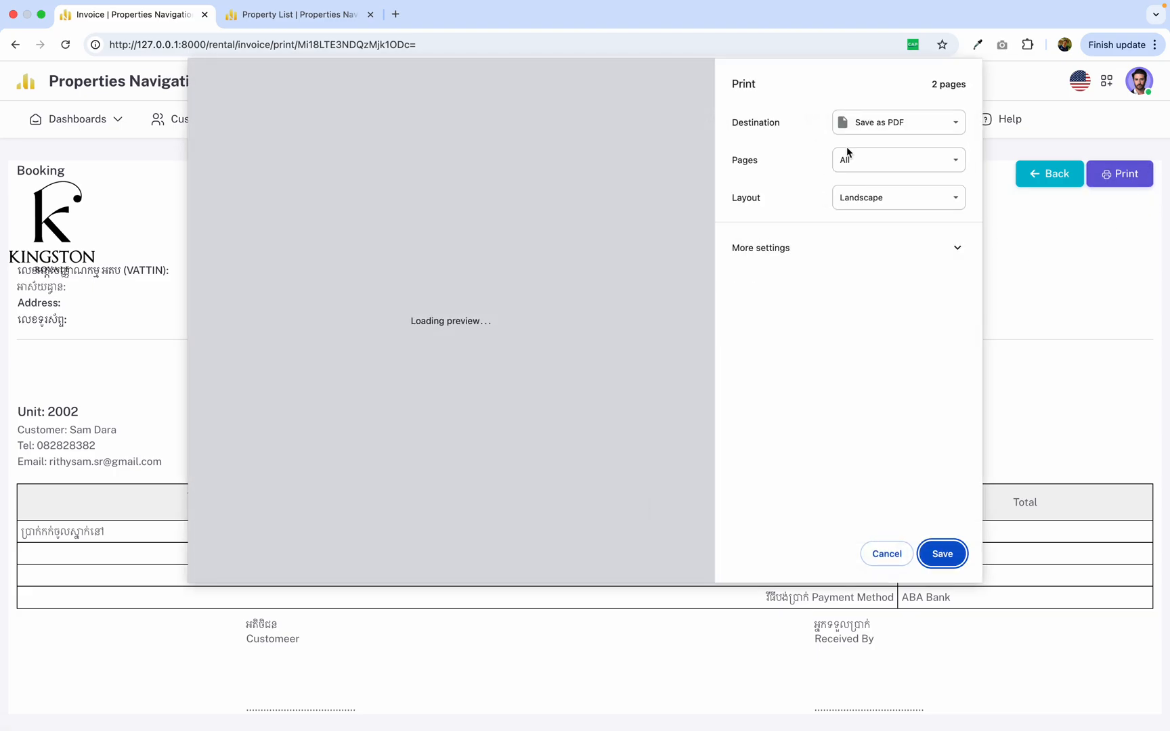
pyautogui.scroll(-3, 588, 329)
pyautogui.scroll(3, 589, 327)
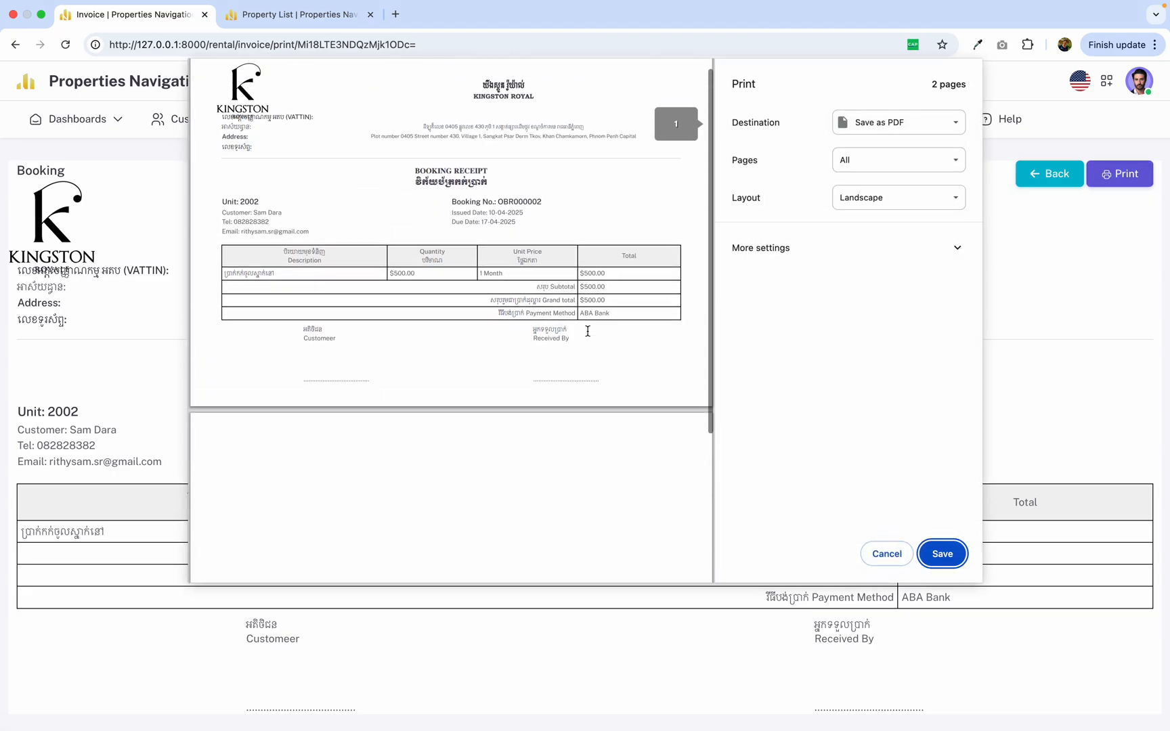
pyautogui.click(899, 207)
pyautogui.click(880, 183)
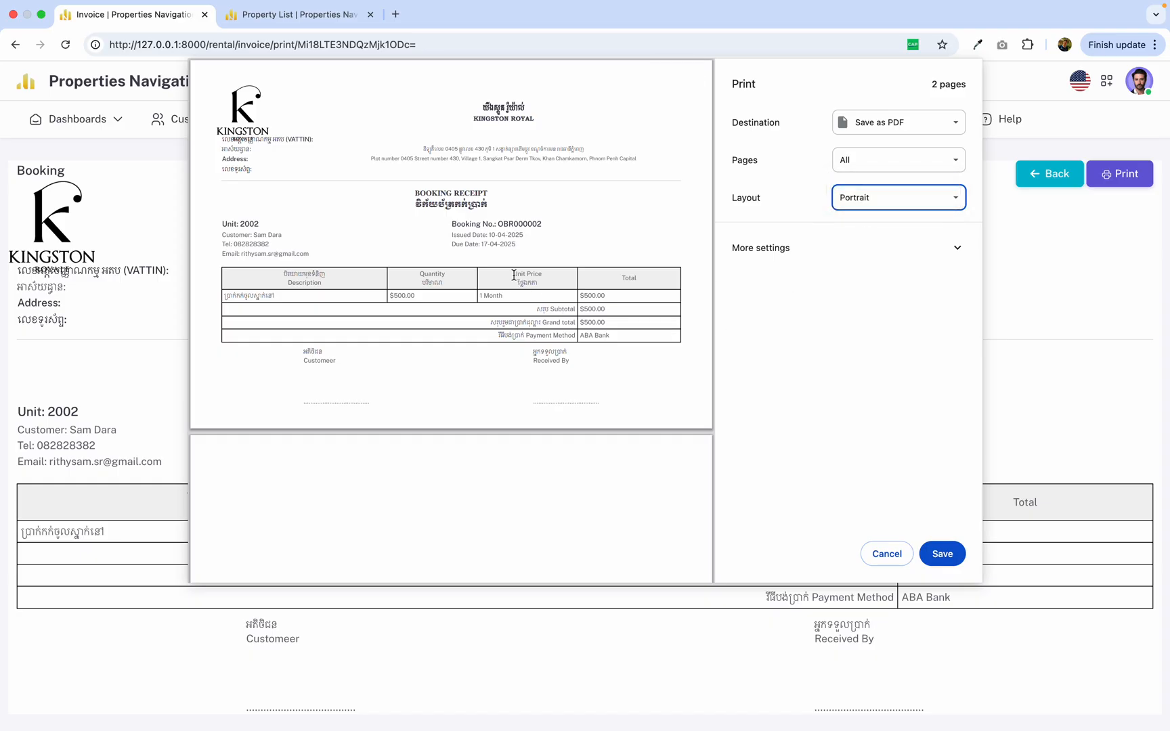
pyautogui.scroll(-2, 496, 401)
pyautogui.scroll(2, 497, 401)
pyautogui.scroll(-2, 497, 401)
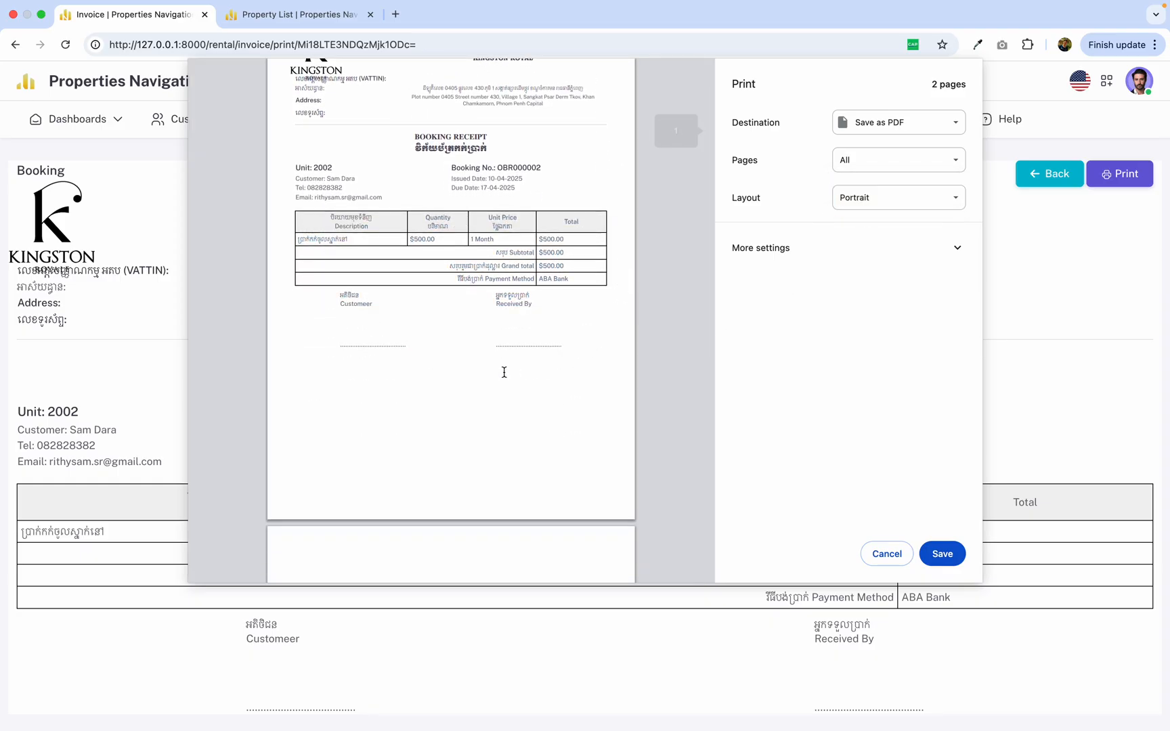
pyautogui.scroll(1, 504, 372)
pyautogui.scroll(1, 503, 369)
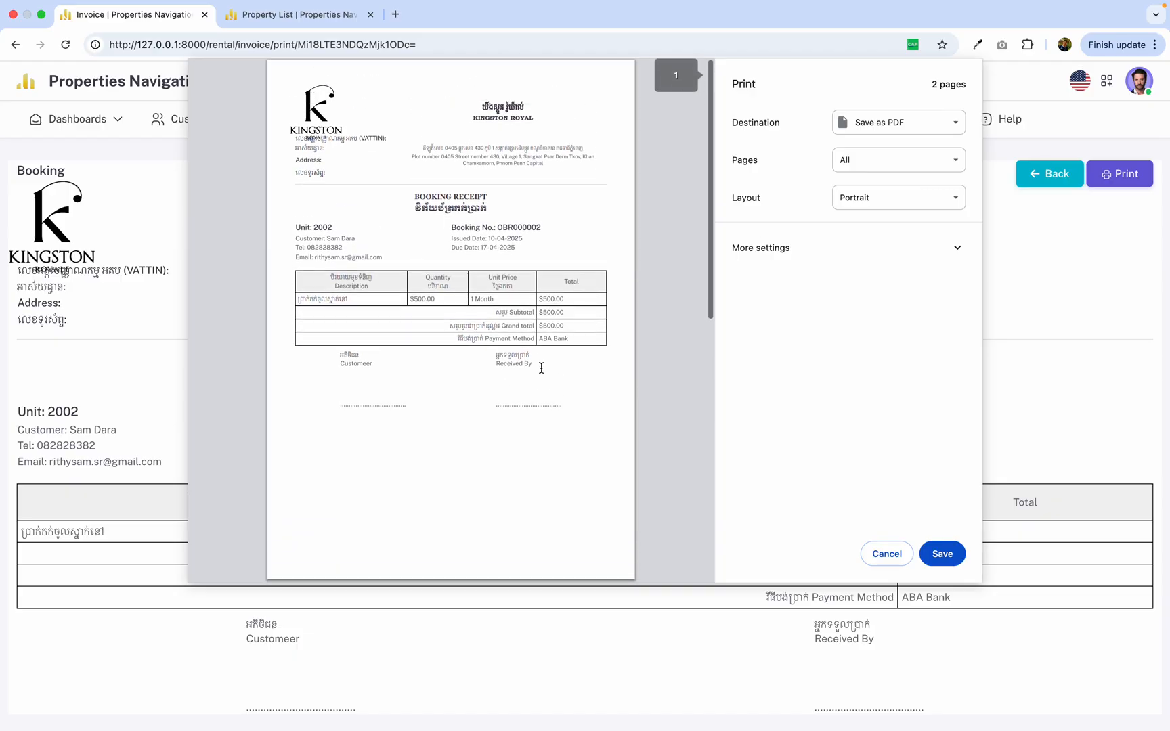
# Choose Color F6 as the print destination, leave the print dialog without printing, and return to the rental's invoices.
pyautogui.click(877, 123)
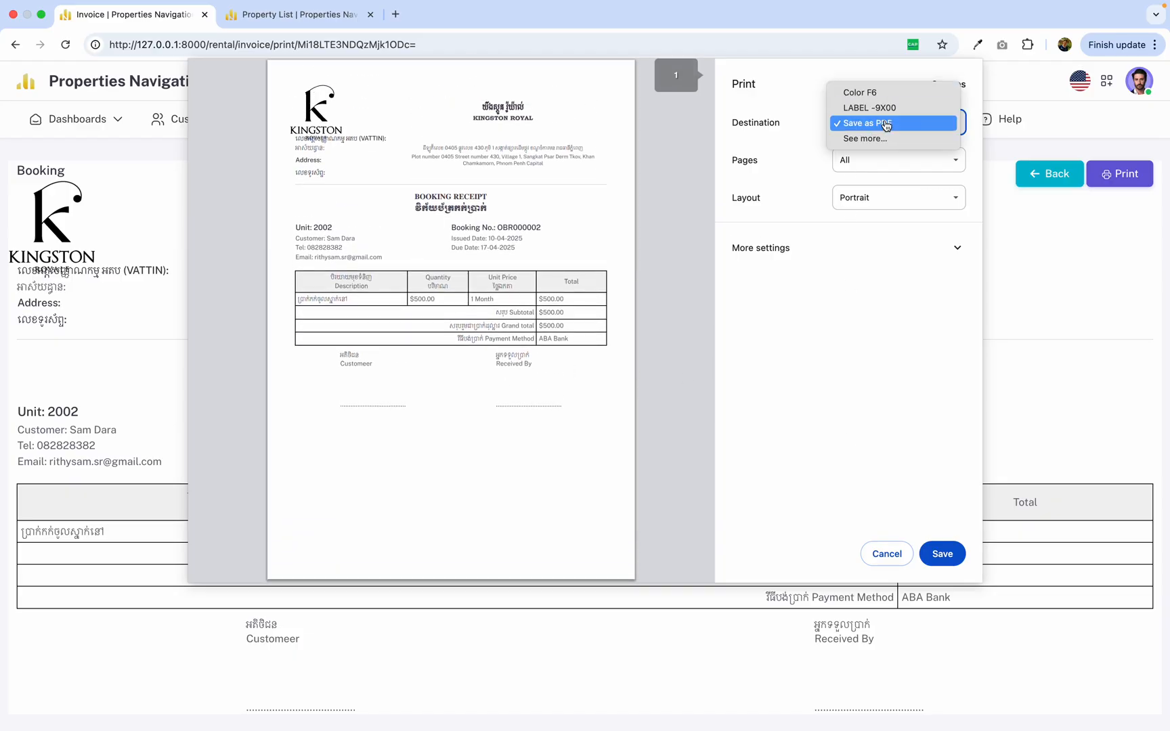
pyautogui.click(884, 95)
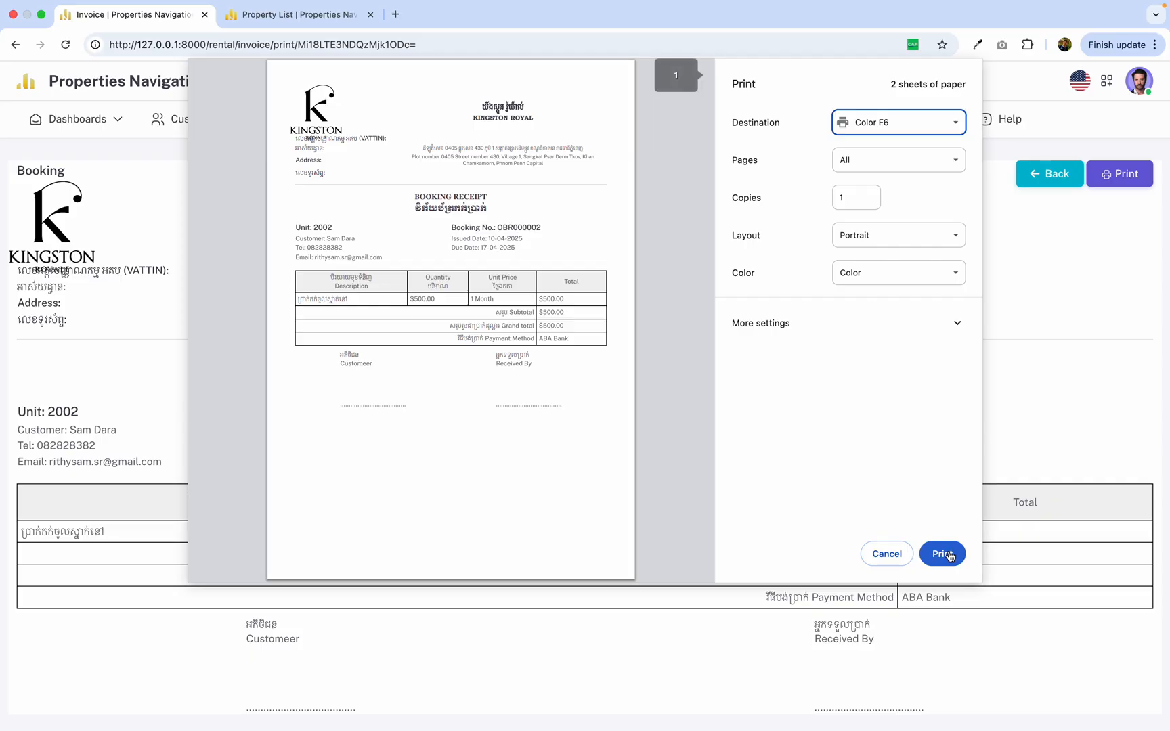
pyautogui.click(941, 554)
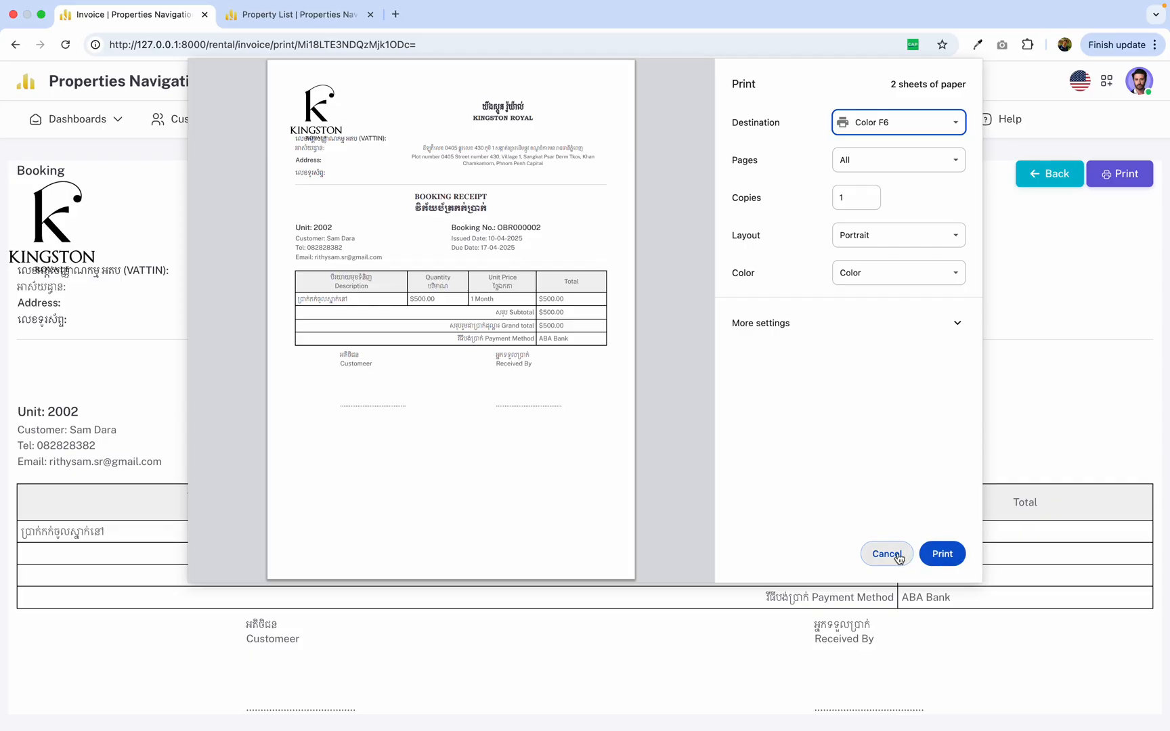
pyautogui.click(1030, 181)
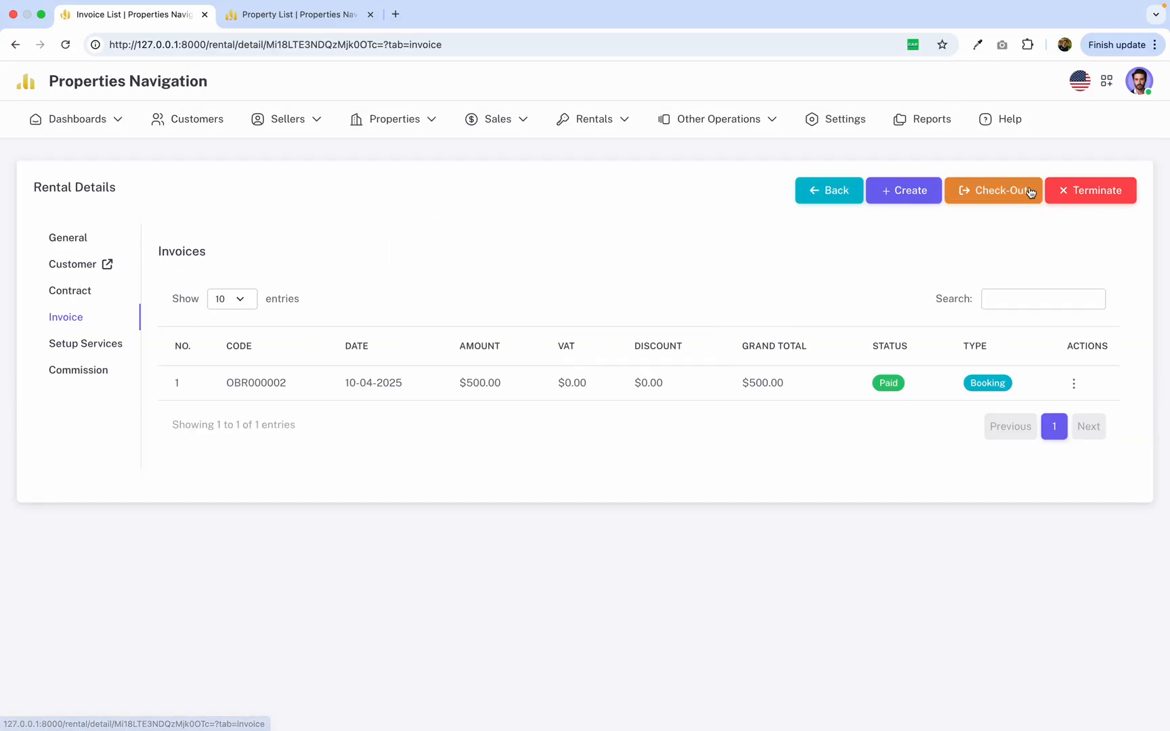
# Open the rental's commission details and examine the seller's scheduled withdrawals.
pyautogui.click(77, 372)
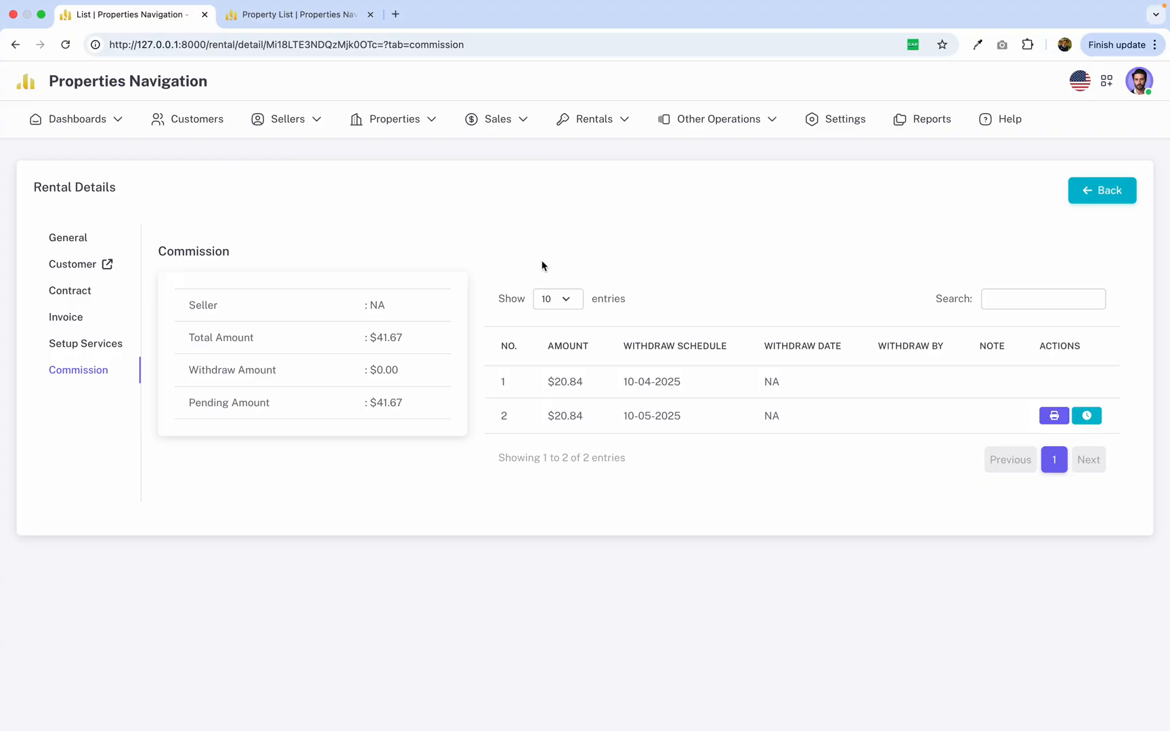
pyautogui.moveTo(542, 371)
pyautogui.mouseDown()
pyautogui.moveTo(710, 442)
pyautogui.moveTo(547, 380)
pyautogui.mouseUp()
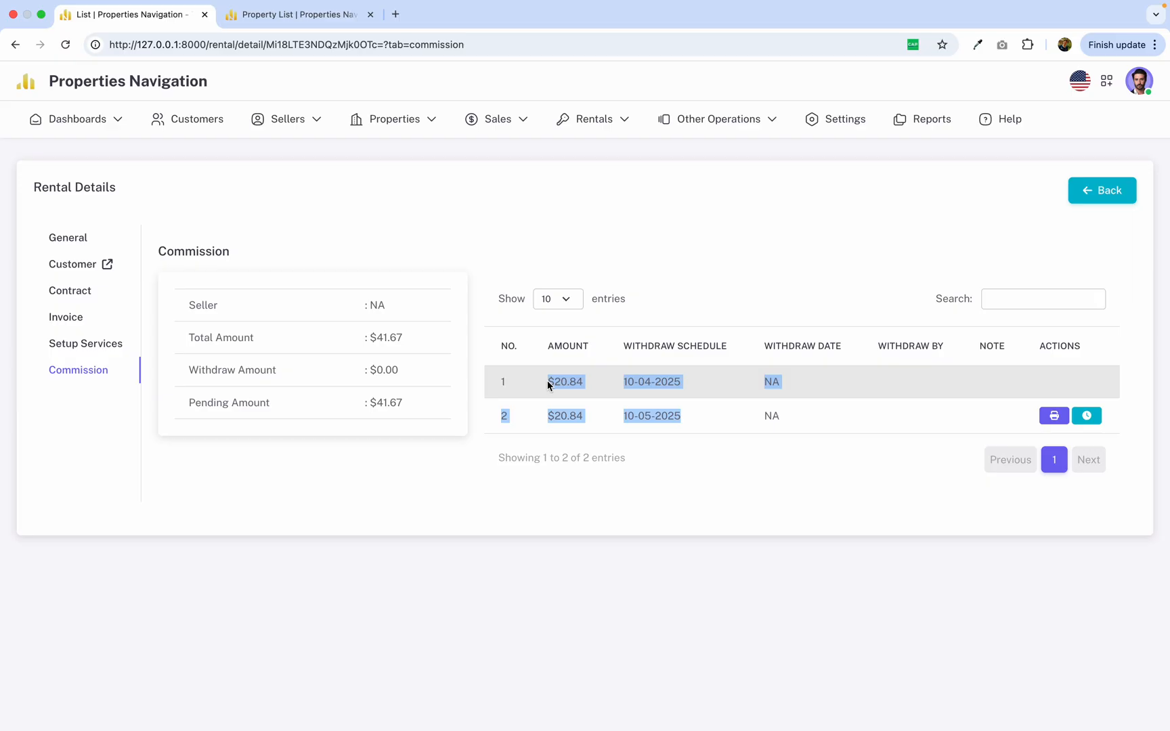
# Examine the amounts and withdraw schedule dates of both commission withdrawals for the rental.
pyautogui.click(629, 414)
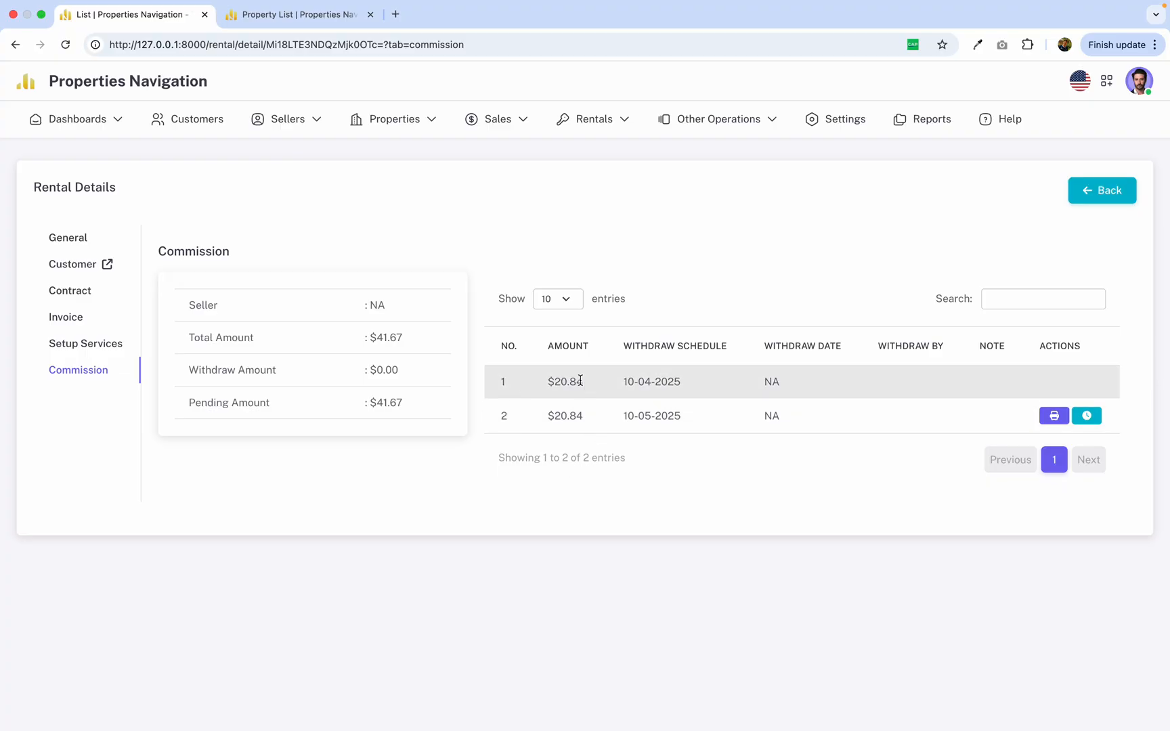
pyautogui.moveTo(580, 381); pyautogui.dragTo(731, 384)
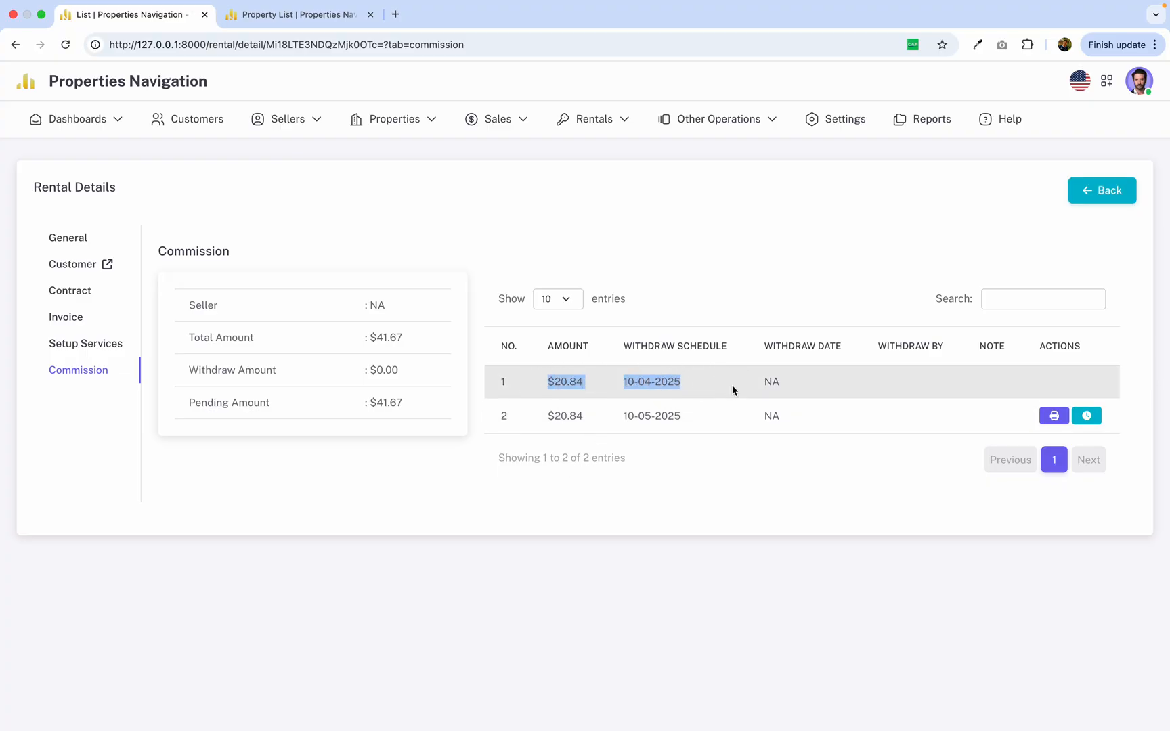
pyautogui.click(532, 385)
pyautogui.doubleClick(569, 378)
pyautogui.moveTo(549, 384); pyautogui.dragTo(586, 420)
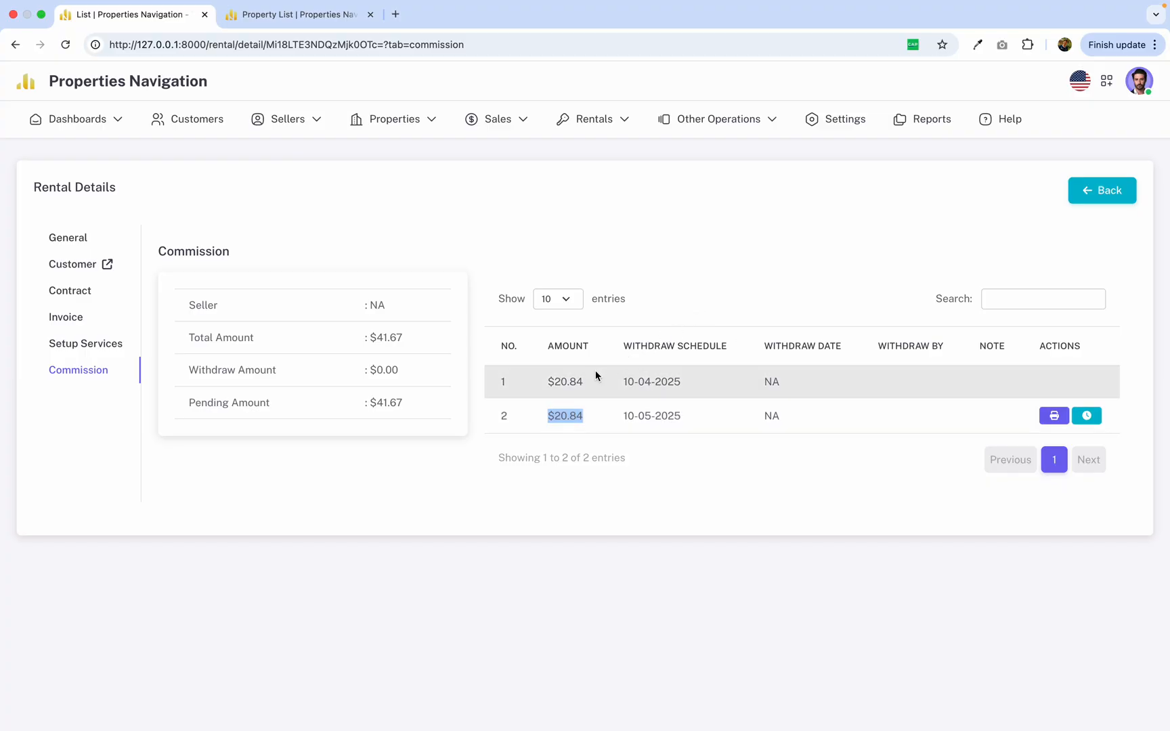
pyautogui.moveTo(536, 377); pyautogui.dragTo(736, 441)
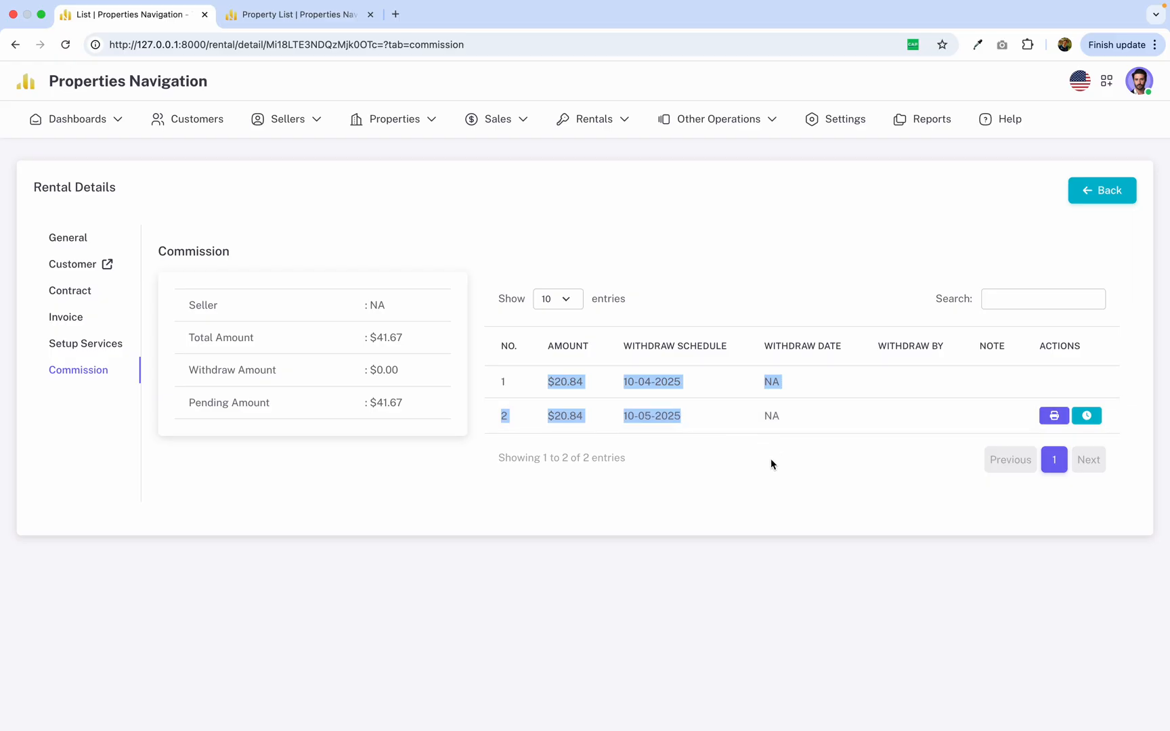
pyautogui.moveTo(625, 382); pyautogui.dragTo(704, 382)
pyautogui.moveTo(635, 414); pyautogui.dragTo(684, 412)
pyautogui.moveTo(548, 377); pyautogui.dragTo(685, 377)
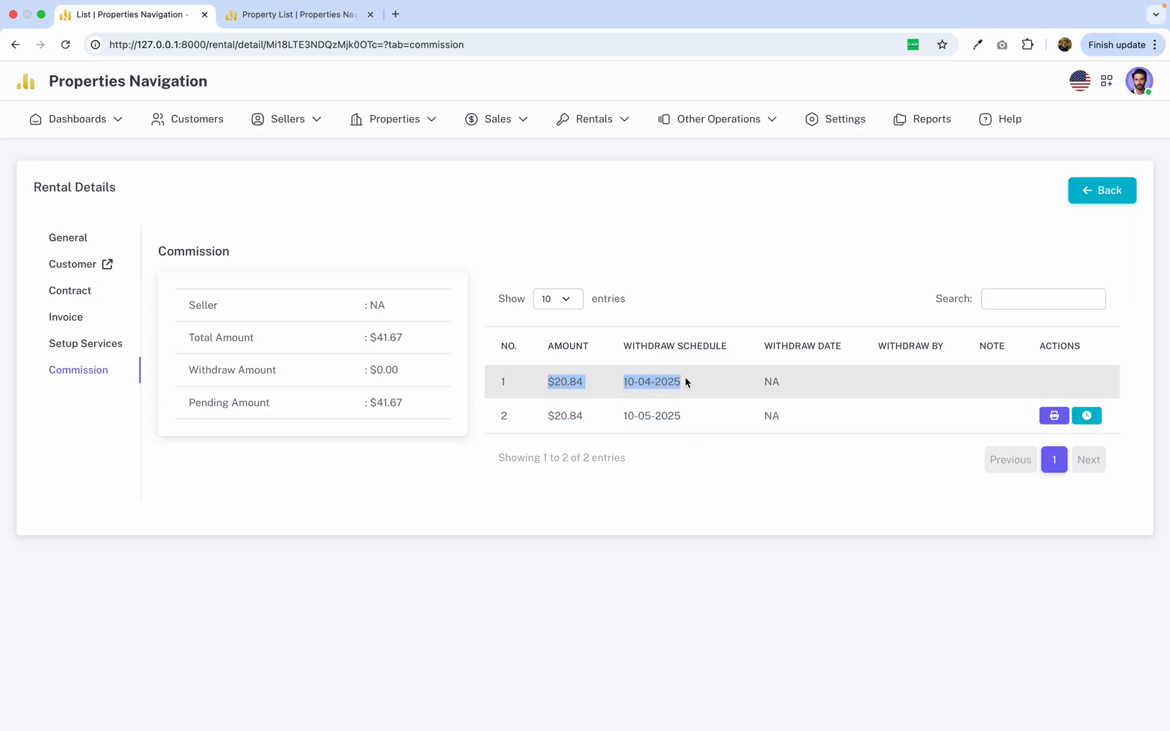
pyautogui.click(648, 384)
pyautogui.click(545, 381)
pyautogui.moveTo(545, 383); pyautogui.dragTo(682, 382)
pyautogui.moveTo(561, 415); pyautogui.dragTo(695, 418)
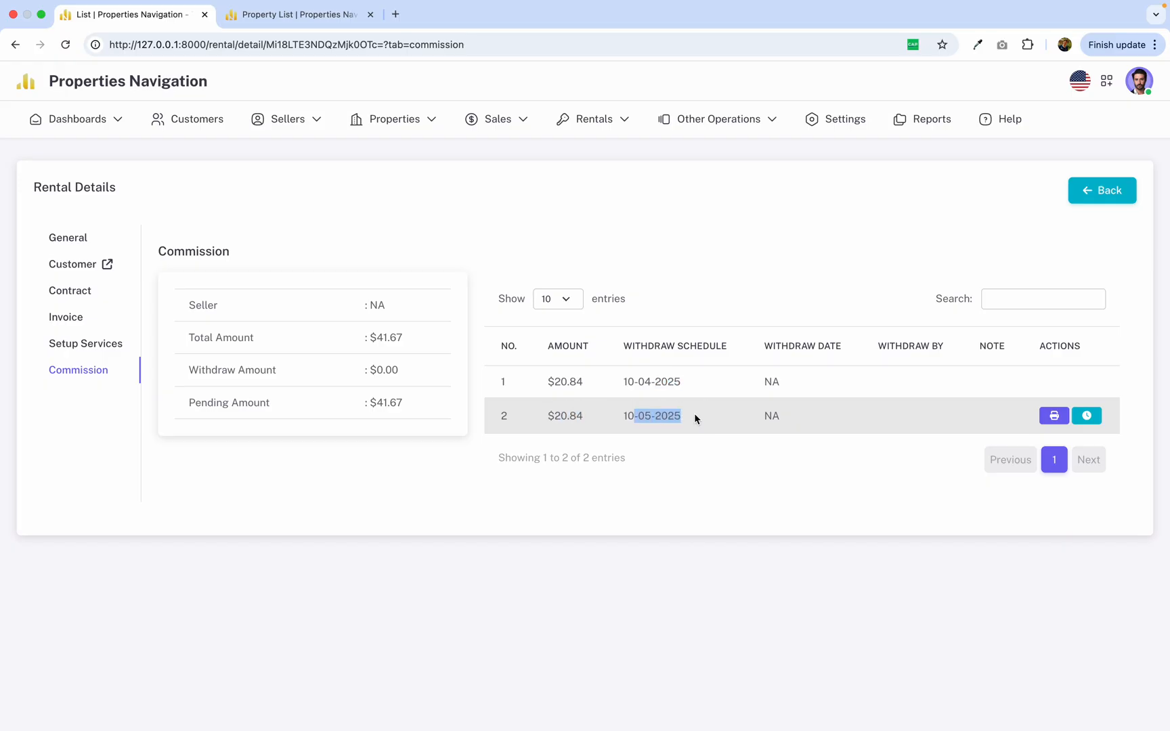
pyautogui.click(728, 475)
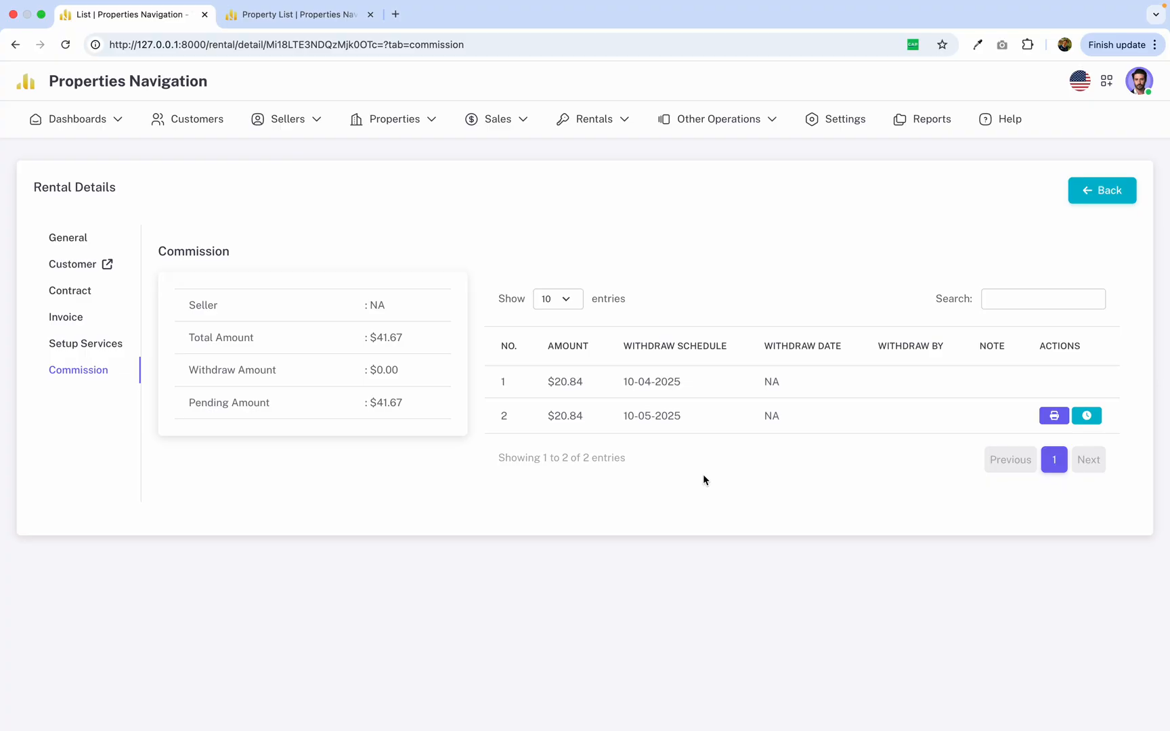
# Open the rental's service setup and review the rental, water and electricity fees listed there.
pyautogui.click(73, 320)
pyautogui.click(88, 345)
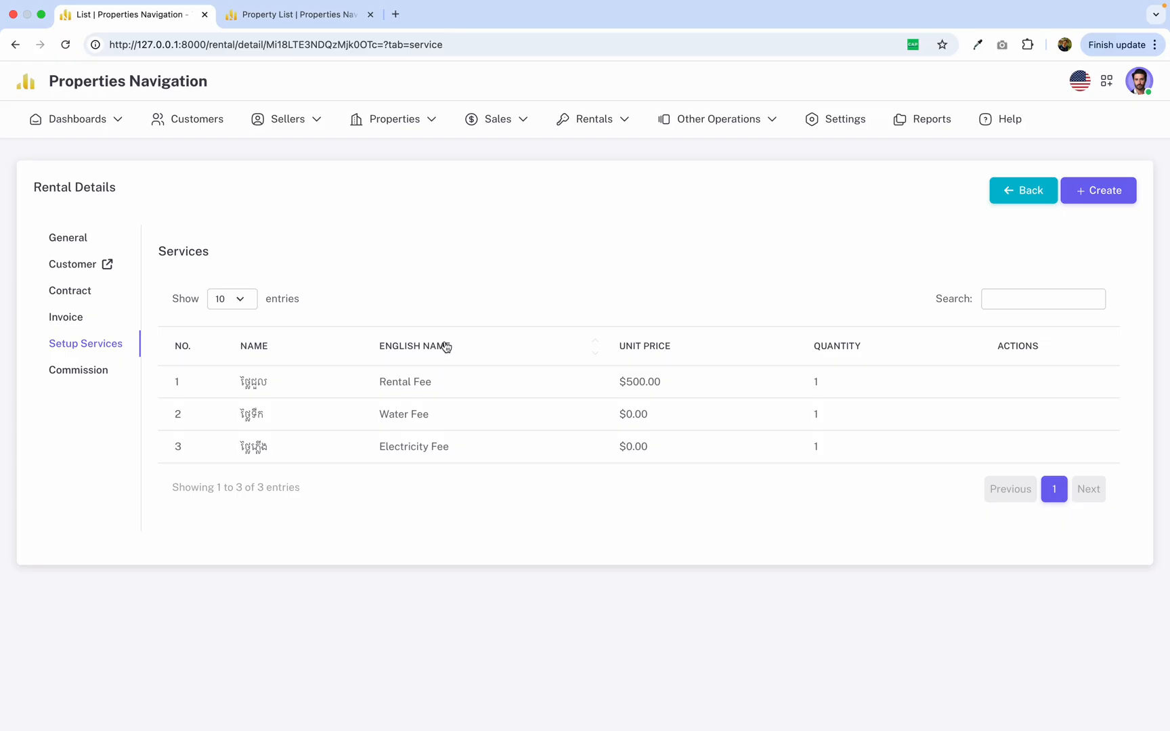
pyautogui.moveTo(222, 380); pyautogui.dragTo(519, 459)
pyautogui.click(519, 459)
pyautogui.doubleClick(258, 382)
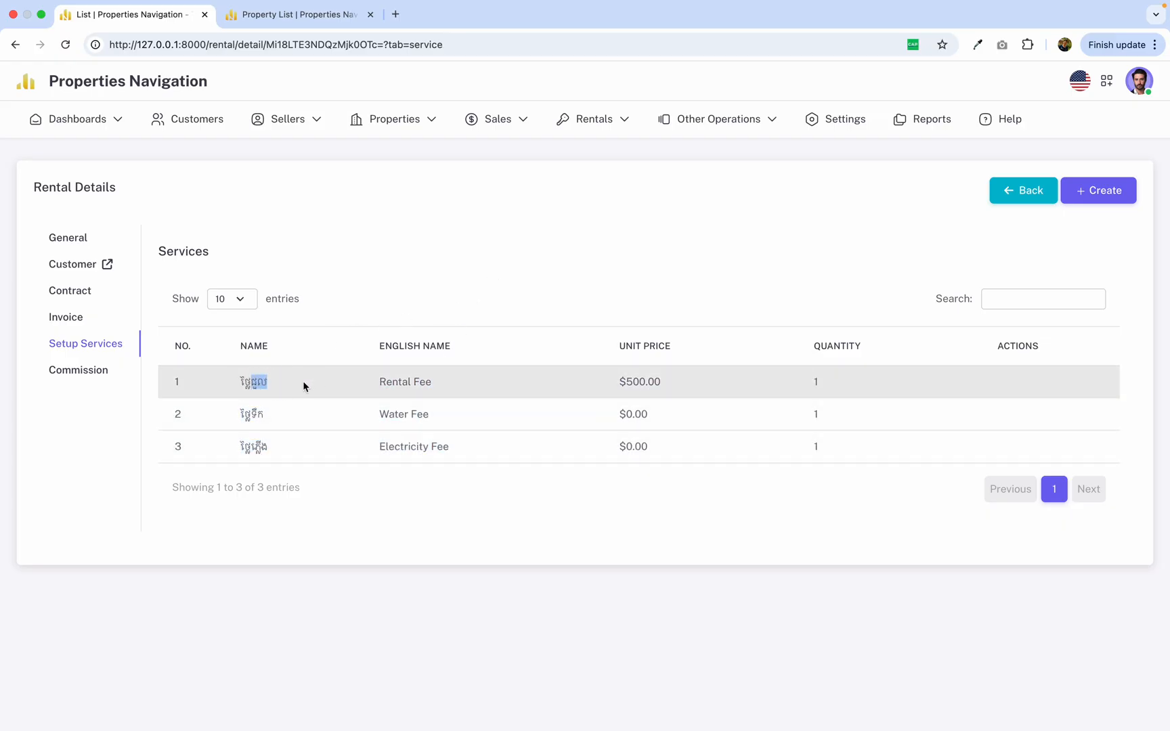
pyautogui.doubleClick(252, 414)
pyautogui.doubleClick(254, 446)
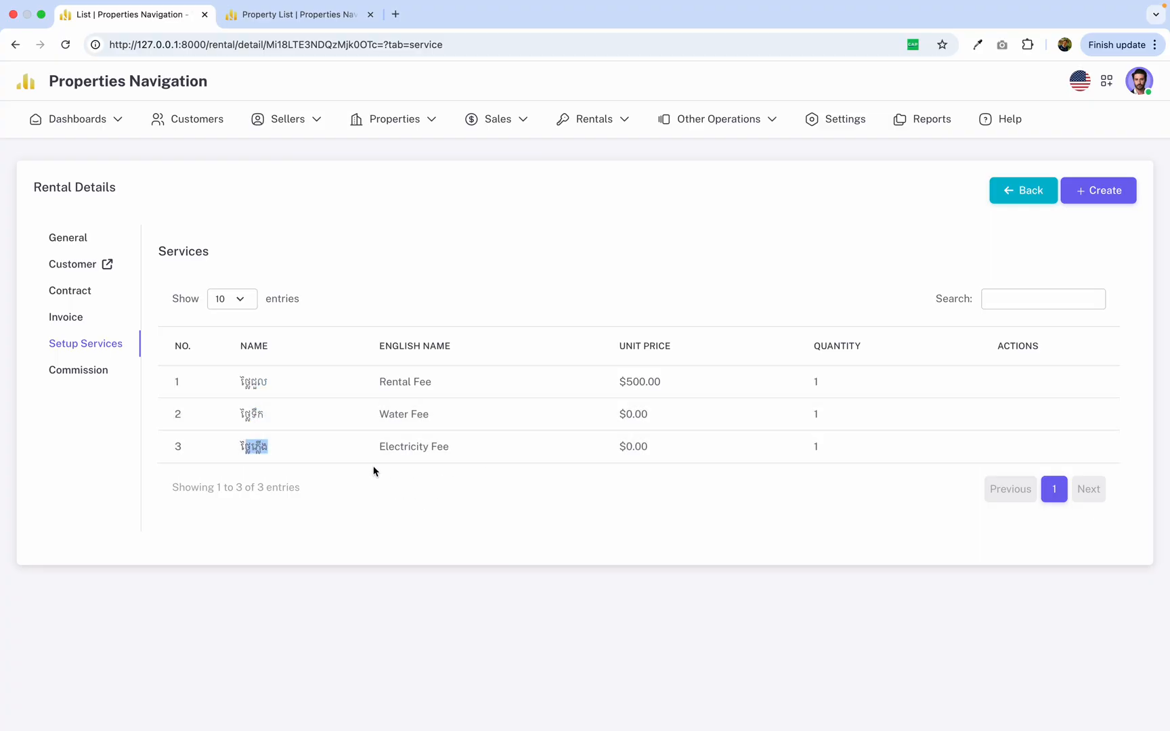
pyautogui.click(474, 273)
# Check which service items can be added to the rental, and close the Add Service form without saving.
pyautogui.click(1103, 195)
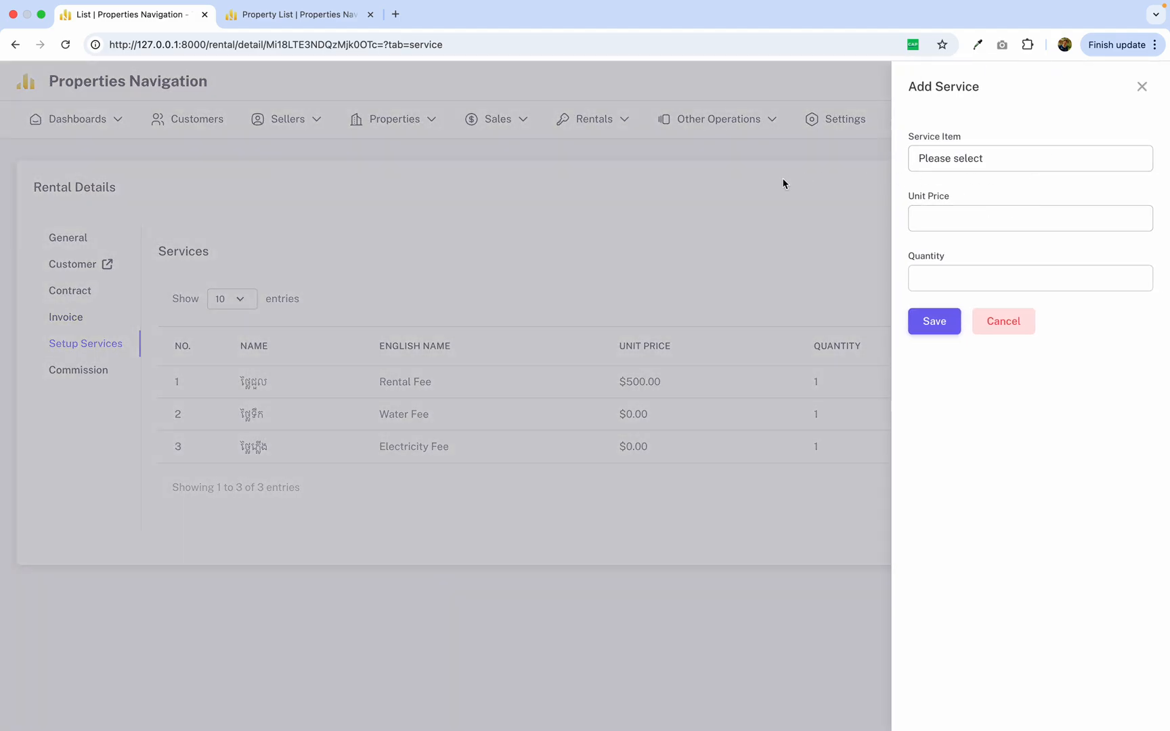
pyautogui.click(977, 149)
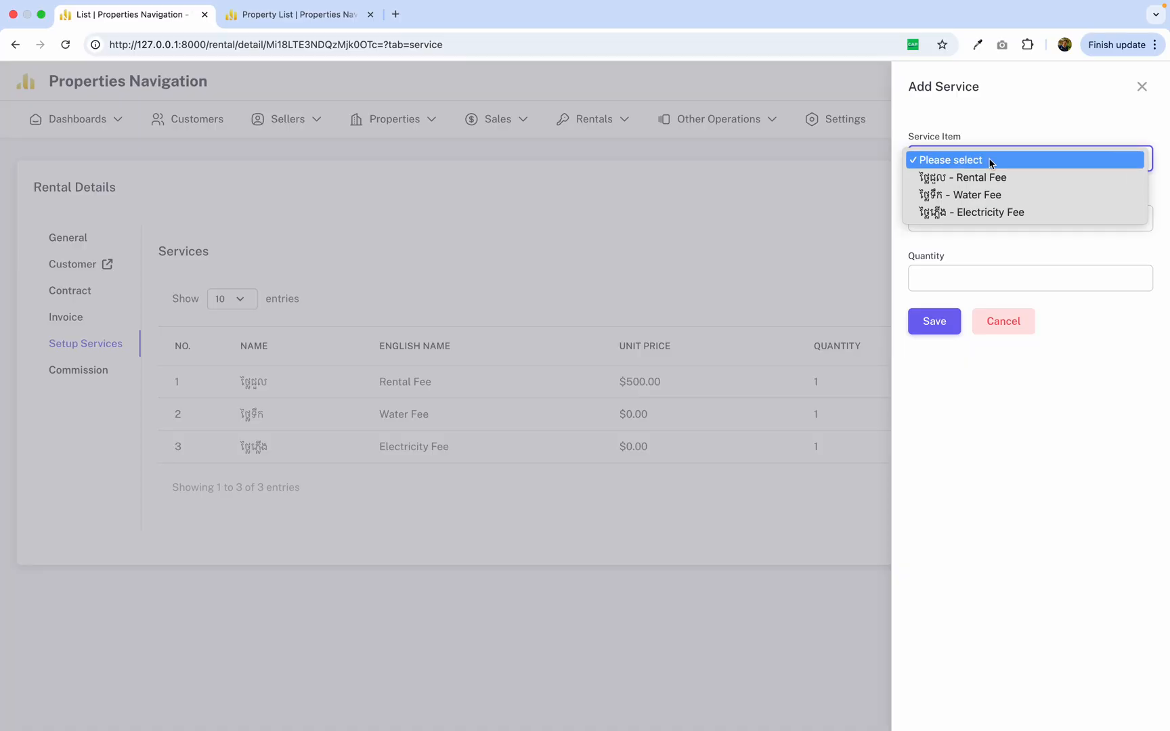
pyautogui.click(818, 218)
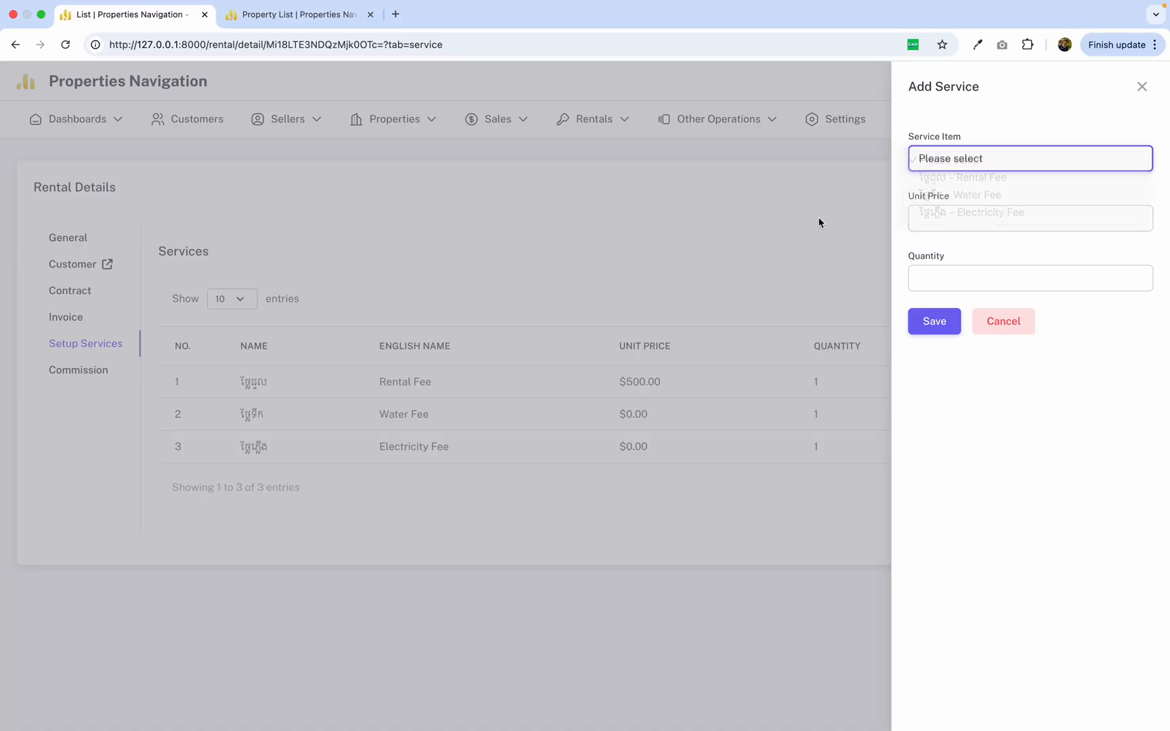
pyautogui.click(833, 217)
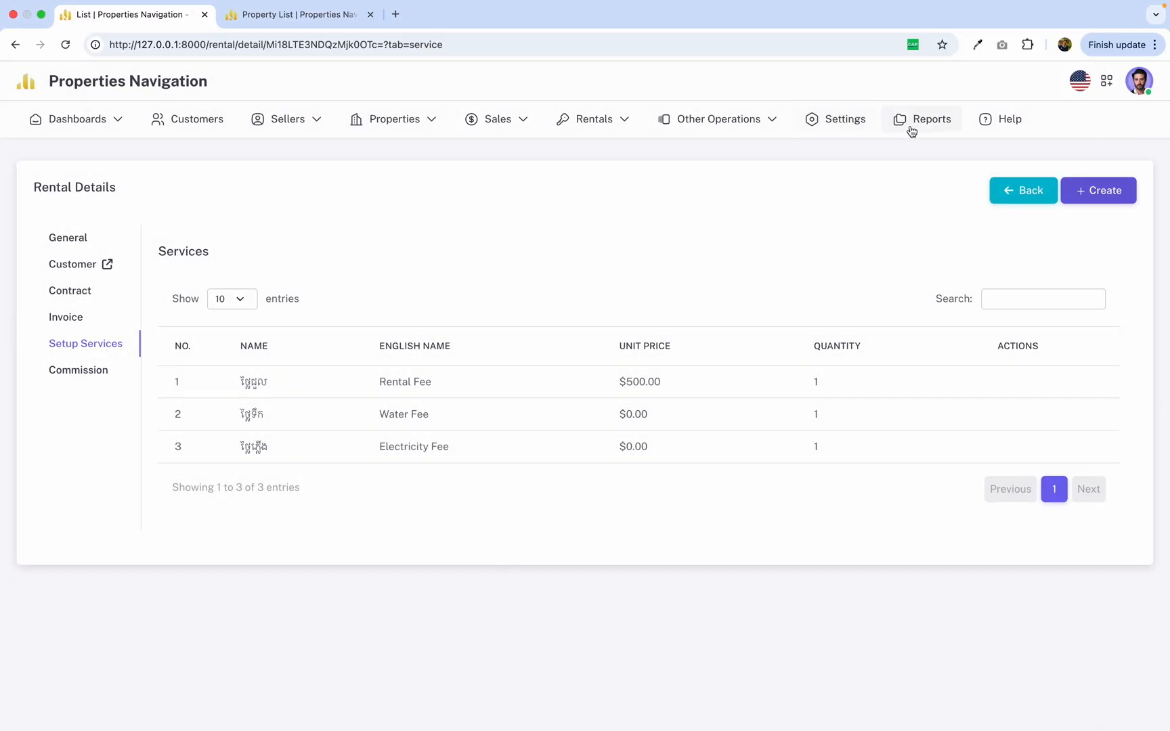
# Open the Rental Service Item list in the system settings and review the existing items.
pyautogui.click(846, 120)
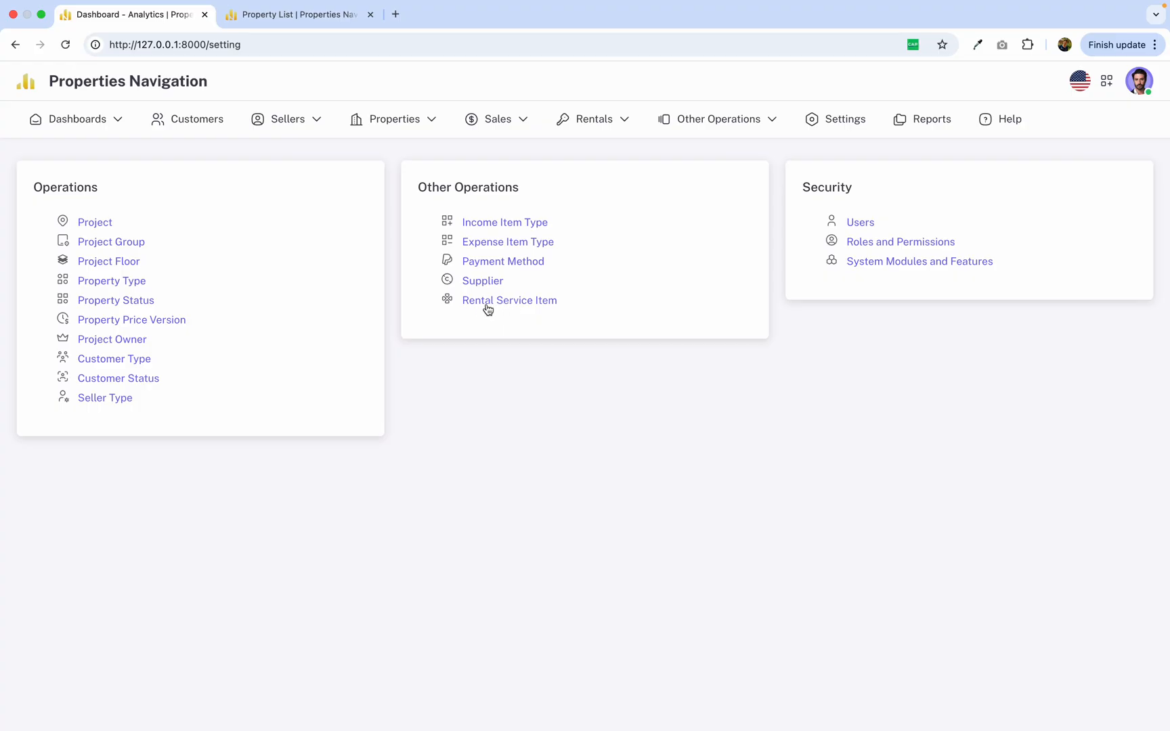
pyautogui.click(519, 304)
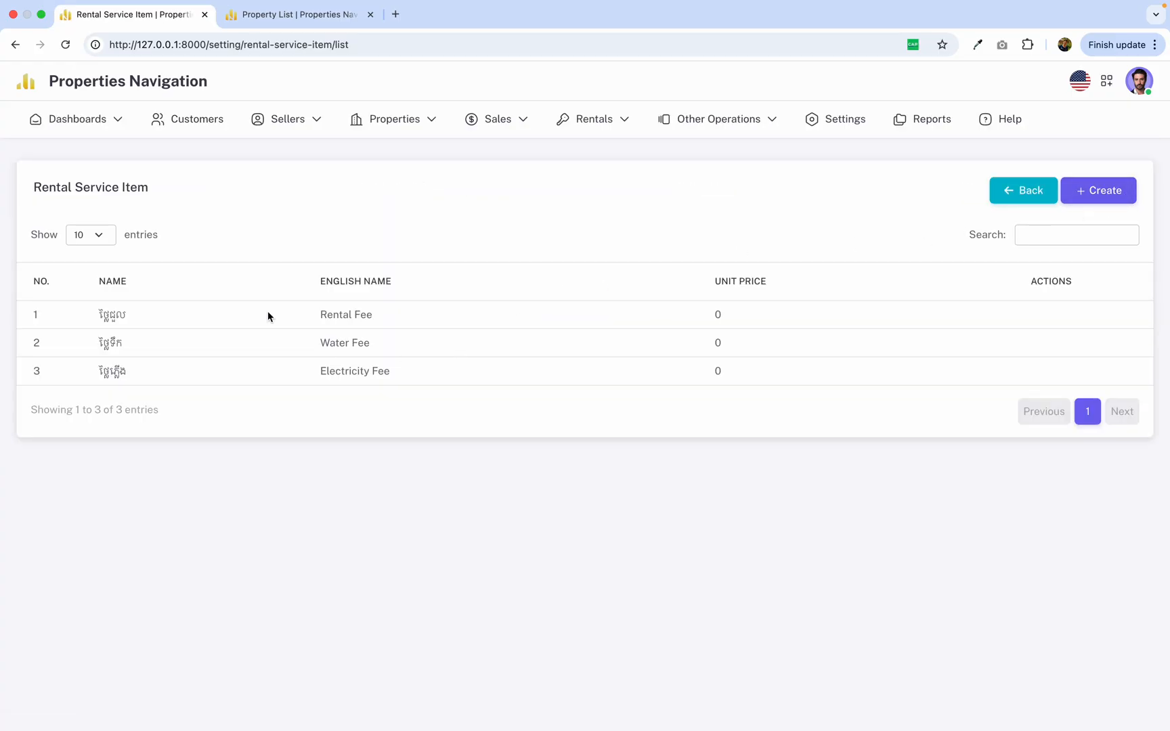
pyautogui.moveTo(100, 314); pyautogui.dragTo(464, 372)
pyautogui.click(639, 446)
# Start a new rental service item and enter ថ្លៃចំឡាន as its name.
pyautogui.click(1104, 192)
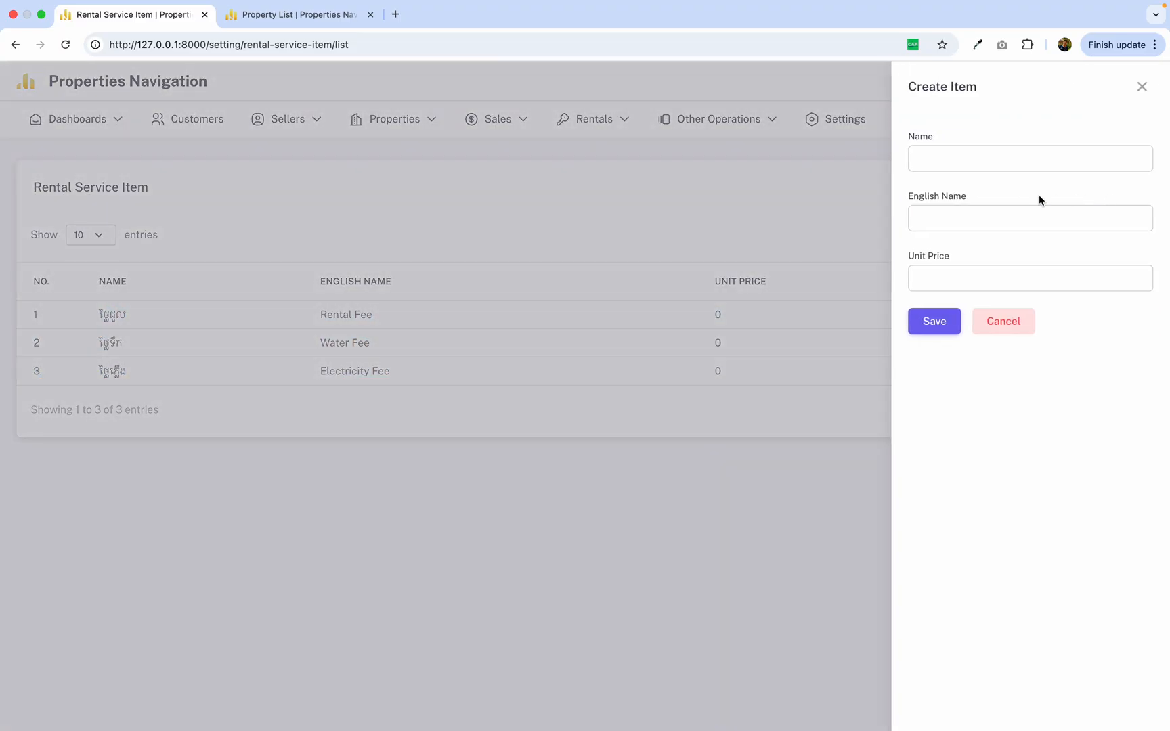
pyautogui.click(978, 166)
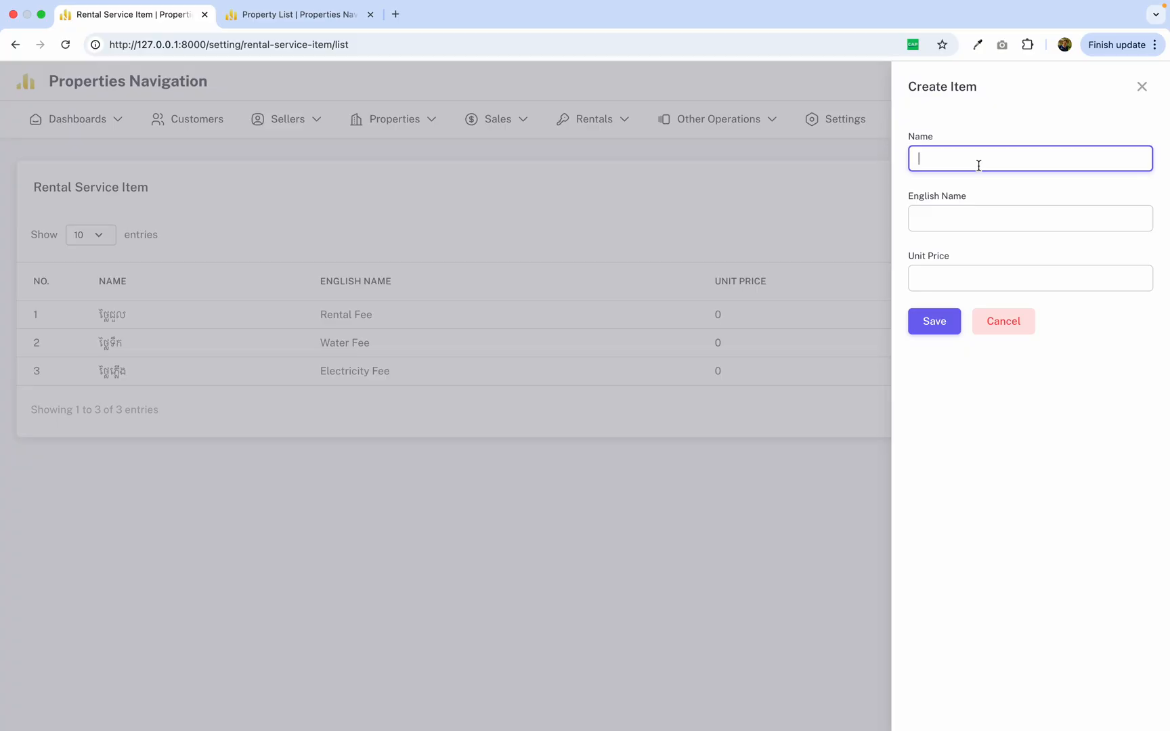
pyautogui.write('ថ្លៃចំណូល')
pyautogui.press('BackSpace')
pyautogui.press('BackSpace')
pyautogui.press('BackSpace')
pyautogui.write('ឡាន')
# Set the new service item's English name to Car Parking.
pyautogui.click(991, 219)
pyautogui.write('ចារ')
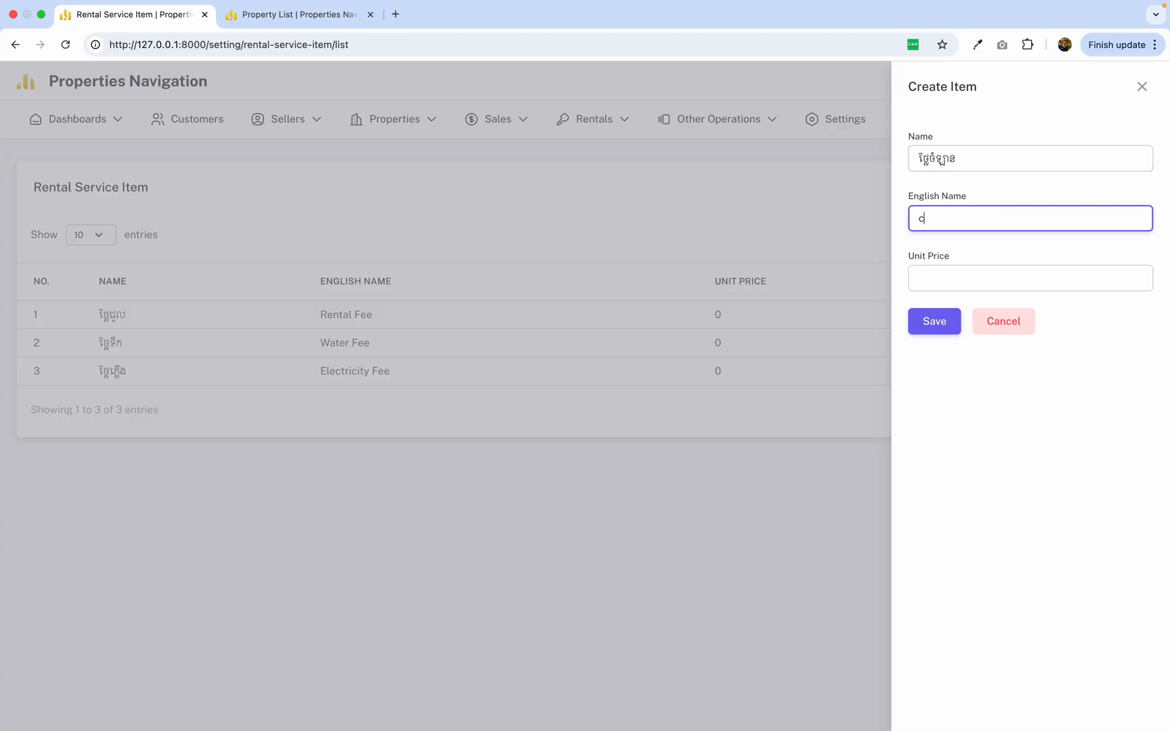
pyautogui.press('BackSpace')
pyautogui.press('BackSpace')
pyautogui.press('BackSpace')
pyautogui.write('Car')
pyautogui.write(' Pak')
pyautogui.write('king')
# Set the Car Parking item's unit price to 45 and save the item.
pyautogui.click(987, 281)
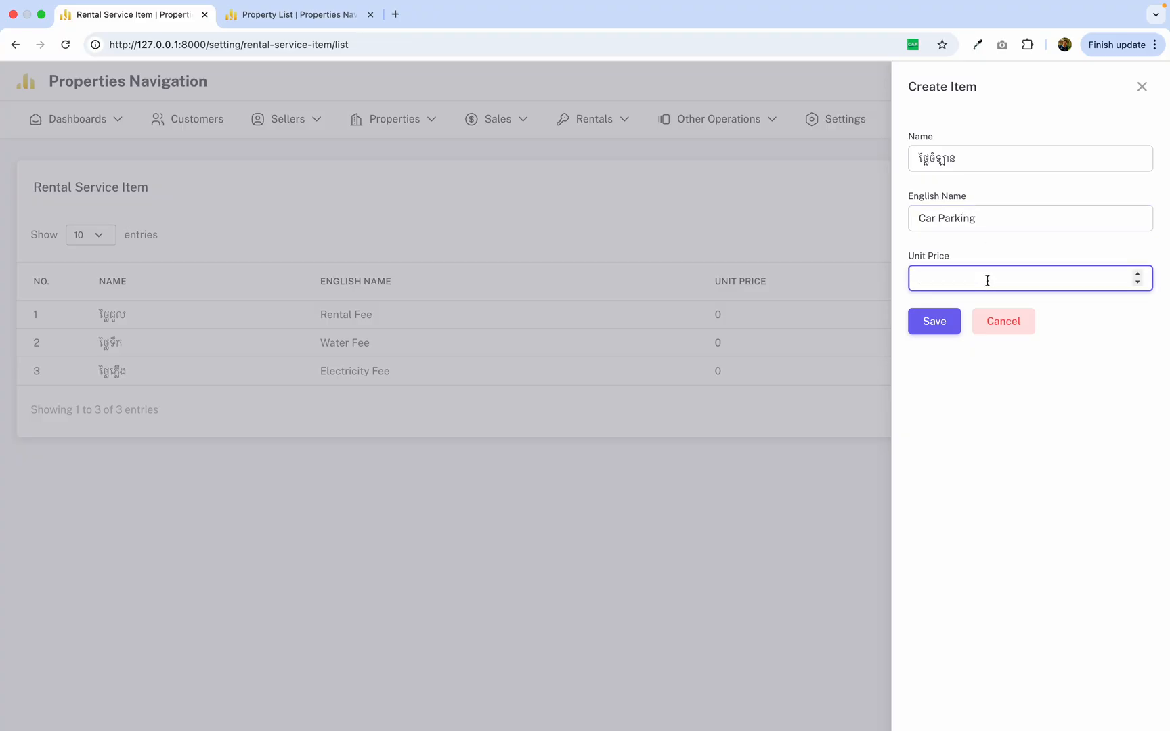
pyautogui.write('៤')
pyautogui.press('BackSpace')
pyautogui.write('45')
pyautogui.click(942, 326)
# Start another rental service item and enter អ៊ីនធើណេត as its name.
pyautogui.click(1089, 188)
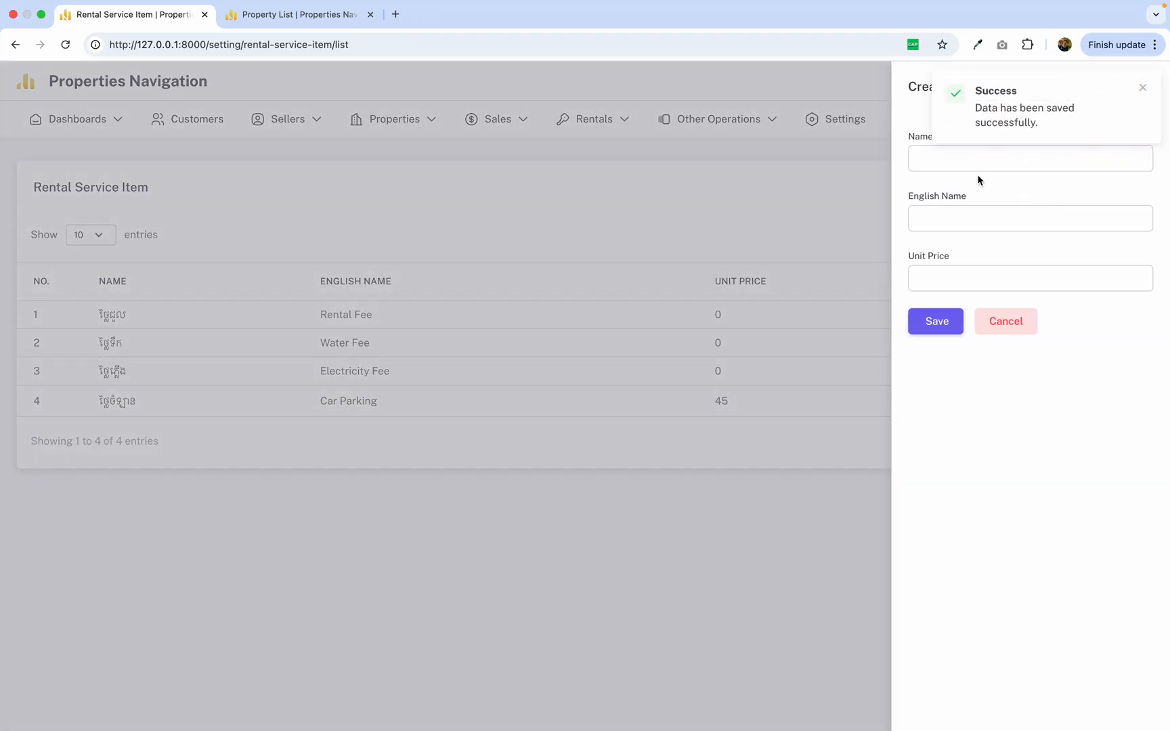
pyautogui.click(968, 160)
pyautogui.write('ថ')
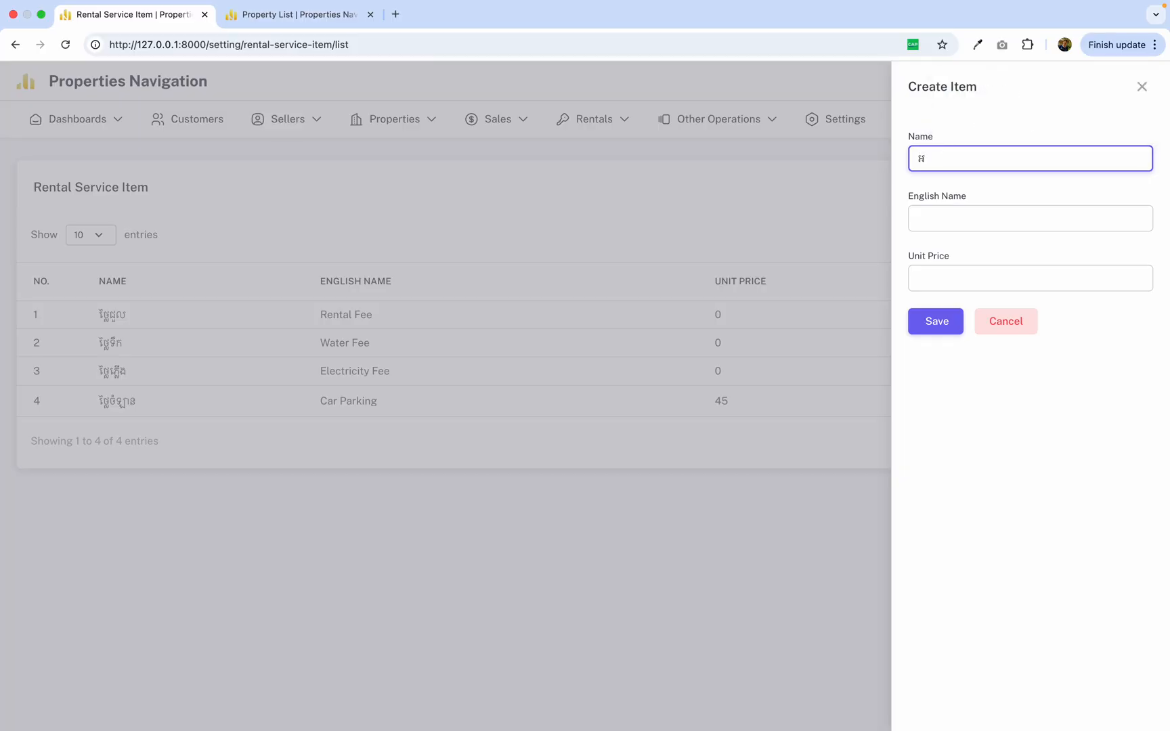
pyautogui.write('នធើណេត')
# Set the second item's English name to Internet and its unit price to 15, and save it.
pyautogui.click(969, 214)
pyautogui.write('Inter')
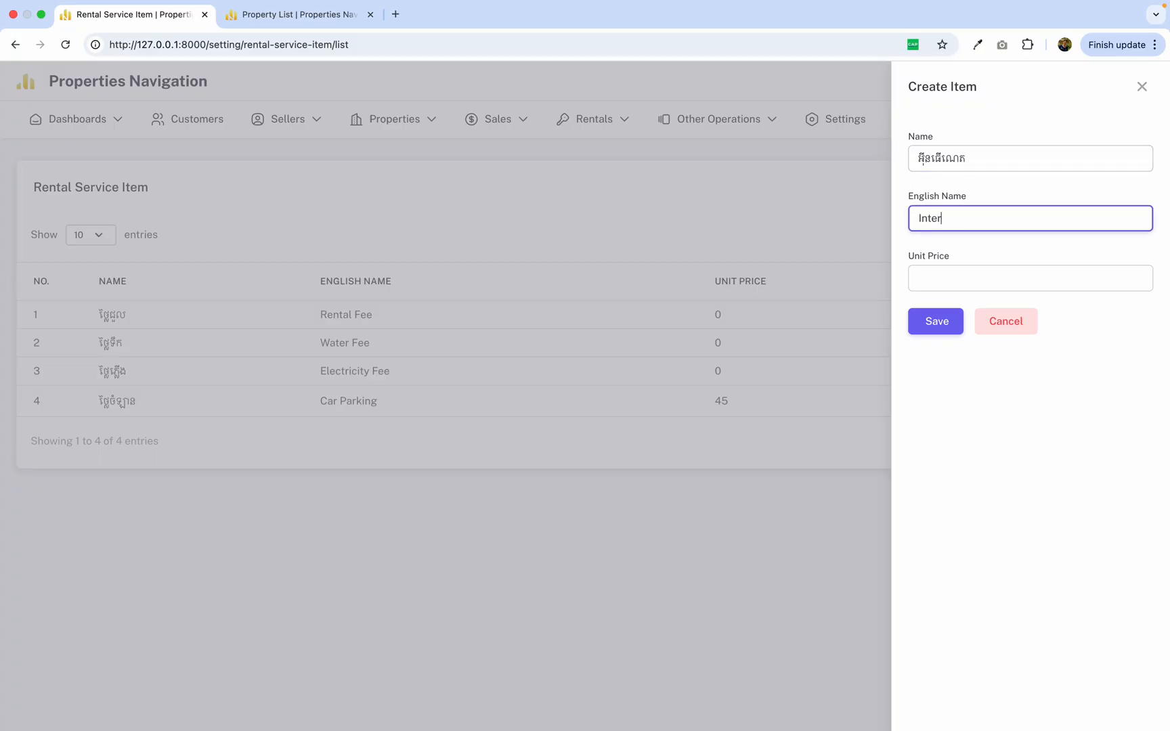
pyautogui.write('net')
pyautogui.click(955, 283)
pyautogui.write('1')
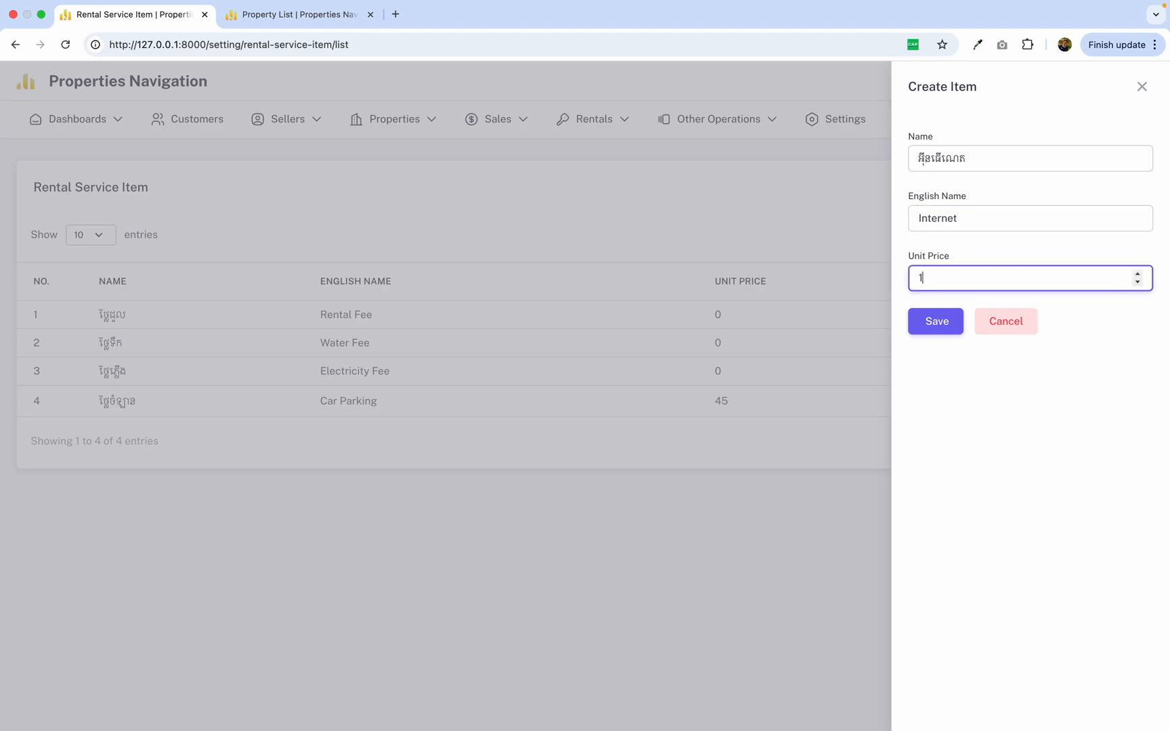
pyautogui.write('5')
pyautogui.click(932, 323)
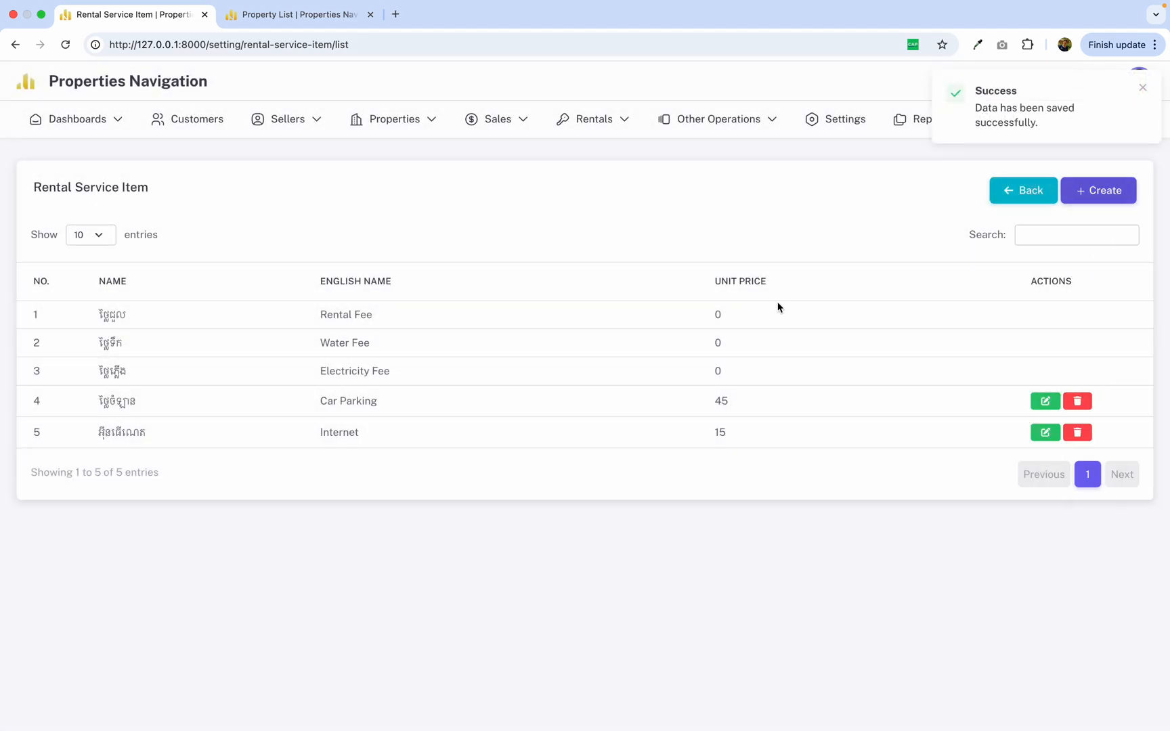
# Open the details of the checked-in rental for property 2002 and go to its service setup.
pyautogui.moveTo(594, 121)
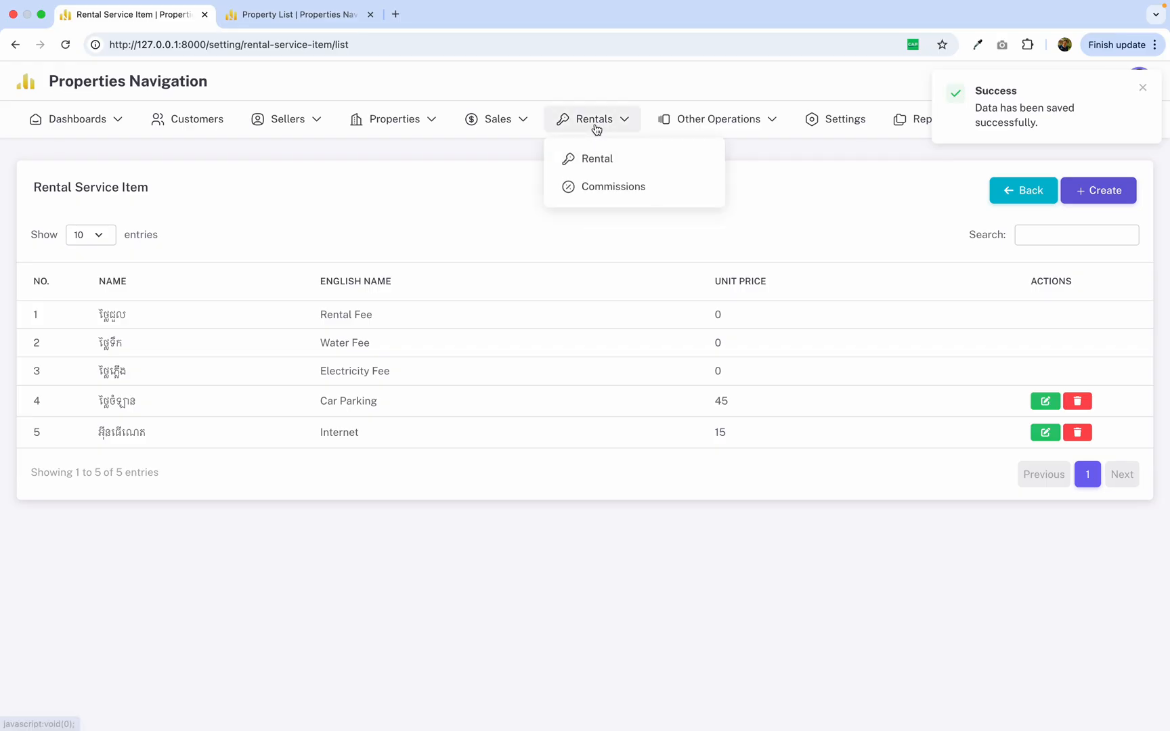
pyautogui.click(605, 158)
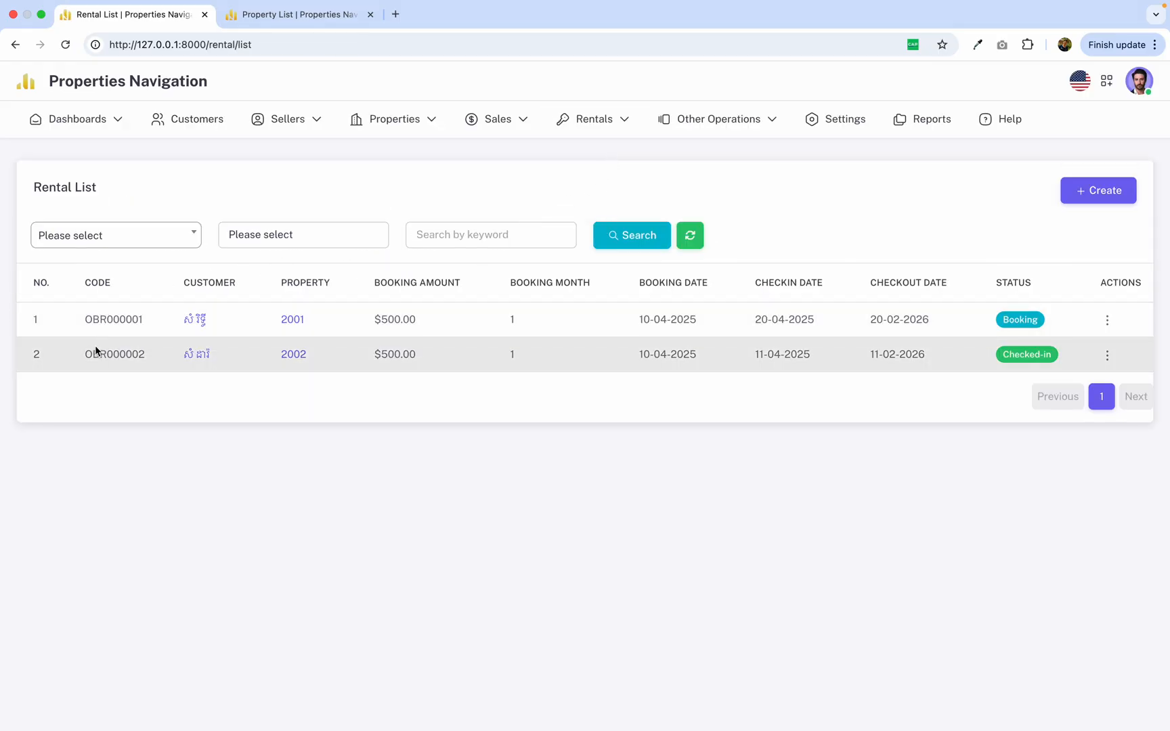
pyautogui.moveTo(75, 356); pyautogui.dragTo(804, 373)
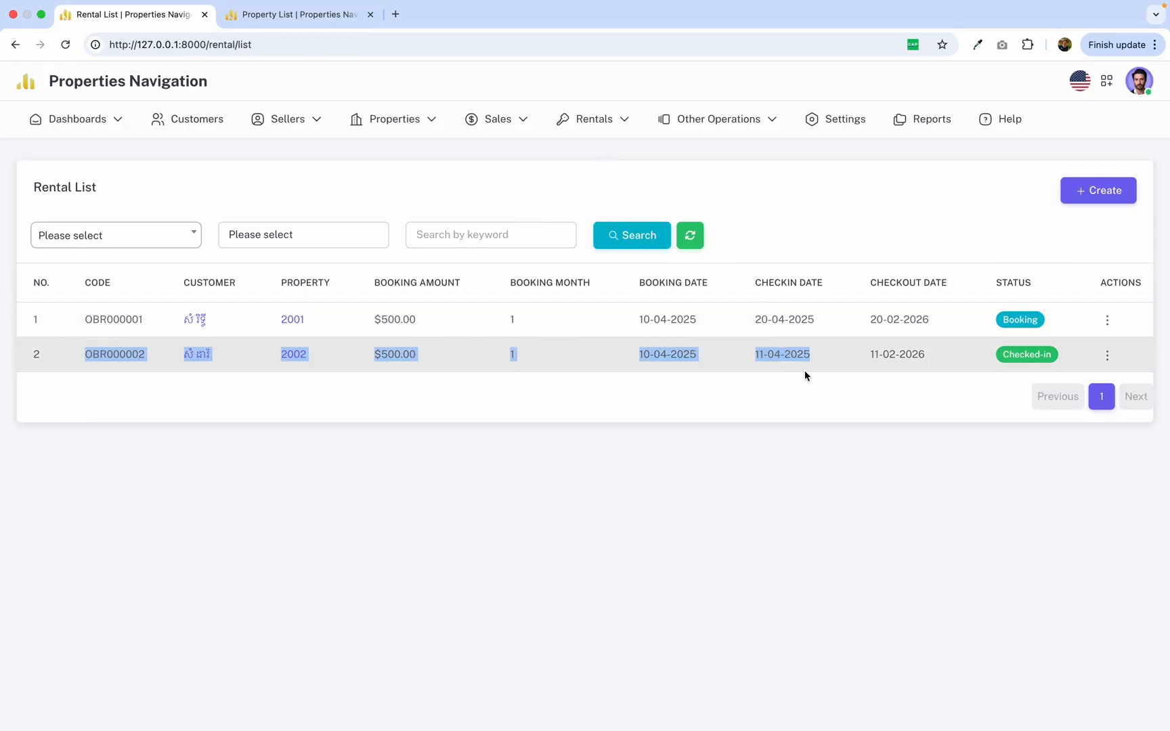
pyautogui.click(1107, 355)
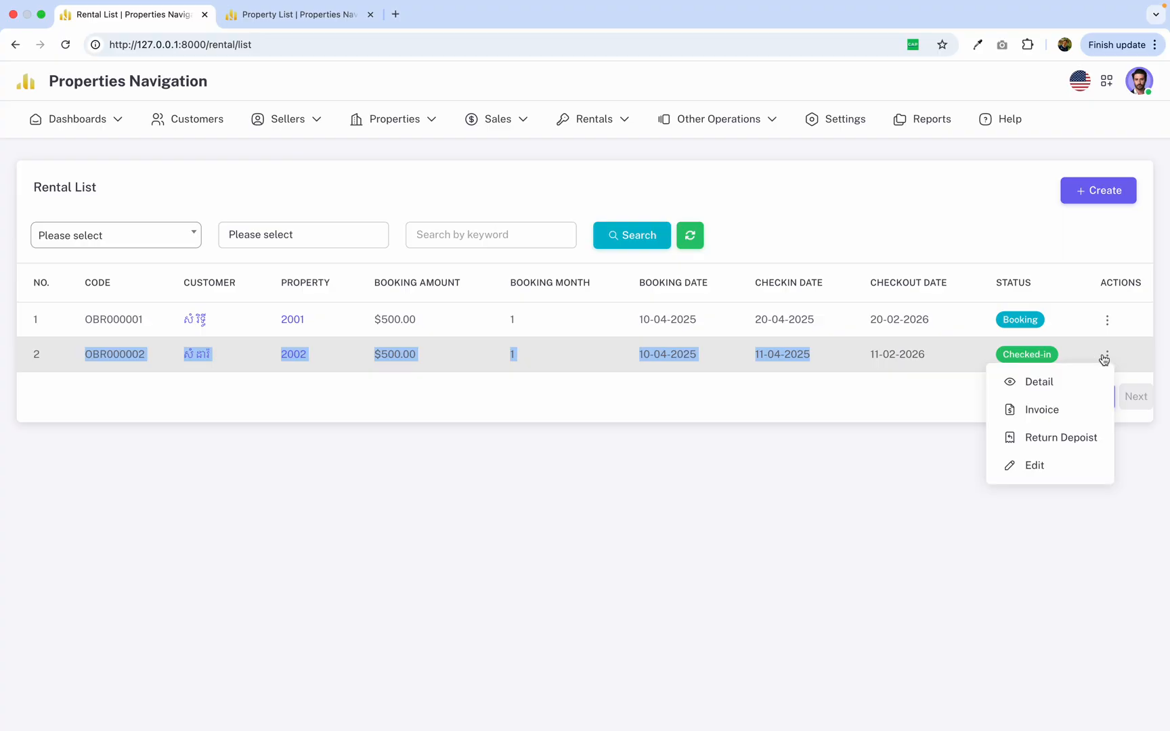
pyautogui.click(1073, 382)
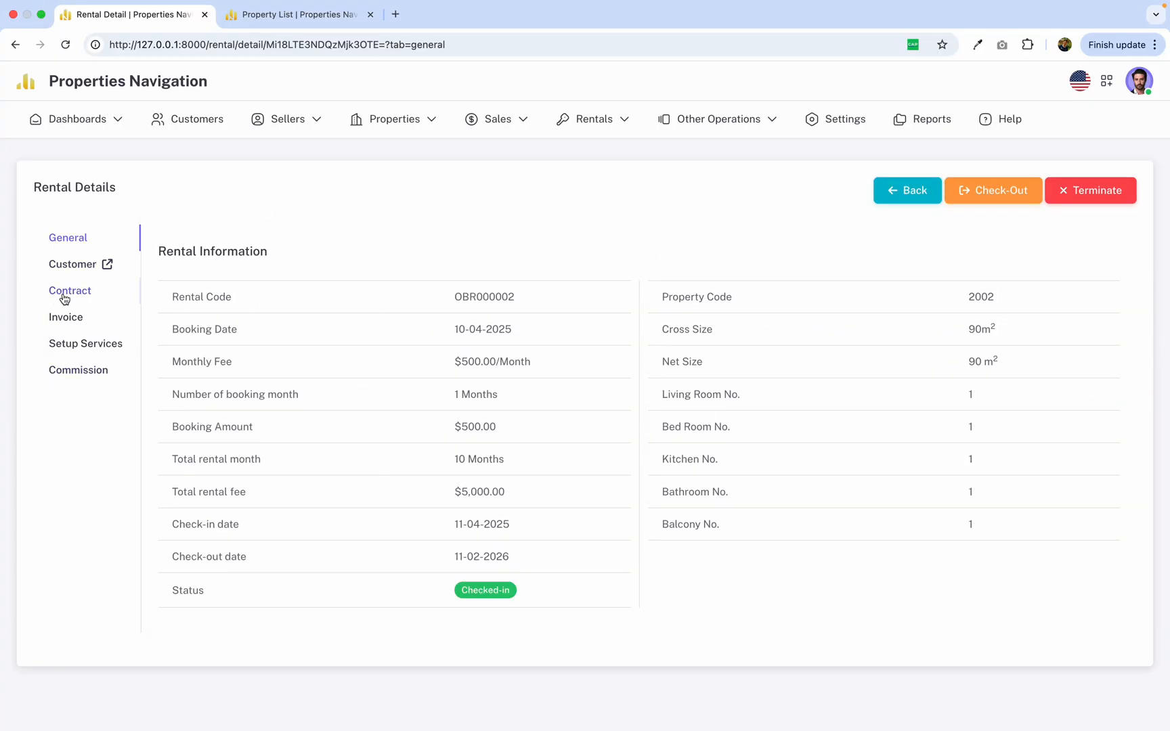
pyautogui.click(80, 346)
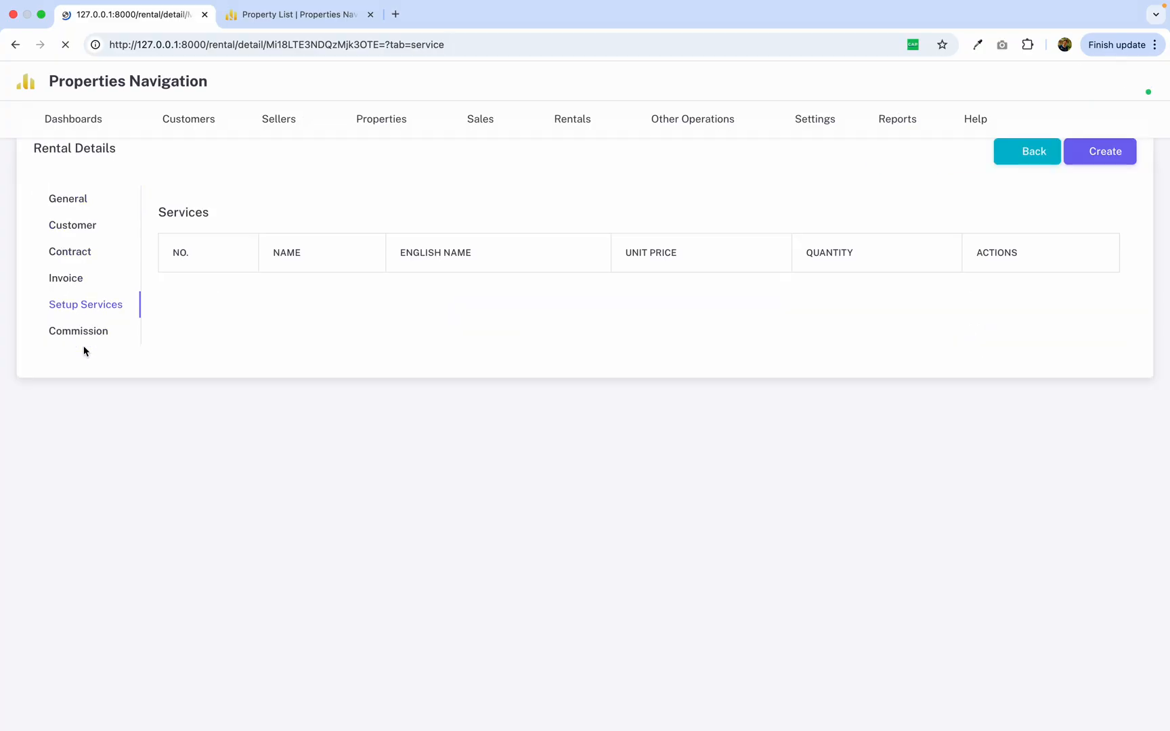
# Add the Car Parking service to the rental with a unit price of 45 and a quantity of 1, and save it.
pyautogui.click(1108, 190)
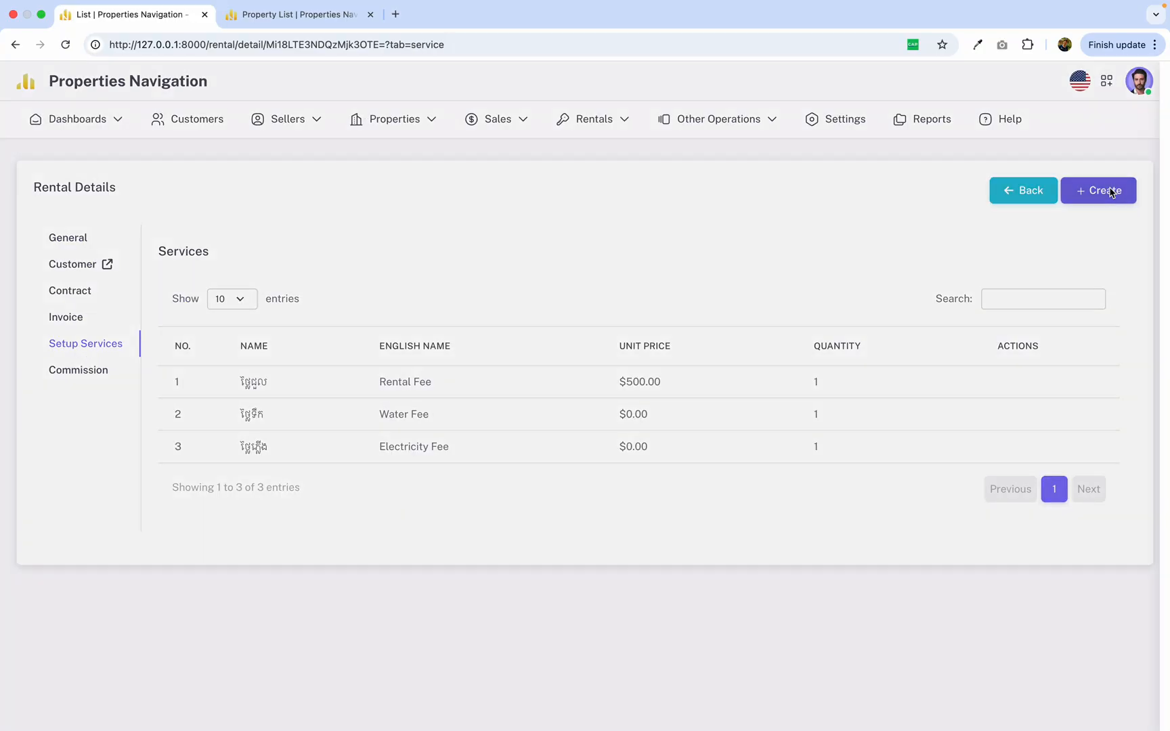
pyautogui.click(964, 168)
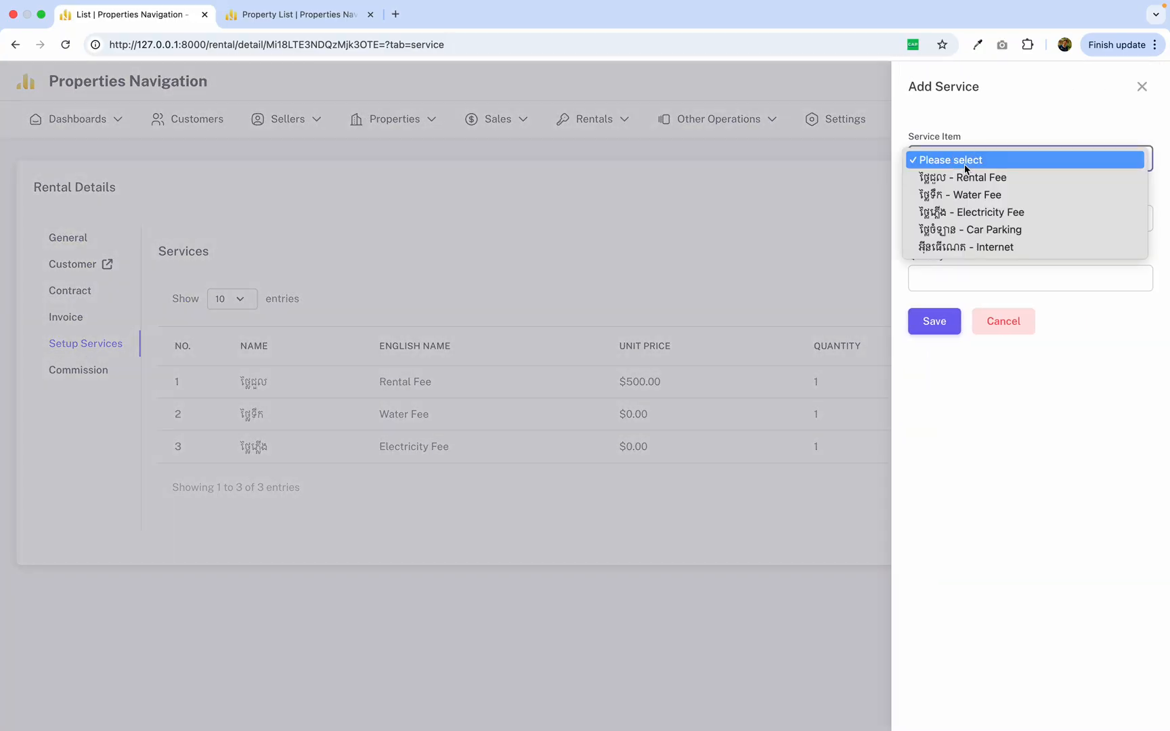
pyautogui.click(960, 230)
pyautogui.click(972, 209)
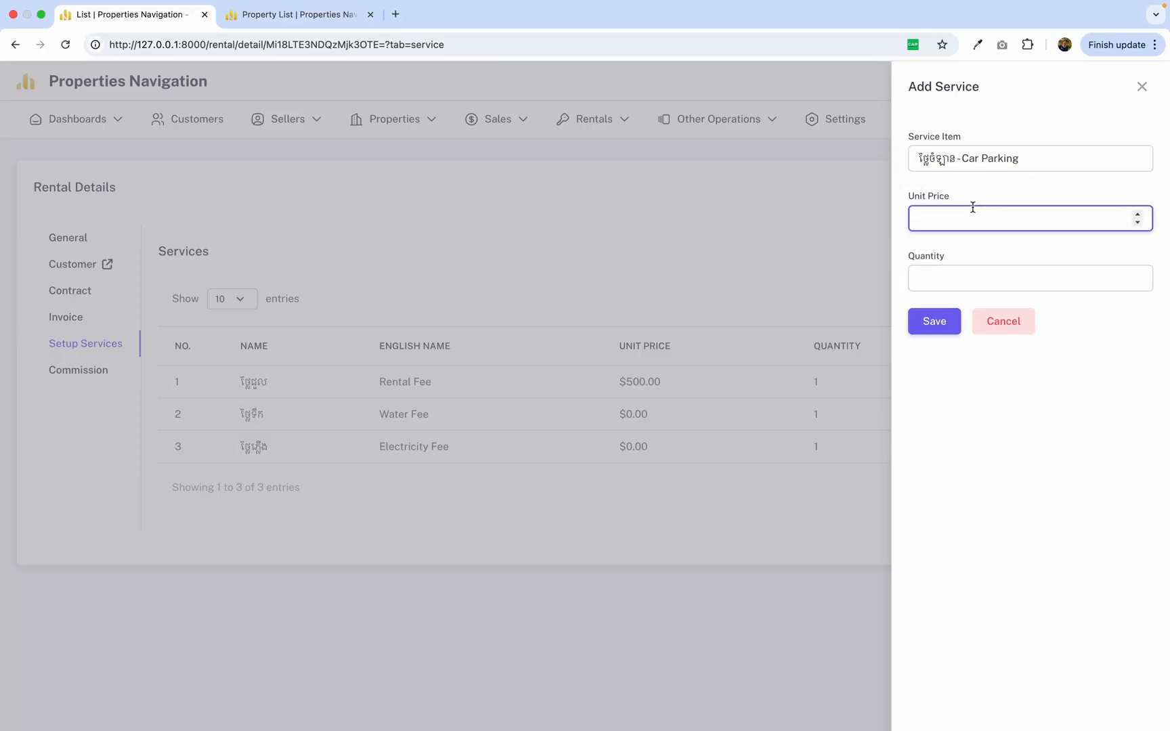
pyautogui.write('45')
pyautogui.click(961, 278)
pyautogui.write('1')
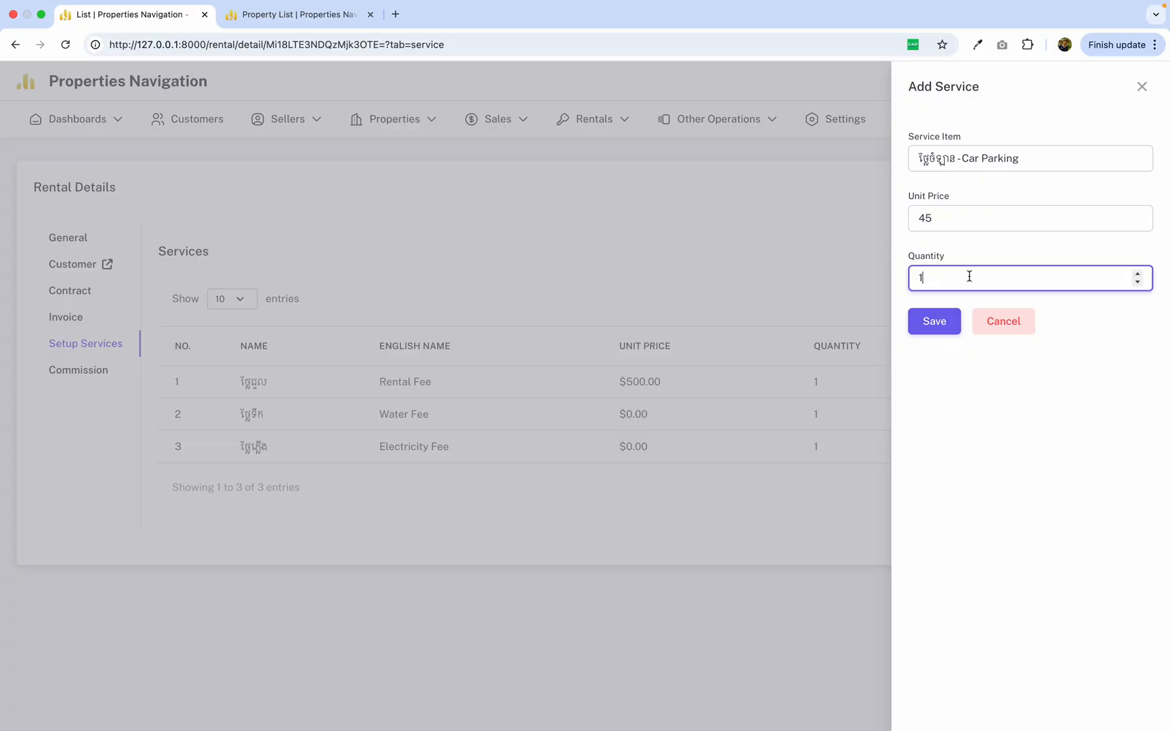
pyautogui.click(941, 323)
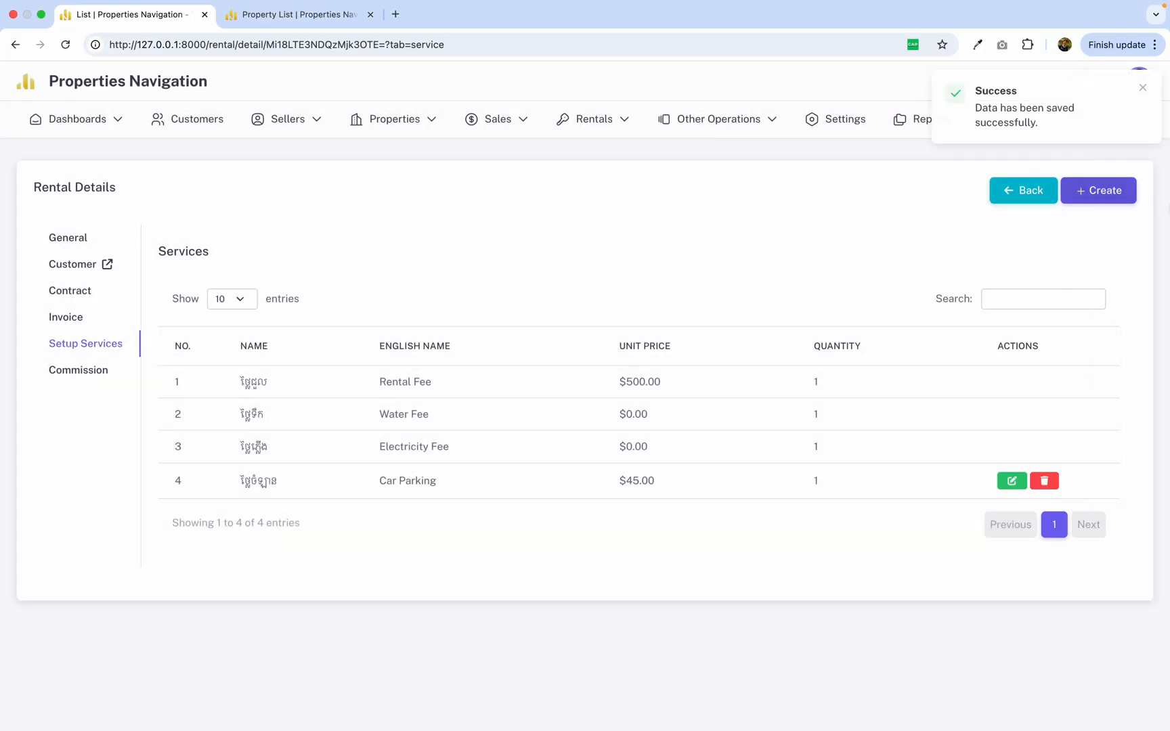
# Add the Internet service to the rental with a unit price of 15 and a quantity of 1, and save it.
pyautogui.click(1110, 192)
pyautogui.click(922, 161)
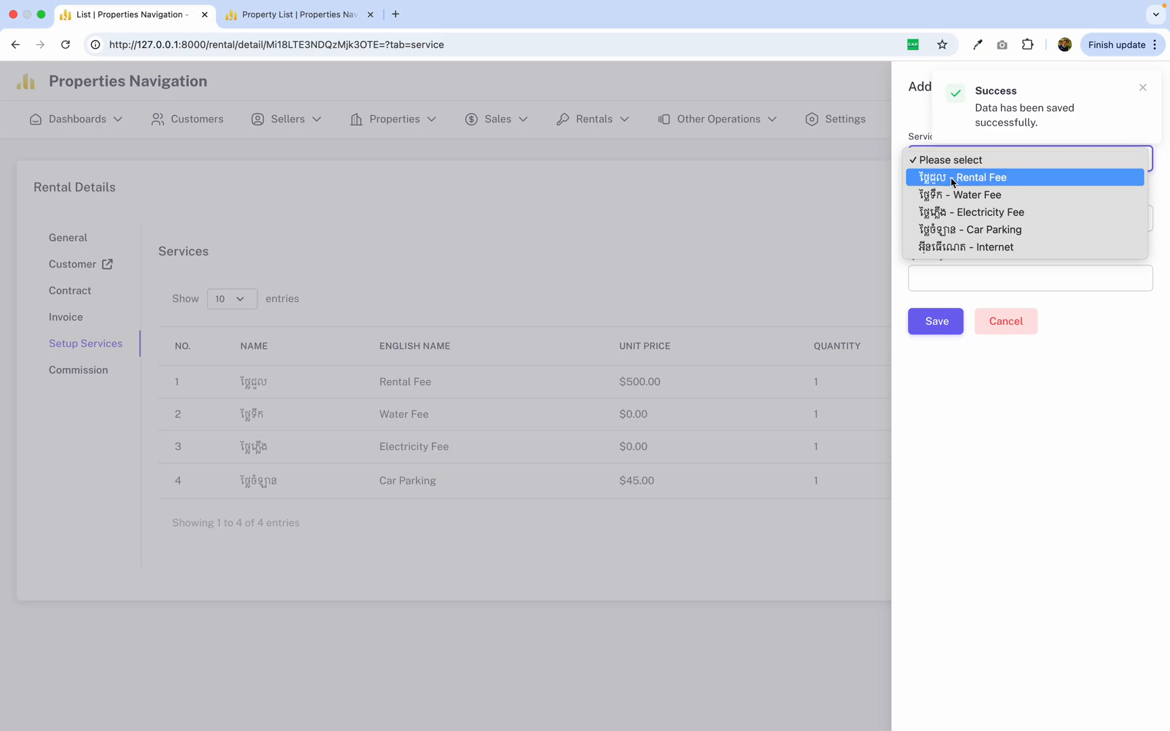
pyautogui.click(956, 251)
pyautogui.click(967, 219)
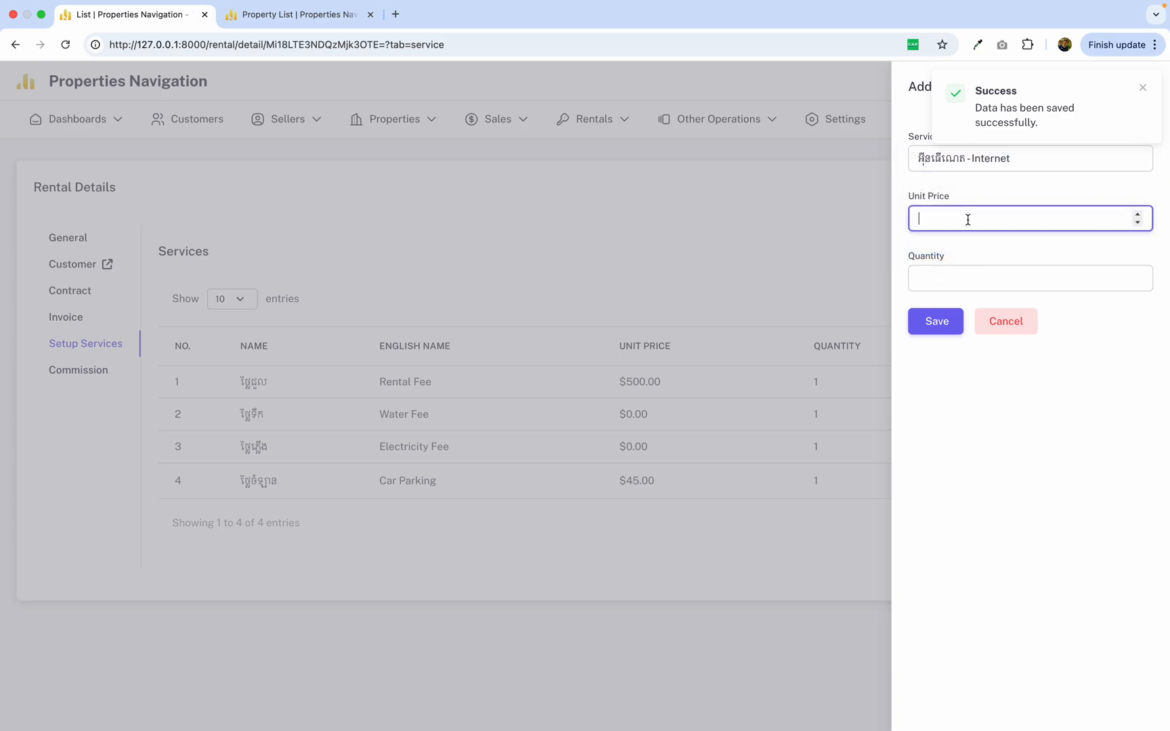
pyautogui.write('1')
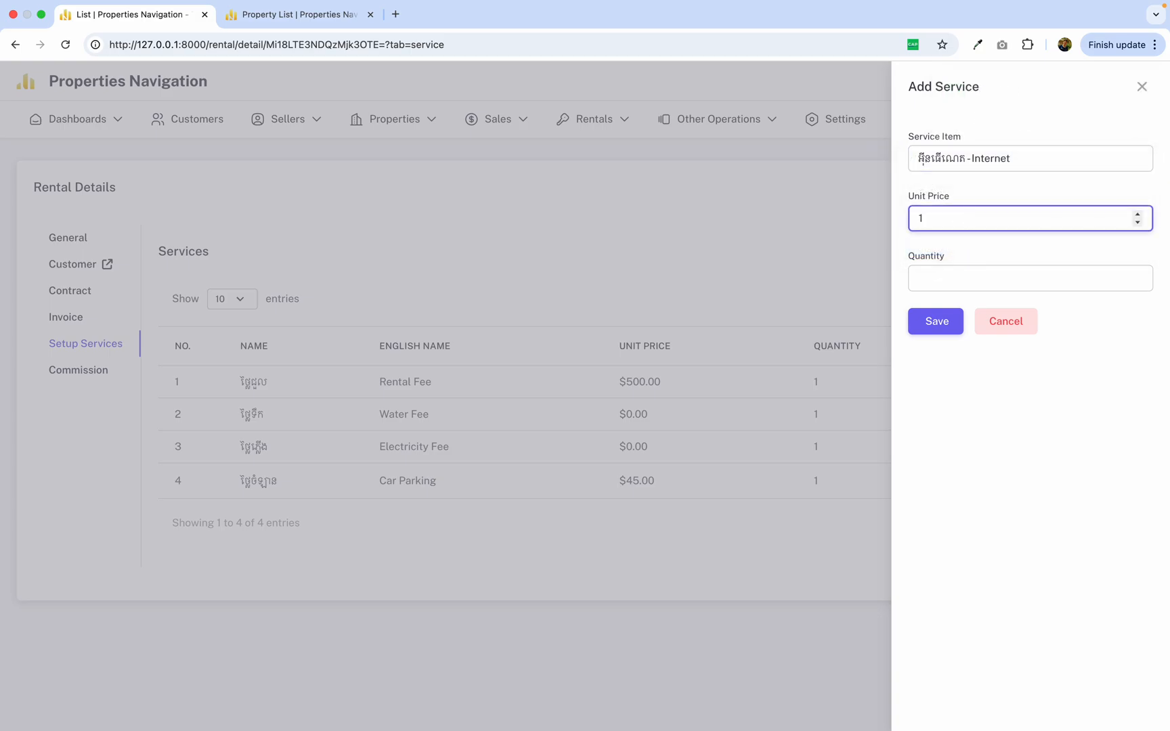
pyautogui.write('5')
pyautogui.click(954, 285)
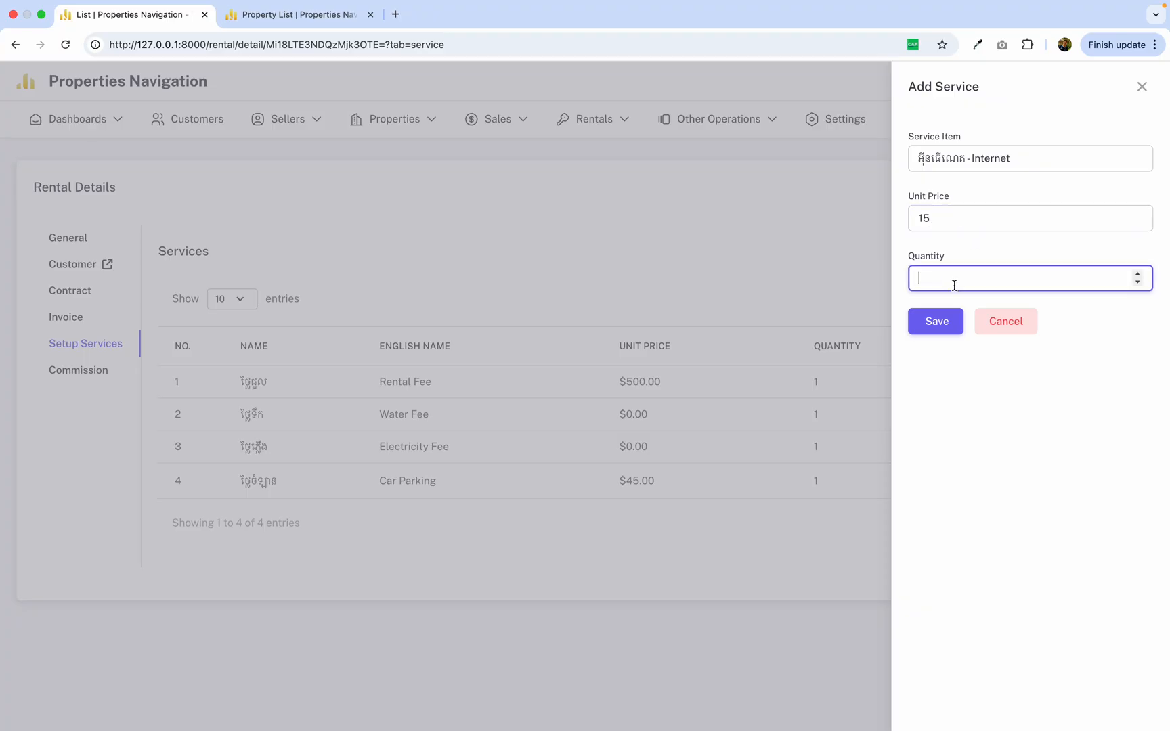
pyautogui.write('1')
pyautogui.click(935, 322)
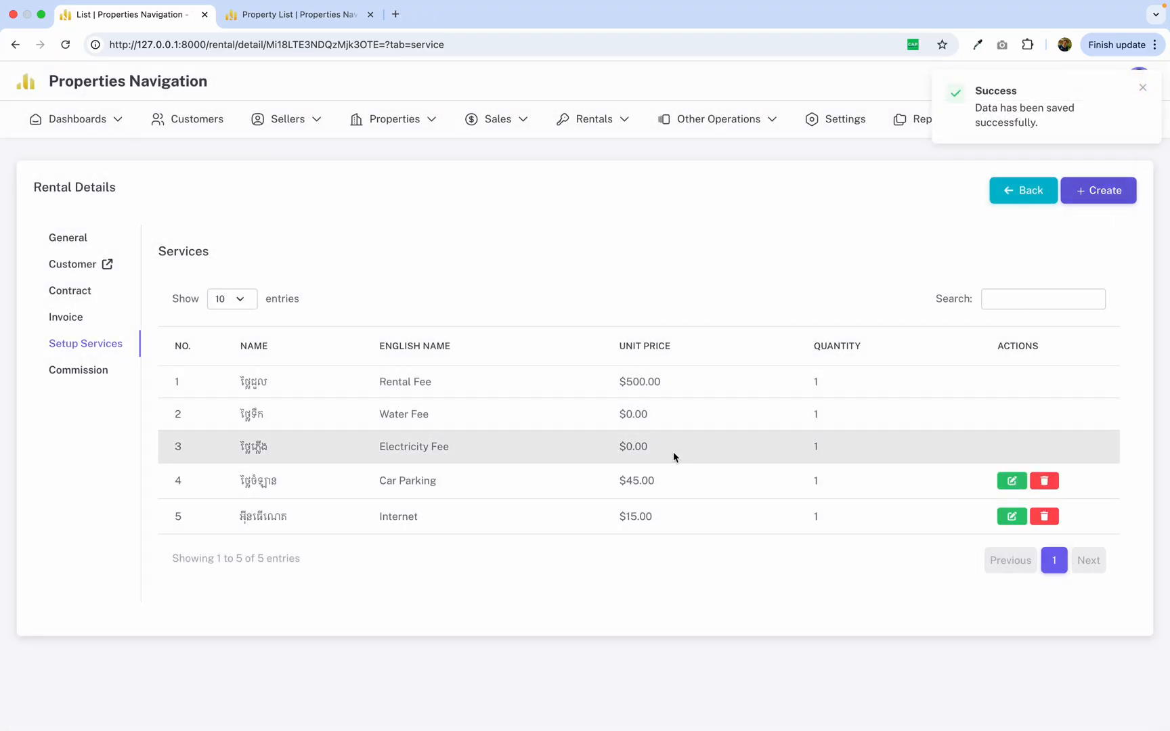
pyautogui.moveTo(509, 501); pyautogui.dragTo(721, 570)
pyautogui.click(478, 264)
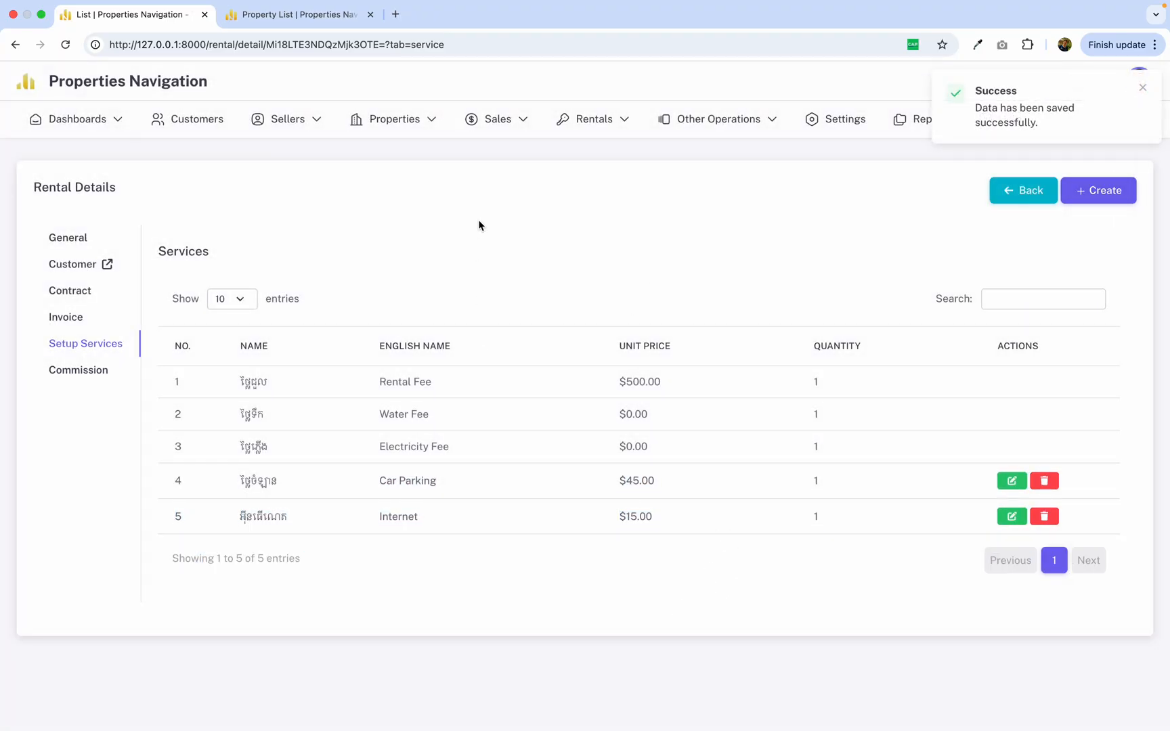
# Go to the rental's invoices and start creating a new rental invoice.
pyautogui.click(74, 323)
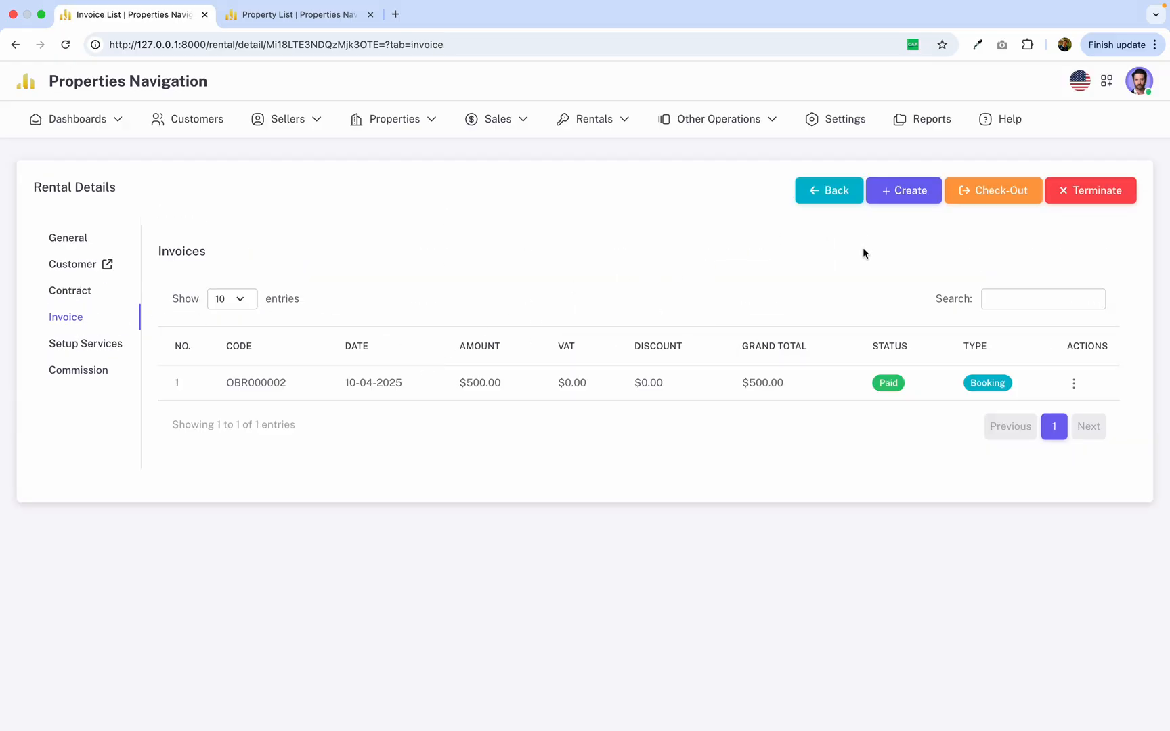
pyautogui.click(905, 203)
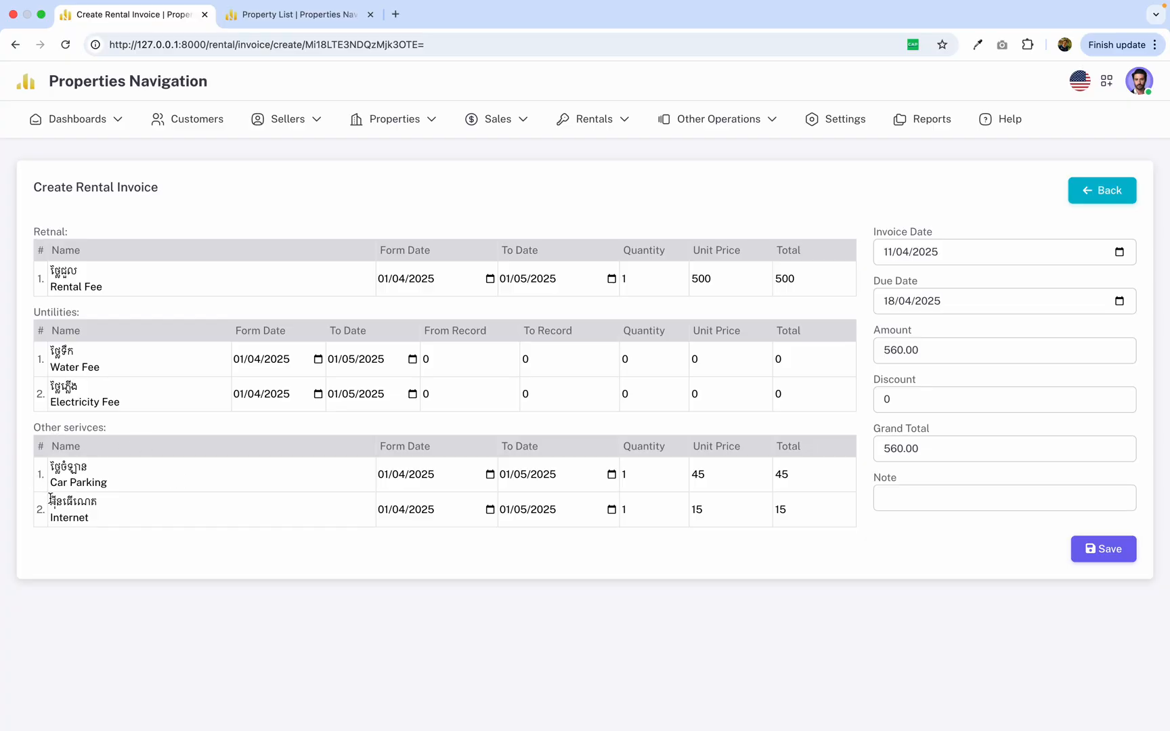
pyautogui.moveTo(50, 467); pyautogui.dragTo(126, 482)
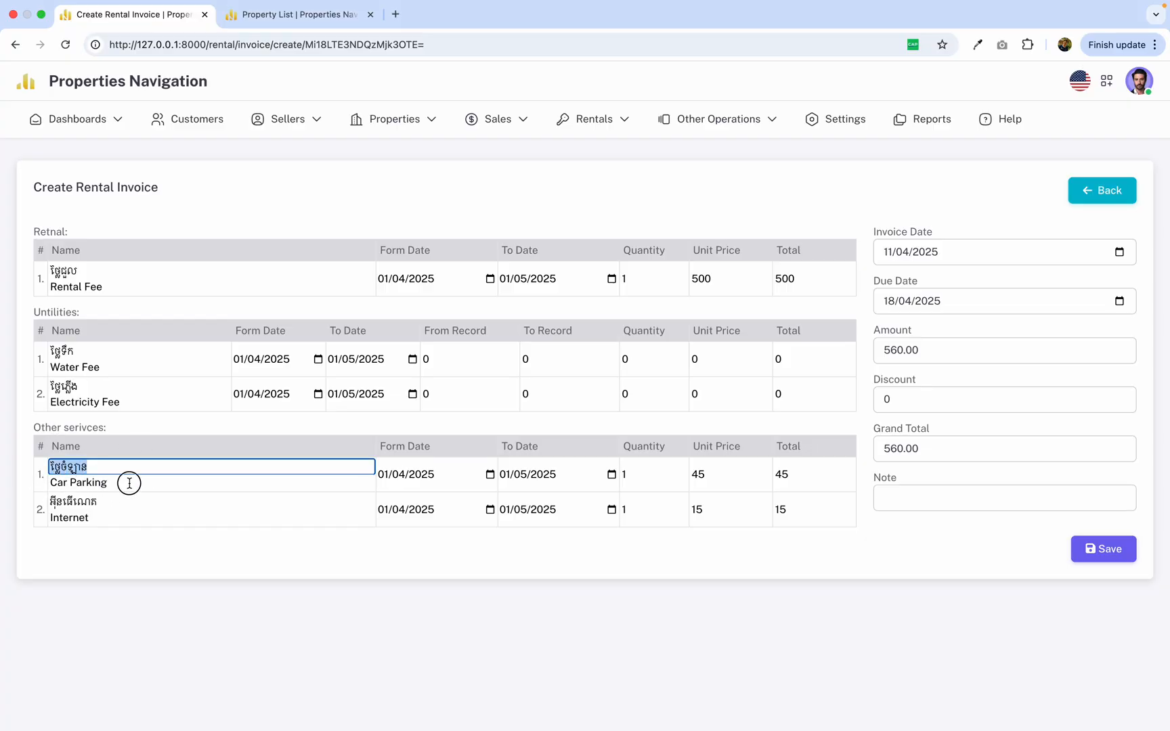
pyautogui.click(136, 482)
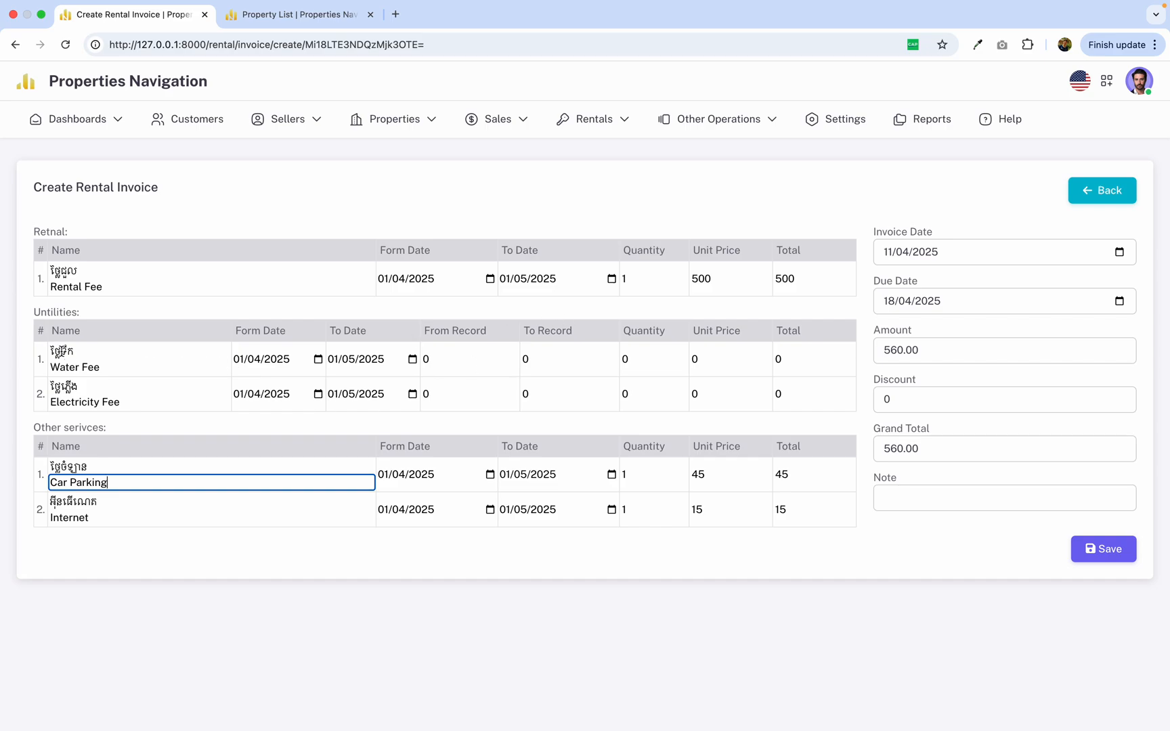
# Set the quantities of the Water Fee and Electricity Fee lines to 1 in the invoice.
pyautogui.click(440, 358)
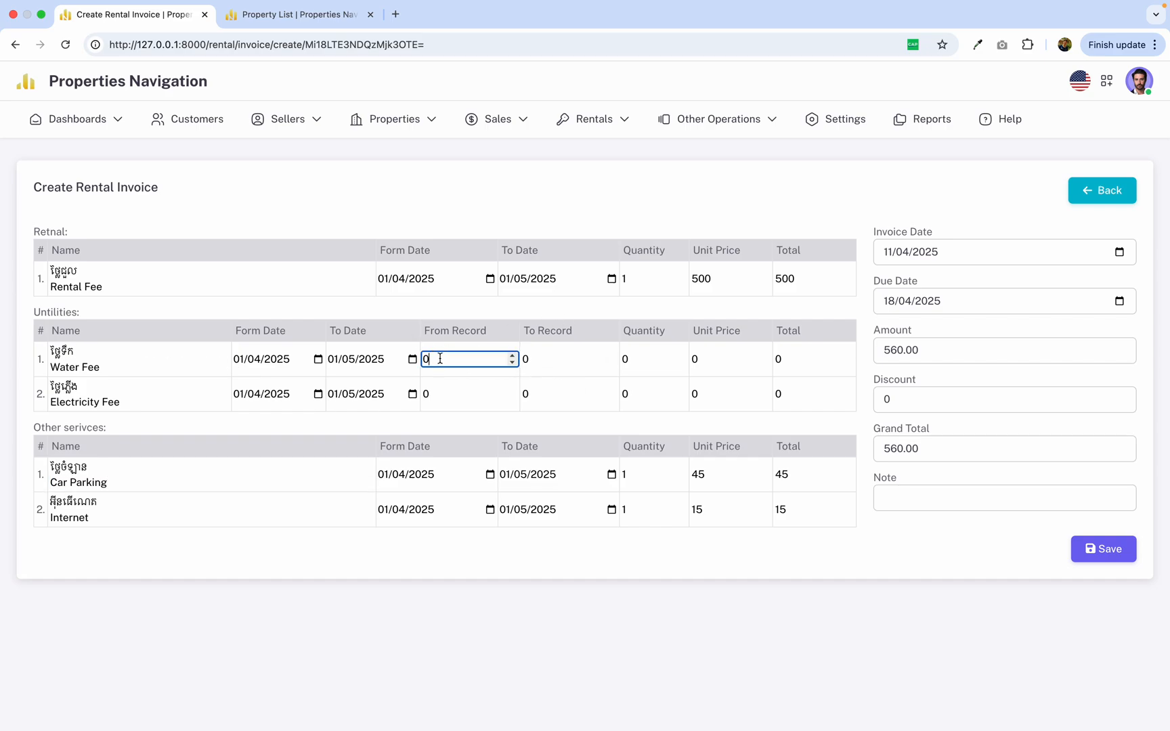
pyautogui.click(805, 359)
pyautogui.click(651, 353)
pyautogui.moveTo(624, 337); pyautogui.dragTo(635, 388)
pyautogui.click(635, 347)
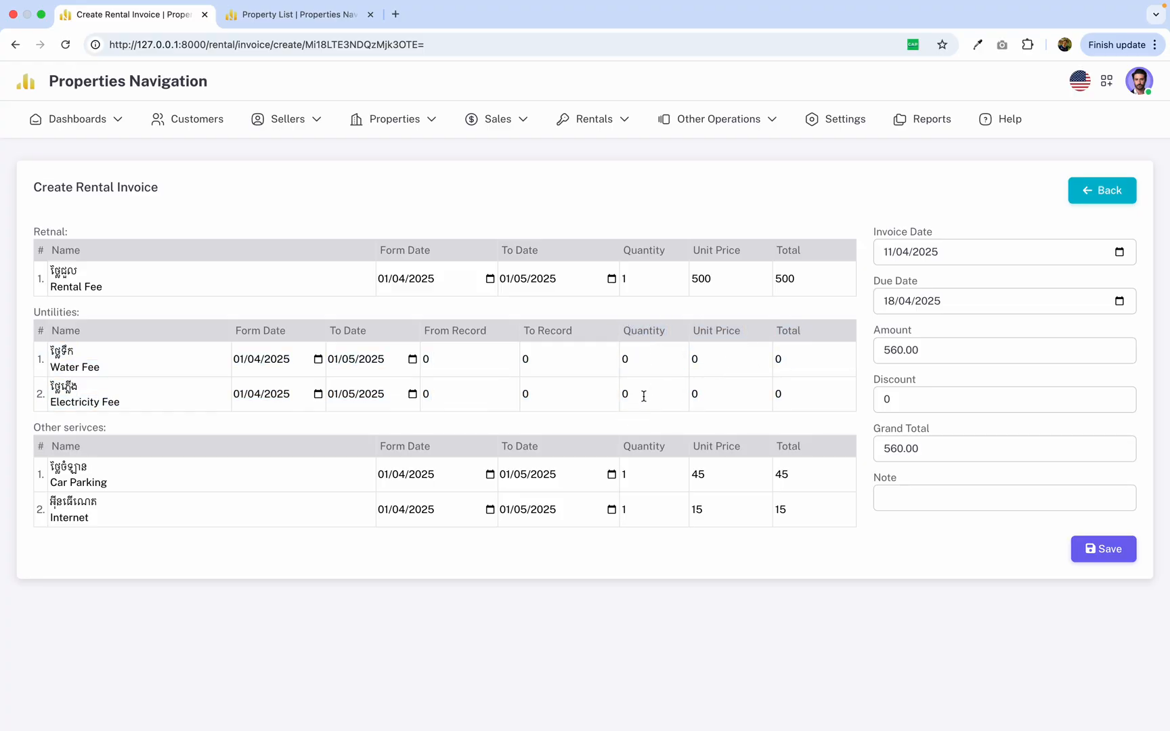
pyautogui.click(631, 357)
pyautogui.press('BackSpace')
pyautogui.write('1')
pyautogui.click(632, 389)
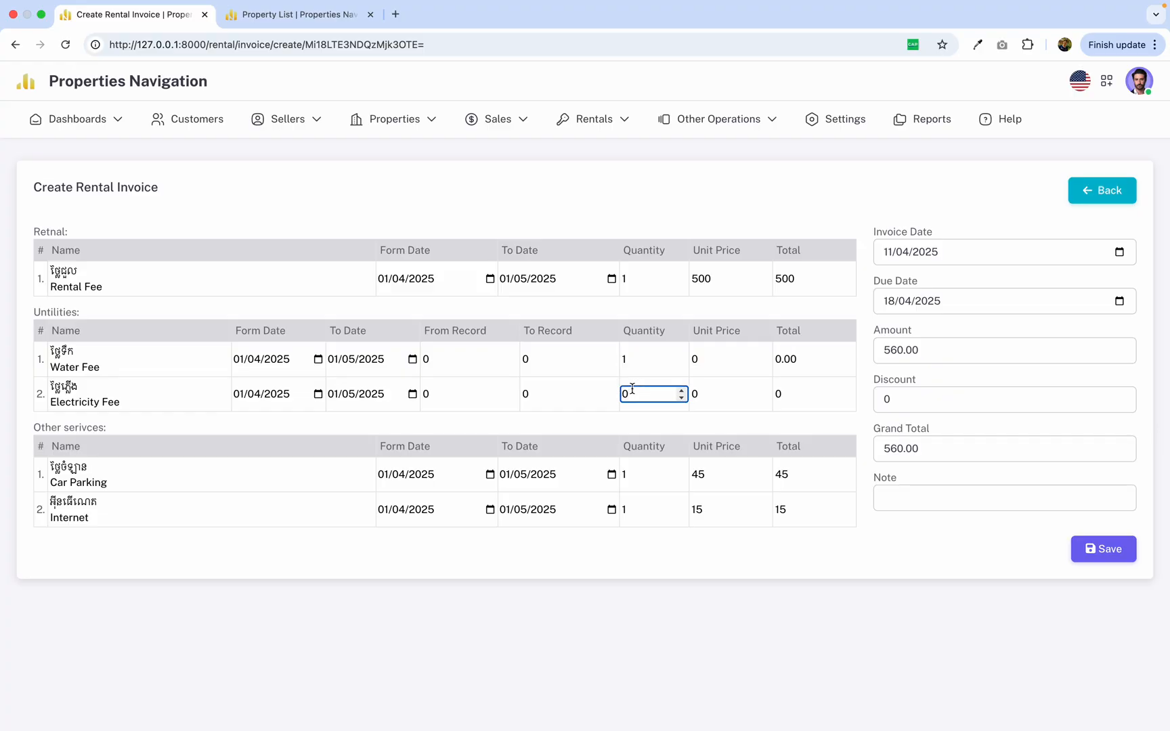
pyautogui.press('BackSpace')
pyautogui.write('1')
# Set the Water Fee line's unit price to 1.
pyautogui.click(446, 360)
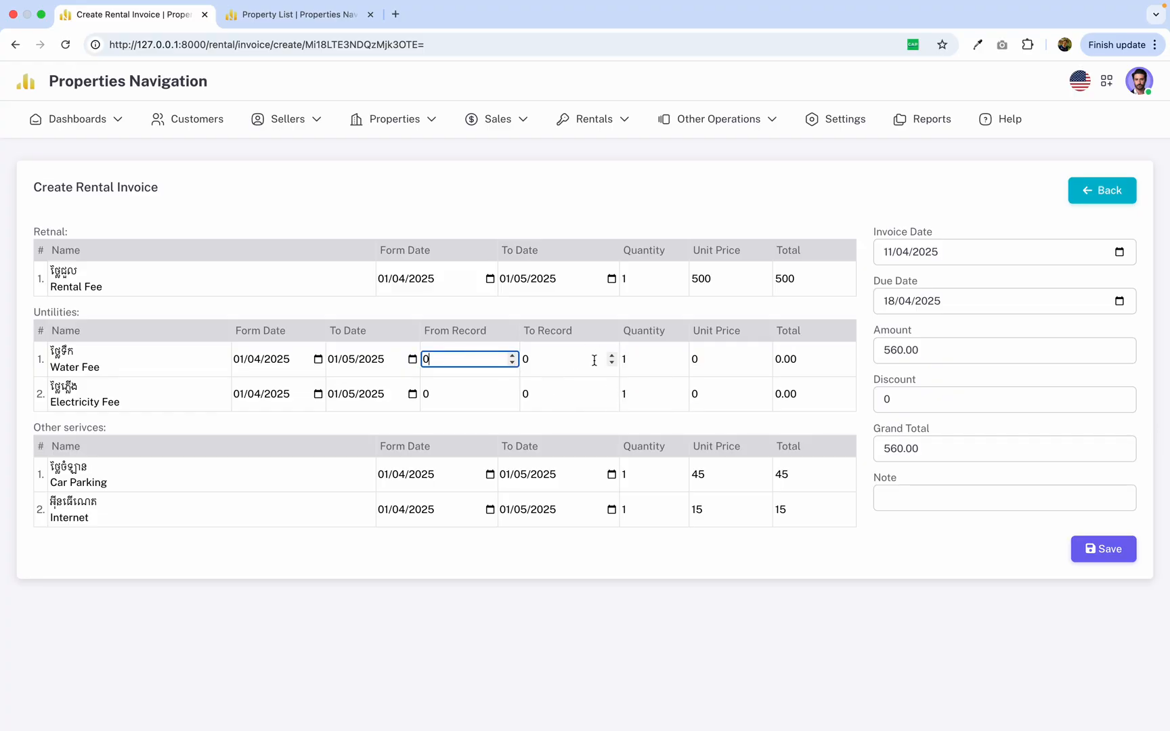
pyautogui.click(723, 358)
pyautogui.press('BackSpace')
pyautogui.write('1')
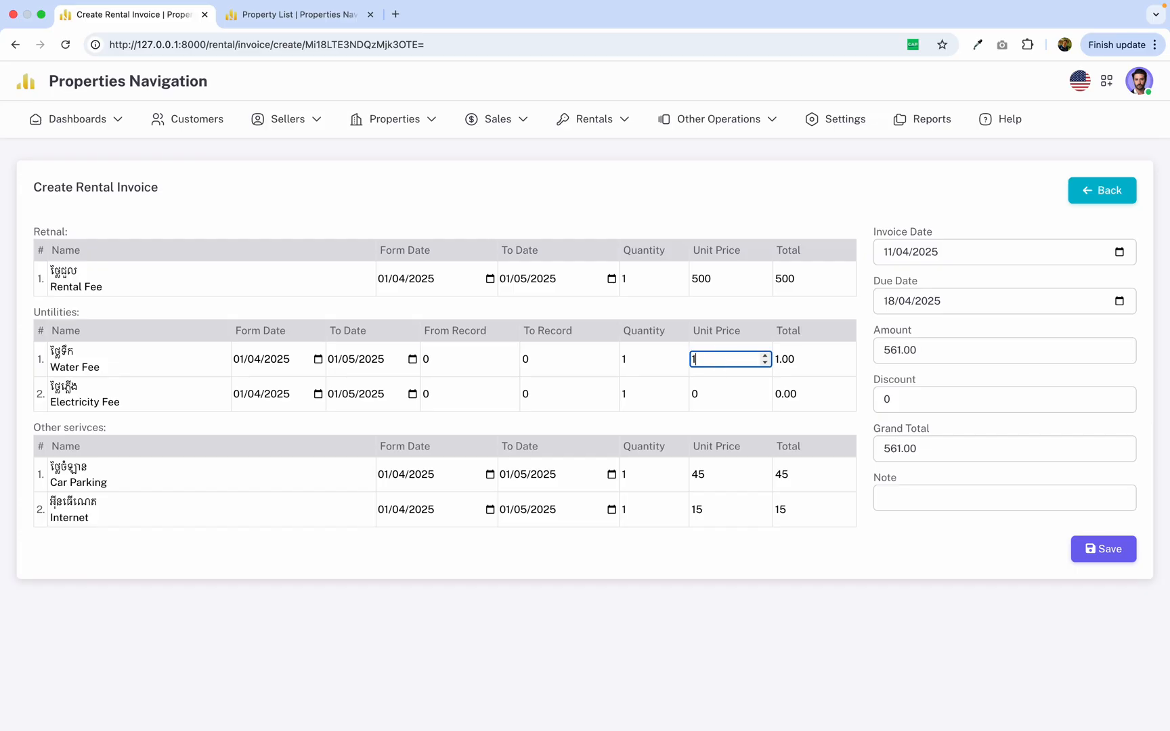
pyautogui.click(706, 388)
# Clear the Water Fee and Electricity Fee quantities back to 0.
pyautogui.click(651, 359)
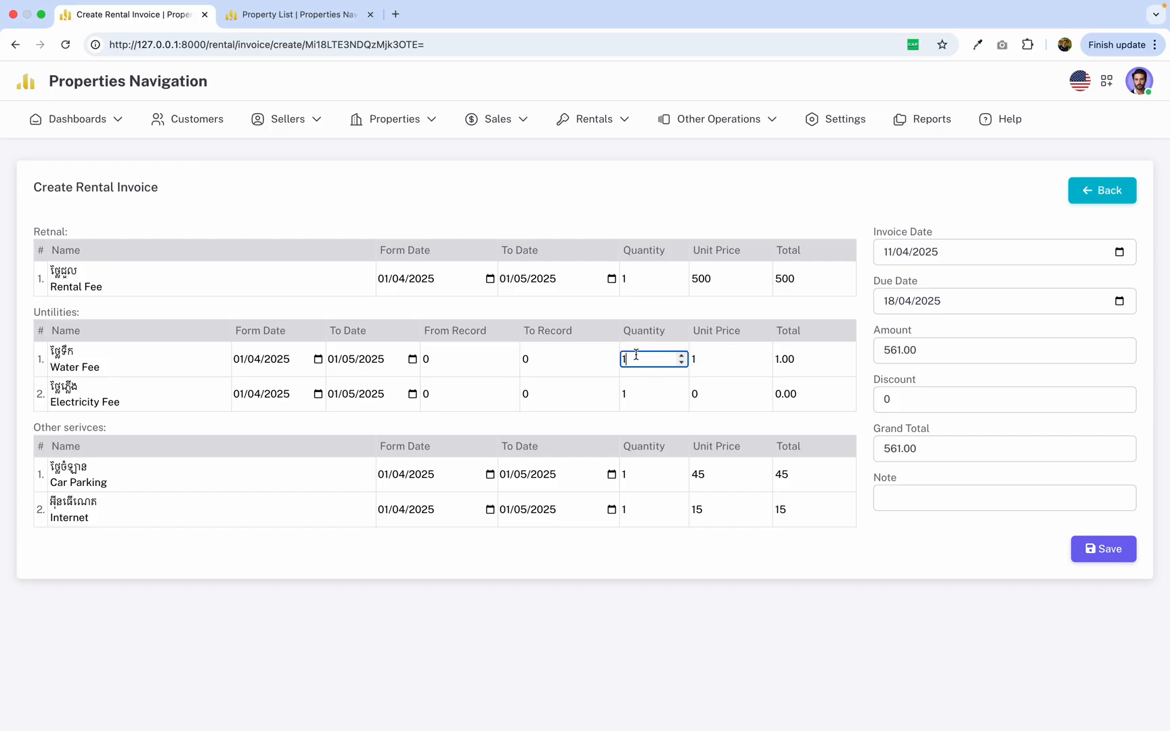
pyautogui.press('BackSpace')
pyautogui.click(630, 396)
pyautogui.press('BackSpace')
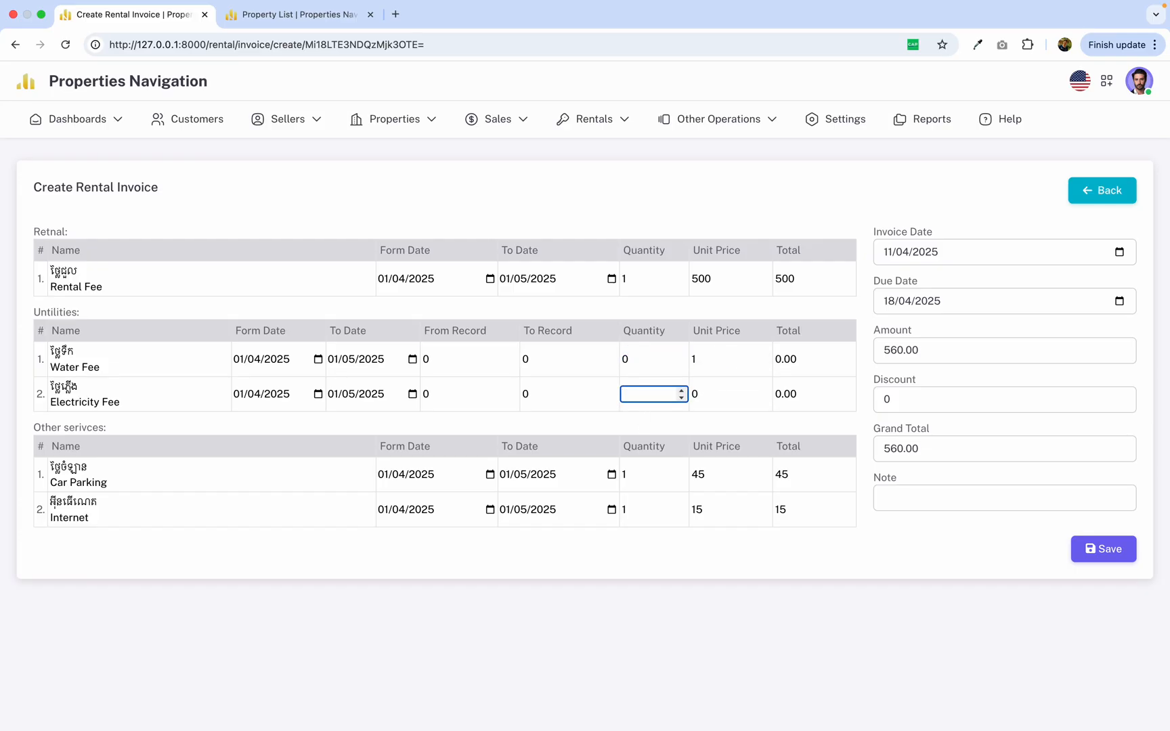
pyautogui.click(625, 418)
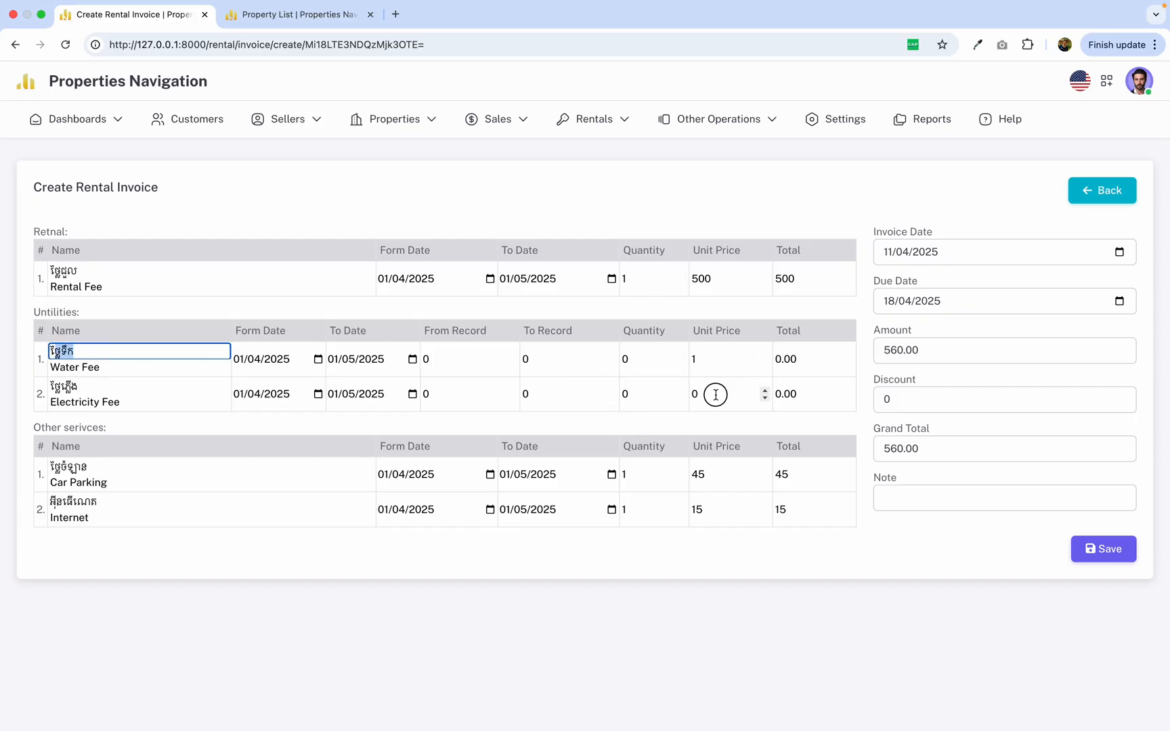
# Reset the Water Fee line's unit price to 0.
pyautogui.moveTo(41, 313); pyautogui.dragTo(467, 392)
pyautogui.click(432, 429)
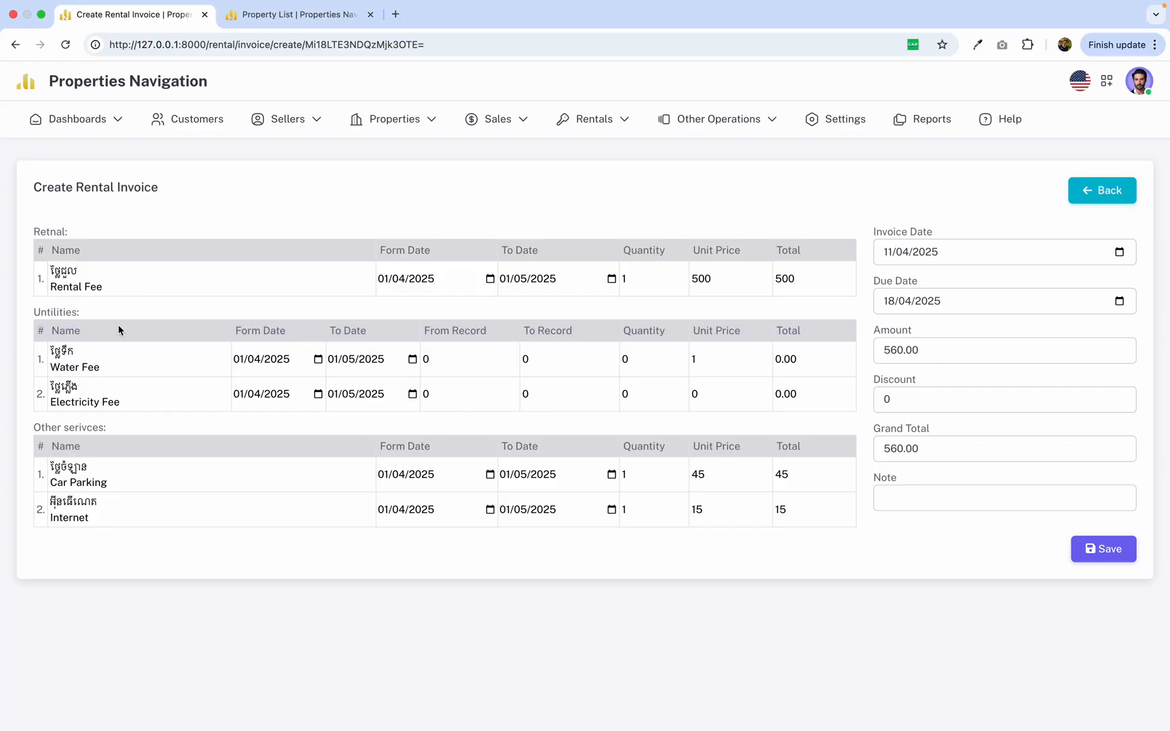
pyautogui.click(719, 357)
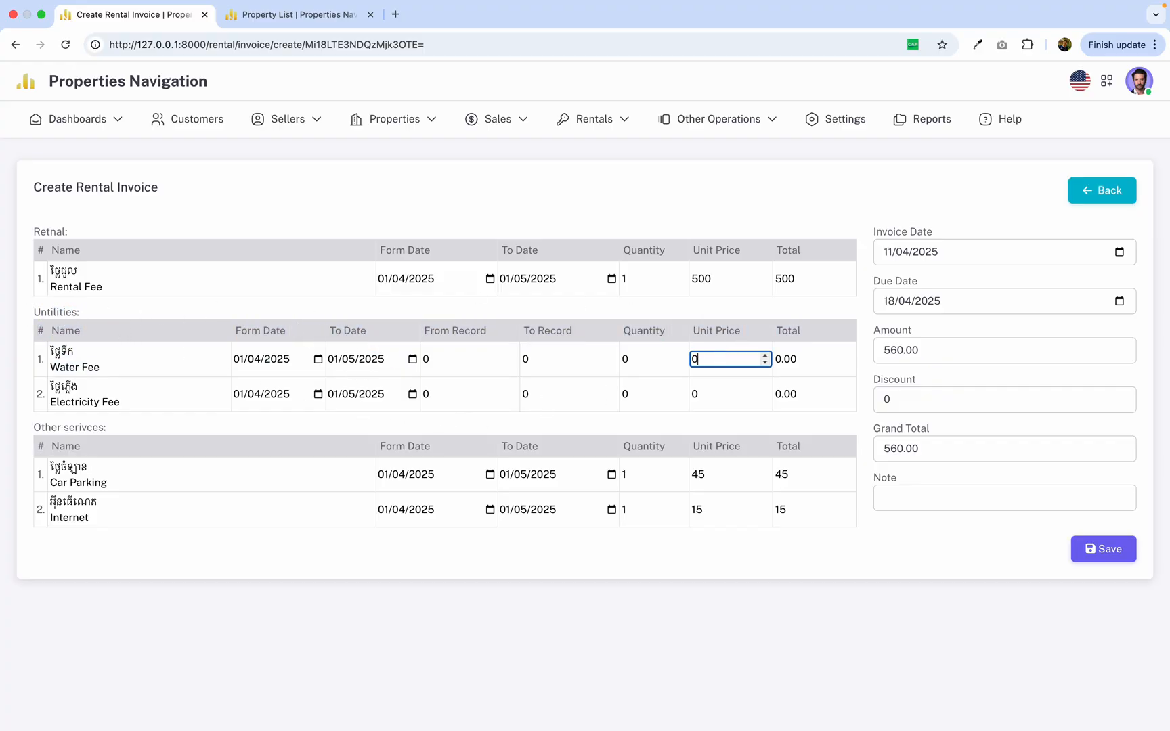
pyautogui.click(610, 424)
# Review the Car Parking and Internet lines among the invoice's other services, including quantity, unit price and total.
pyautogui.moveTo(36, 431); pyautogui.dragTo(186, 433)
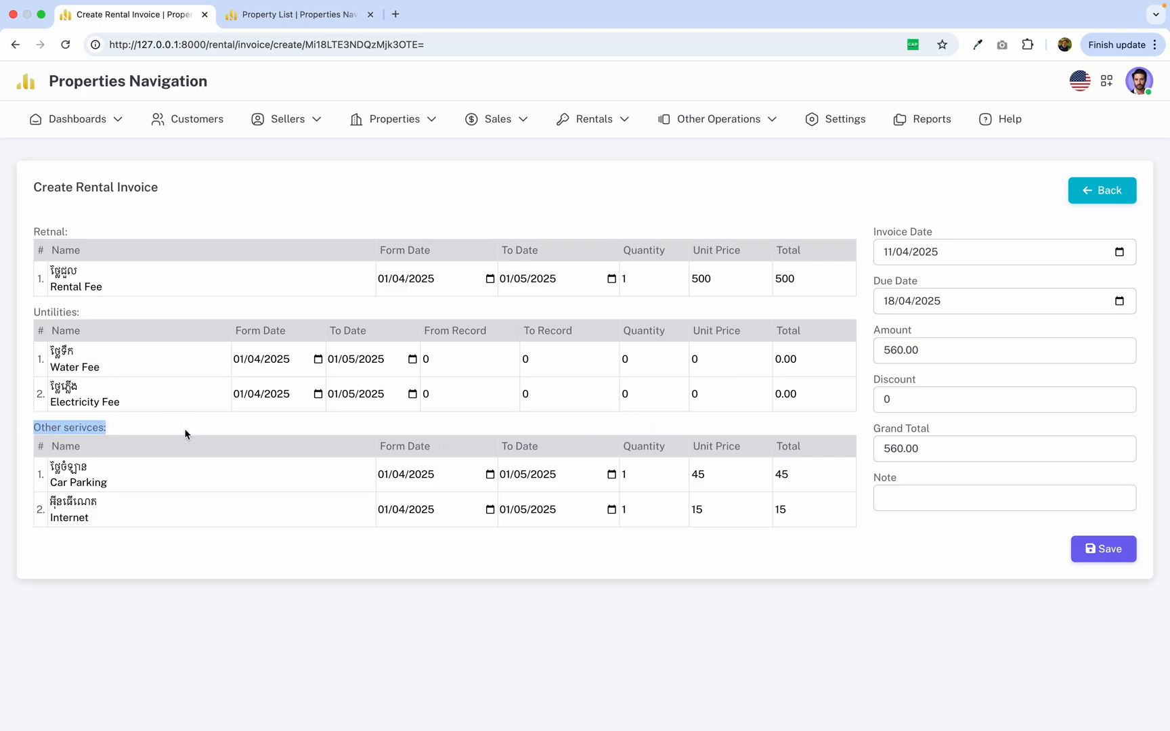
pyautogui.click(248, 459)
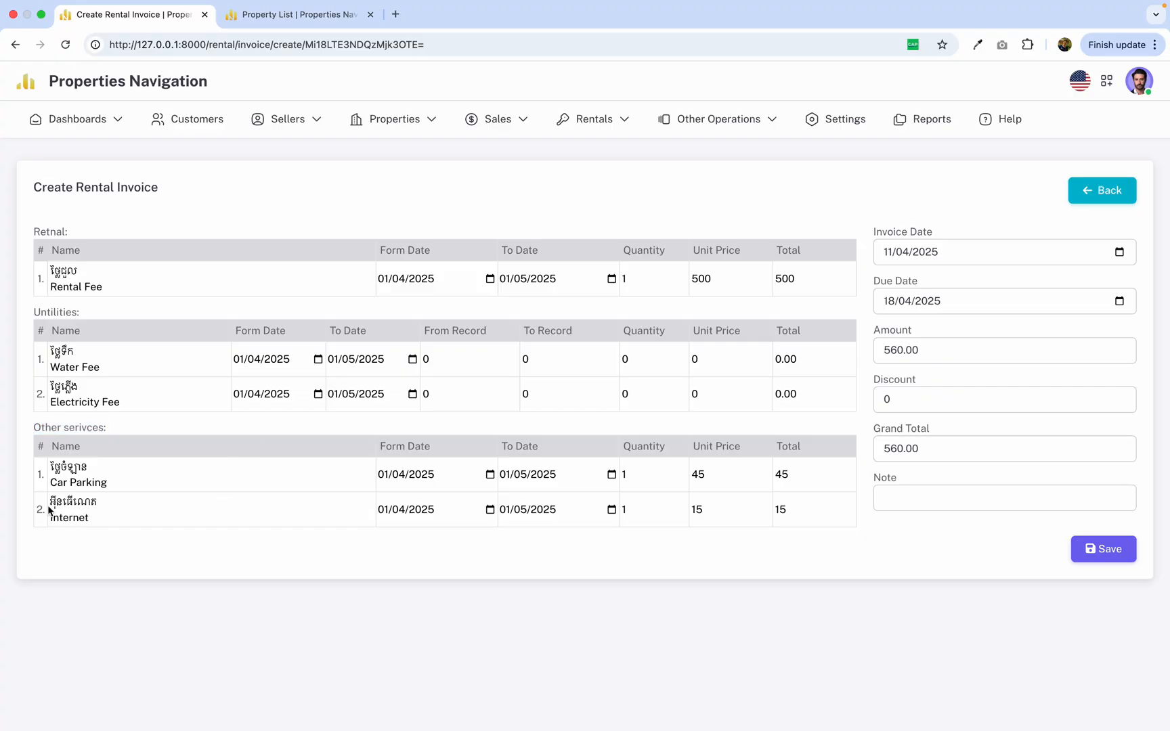
pyautogui.moveTo(53, 482)
pyautogui.mouseDown()
pyautogui.moveTo(154, 475)
pyautogui.moveTo(97, 480)
pyautogui.moveTo(49, 460)
pyautogui.mouseUp()
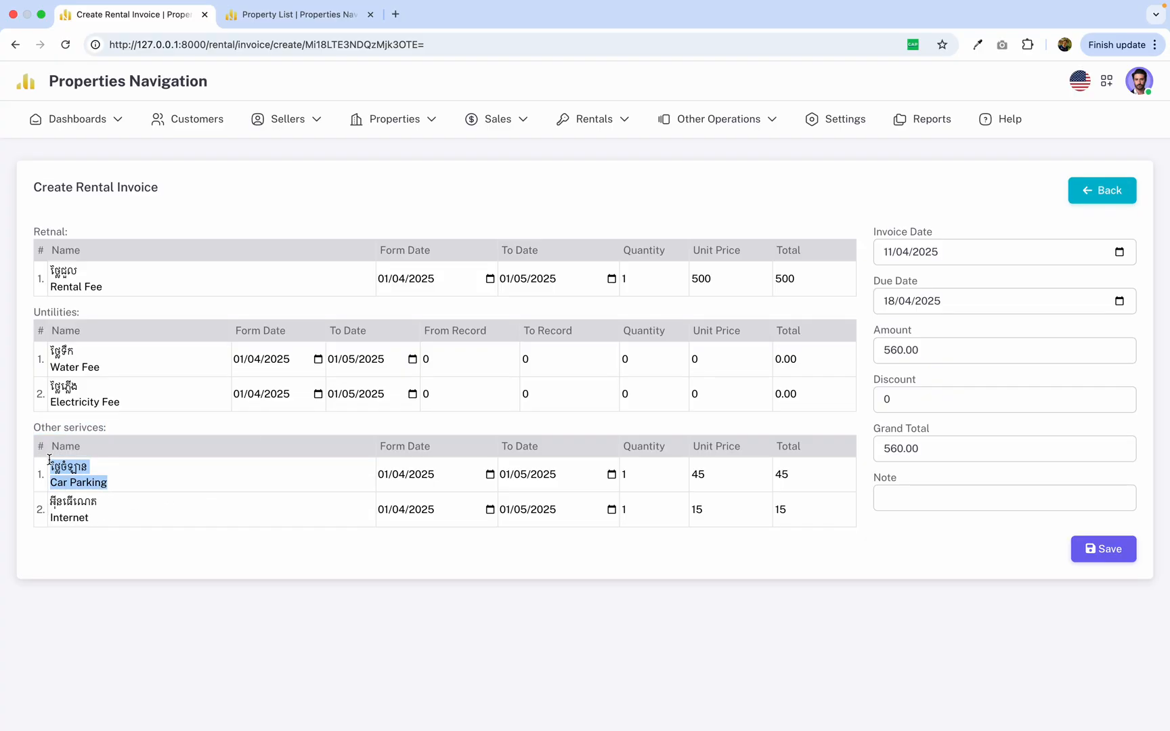
pyautogui.click(170, 455)
pyautogui.moveTo(54, 504); pyautogui.dragTo(146, 512)
pyautogui.click(152, 514)
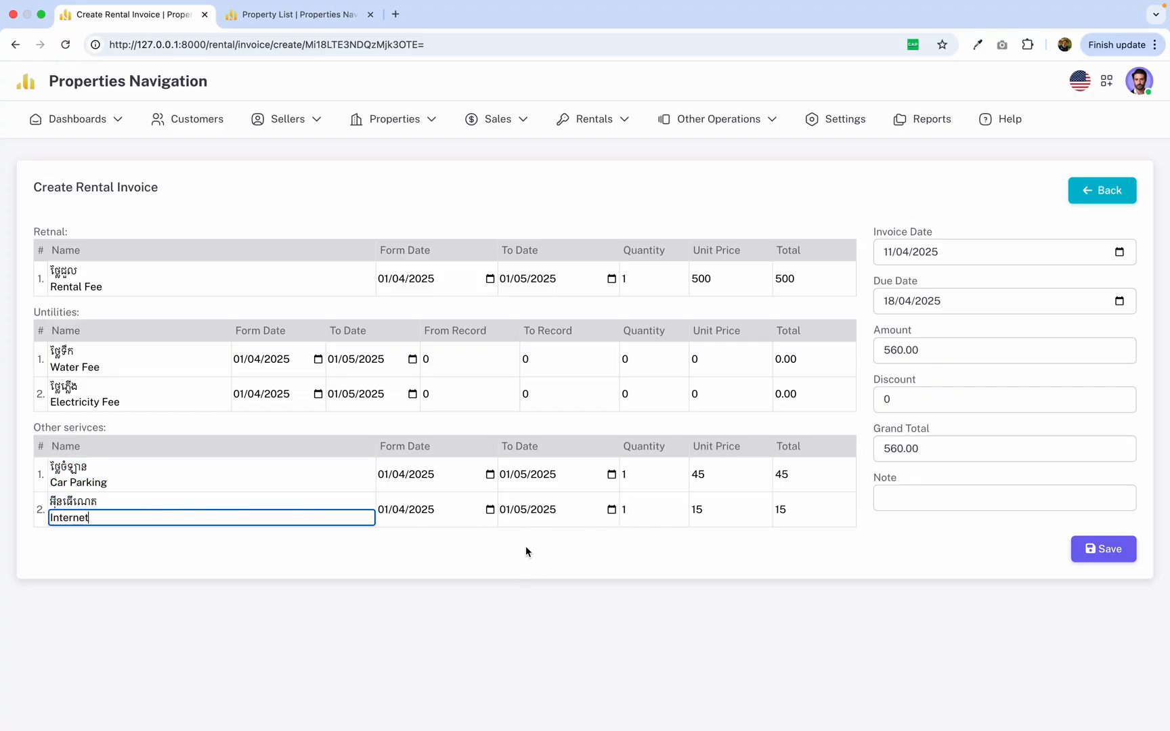
pyautogui.click(639, 510)
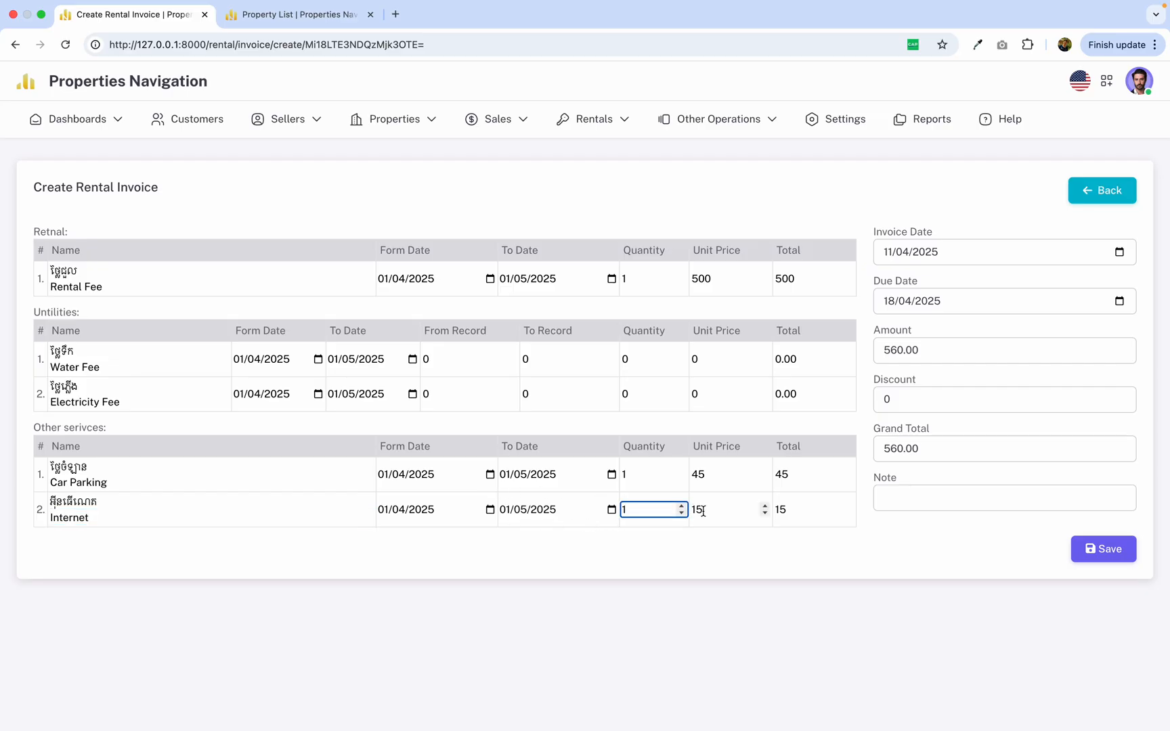
pyautogui.click(796, 516)
pyautogui.click(781, 567)
# Clear the Car Parking line's quantity to 0 to leave that service out of the invoice amount.
pyautogui.click(636, 473)
pyautogui.press('BackSpace')
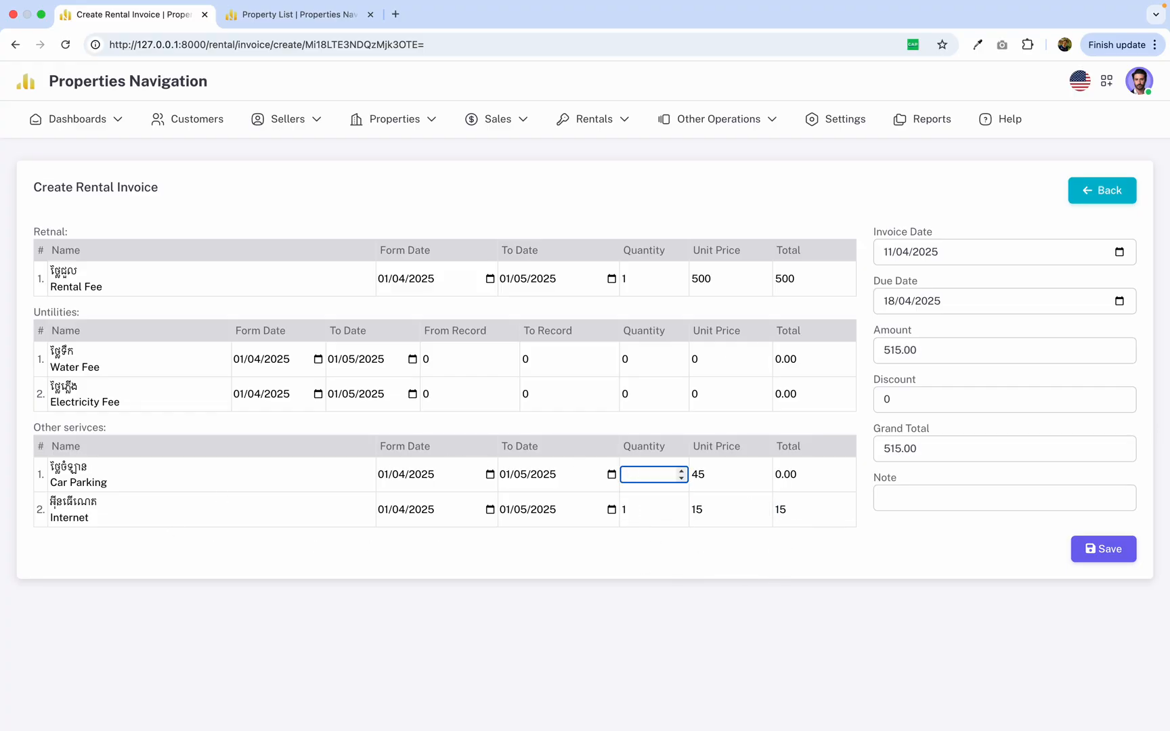
pyautogui.click(680, 542)
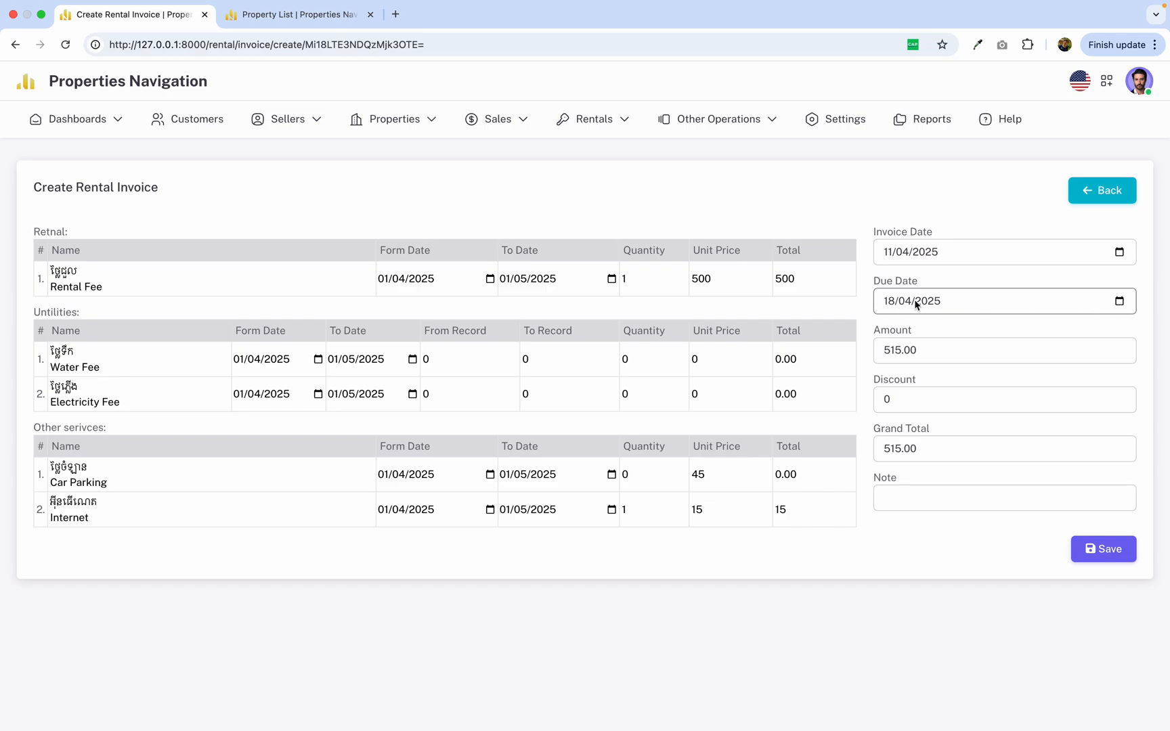
# Enter "tst renta" as the invoice note and save the rental invoice.
pyautogui.moveTo(950, 352); pyautogui.dragTo(877, 353)
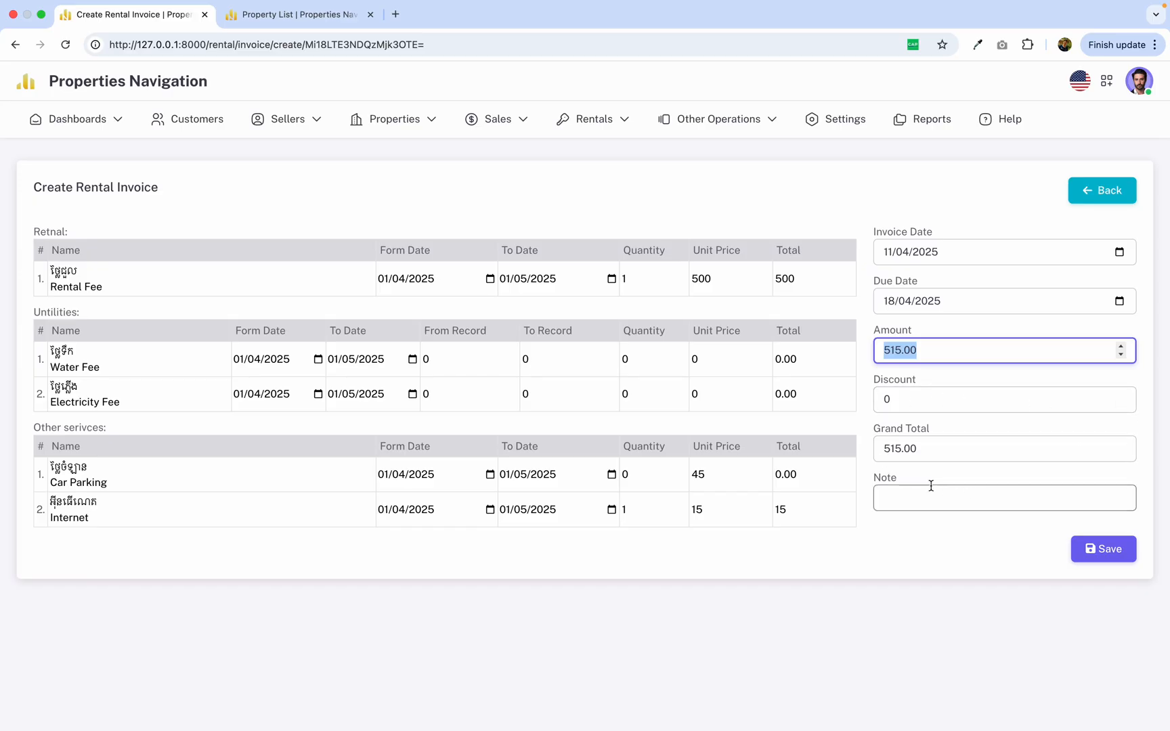
pyautogui.click(960, 494)
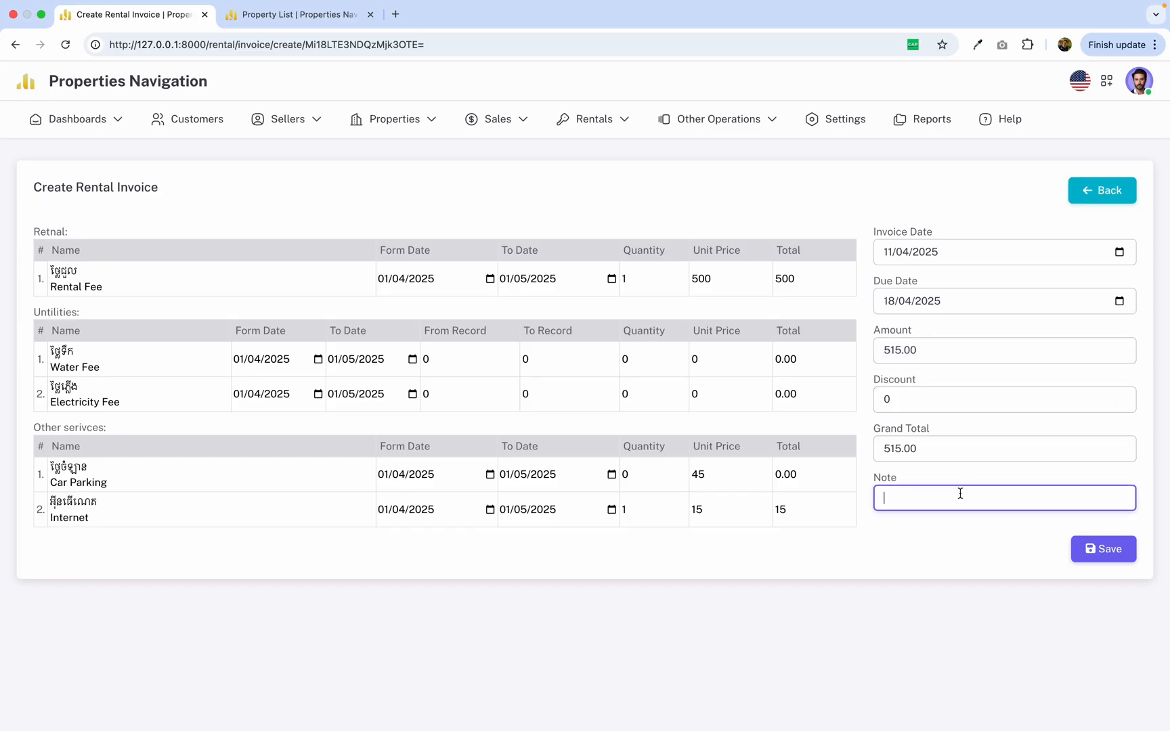
pyautogui.write('ថិ')
pyautogui.write('tst rental invoice')
pyautogui.click(1086, 554)
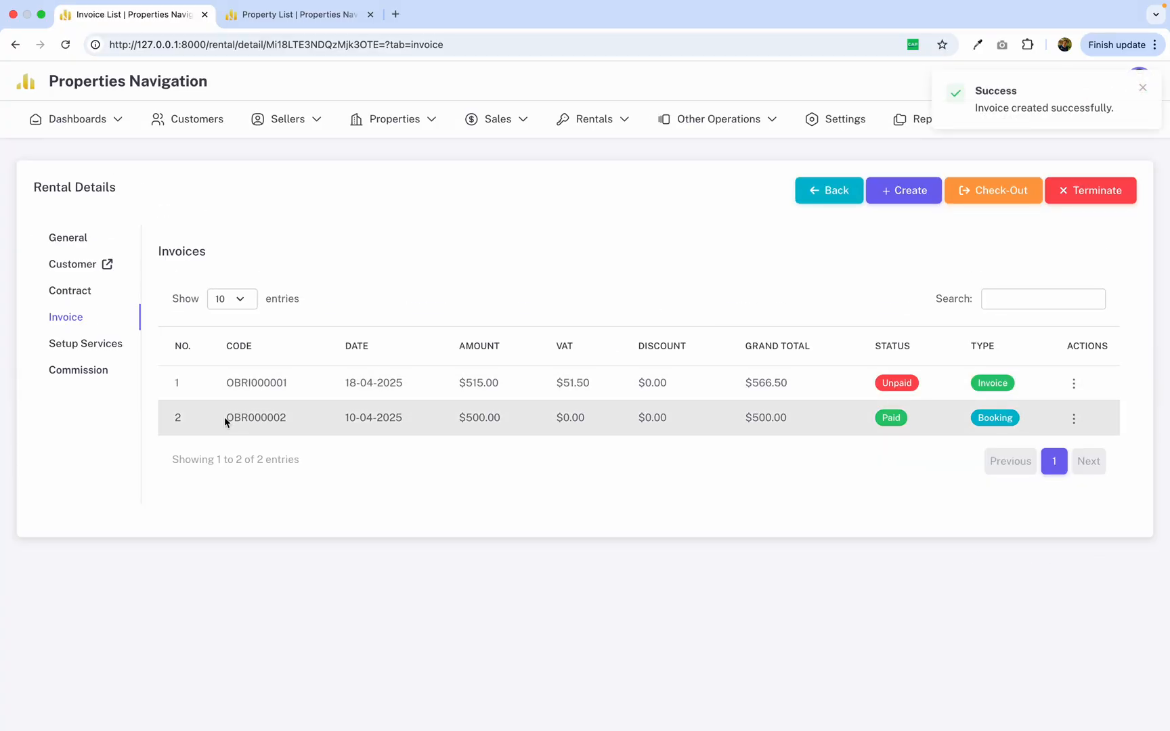
# Review the booking invoice's date, amount, VAT, discount and grand total in the rental's invoice list.
pyautogui.moveTo(227, 417); pyautogui.dragTo(613, 418)
pyautogui.click(722, 417)
pyautogui.moveTo(453, 414); pyautogui.dragTo(804, 424)
pyautogui.click(541, 426)
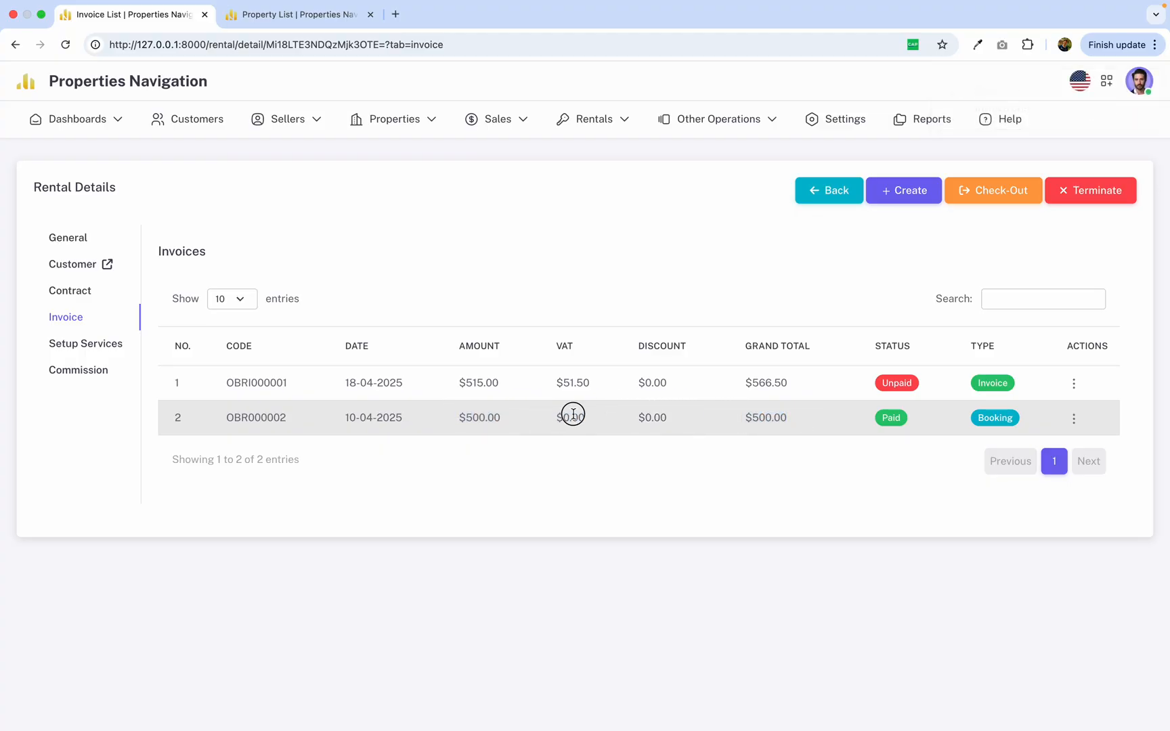
pyautogui.doubleClick(573, 414)
pyautogui.click(547, 417)
pyautogui.moveTo(334, 414); pyautogui.dragTo(725, 435)
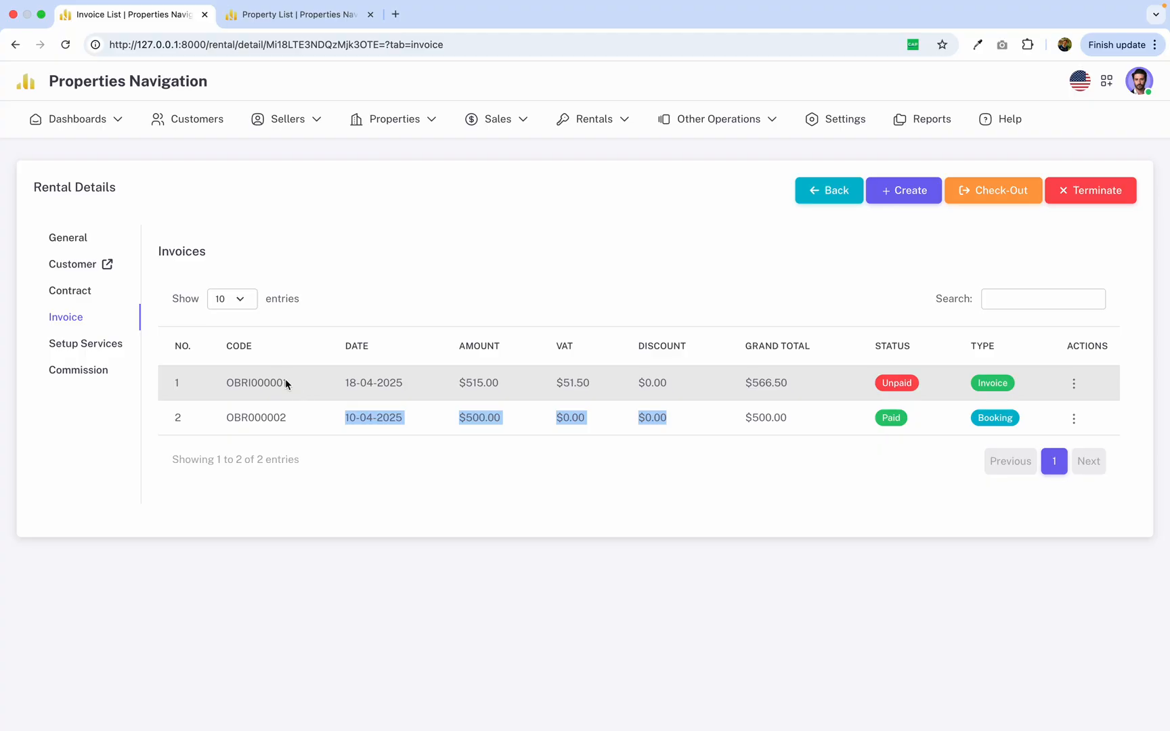
# Review the unpaid rental invoice's code, date, amount, VAT and discount in the invoice list.
pyautogui.moveTo(222, 384); pyautogui.dragTo(717, 379)
pyautogui.click(618, 392)
pyautogui.click(717, 379)
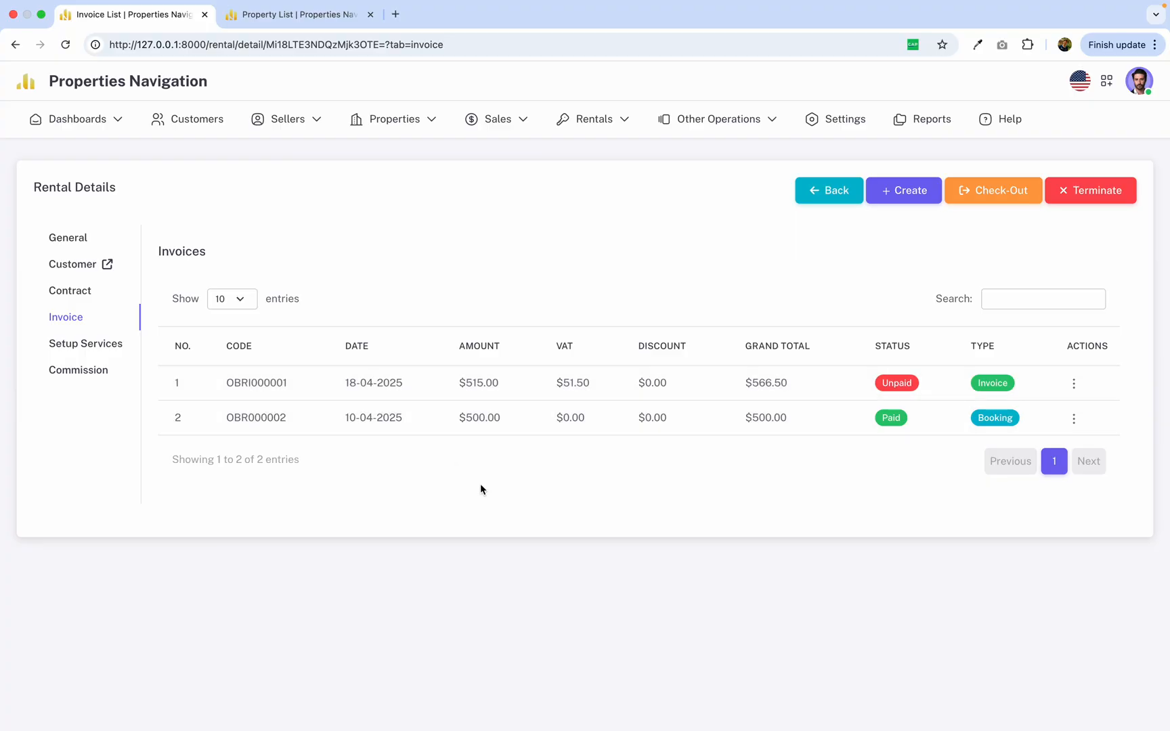
# Compare the two invoices' codes and check the booking invoice's code against the rental code in the general rental information.
pyautogui.moveTo(223, 384); pyautogui.dragTo(327, 421)
pyautogui.click(257, 387)
pyautogui.click(224, 414)
pyautogui.doubleClick(264, 418)
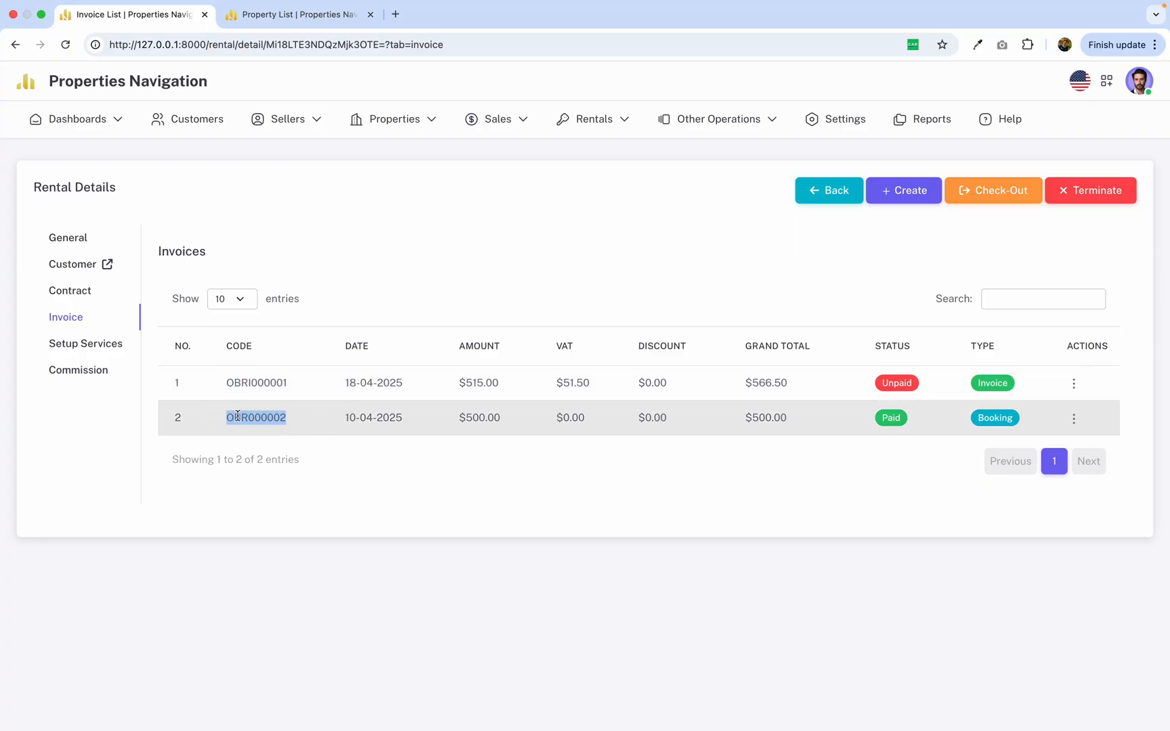
pyautogui.click(84, 239)
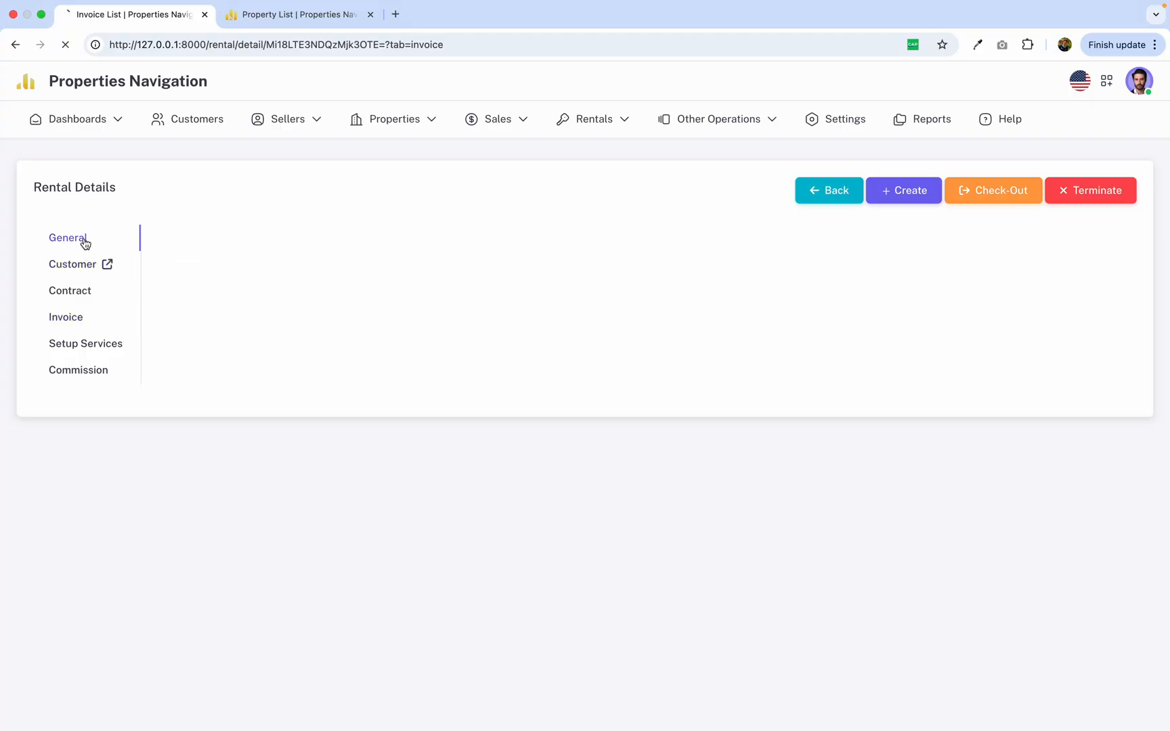
pyautogui.doubleClick(472, 297)
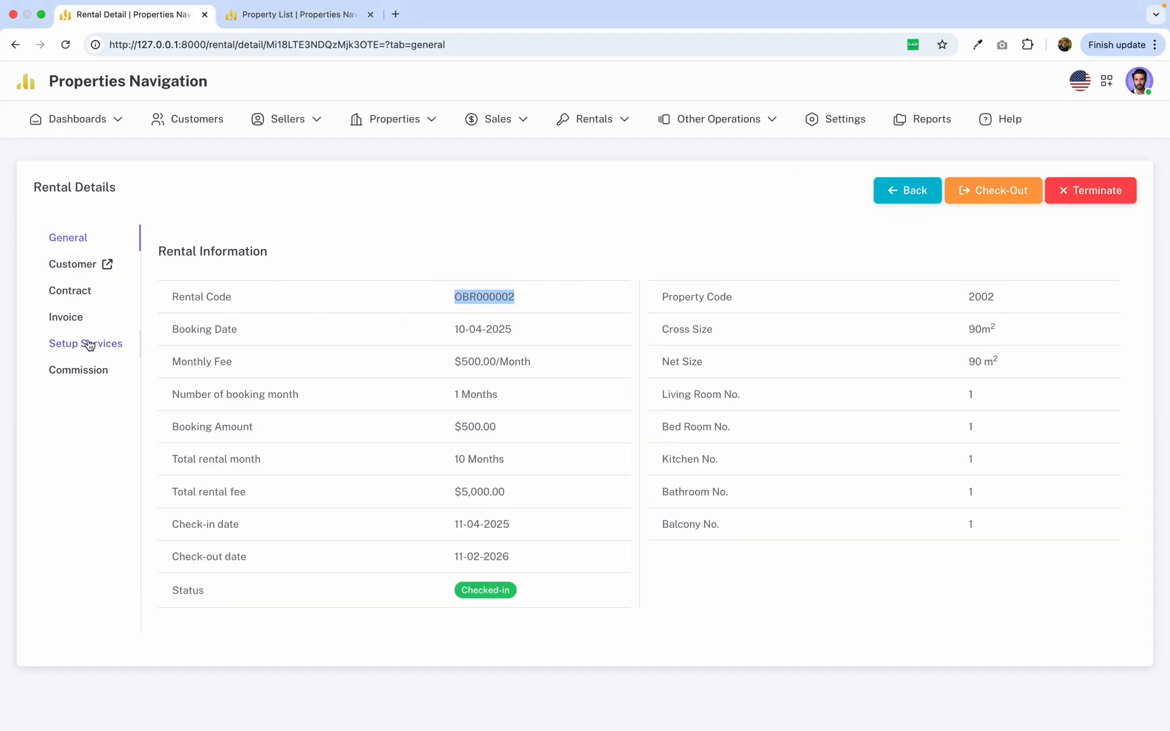
# Return to the rental's invoice list and check the booking invoice's row through to its type.
pyautogui.click(80, 317)
pyautogui.moveTo(226, 417); pyautogui.dragTo(997, 420)
pyautogui.click(1000, 421)
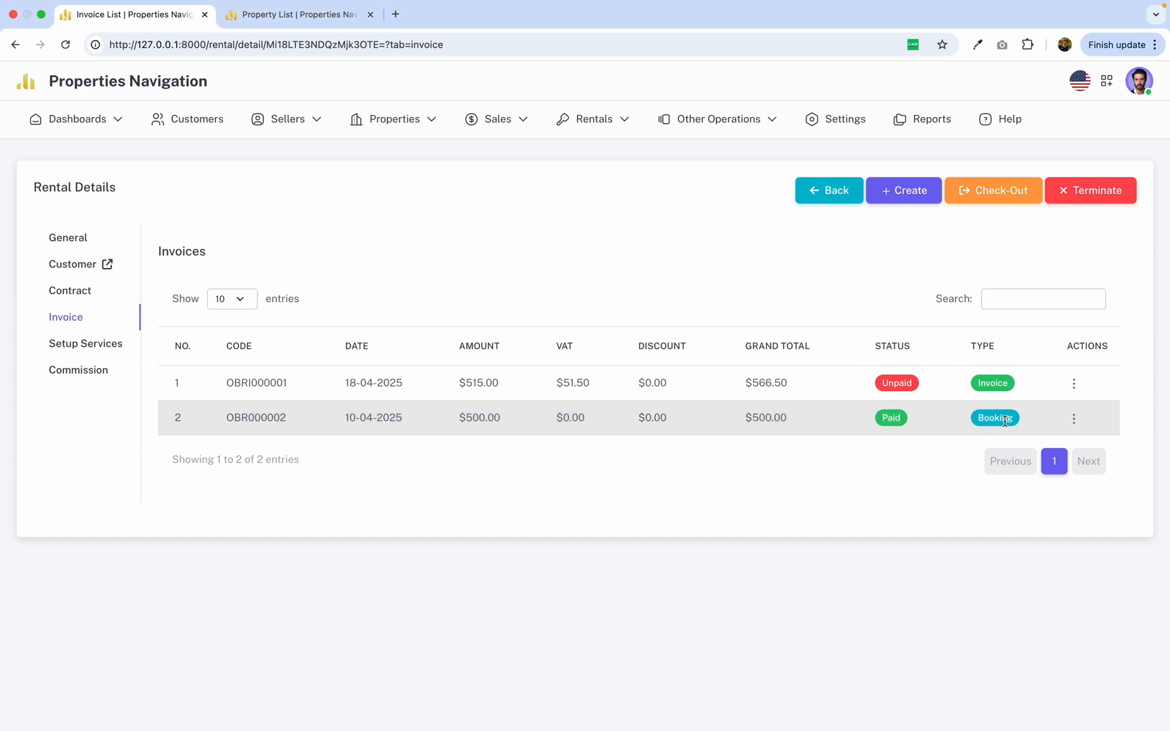
pyautogui.doubleClick(1004, 420)
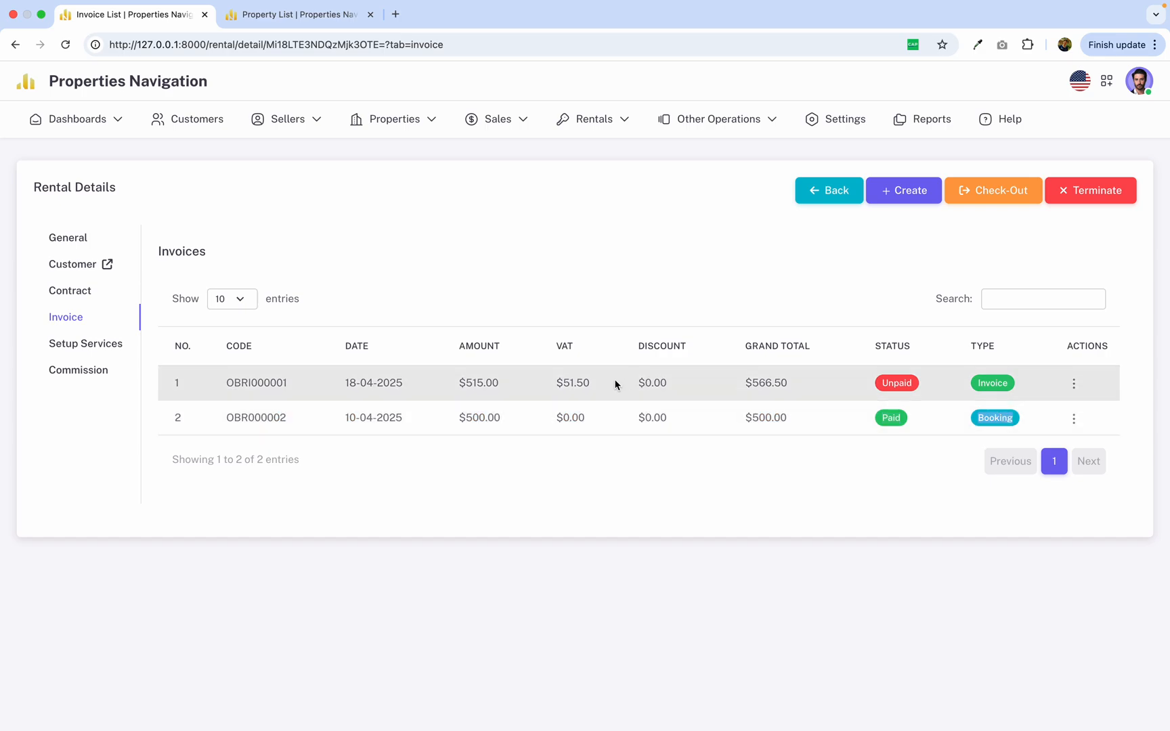
# Examine the unpaid rental invoice's amounts, focusing on its VAT and grand total.
pyautogui.click(230, 379)
pyautogui.moveTo(230, 379); pyautogui.dragTo(771, 390)
pyautogui.click(772, 390)
pyautogui.moveTo(556, 383); pyautogui.dragTo(603, 390)
pyautogui.click(604, 389)
pyautogui.moveTo(563, 383); pyautogui.dragTo(616, 386)
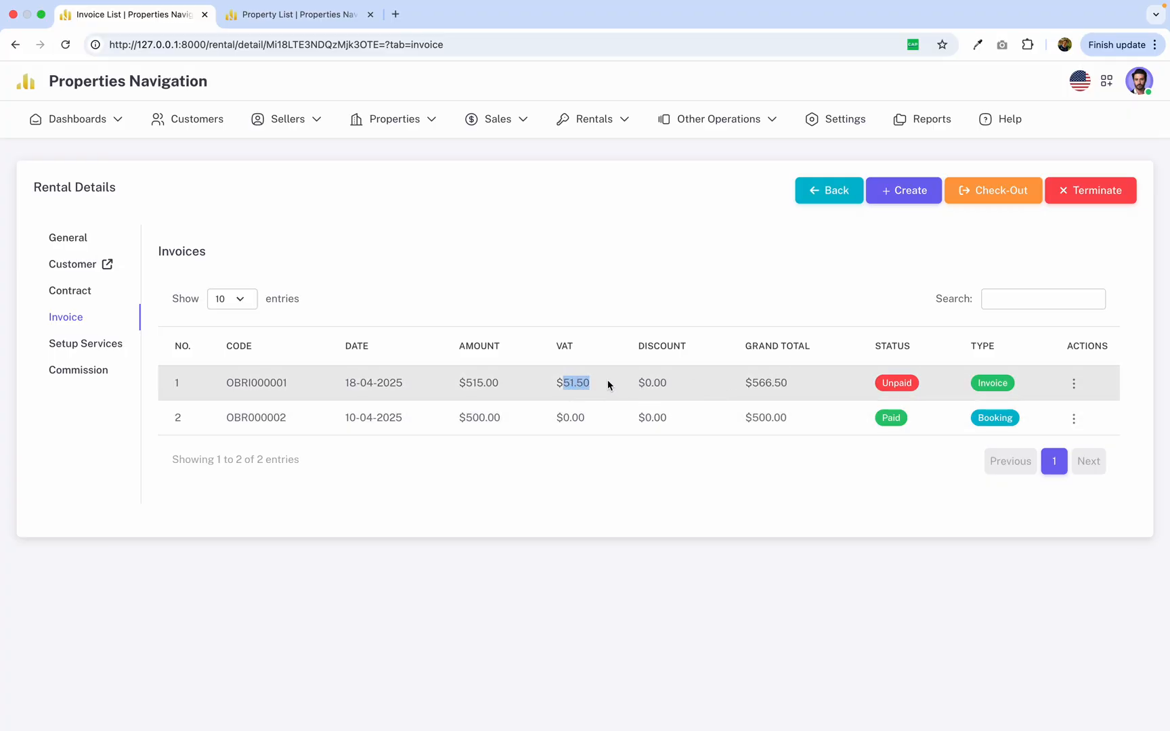
pyautogui.click(697, 395)
pyautogui.click(868, 381)
# Record the payment of the unpaid rental invoice with ABA Bank as the payment method and save it.
pyautogui.click(1074, 383)
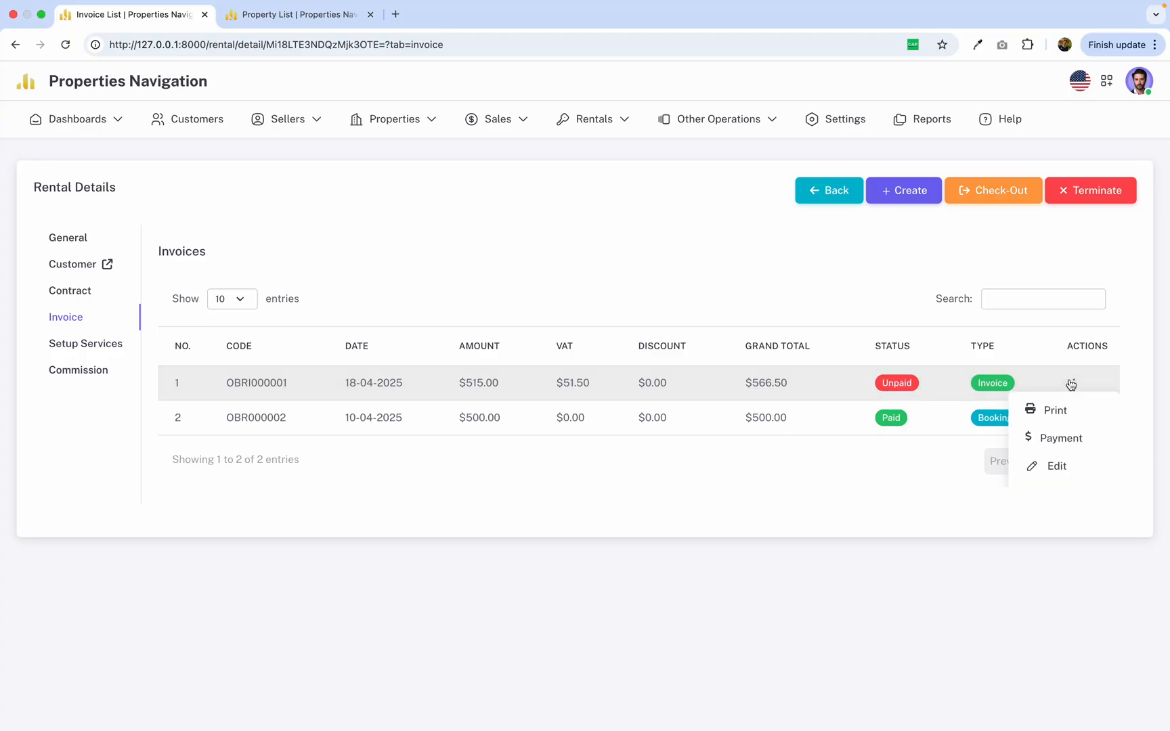
pyautogui.click(1050, 448)
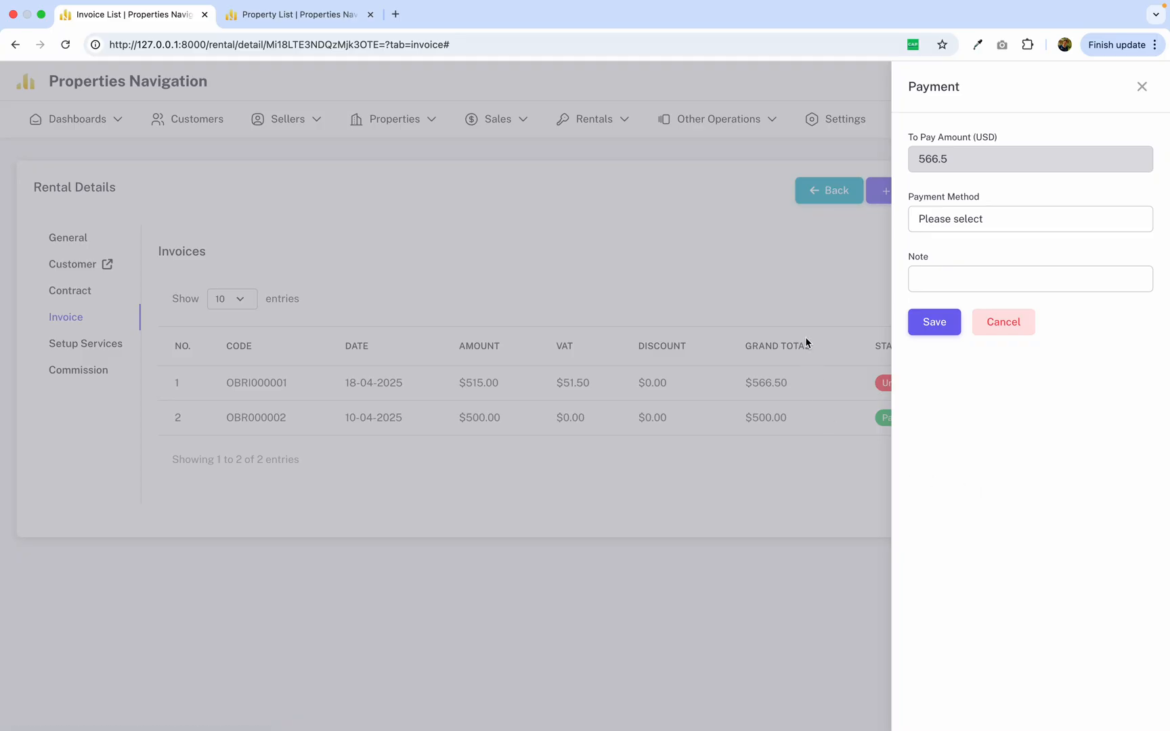
pyautogui.click(955, 220)
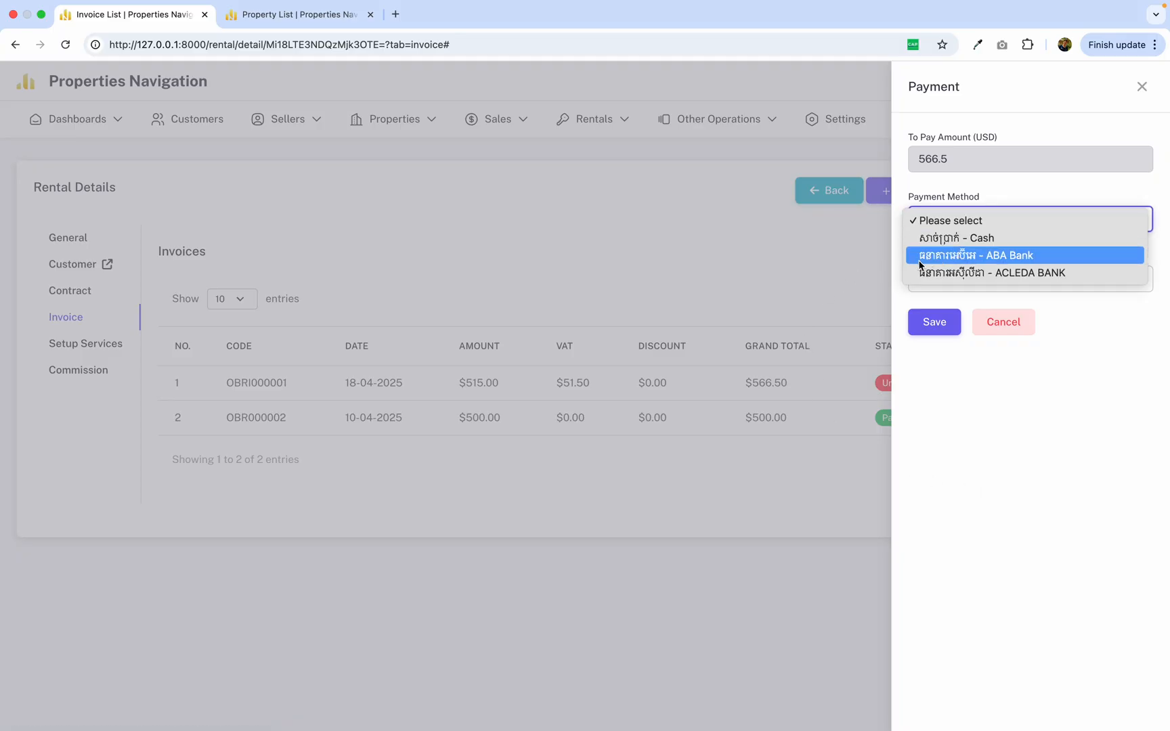
pyautogui.click(941, 260)
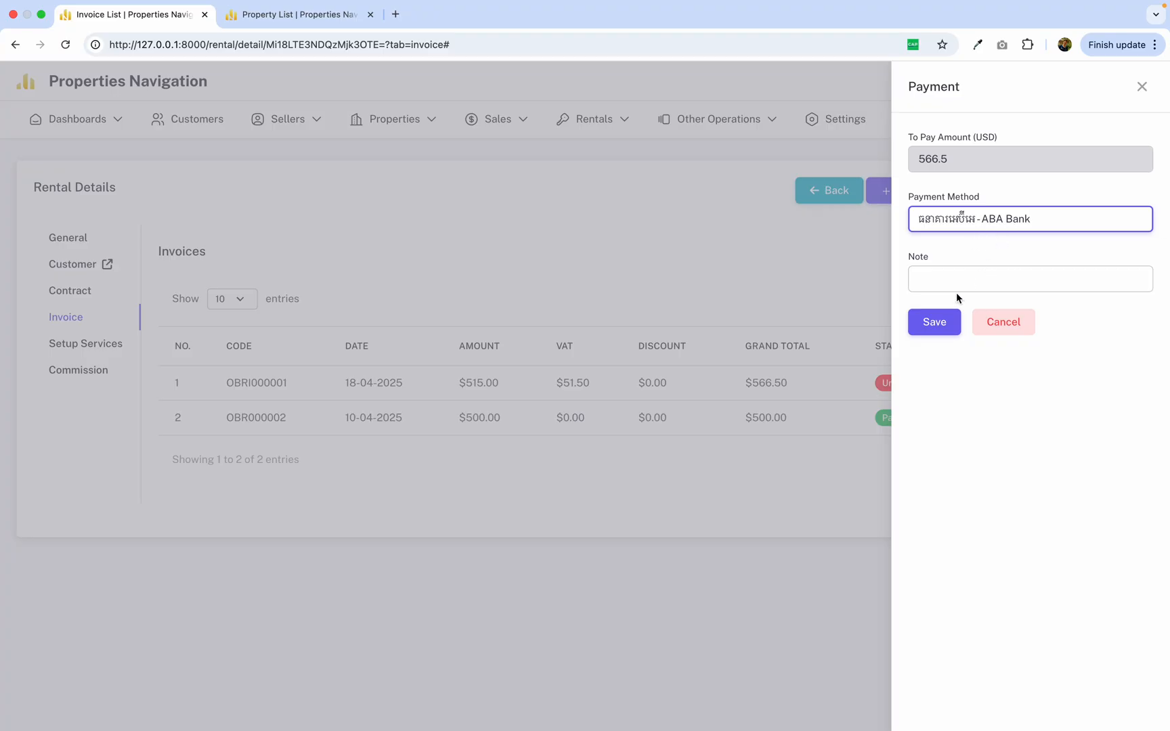
pyautogui.click(938, 322)
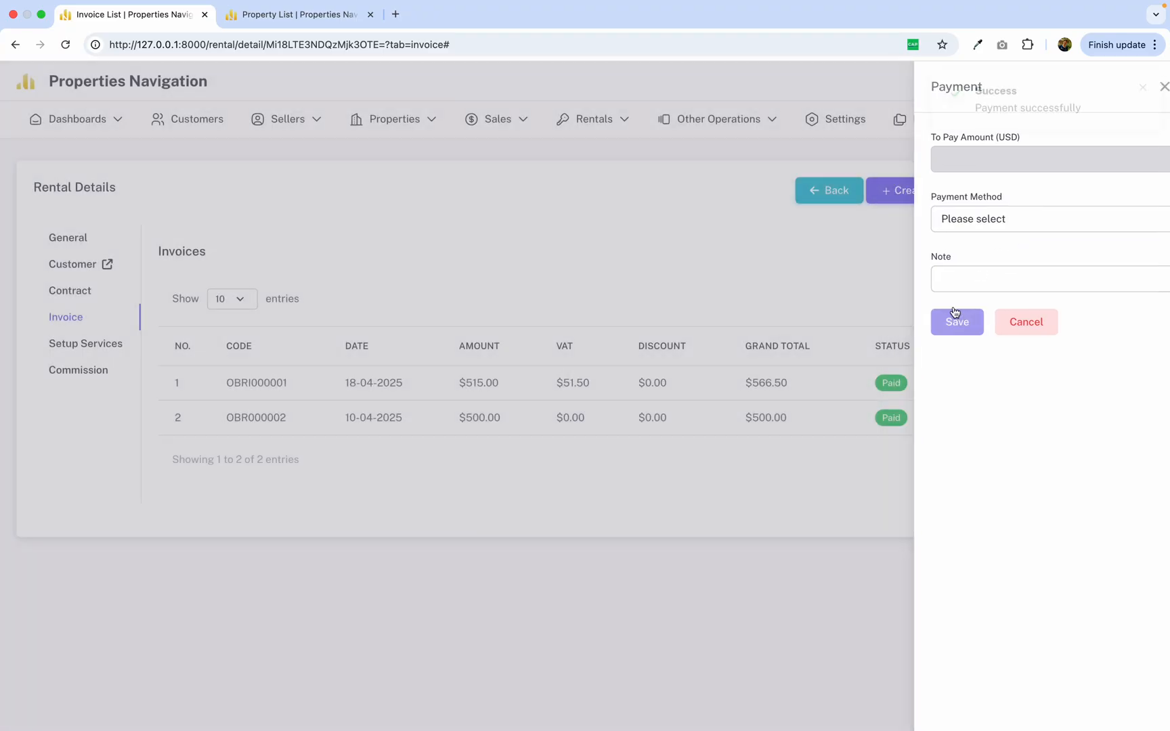
# Check the rental invoice's row after payment and open its receipt.
pyautogui.moveTo(484, 383); pyautogui.dragTo(1018, 379)
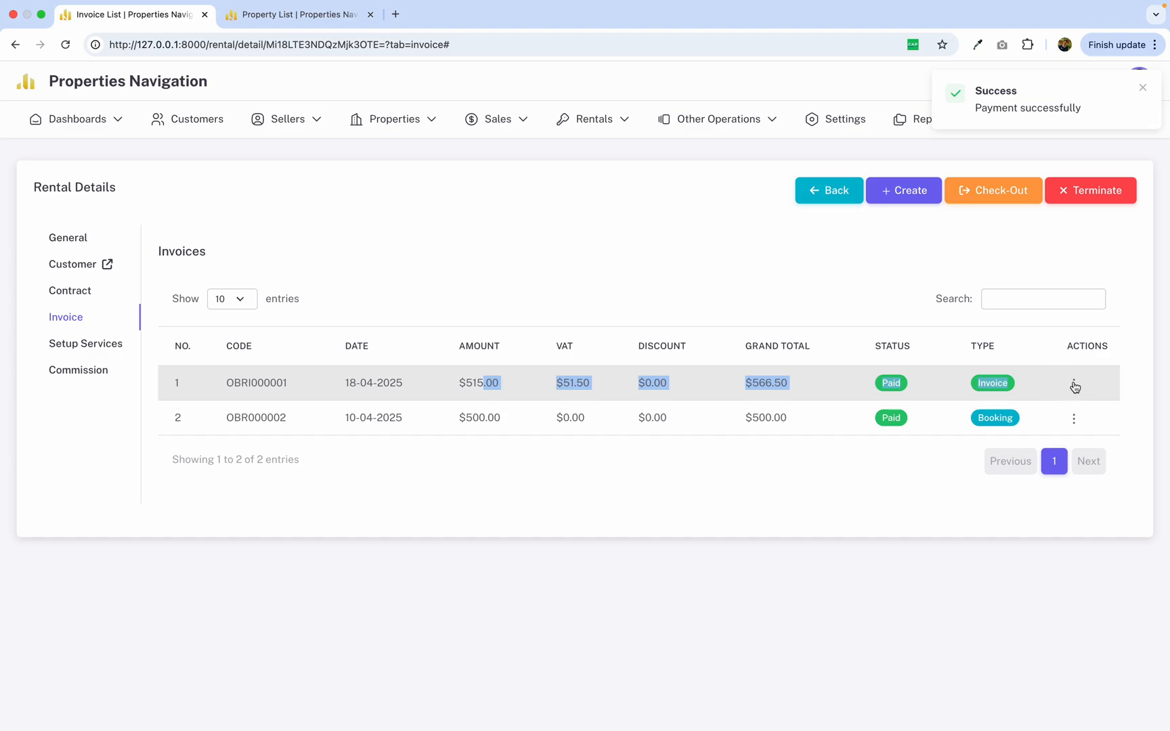
pyautogui.click(1074, 384)
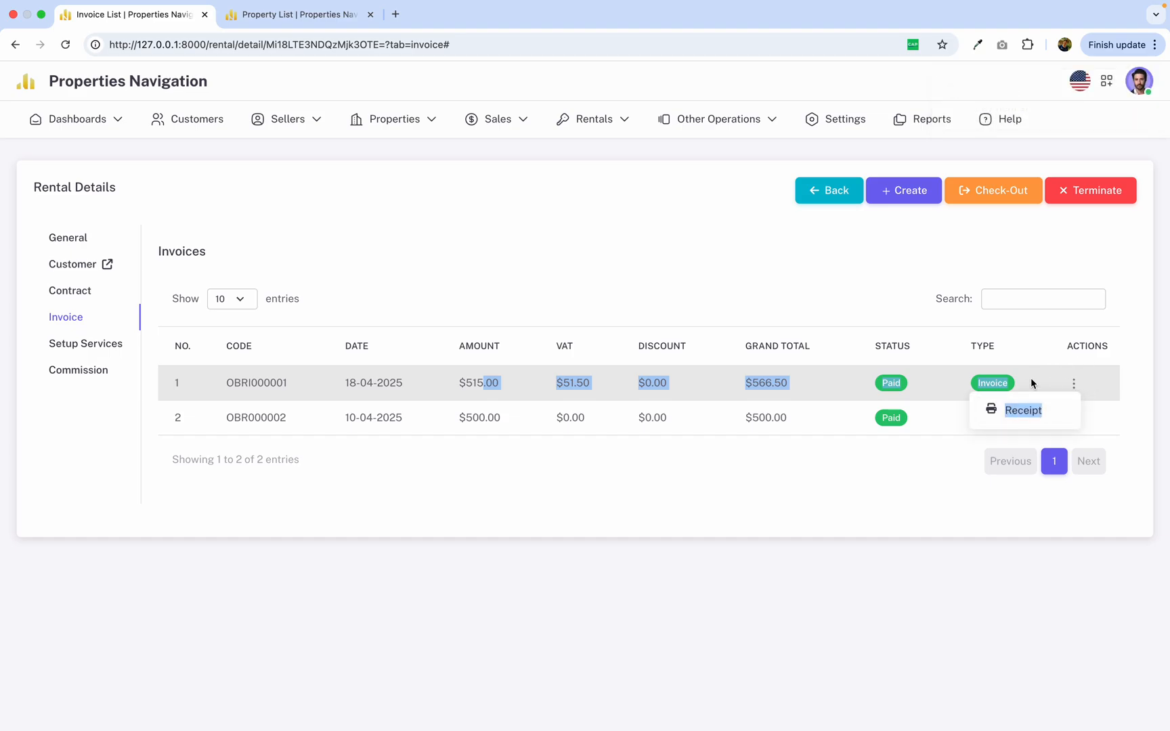
pyautogui.click(1016, 411)
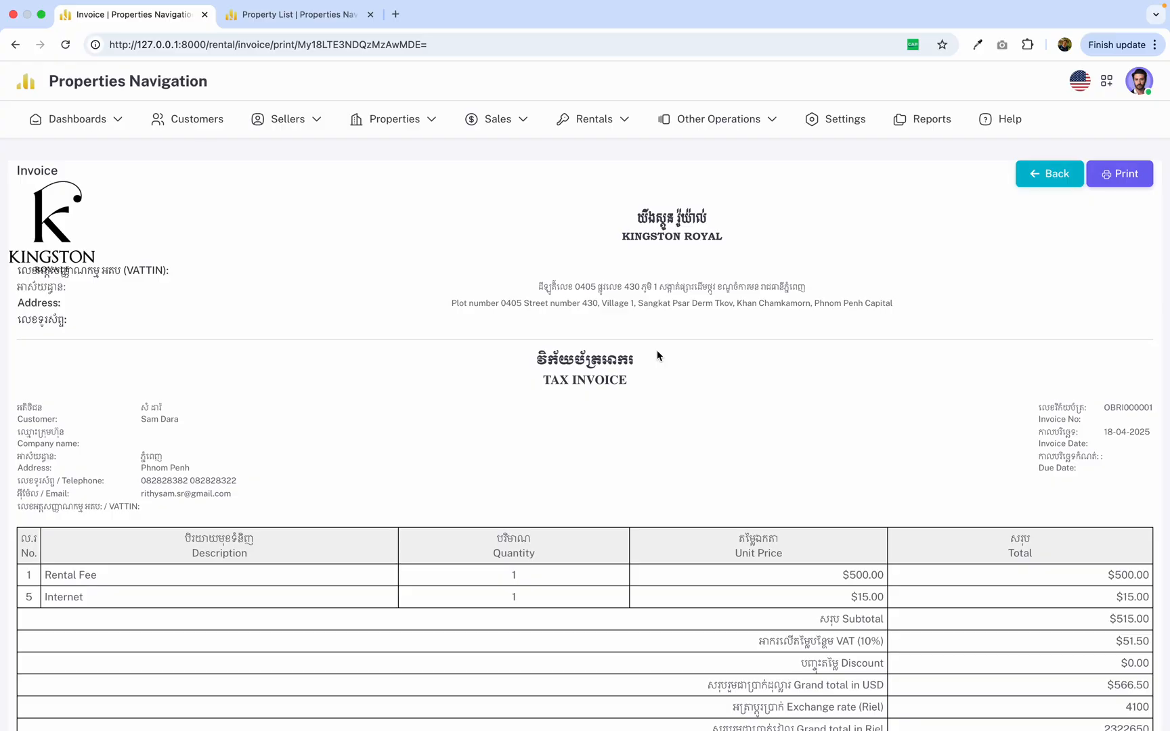
# Read through the whole tax invoice, from the company header to the signature area.
pyautogui.scroll(-5, 657, 357)
pyautogui.scroll(4, 658, 356)
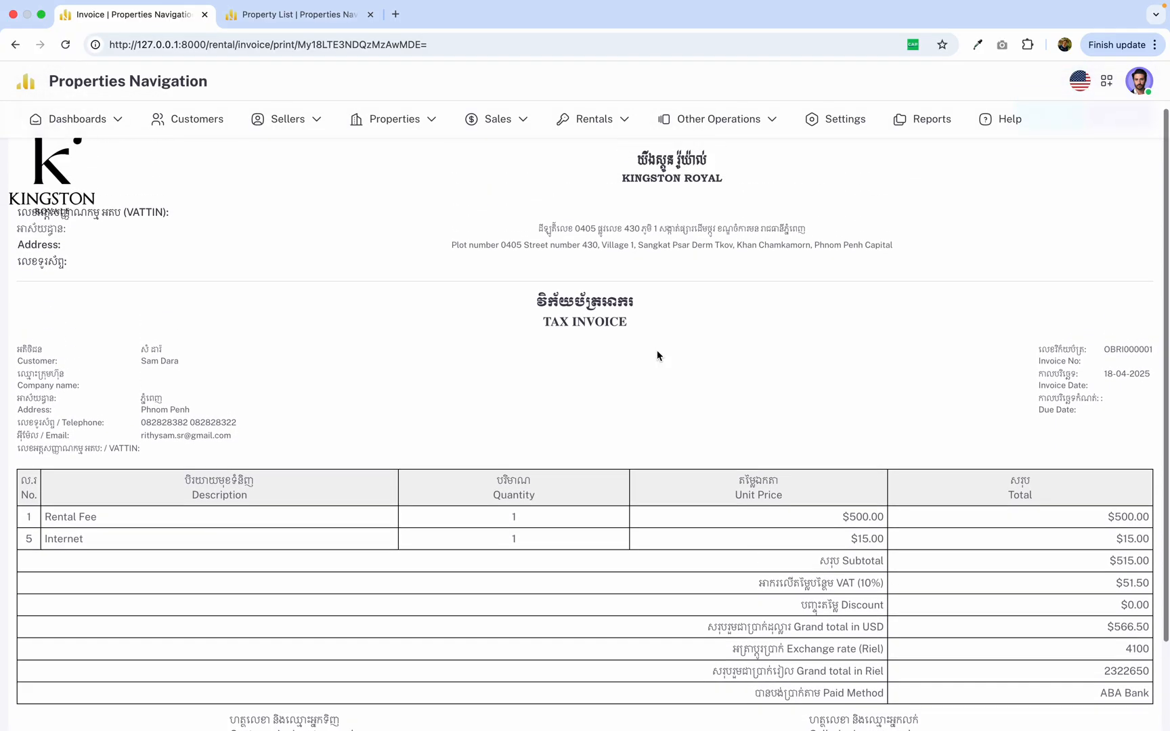
pyautogui.scroll(3, 684, 356)
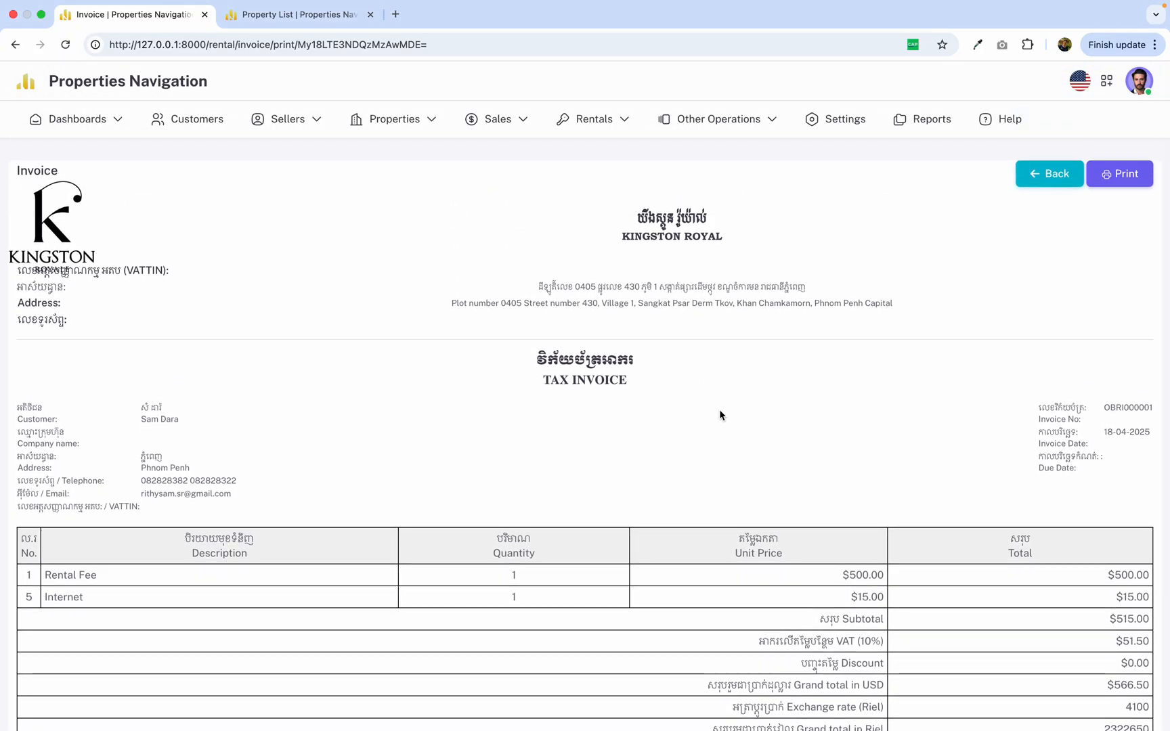
pyautogui.scroll(-3, 719, 414)
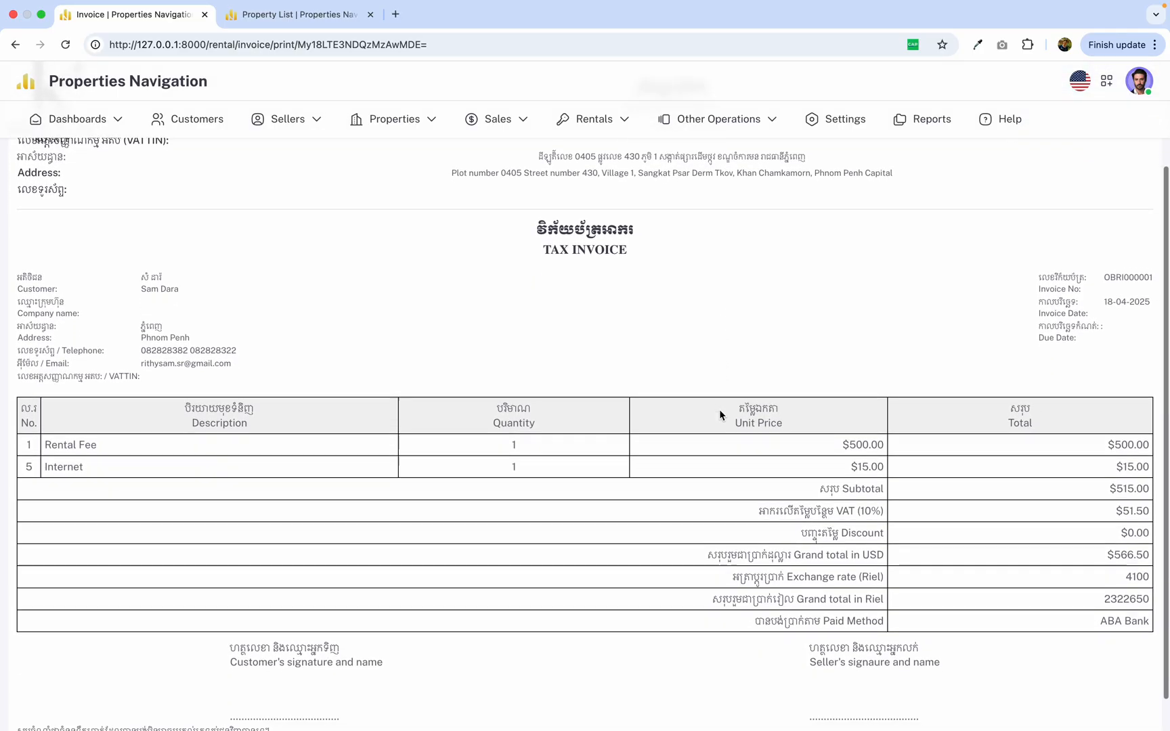
pyautogui.scroll(2, 596, 421)
pyautogui.scroll(-3, 595, 421)
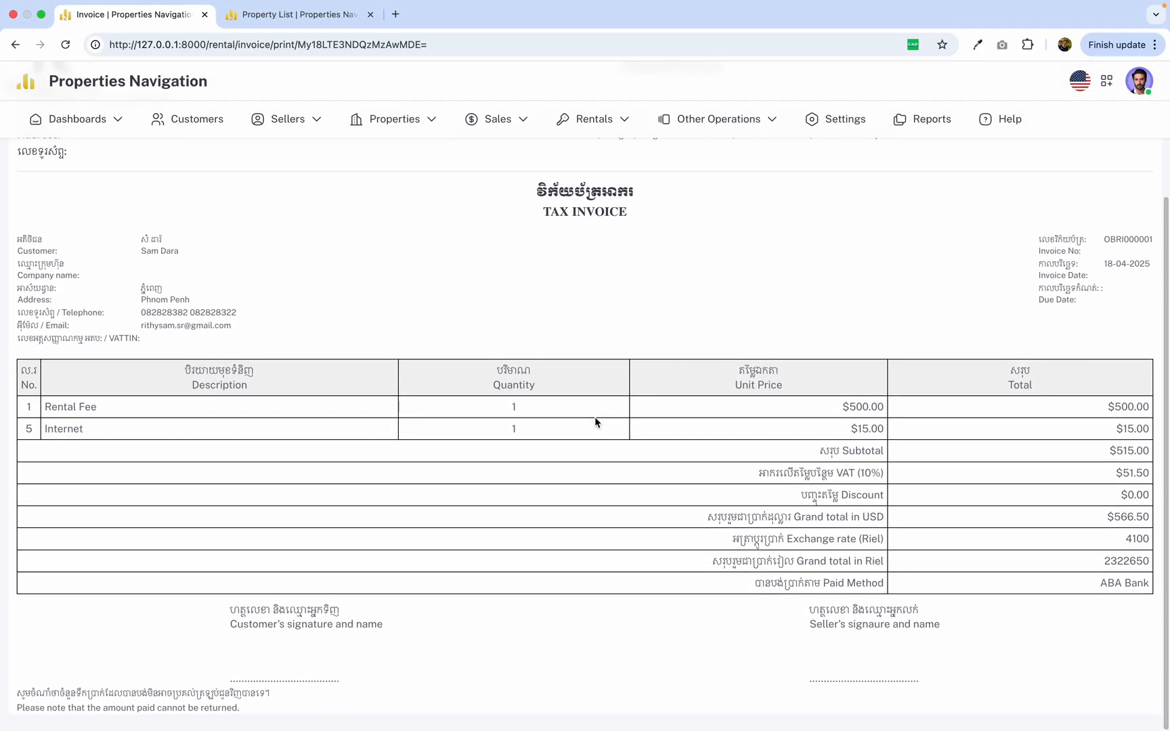
pyautogui.scroll(3, 595, 421)
pyautogui.scroll(-5, 595, 421)
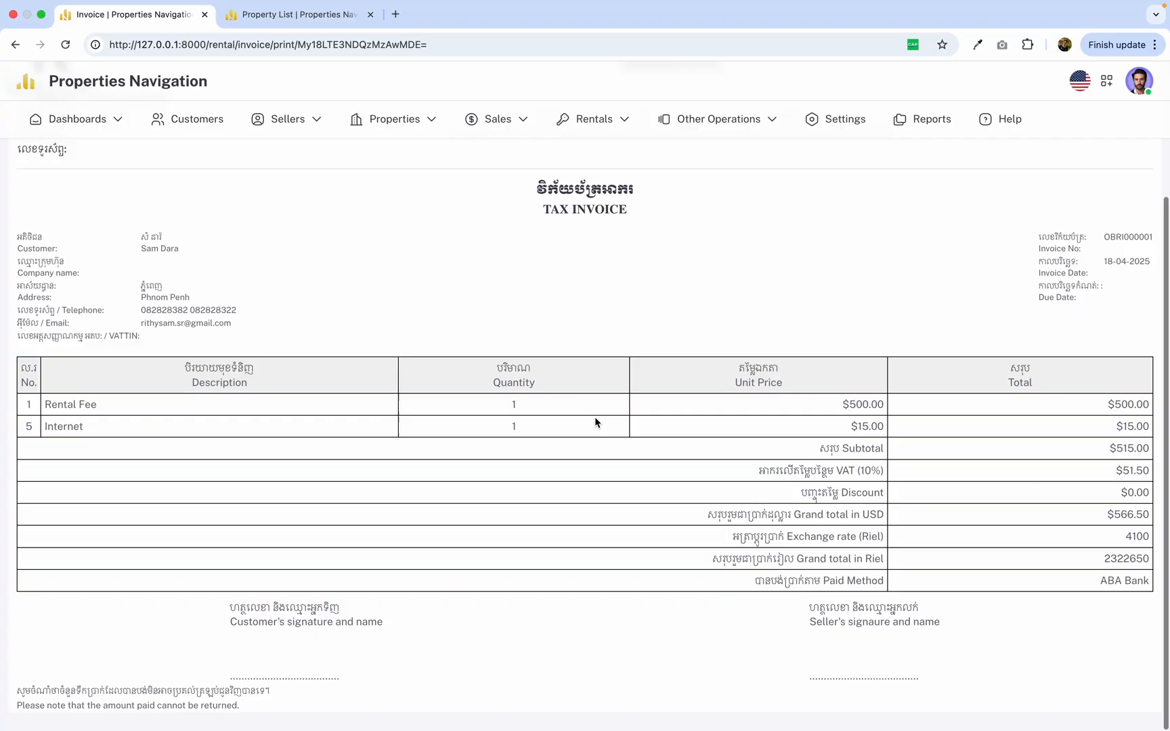
pyautogui.scroll(2, 595, 421)
pyautogui.scroll(2, 595, 419)
pyautogui.scroll(-3, 595, 420)
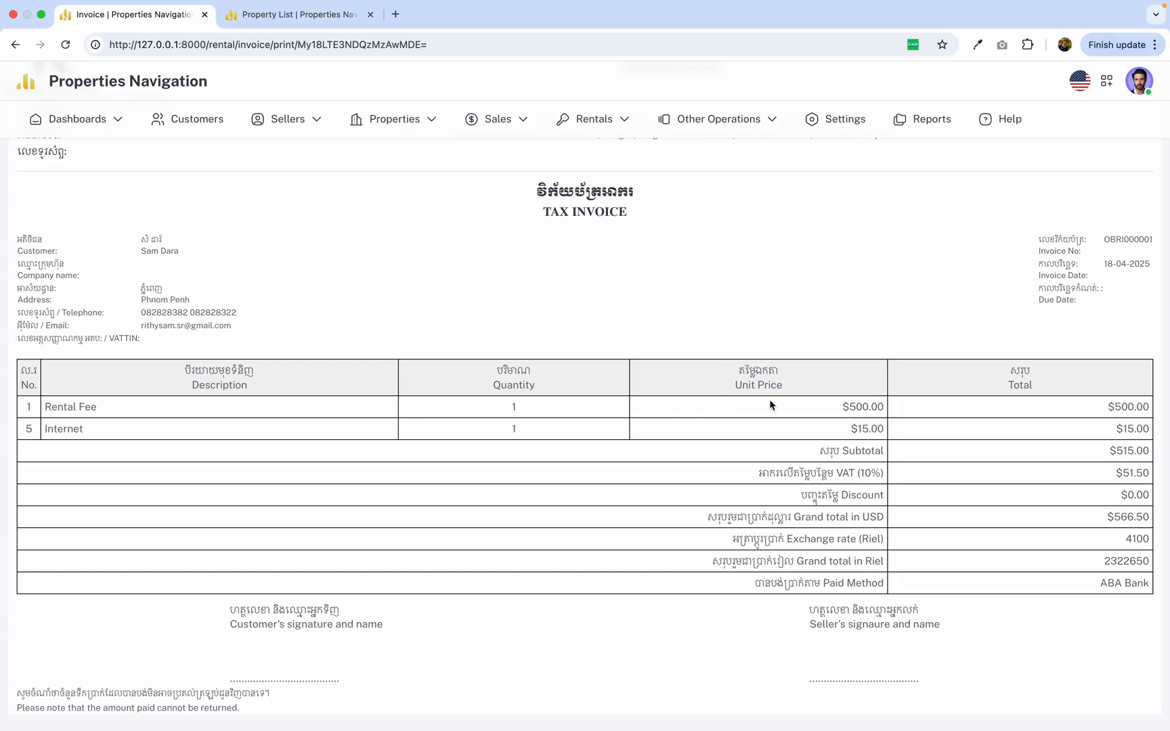
pyautogui.scroll(3, 467, 386)
pyautogui.scroll(-1, 269, 373)
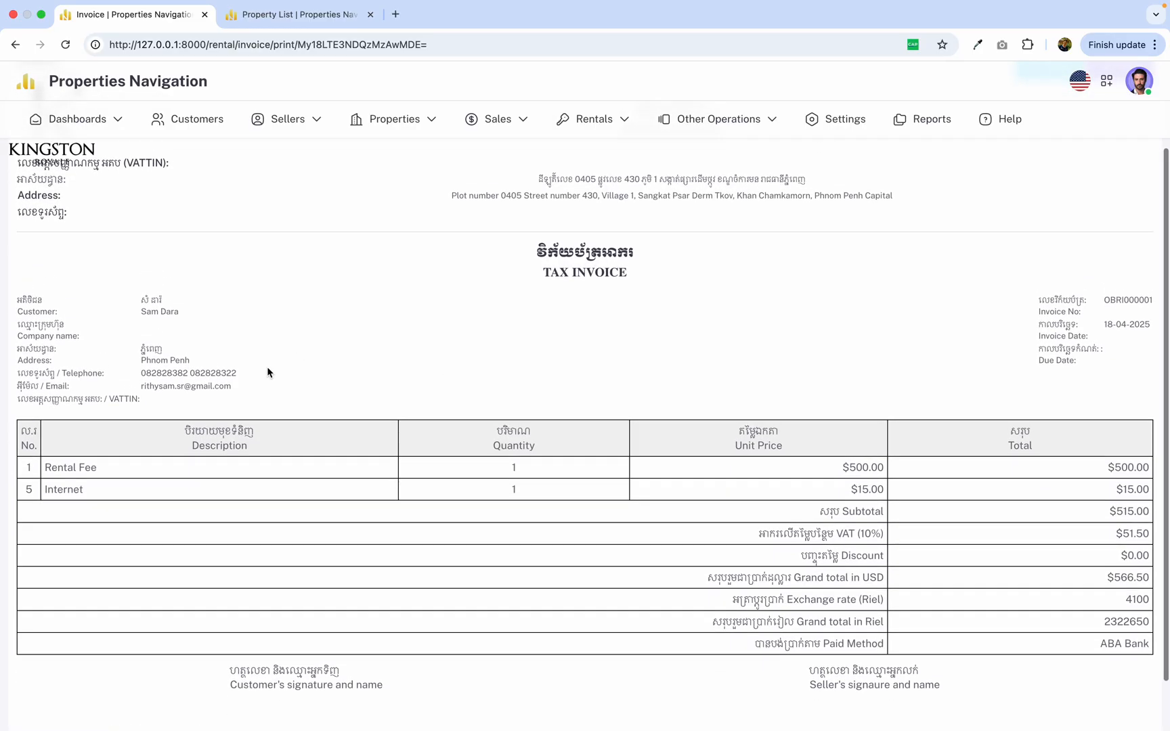
# Examine the customer's details and the company and customer VATTIN fields on the tax invoice.
pyautogui.moveTo(51, 307); pyautogui.dragTo(504, 392)
pyautogui.click(504, 392)
pyautogui.scroll(-1, 504, 395)
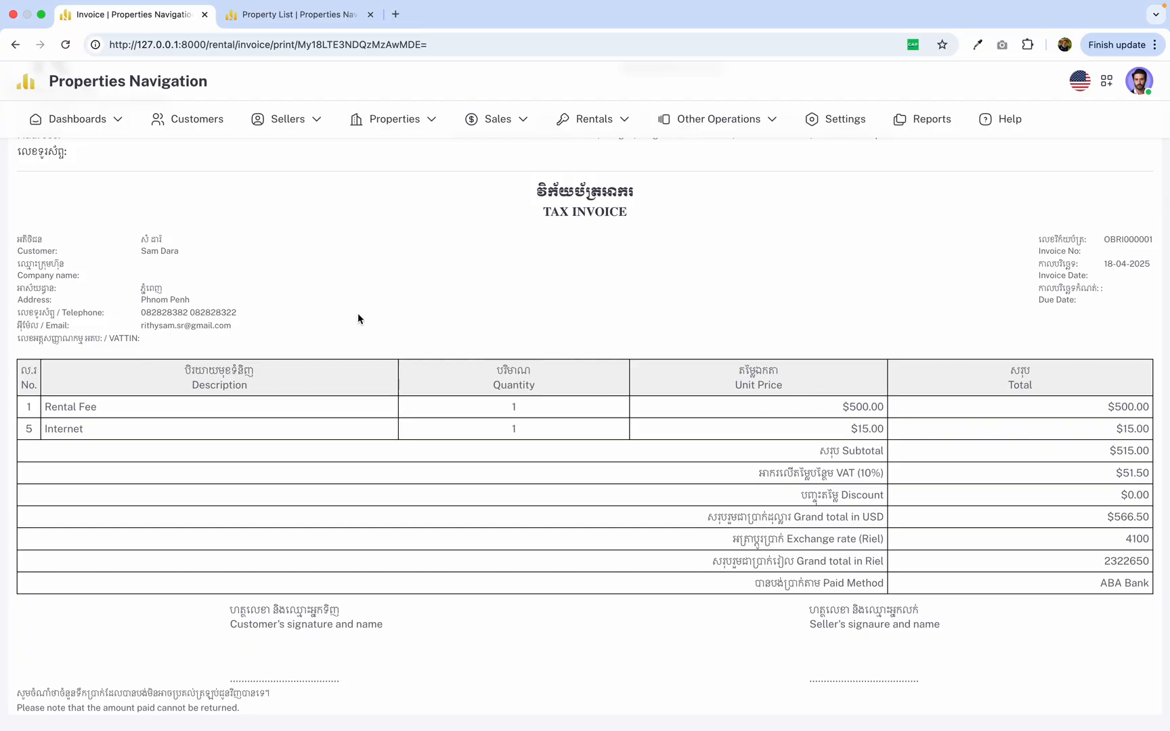
pyautogui.scroll(2, 196, 335)
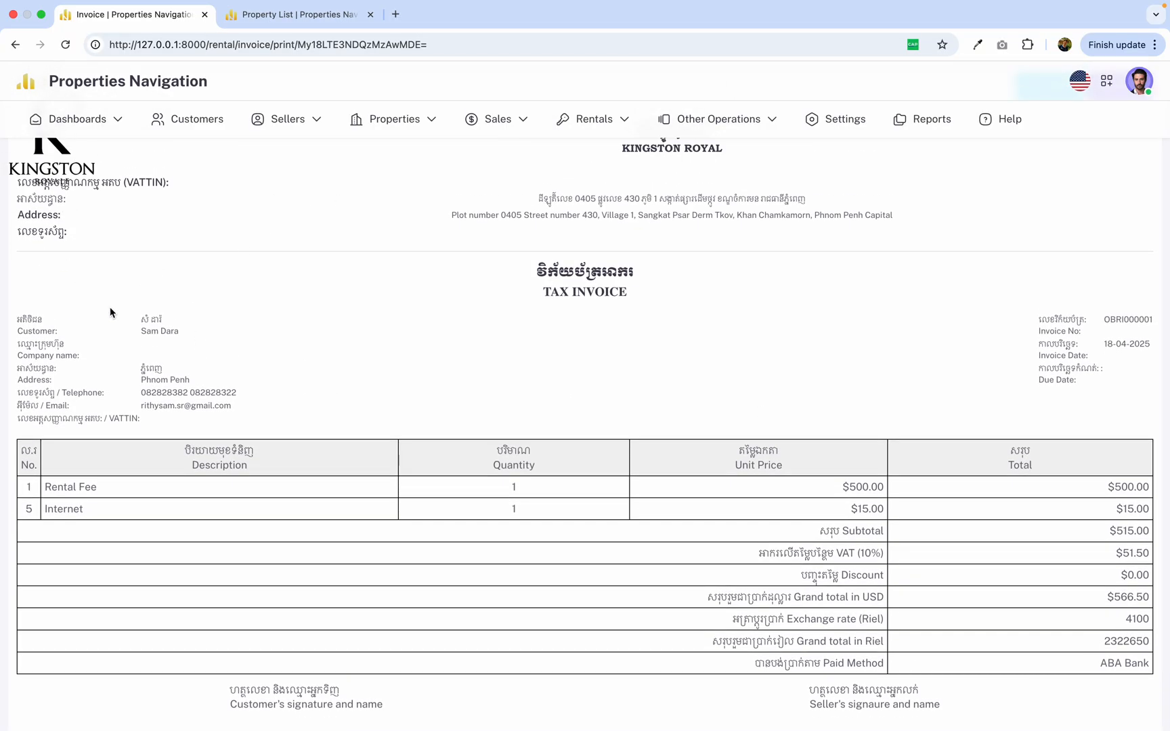
pyautogui.moveTo(49, 188); pyautogui.dragTo(247, 192)
pyautogui.moveTo(159, 182); pyautogui.dragTo(159, 183)
pyautogui.scroll(-2, 159, 183)
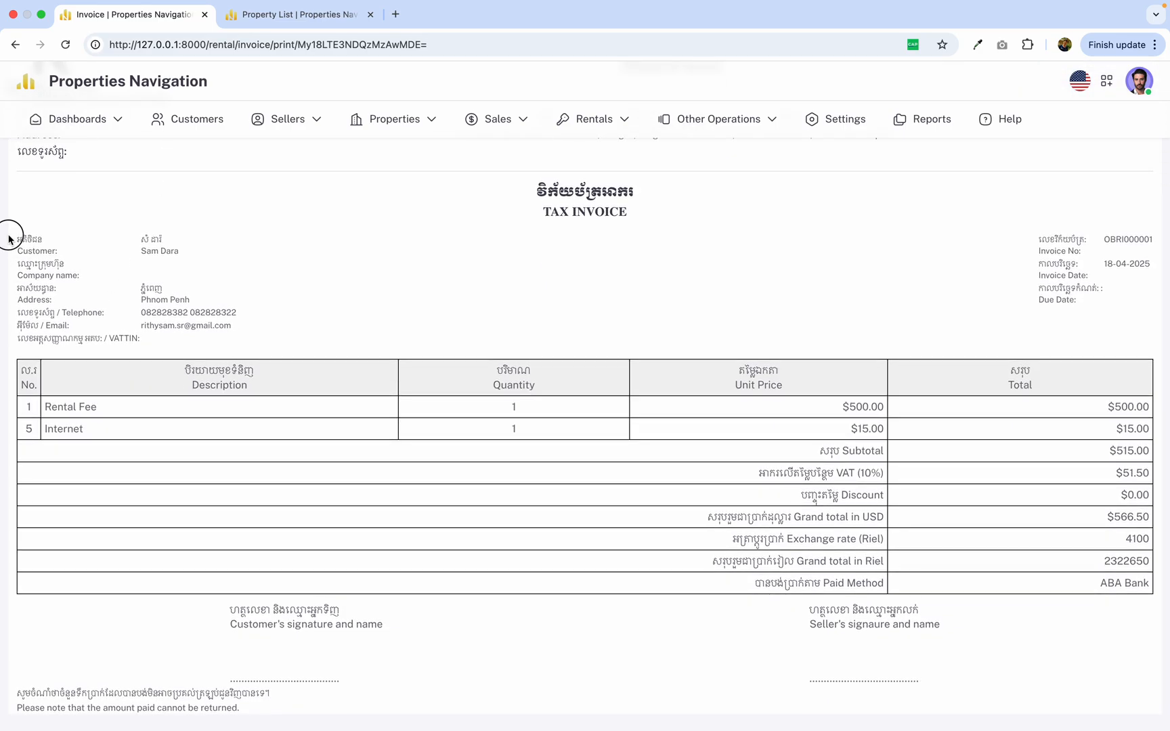
pyautogui.moveTo(8, 235); pyautogui.dragTo(193, 360)
pyautogui.click(315, 334)
pyautogui.moveTo(95, 339); pyautogui.dragTo(201, 337)
pyautogui.click(533, 336)
# Examine the tax invoice's VAT, discount, USD grand total, exchange rate and Riel grand total lines.
pyautogui.moveTo(769, 472); pyautogui.dragTo(874, 472)
pyautogui.moveTo(801, 495); pyautogui.dragTo(887, 497)
pyautogui.moveTo(716, 518); pyautogui.dragTo(871, 518)
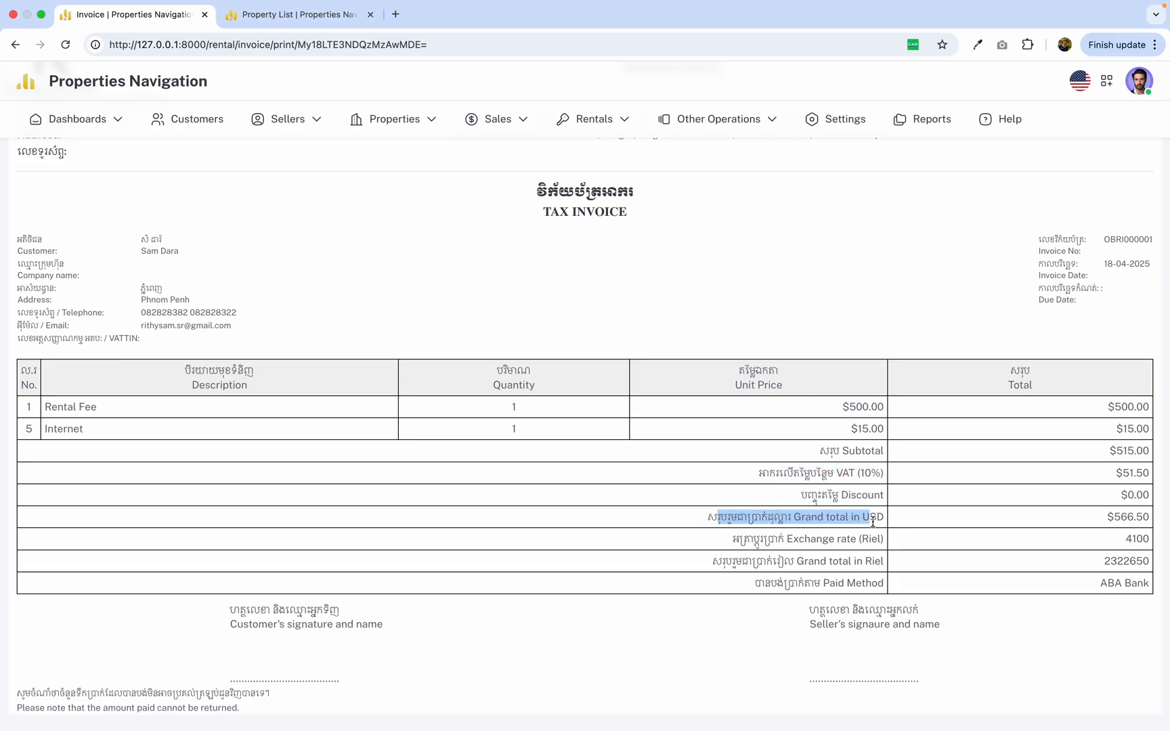
pyautogui.click(779, 517)
pyautogui.moveTo(744, 539); pyautogui.dragTo(878, 540)
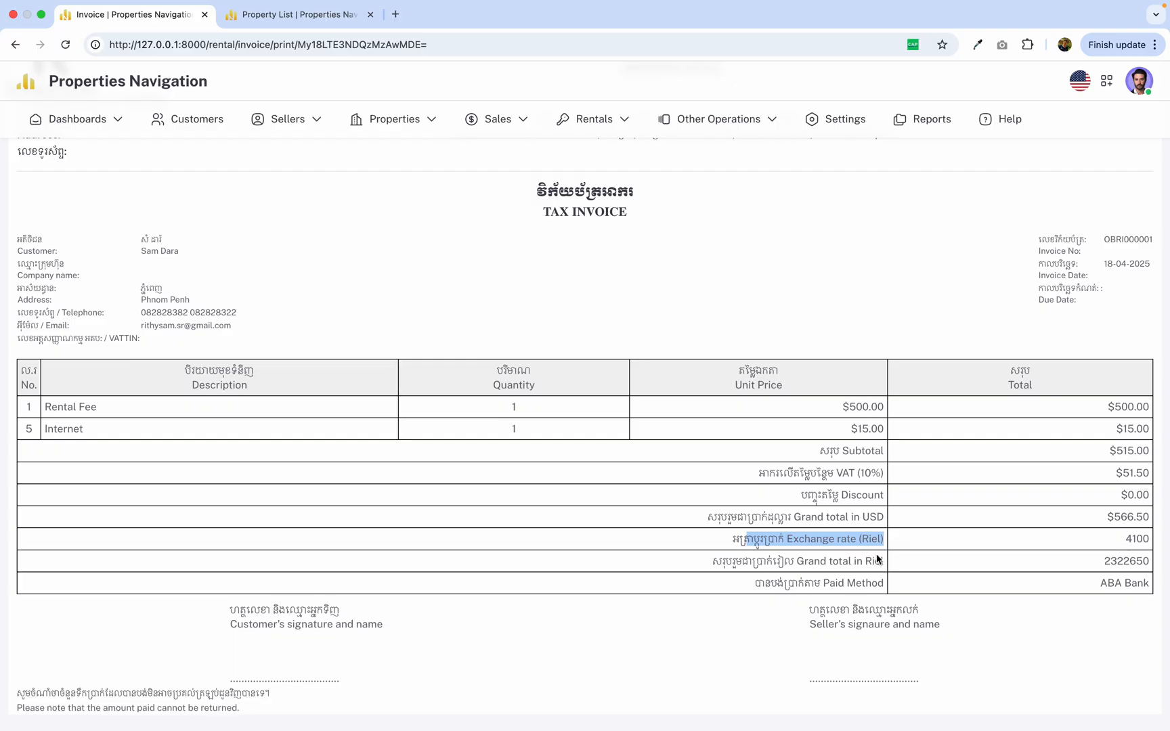
pyautogui.moveTo(701, 561); pyautogui.dragTo(875, 563)
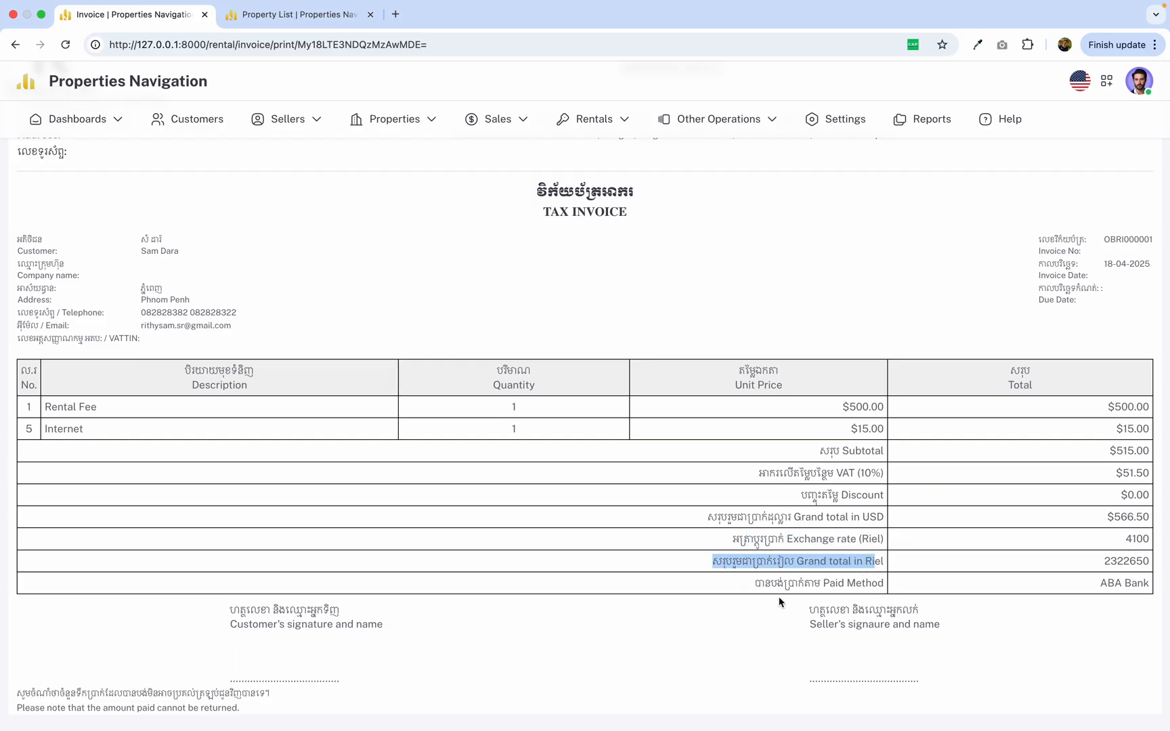
# Check the paid method line on the tax invoice.
pyautogui.moveTo(755, 584); pyautogui.dragTo(901, 586)
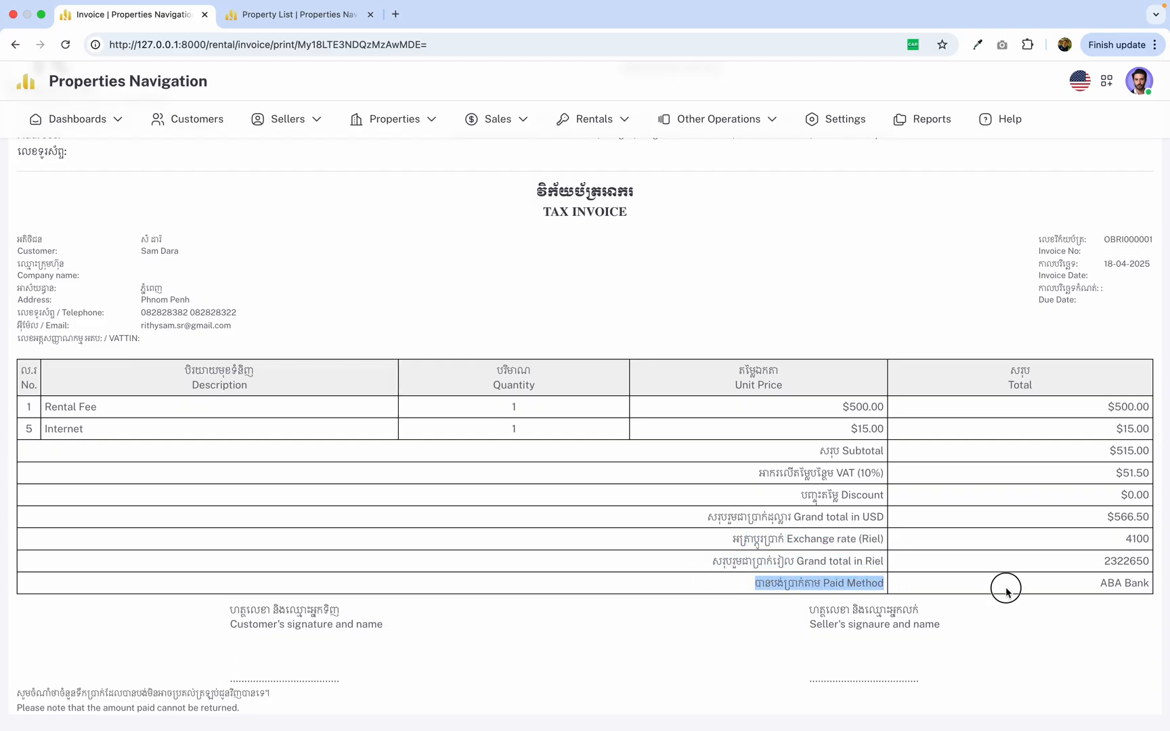
pyautogui.moveTo(1006, 591); pyautogui.dragTo(1159, 591)
pyautogui.moveTo(757, 585); pyautogui.dragTo(1000, 582)
pyautogui.moveTo(1090, 584); pyautogui.dragTo(1114, 584)
pyautogui.moveTo(747, 582); pyautogui.dragTo(1162, 588)
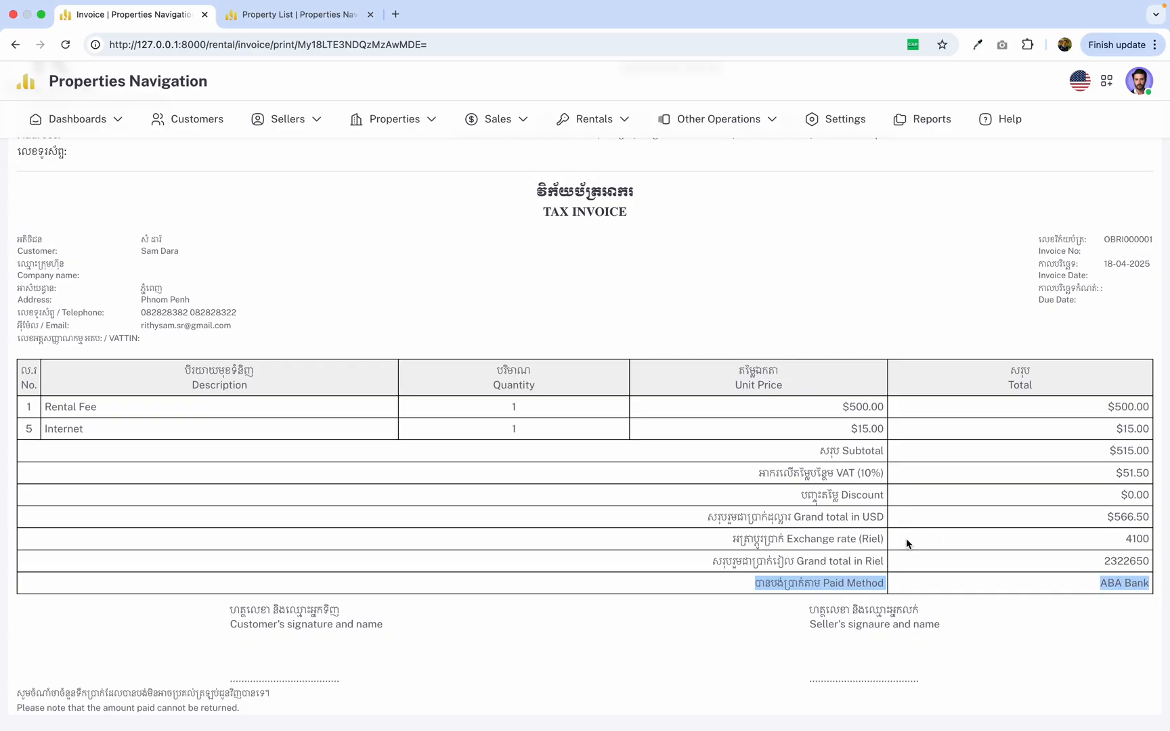
pyautogui.moveTo(765, 579); pyautogui.dragTo(1092, 584)
# Preview the tax invoice's printout and close the preview without printing.
pyautogui.scroll(3, 1100, 565)
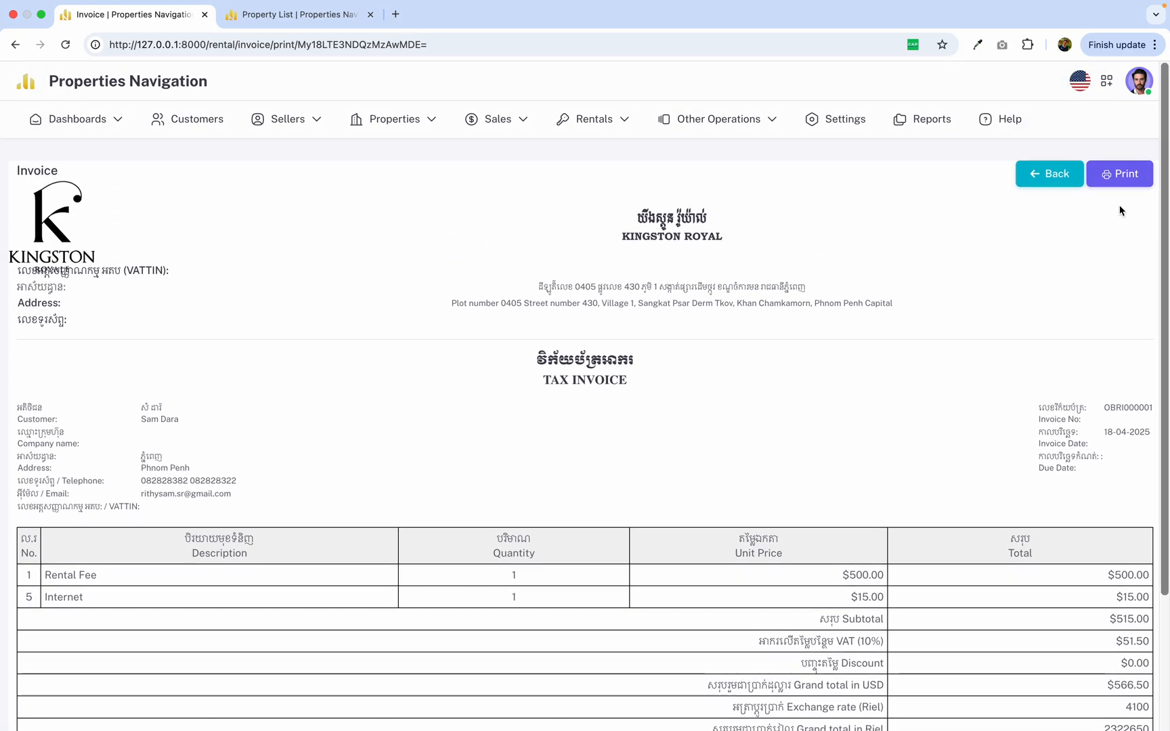
pyautogui.click(1126, 175)
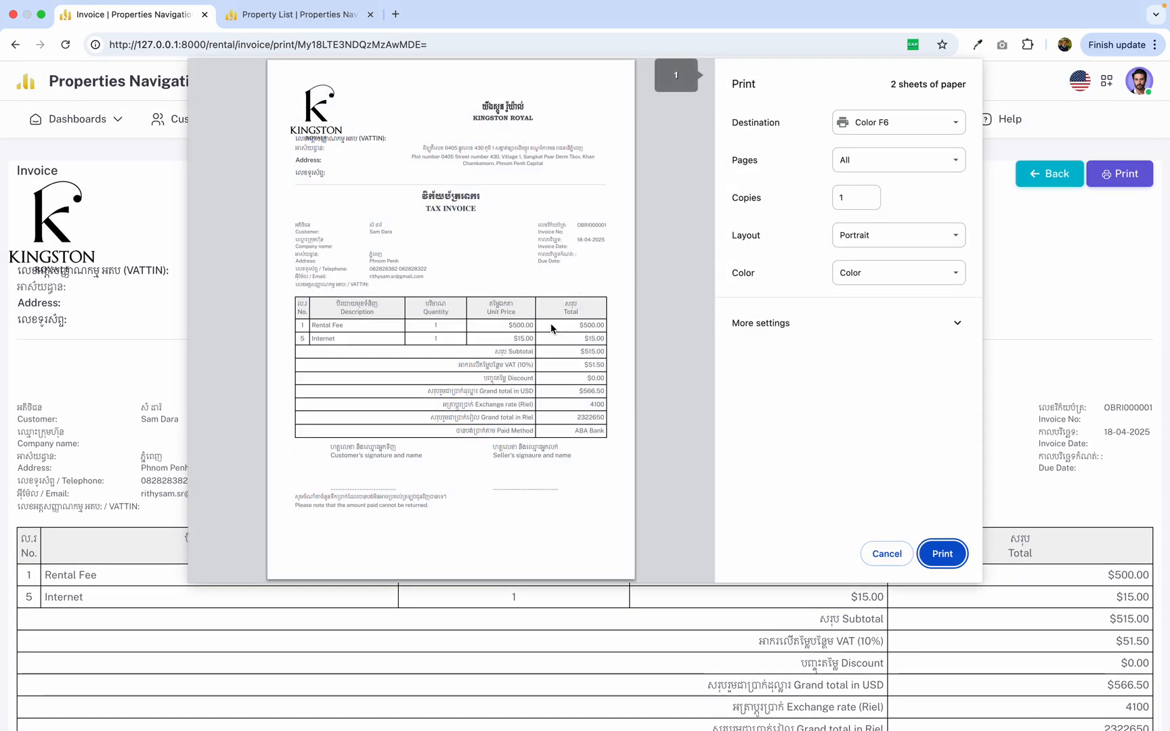
pyautogui.scroll(-2, 551, 323)
pyautogui.scroll(2, 551, 323)
pyautogui.click(886, 554)
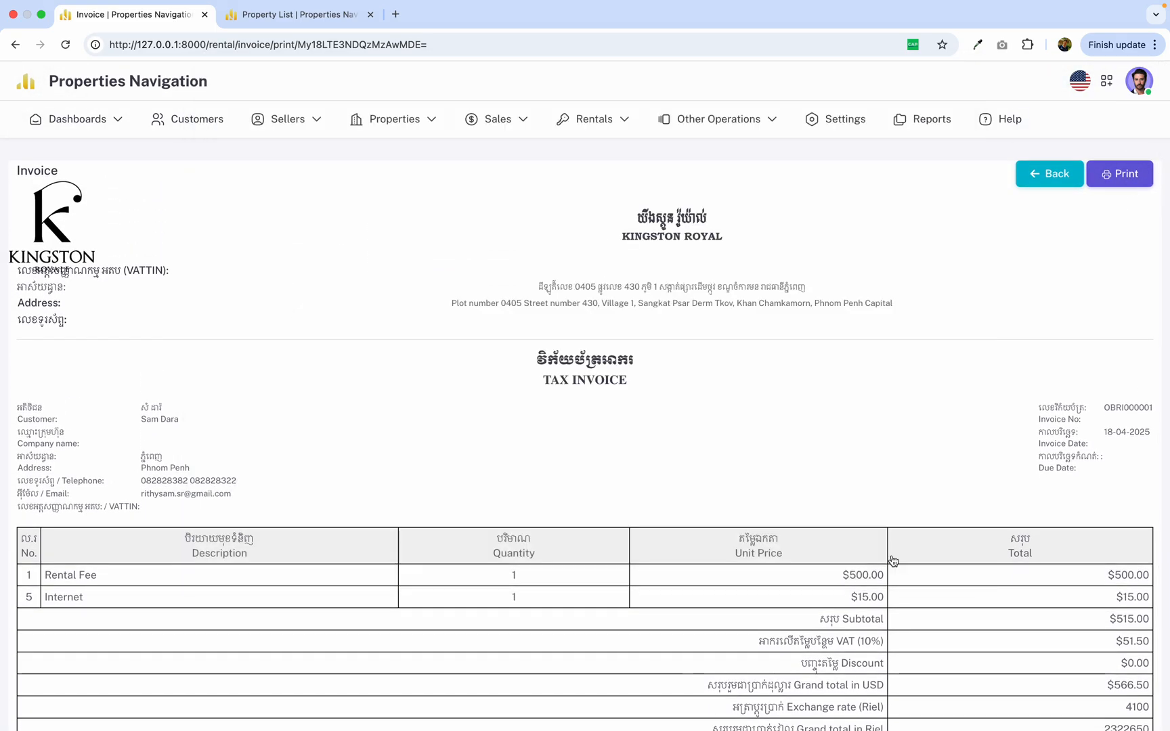
# Return from the tax invoice to the rental details, read the check-out confirmation's expense note, and dismiss it without checking out.
pyautogui.click(1065, 178)
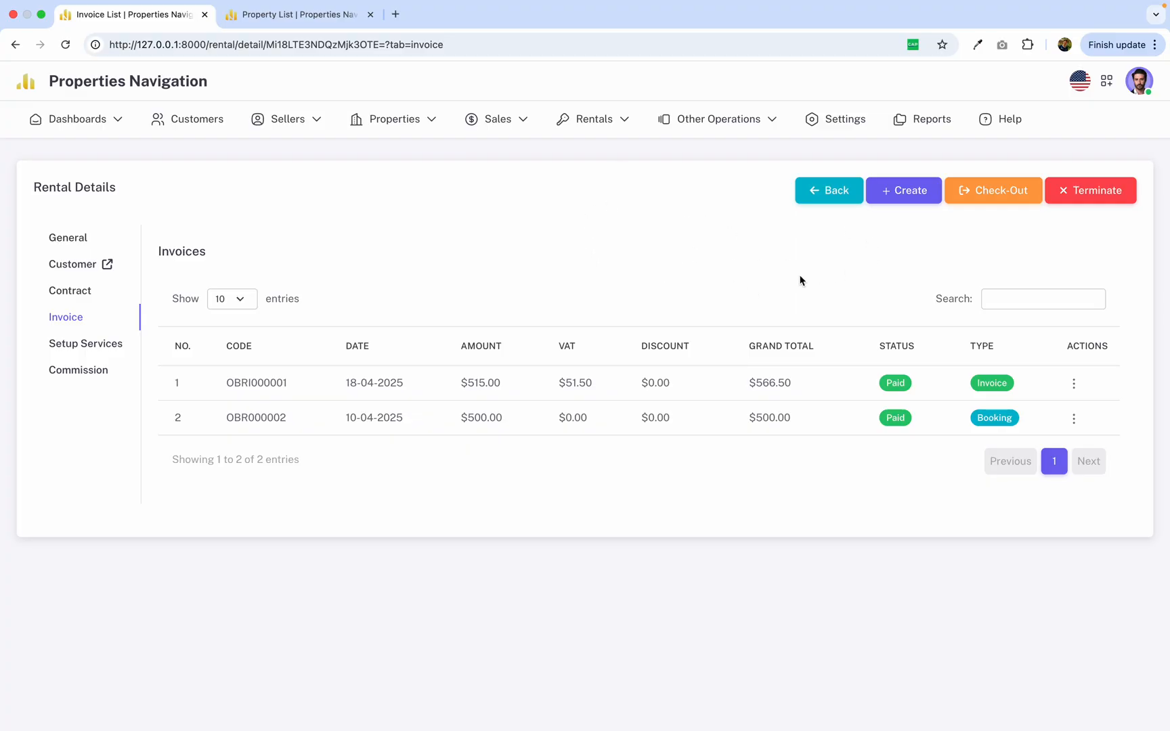
pyautogui.click(999, 191)
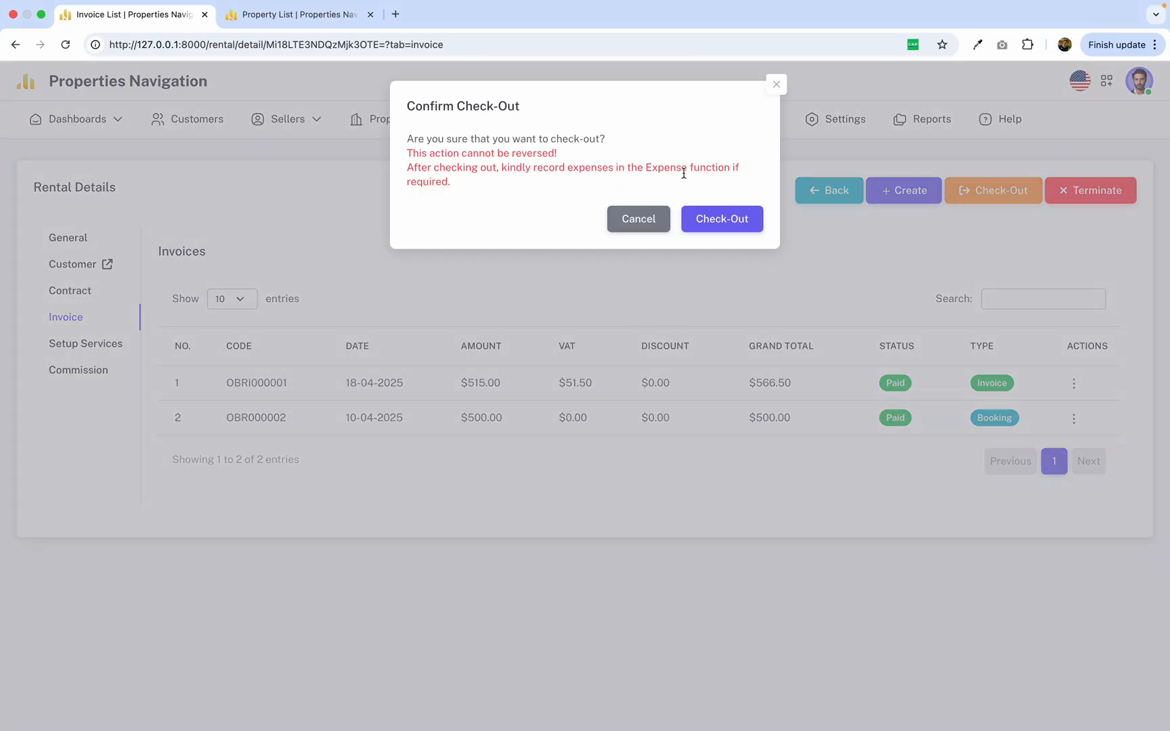
pyautogui.moveTo(413, 153); pyautogui.dragTo(464, 177)
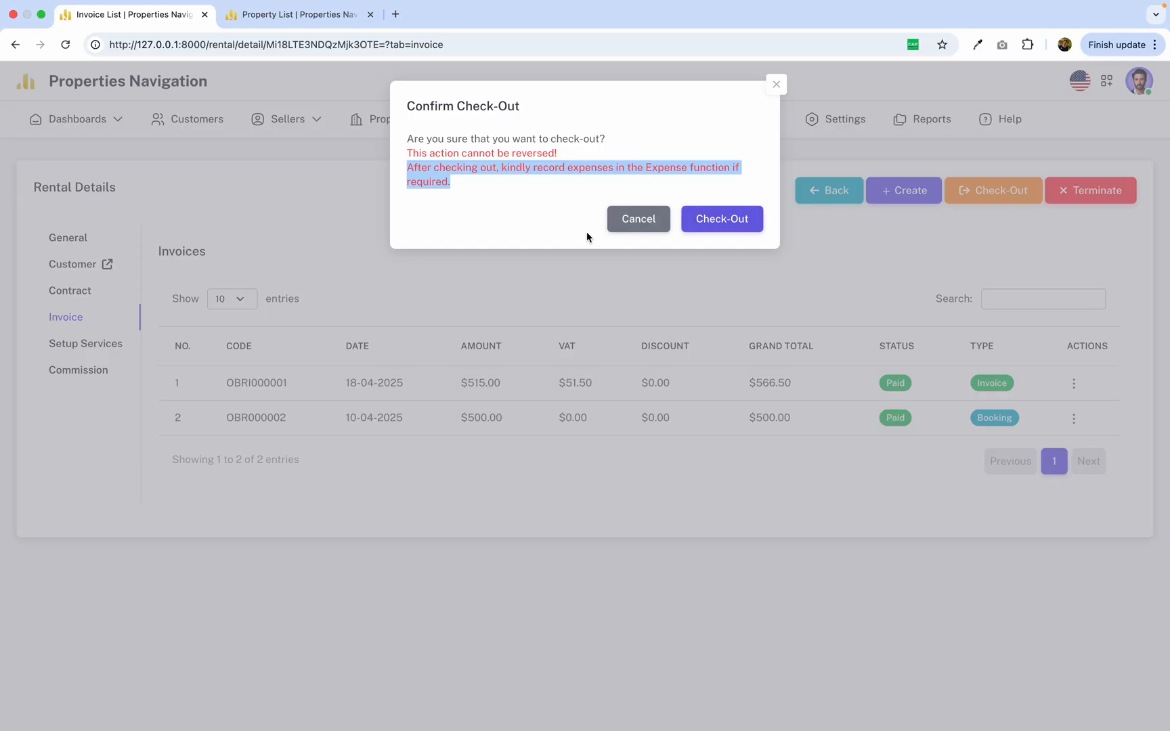
pyautogui.click(524, 233)
pyautogui.click(404, 173)
pyautogui.moveTo(404, 174); pyautogui.dragTo(602, 168)
pyautogui.click(513, 180)
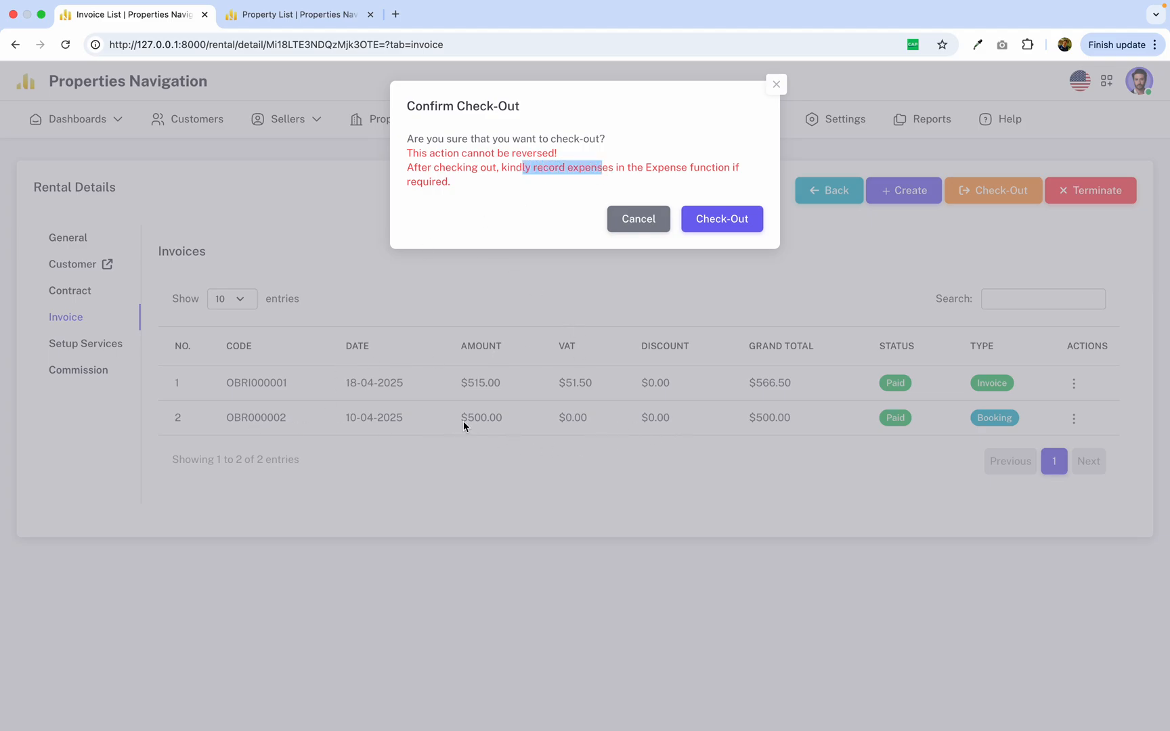
pyautogui.moveTo(410, 170); pyautogui.dragTo(610, 198)
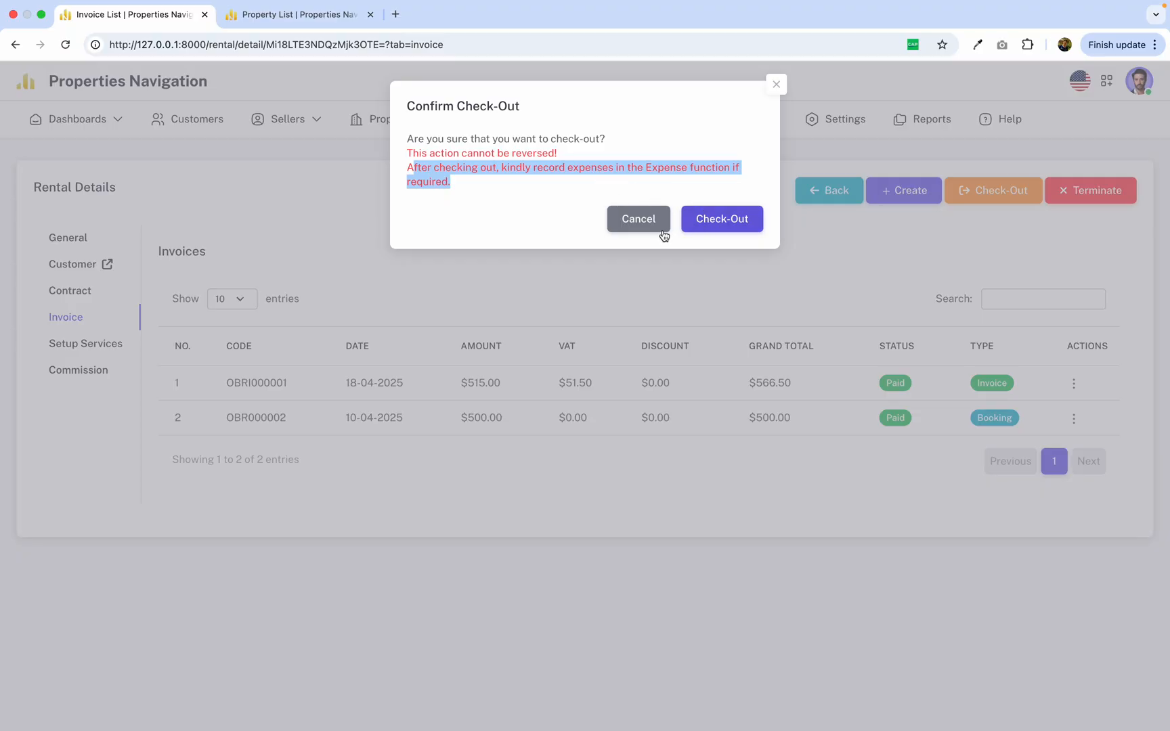
pyautogui.click(591, 197)
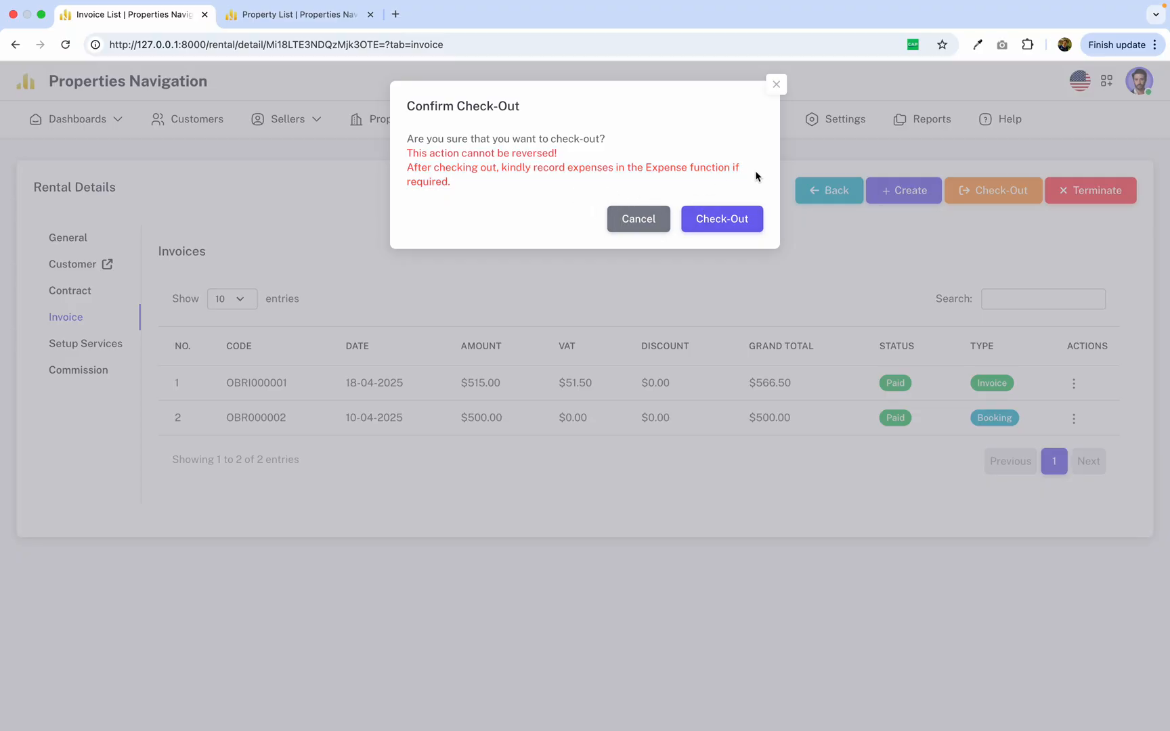
pyautogui.click(779, 92)
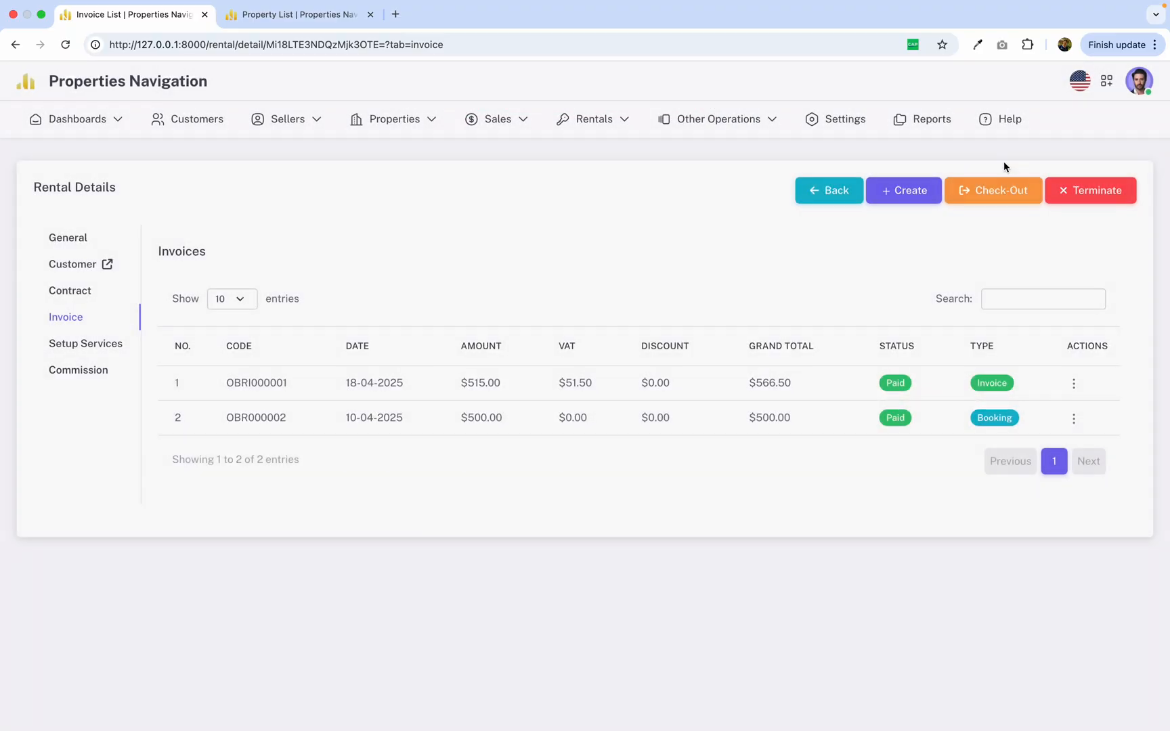
# Read the rental termination confirmation's note about recording expenses and dismiss it without terminating.
pyautogui.click(1086, 198)
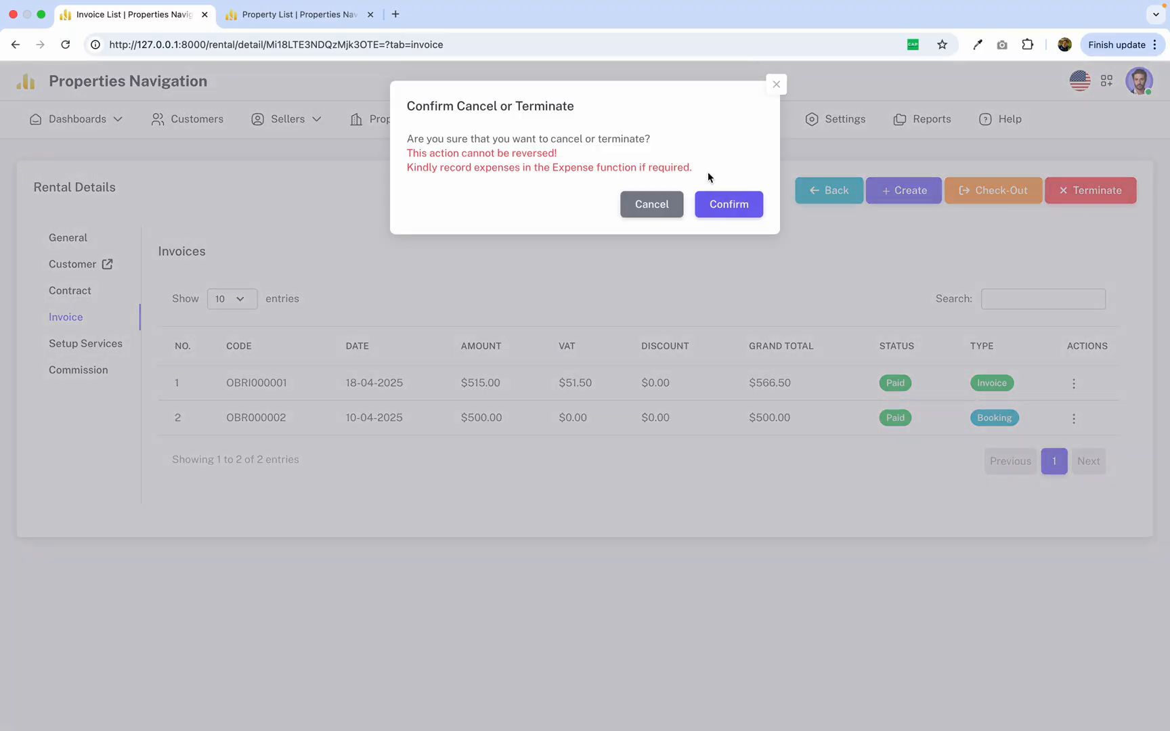
pyautogui.moveTo(708, 170); pyautogui.dragTo(410, 169)
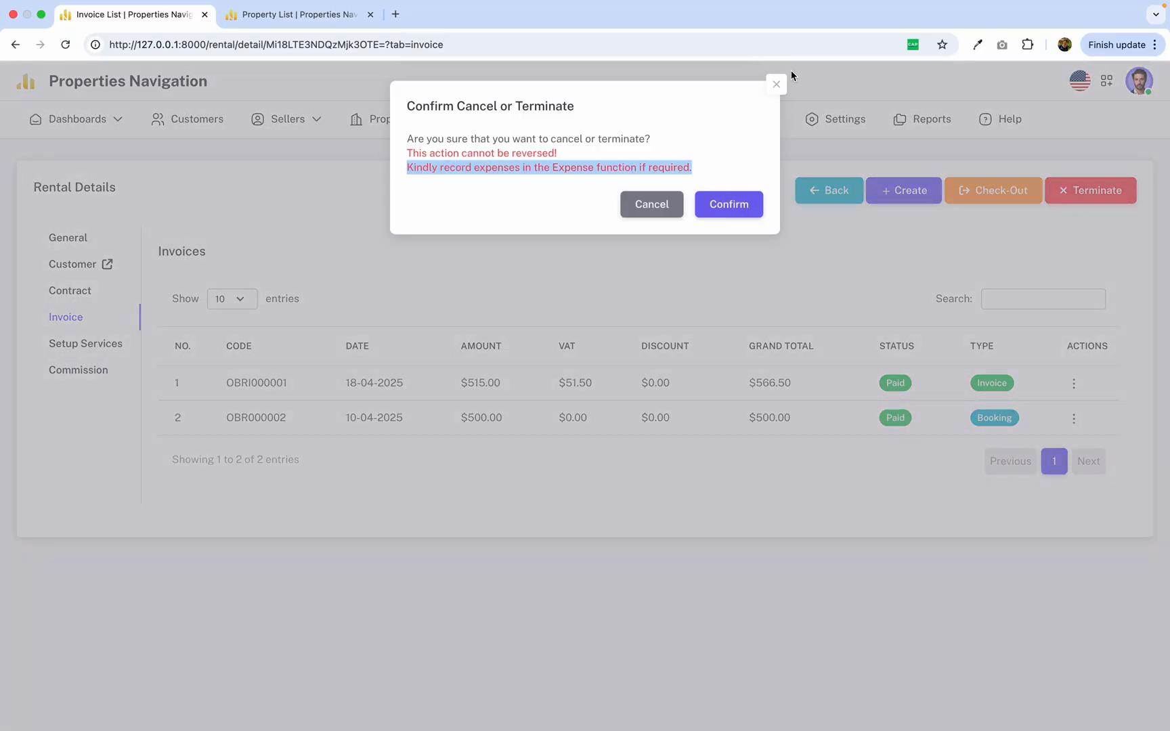
pyautogui.click(776, 84)
pyautogui.click(1099, 200)
pyautogui.click(728, 152)
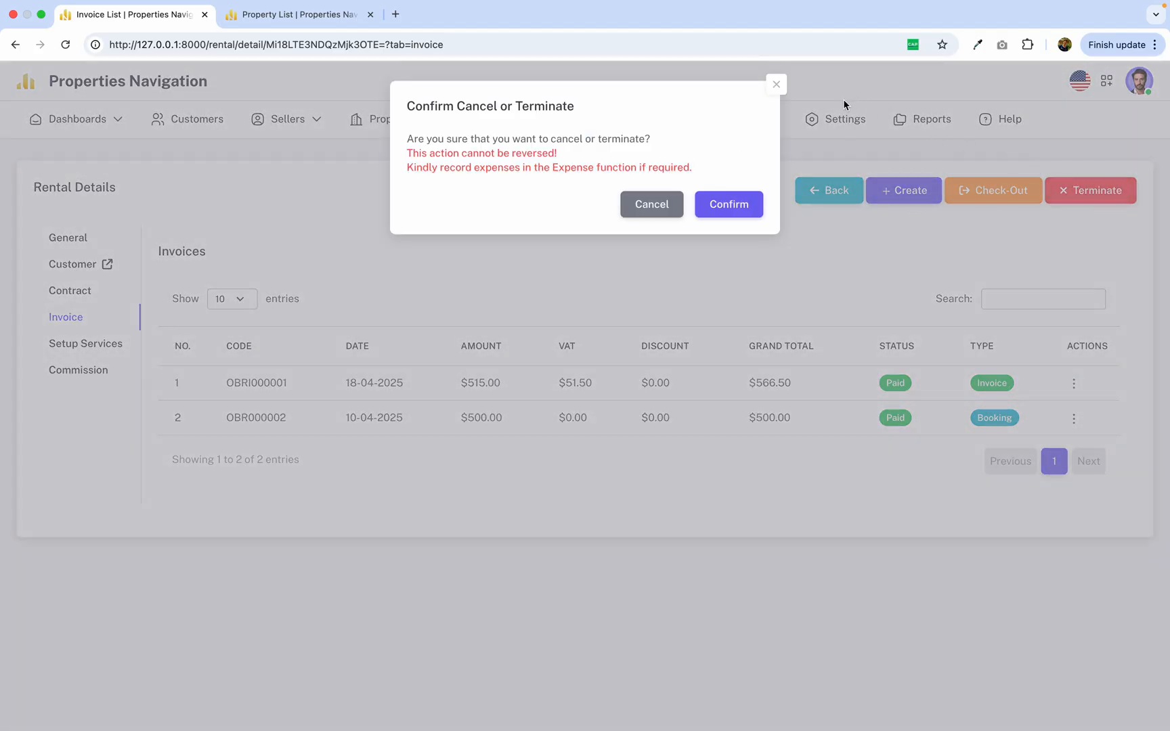
pyautogui.click(777, 84)
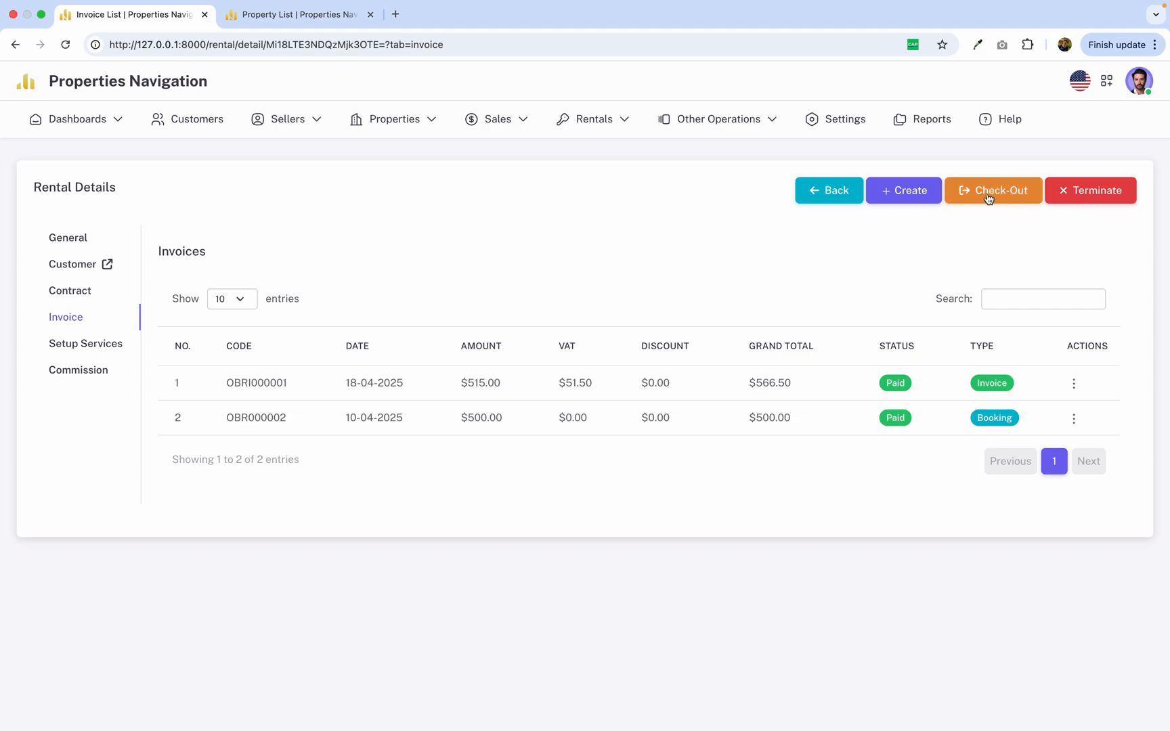
pyautogui.click(1111, 195)
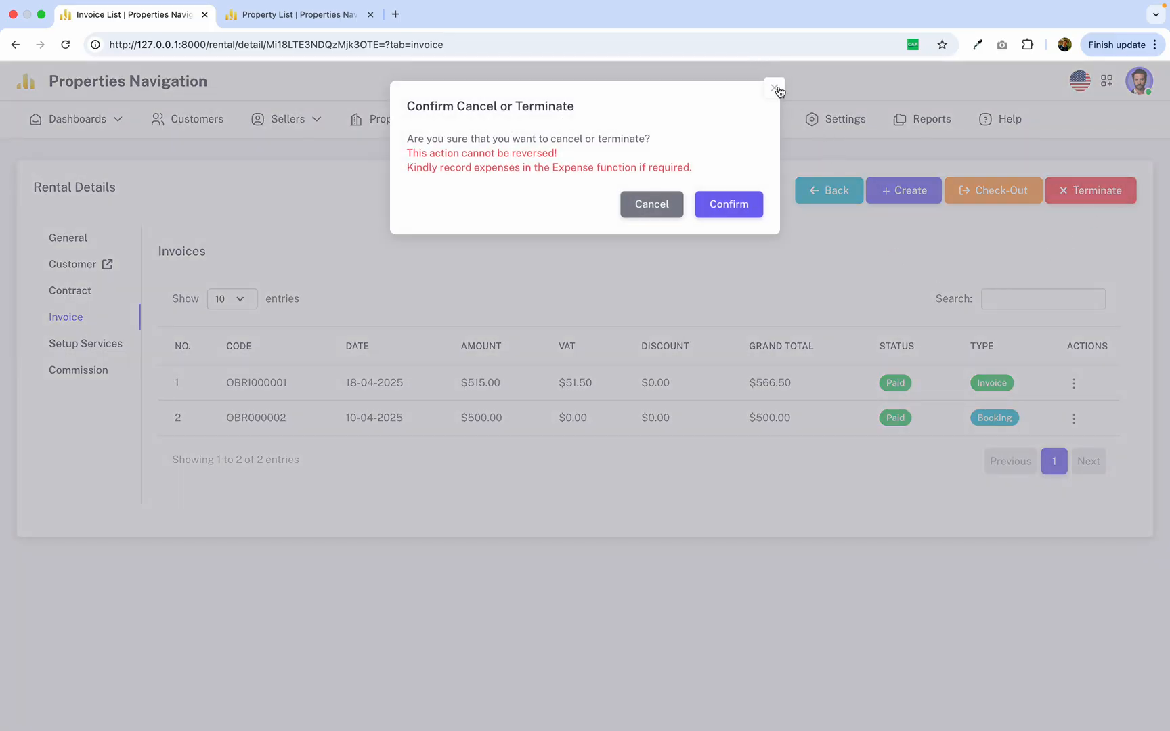
pyautogui.moveTo(701, 169); pyautogui.dragTo(382, 175)
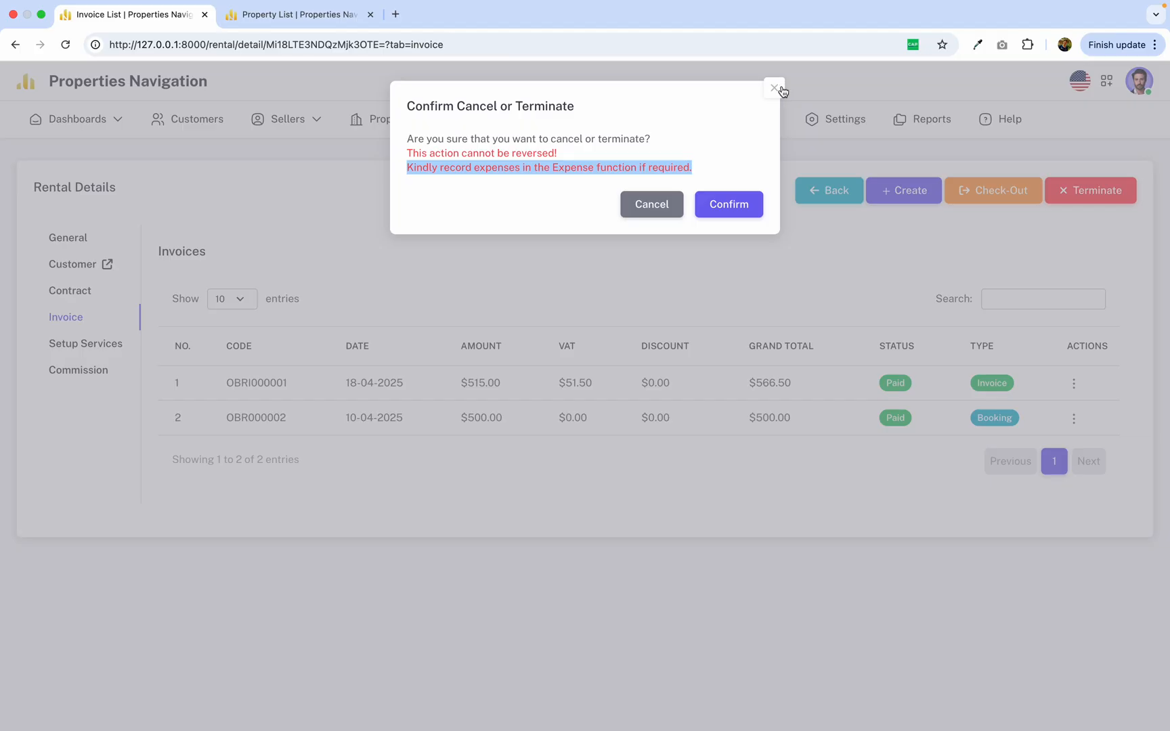
pyautogui.click(782, 92)
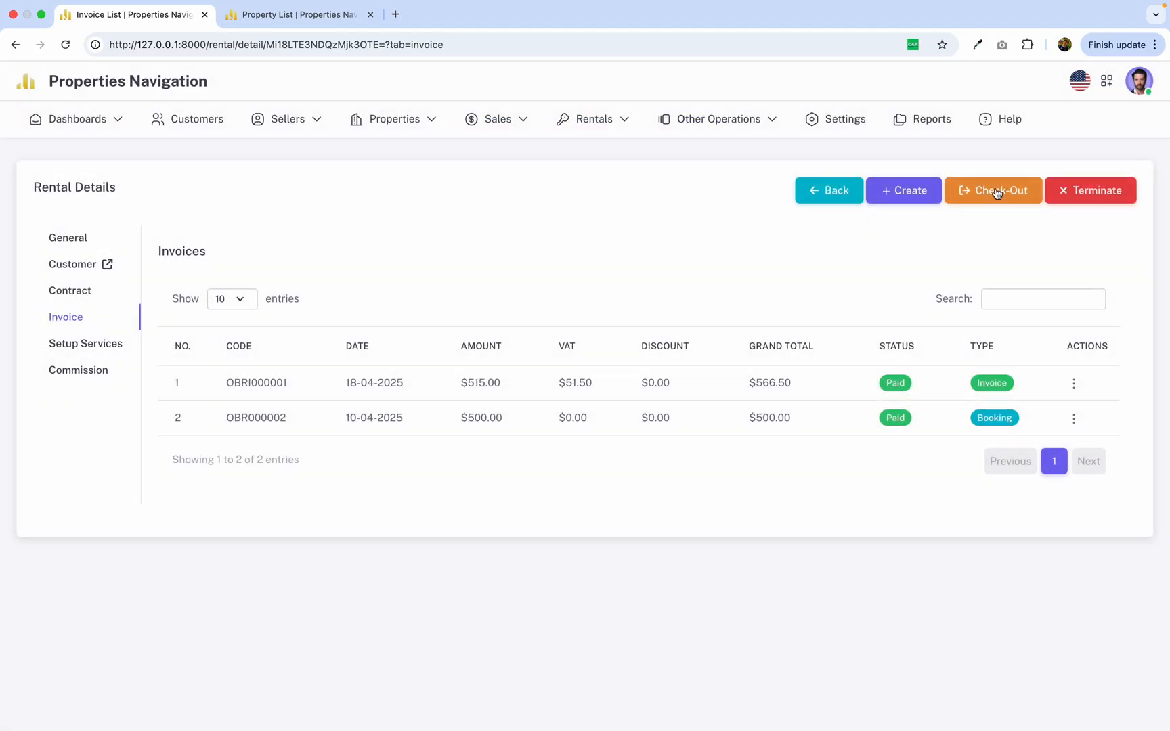
# Check out the rental for property 2002 and view its general rental information.
pyautogui.click(996, 193)
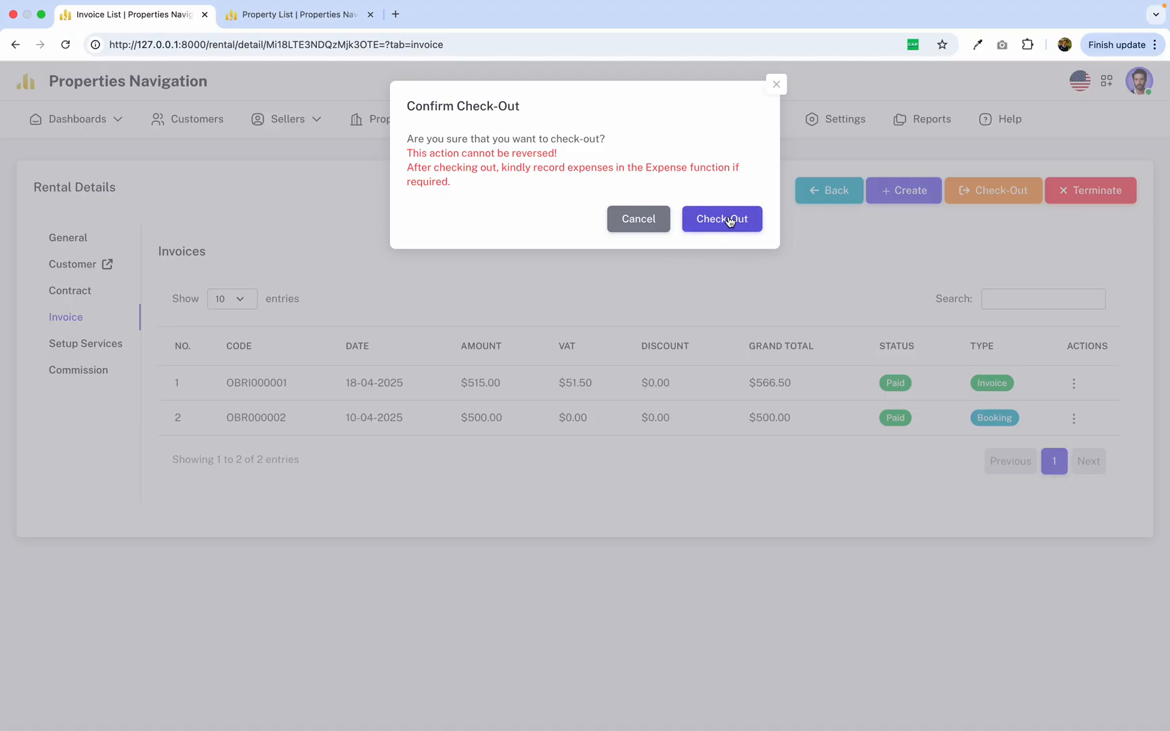
pyautogui.click(729, 220)
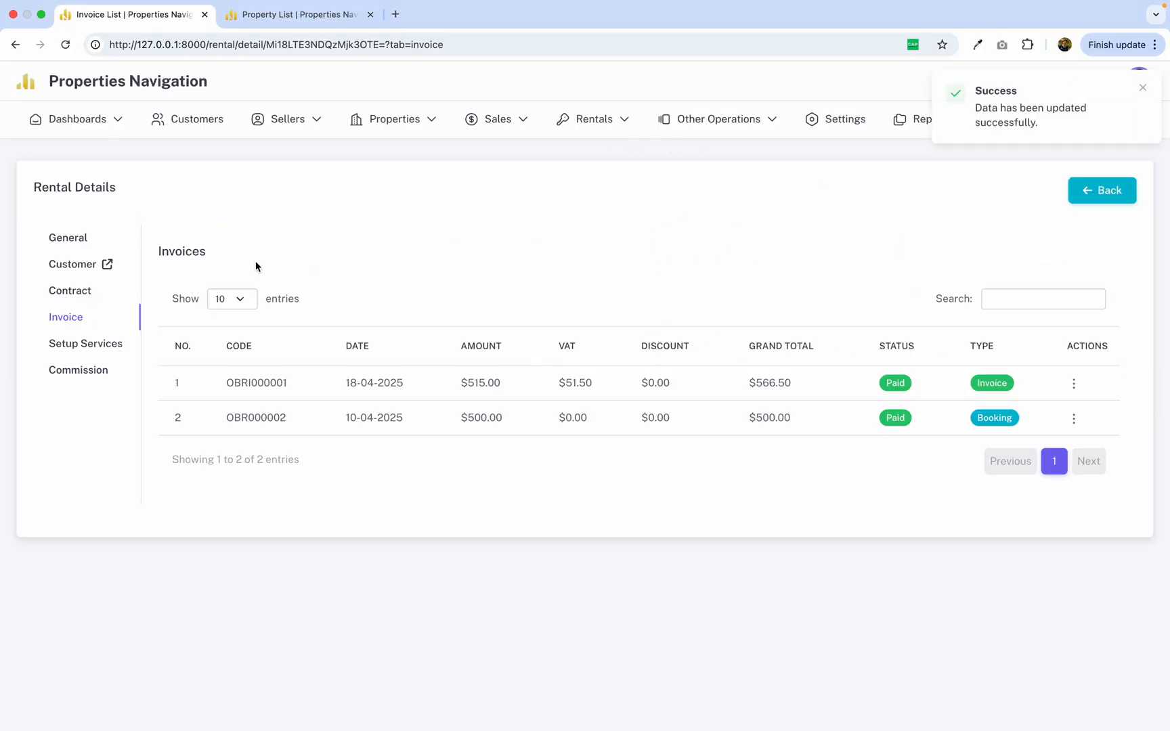
pyautogui.click(63, 241)
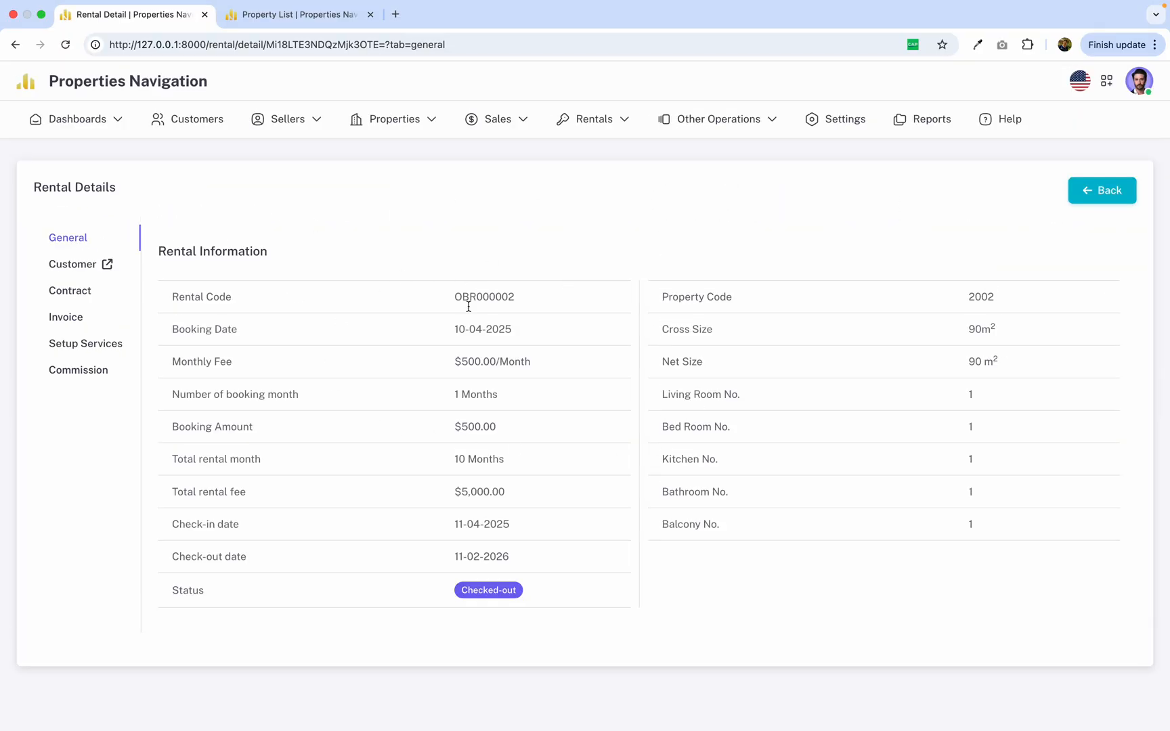
# Check the status of property 2002's rental in the rental list.
pyautogui.moveTo(596, 127)
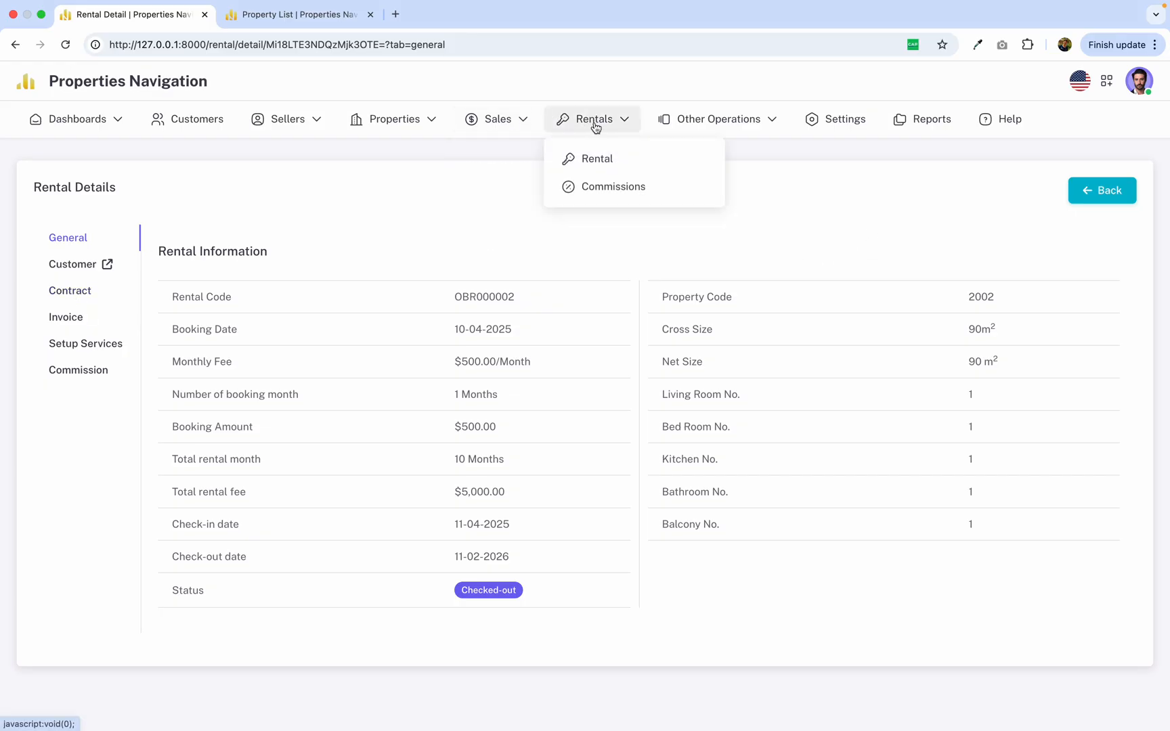
pyautogui.click(611, 162)
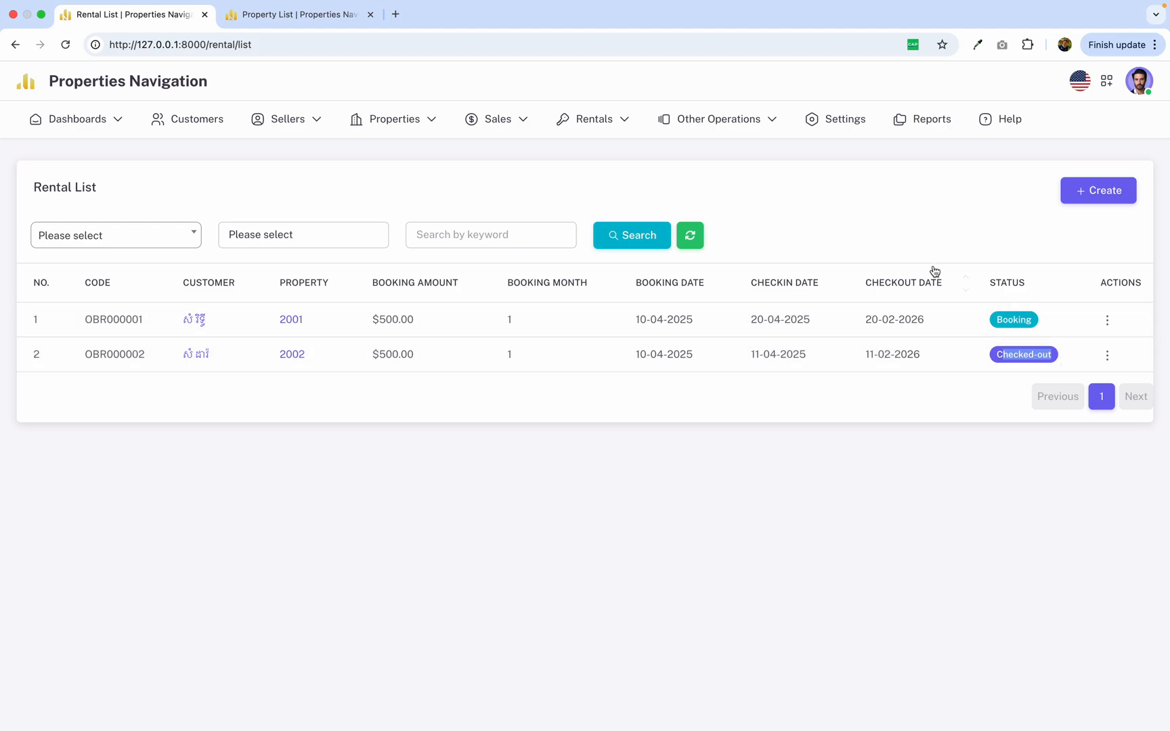
pyautogui.click(898, 229)
# Start a new expense record for project OBUILDING and property 2002.
pyautogui.moveTo(755, 127)
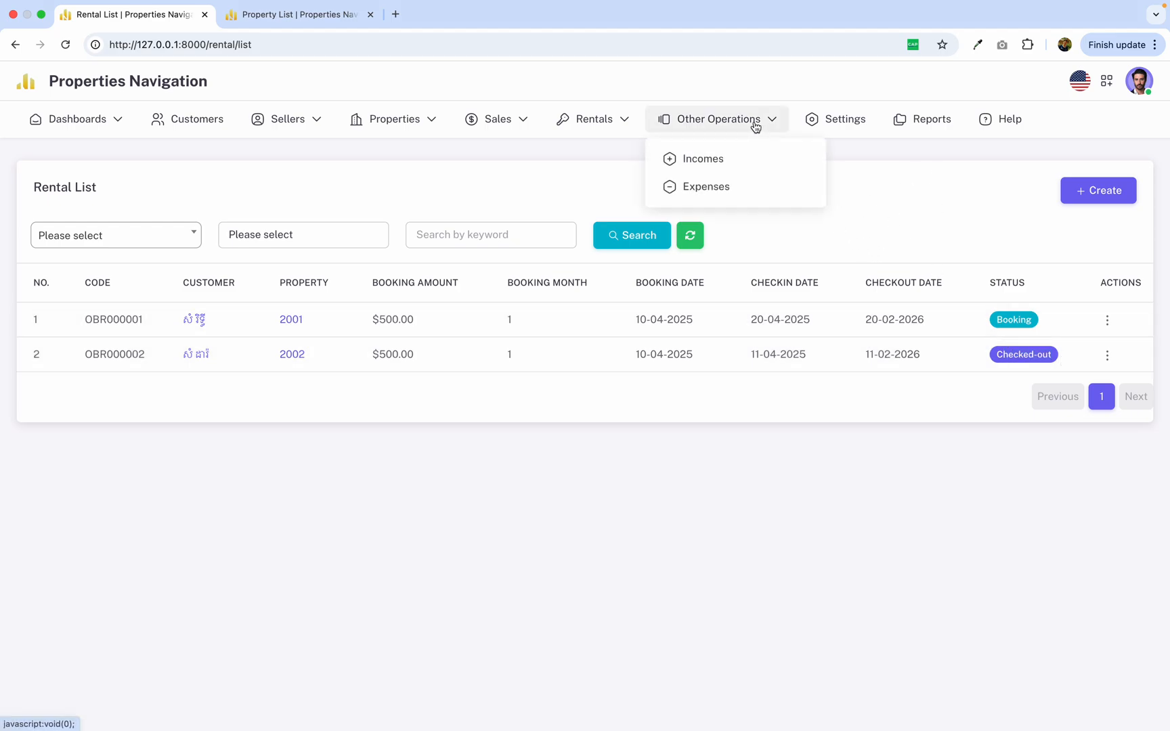
pyautogui.click(723, 189)
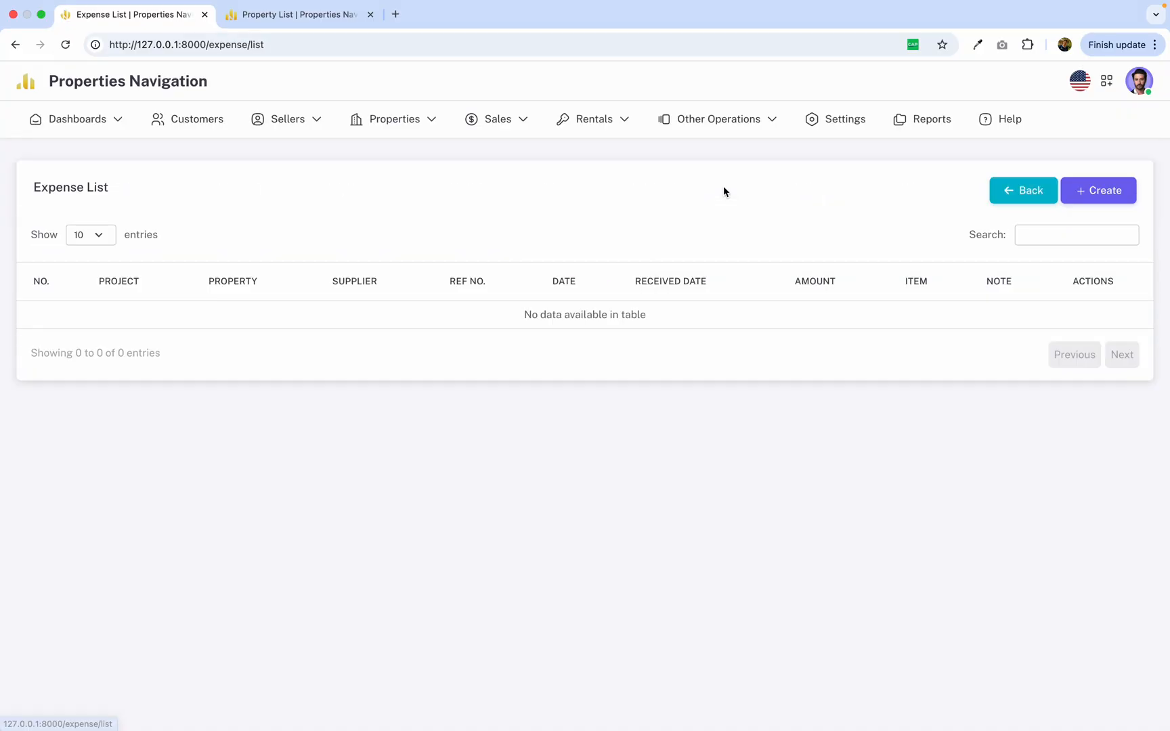
pyautogui.click(1098, 198)
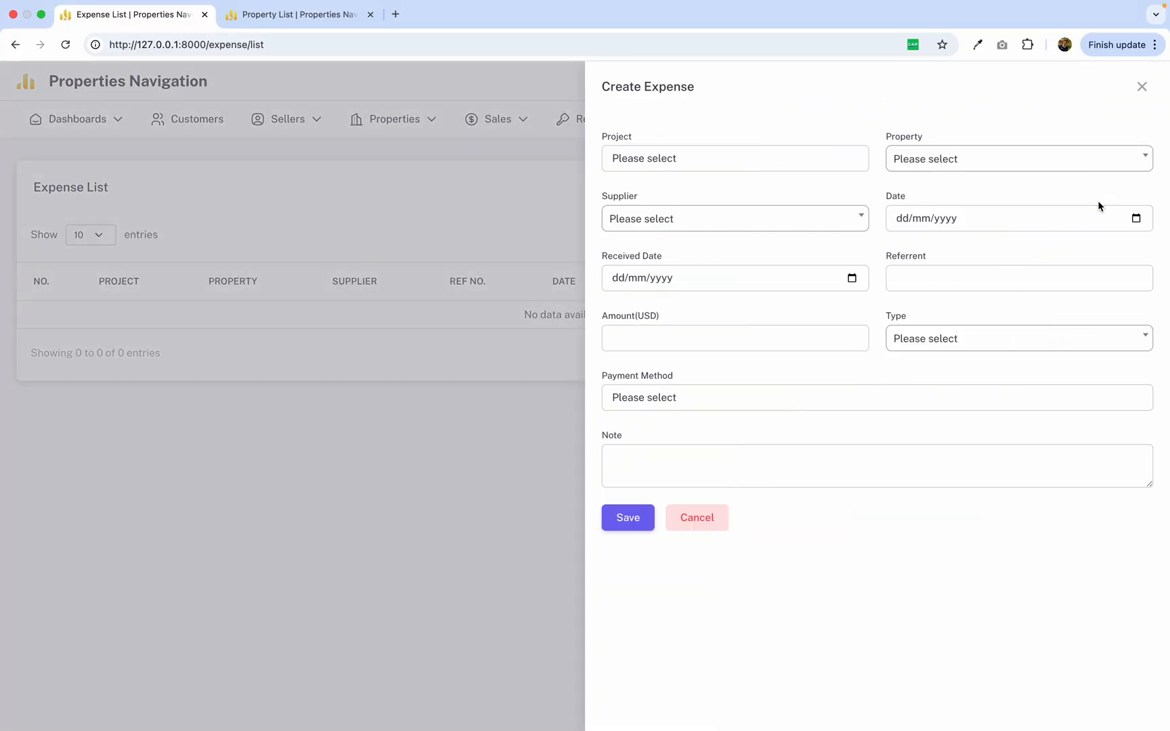
pyautogui.click(813, 174)
pyautogui.click(807, 179)
pyautogui.click(961, 163)
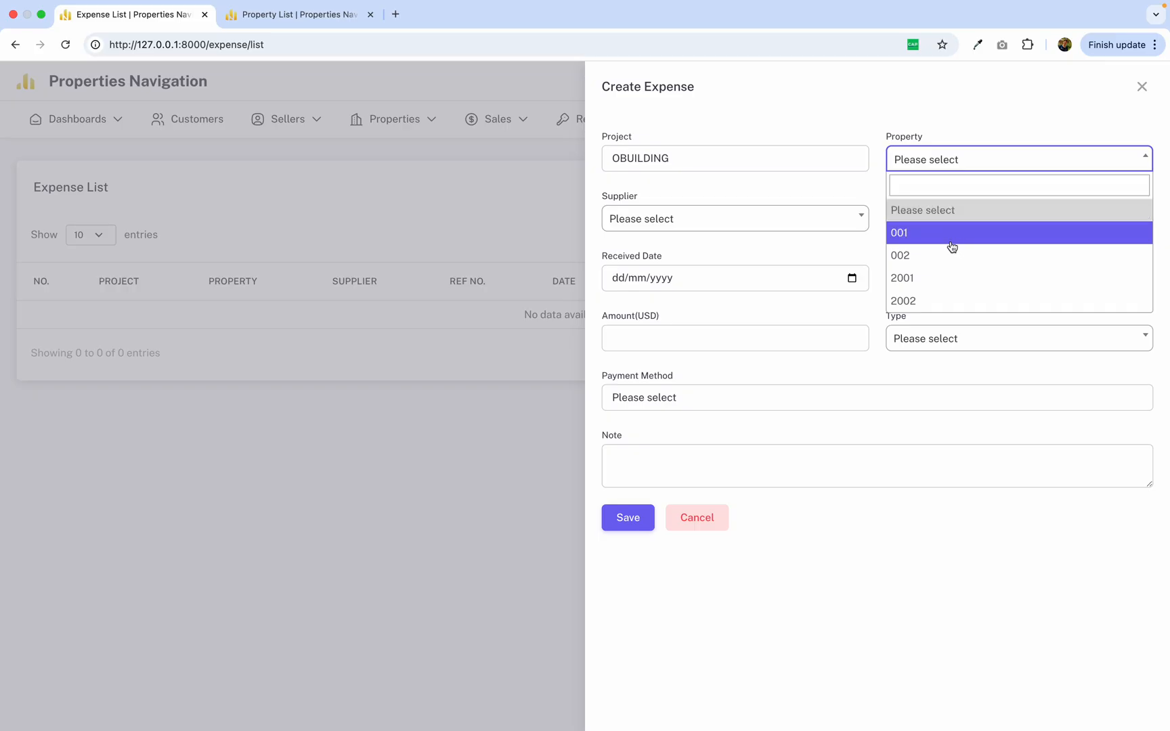
pyautogui.click(954, 300)
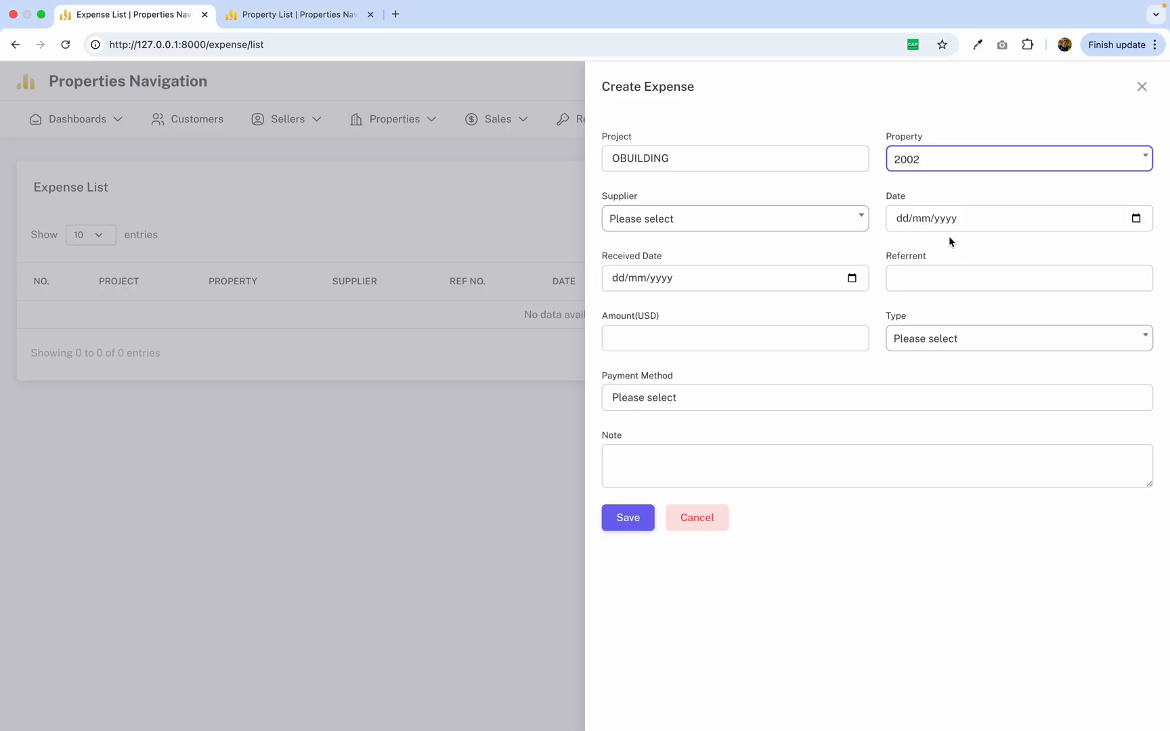
# Leave the expense's supplier unselected and set both its date and received date to 11/04/2025.
pyautogui.click(826, 230)
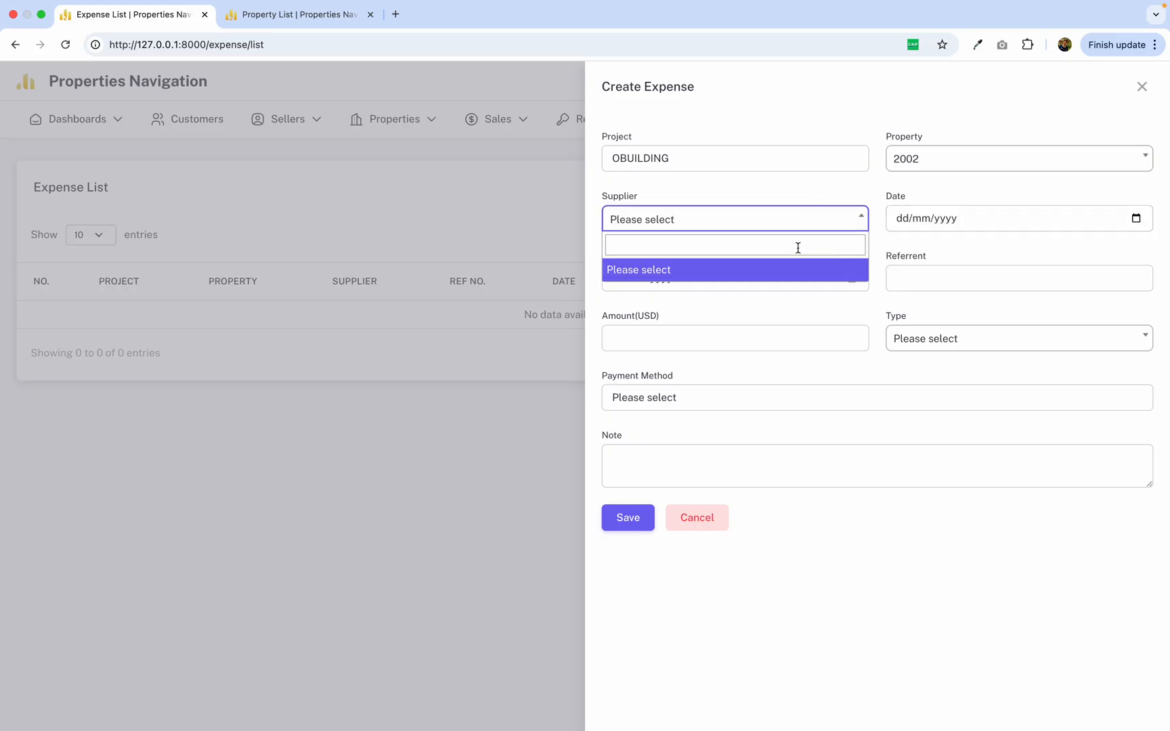
pyautogui.click(883, 250)
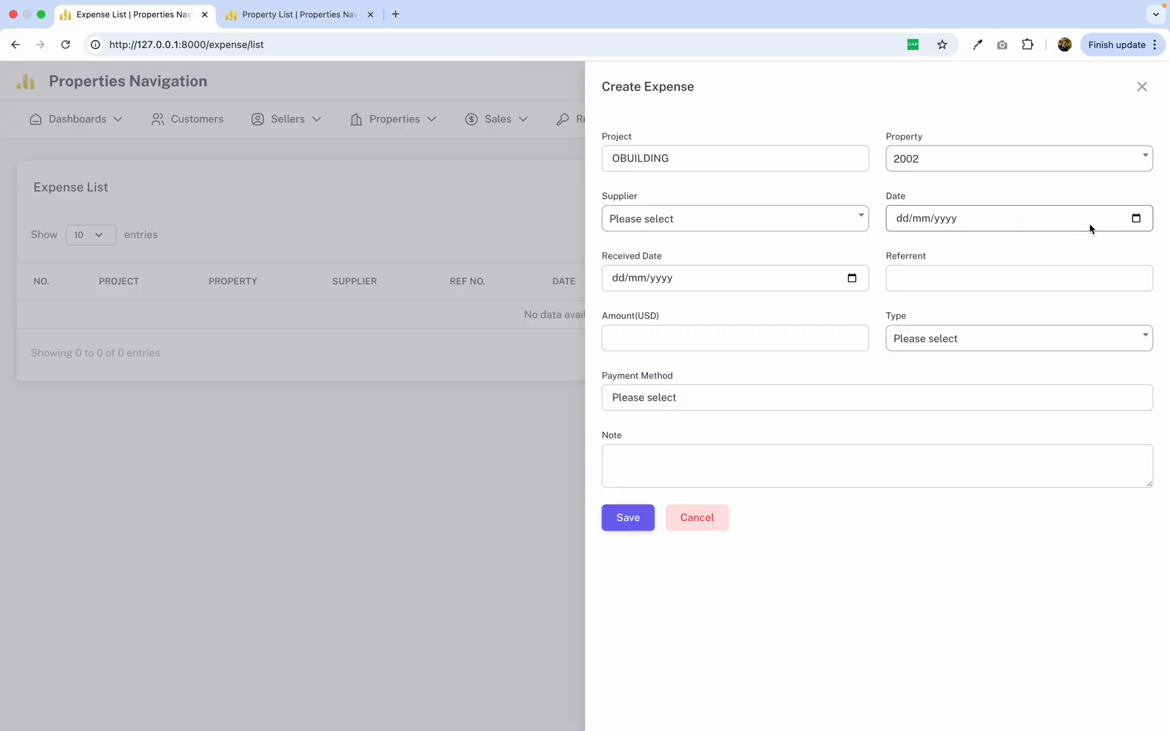
pyautogui.click(1136, 218)
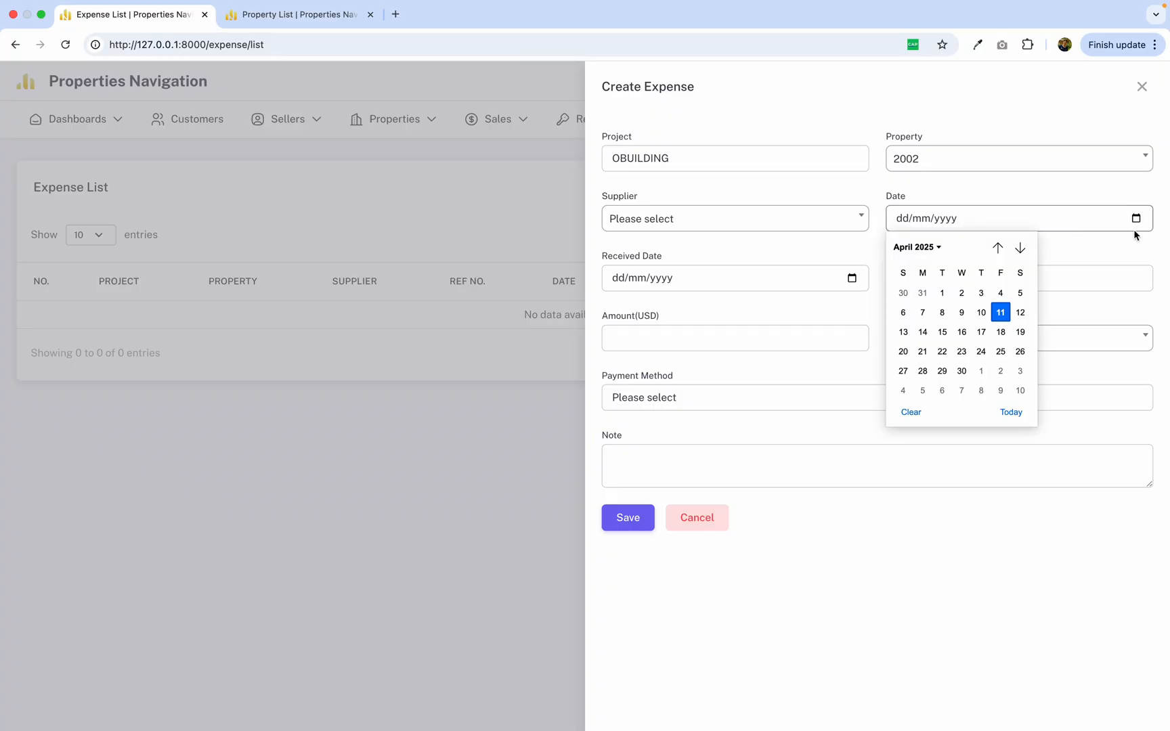
pyautogui.click(1002, 313)
pyautogui.click(853, 279)
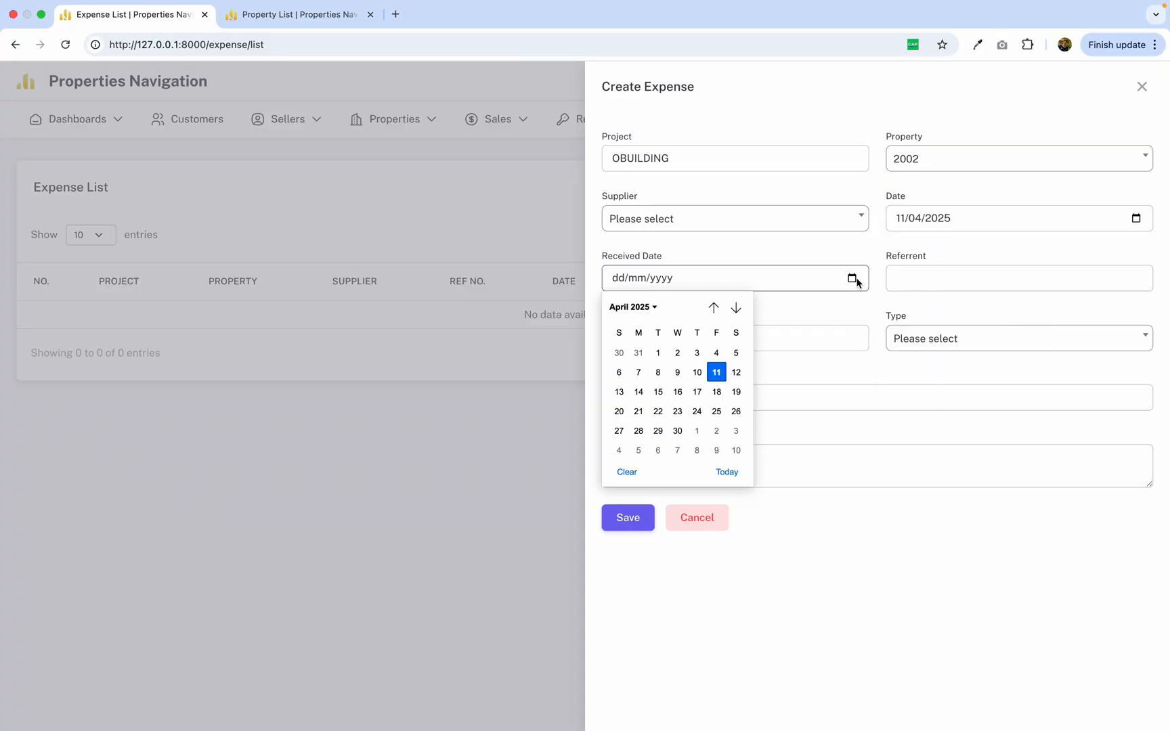
pyautogui.click(716, 372)
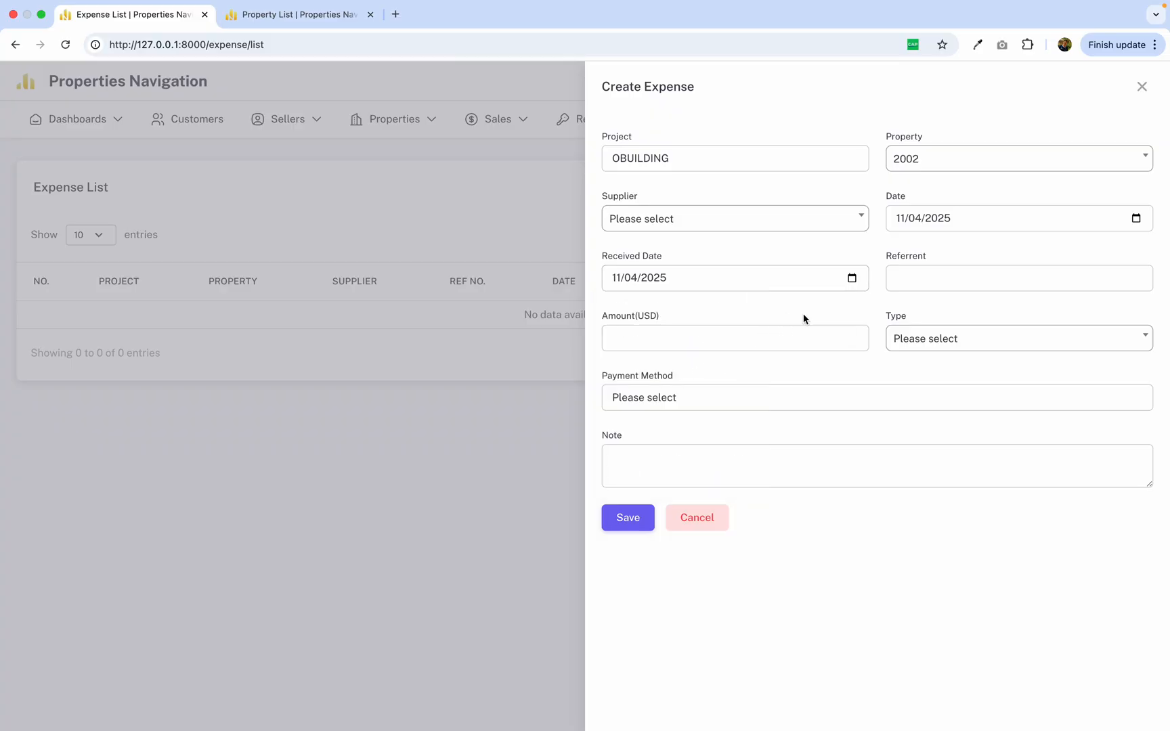
# Enter 02003023 as the expense's referrent and set its amount to 250 USD.
pyautogui.click(919, 281)
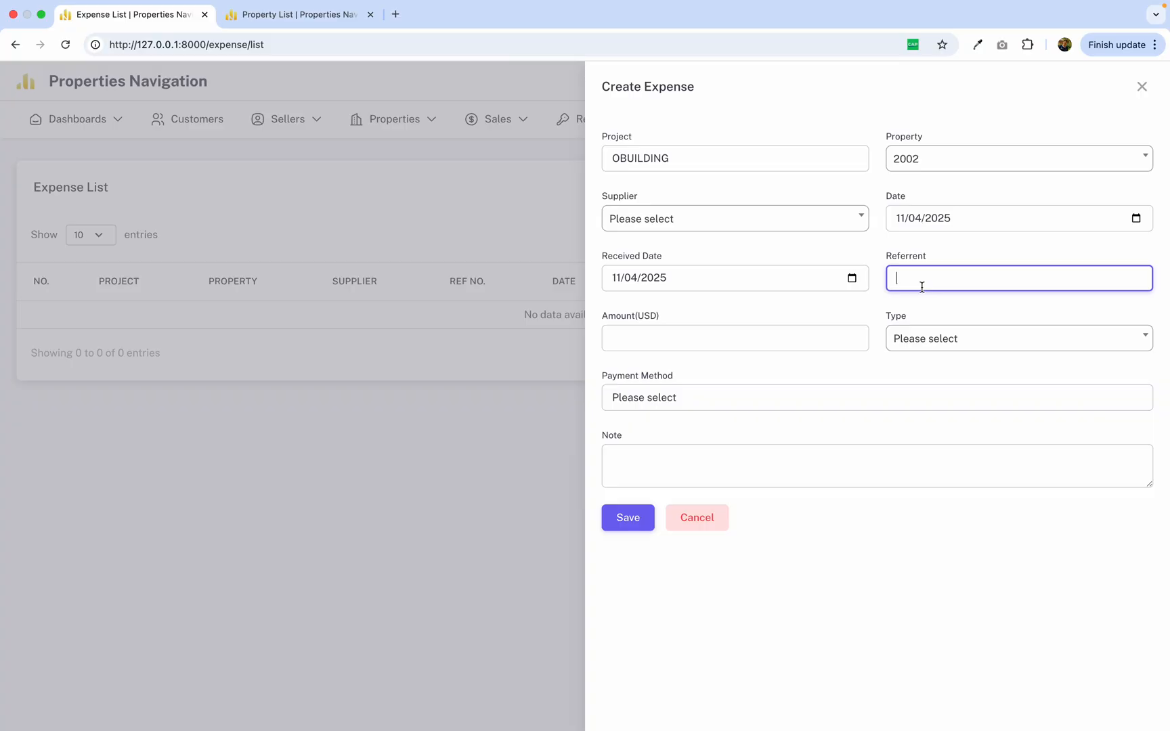
pyautogui.write('02003023')
pyautogui.moveTo(949, 280); pyautogui.dragTo(901, 278)
pyautogui.click(822, 335)
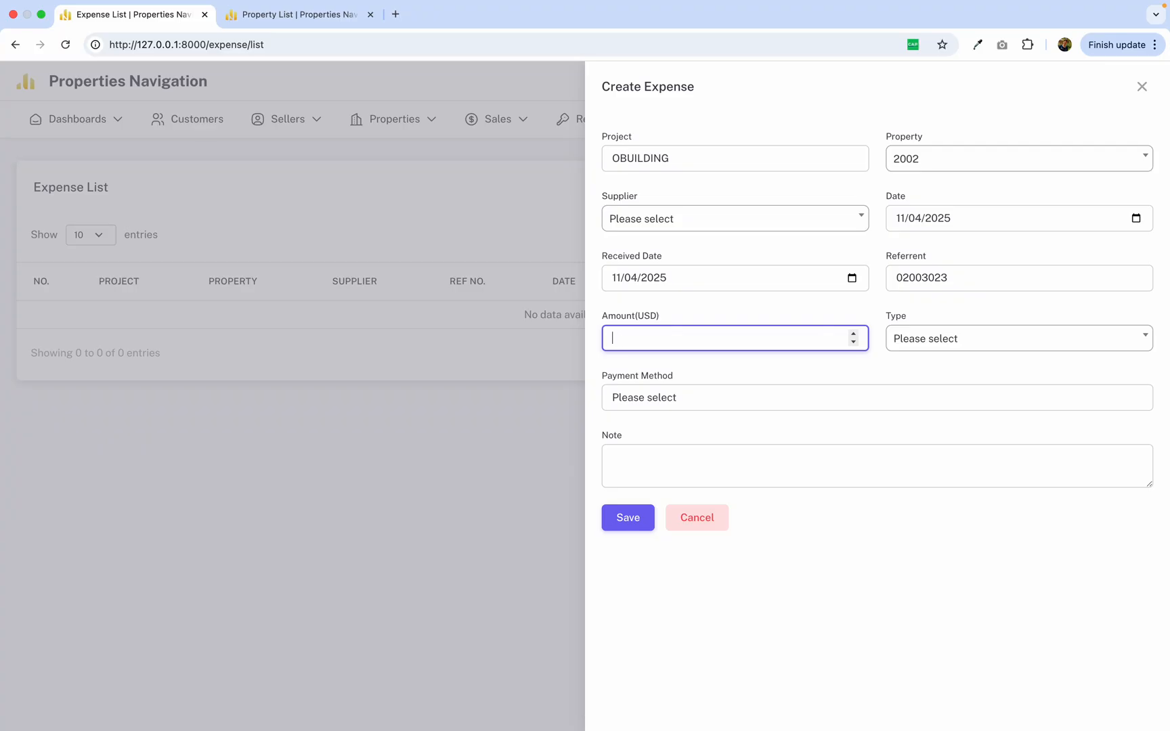
pyautogui.write('2500')
pyautogui.press('BackSpace')
# Set the expense type to Return Deposit and the payment method to Cash, then save the expense.
pyautogui.click(1002, 346)
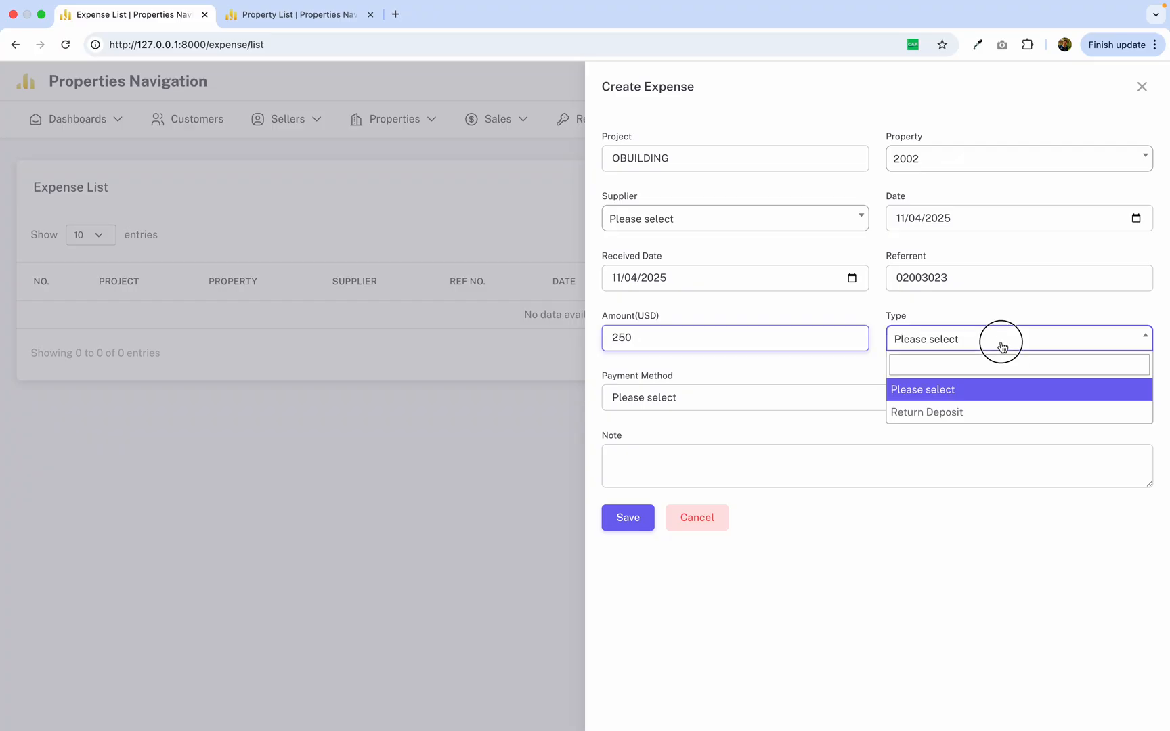
pyautogui.click(976, 411)
pyautogui.click(945, 338)
pyautogui.click(912, 412)
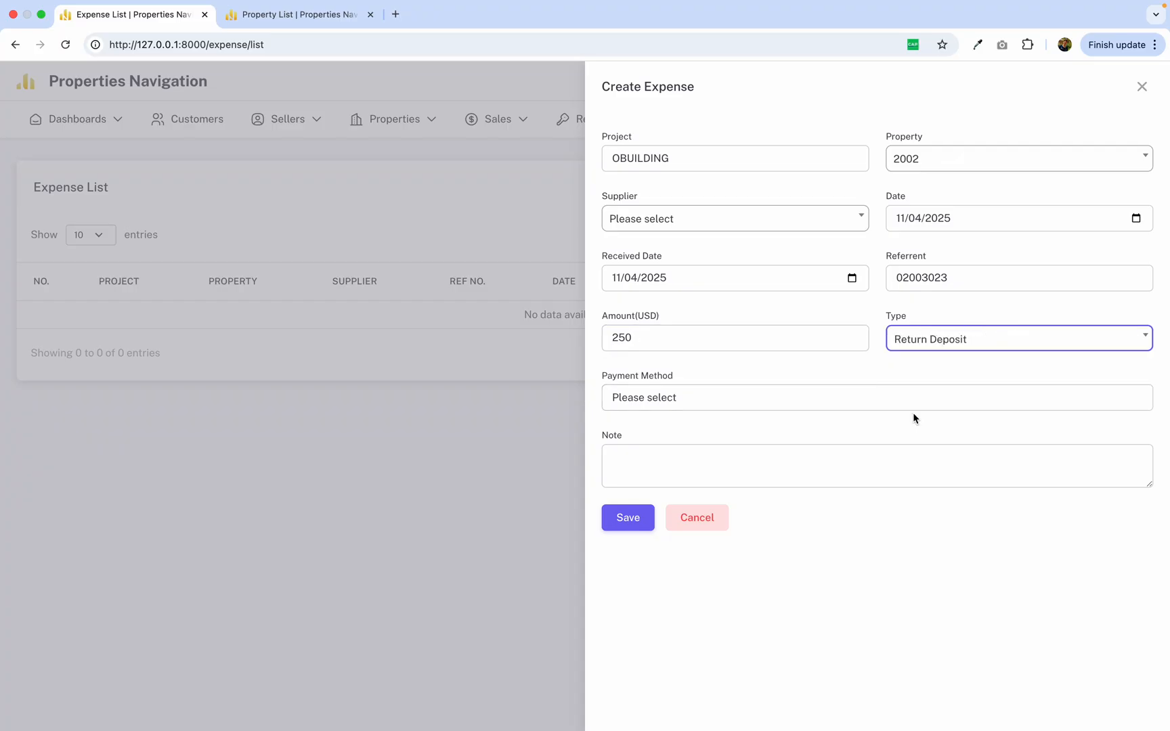
pyautogui.click(941, 344)
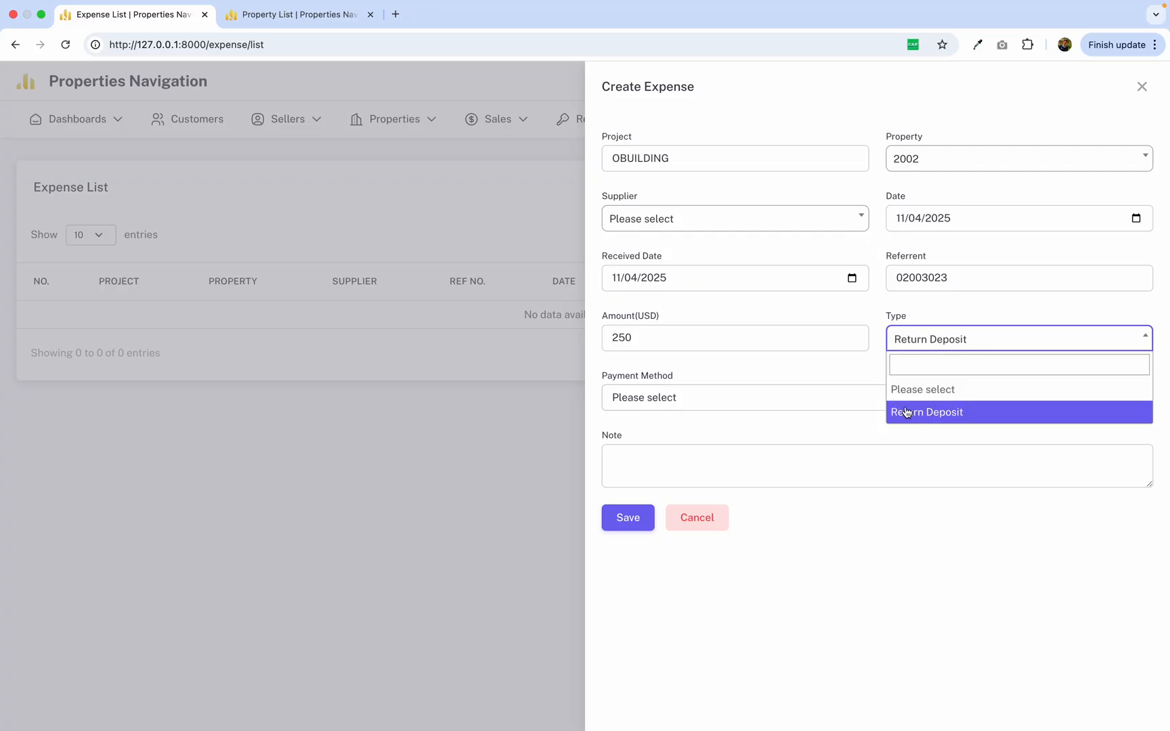
pyautogui.click(784, 403)
pyautogui.click(783, 403)
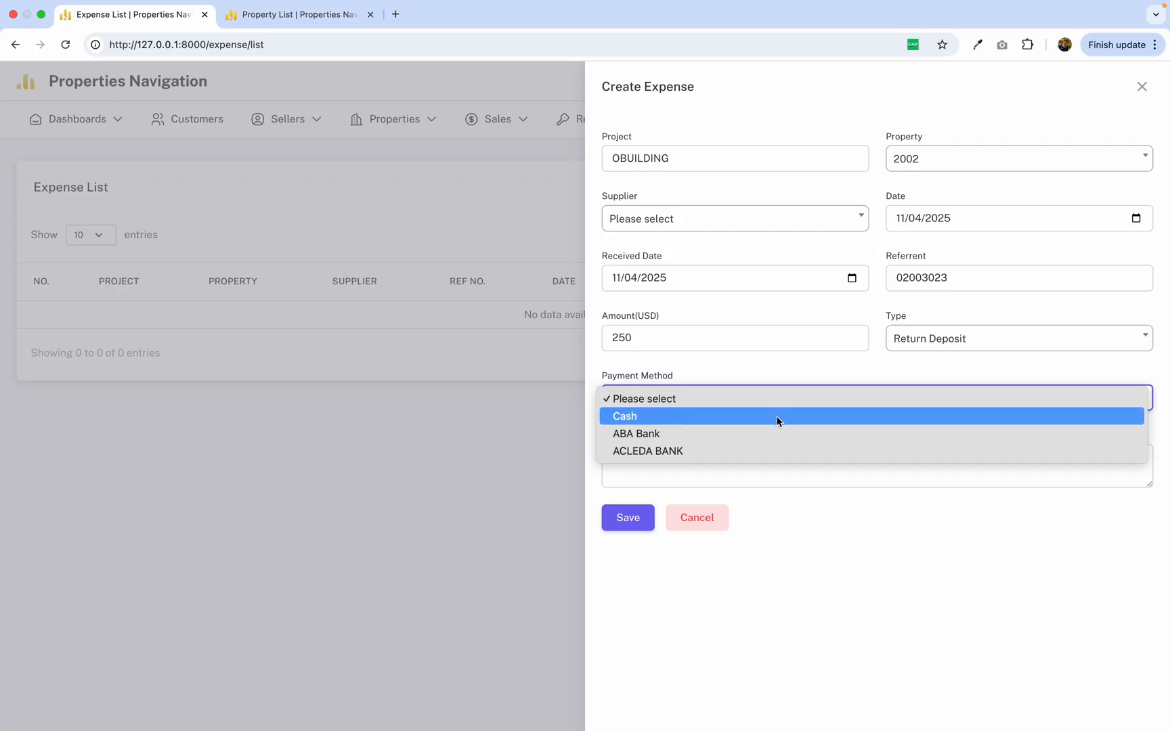
pyautogui.click(777, 417)
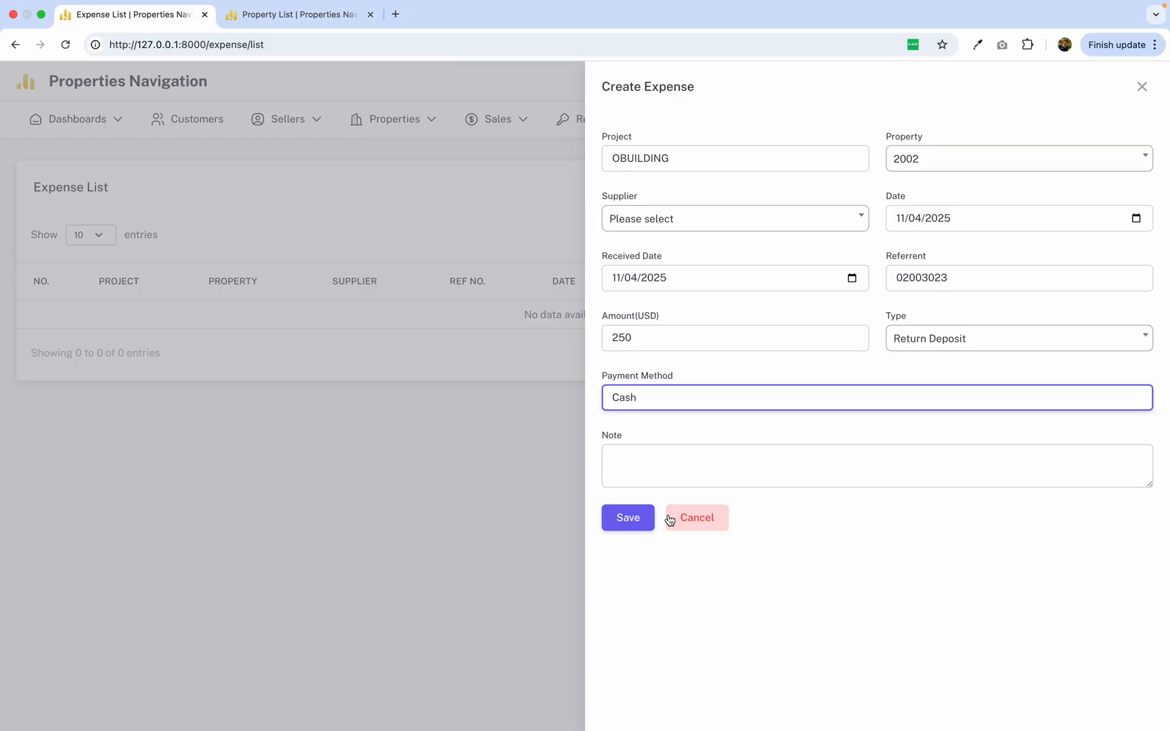
pyautogui.click(628, 517)
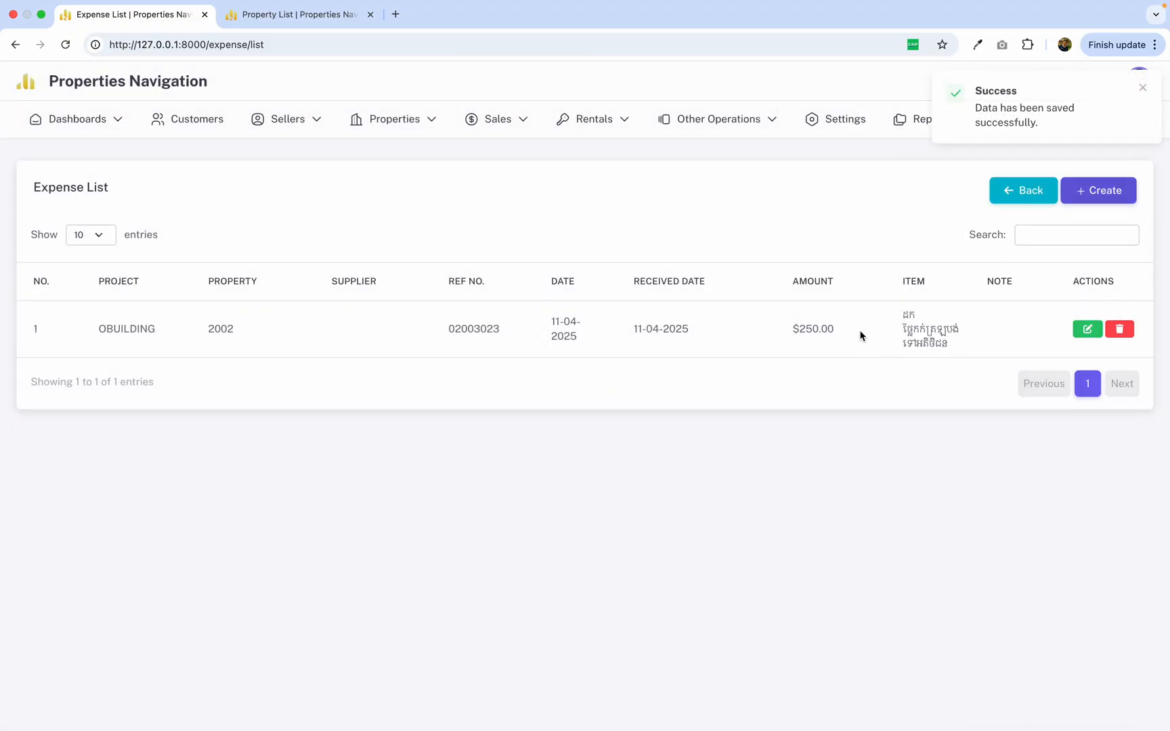
# Examine the item description of property 2002's saved expense in the expense list.
pyautogui.moveTo(887, 304)
pyautogui.mouseDown()
pyautogui.moveTo(967, 357)
pyautogui.moveTo(895, 302)
pyautogui.mouseUp()
pyautogui.click(962, 345)
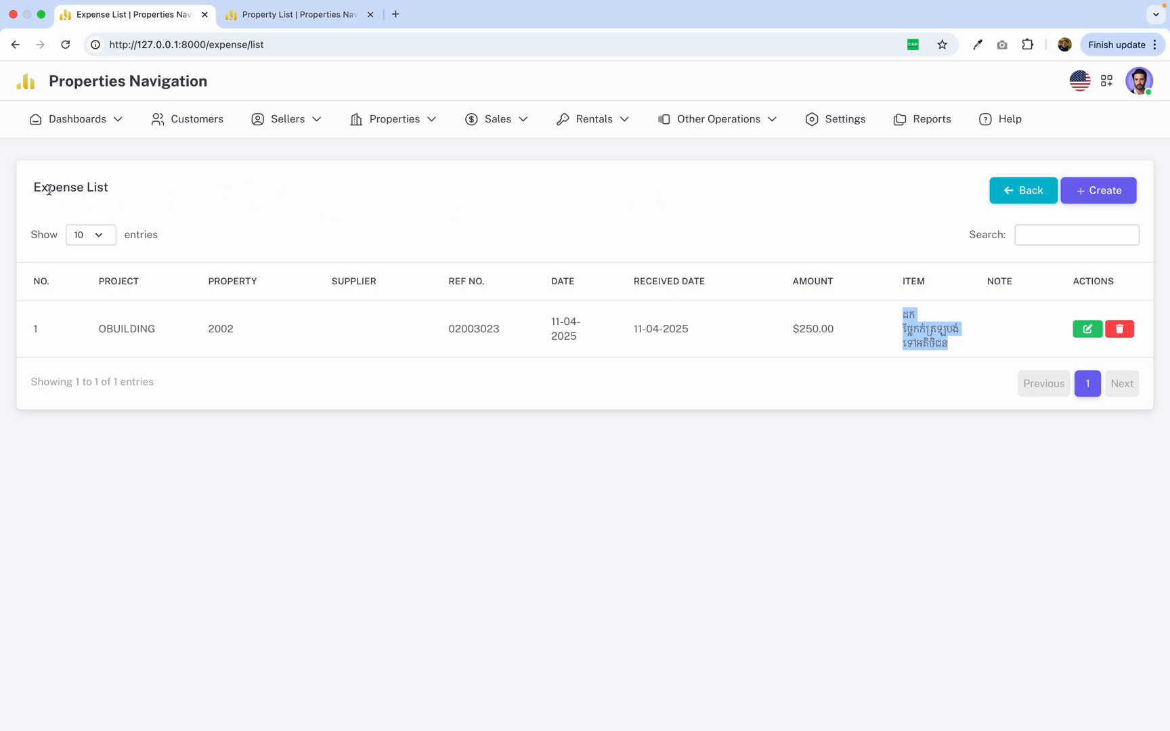
pyautogui.moveTo(35, 187); pyautogui.dragTo(237, 189)
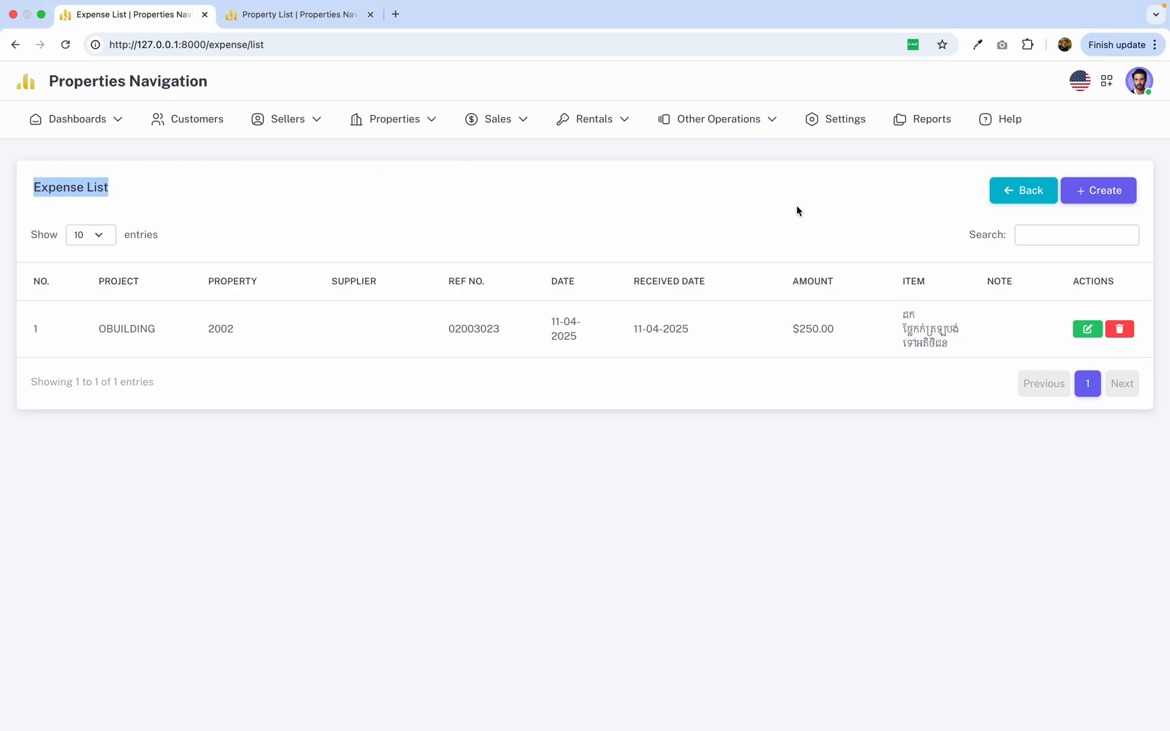
# Open a blank expense form and view the available expense types.
pyautogui.click(1102, 192)
pyautogui.click(1014, 345)
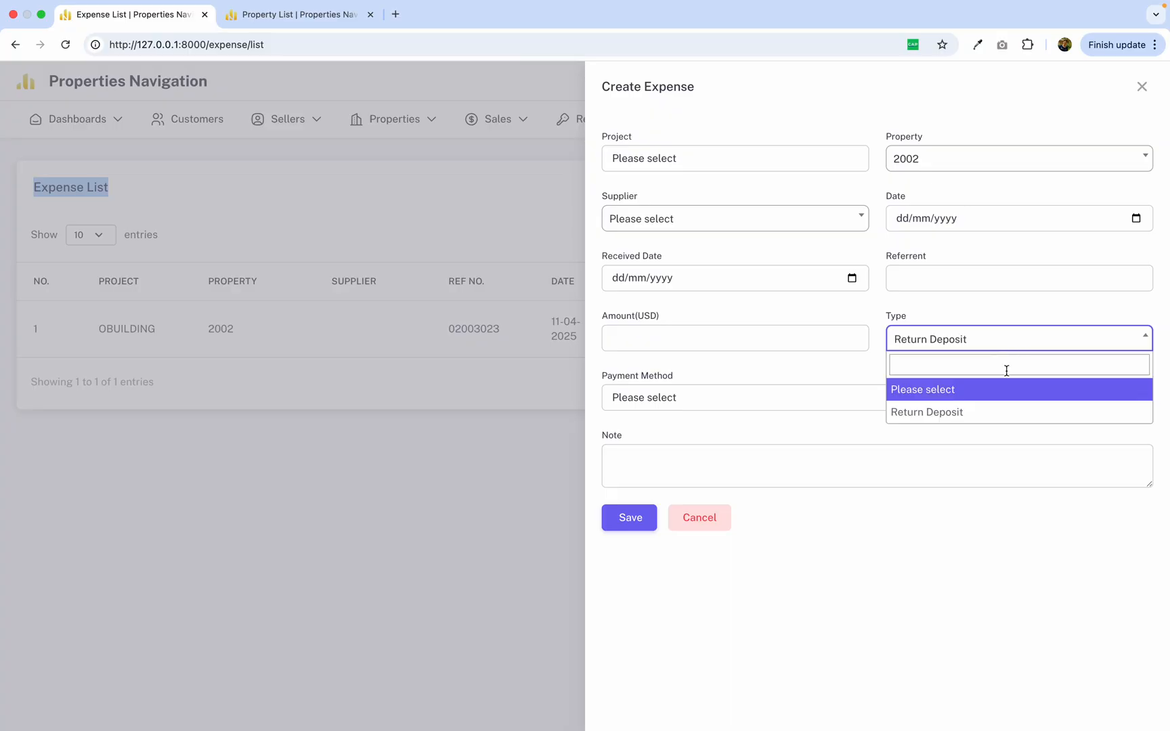